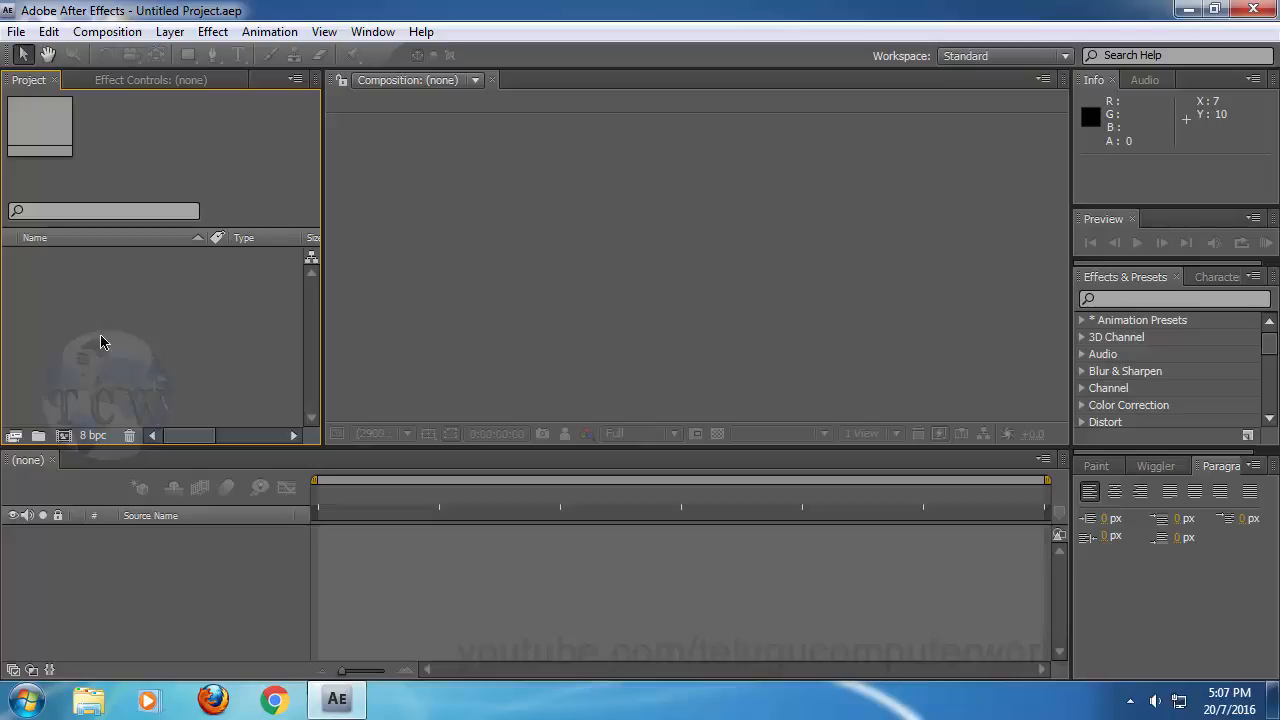
# Step: Import the GDM_1 video from the Videos folder and create a composition from it
pyautogui.doubleClick(82, 318)
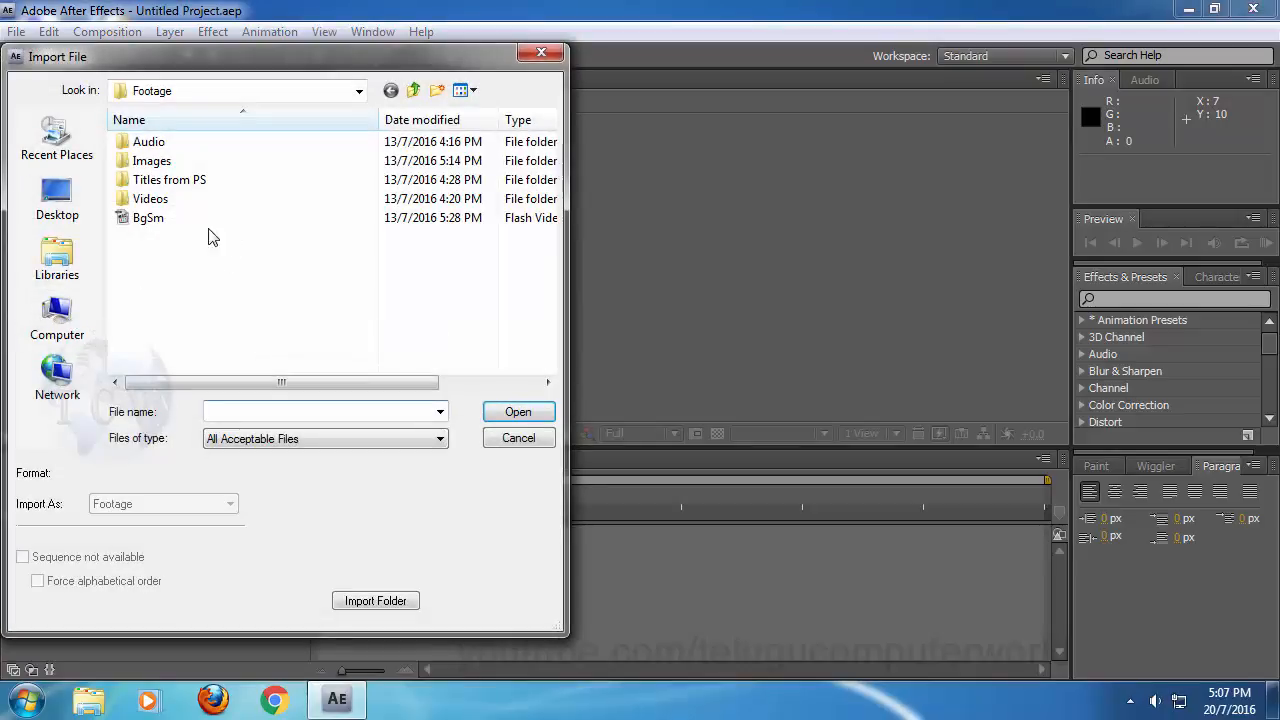
pyautogui.doubleClick(152, 199)
pyautogui.click(160, 196)
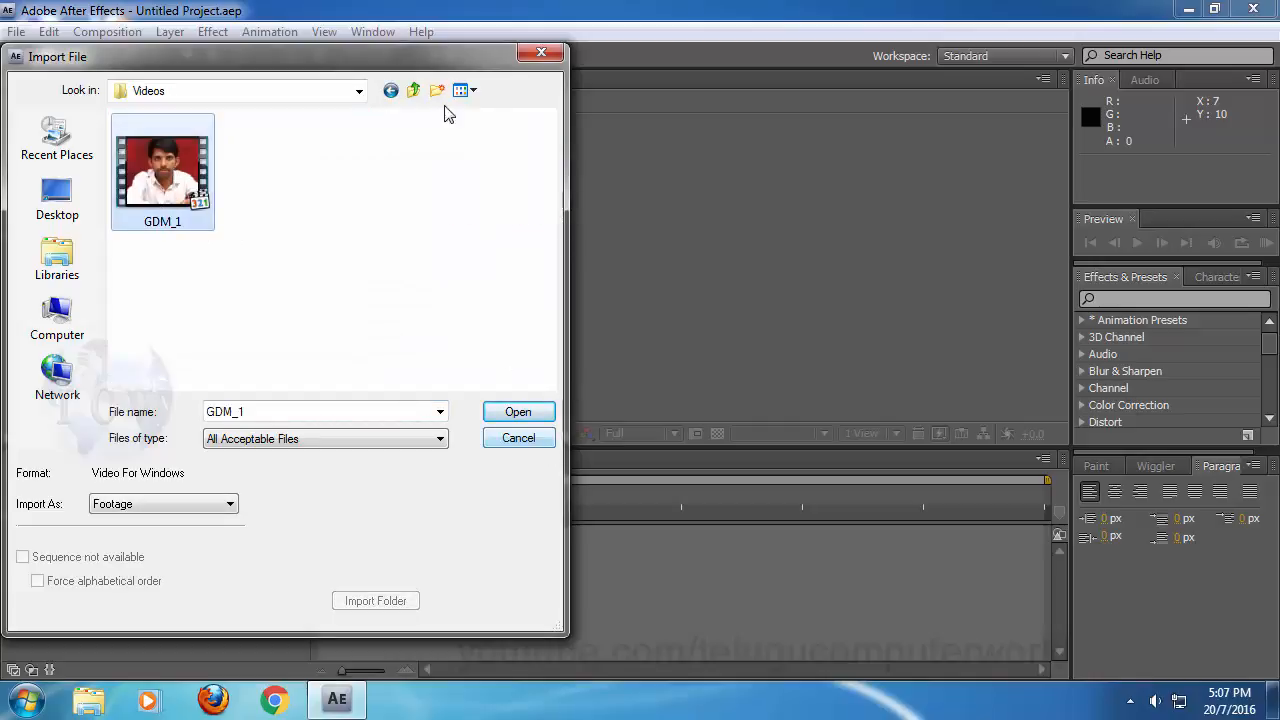
pyautogui.moveTo(366, 55); pyautogui.dragTo(526, 55)
pyautogui.click(690, 418)
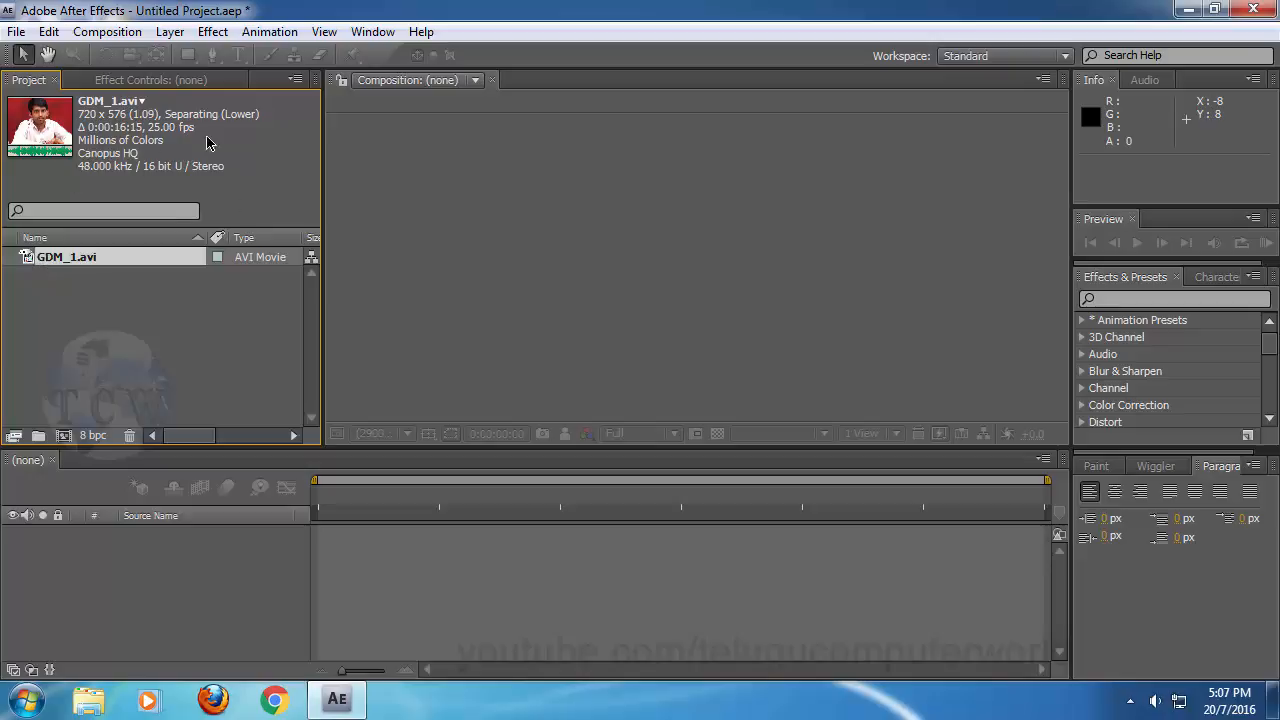
pyautogui.moveTo(55, 262); pyautogui.dragTo(64, 437)
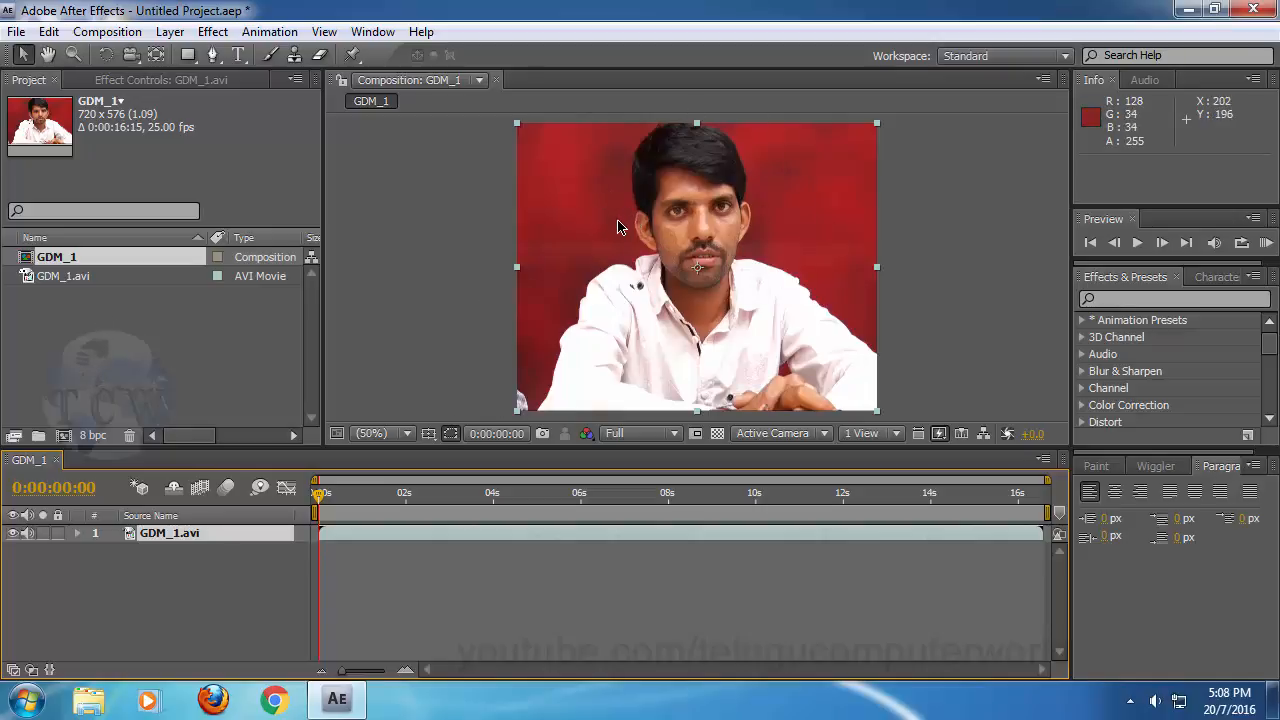
# Step: Import the BgSm video from the Footage folder and place it beneath the GDM_1.avi layer
pyautogui.click(170, 373)
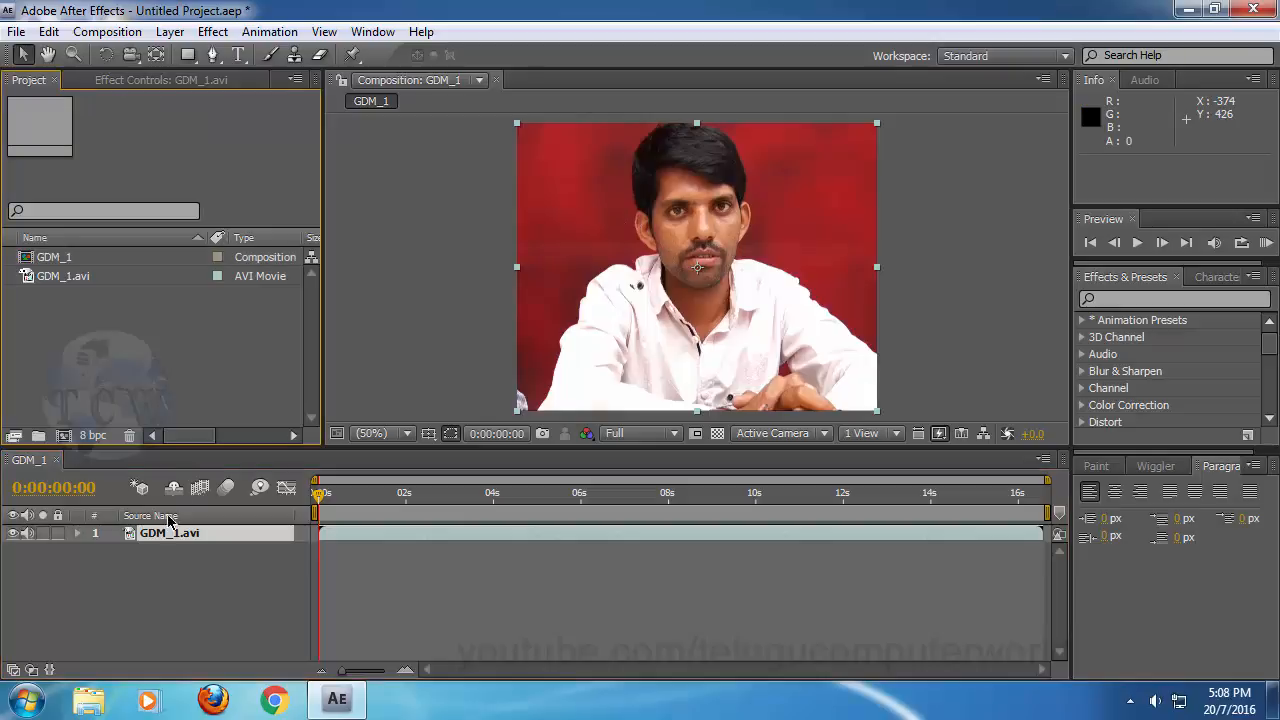
pyautogui.doubleClick(129, 329)
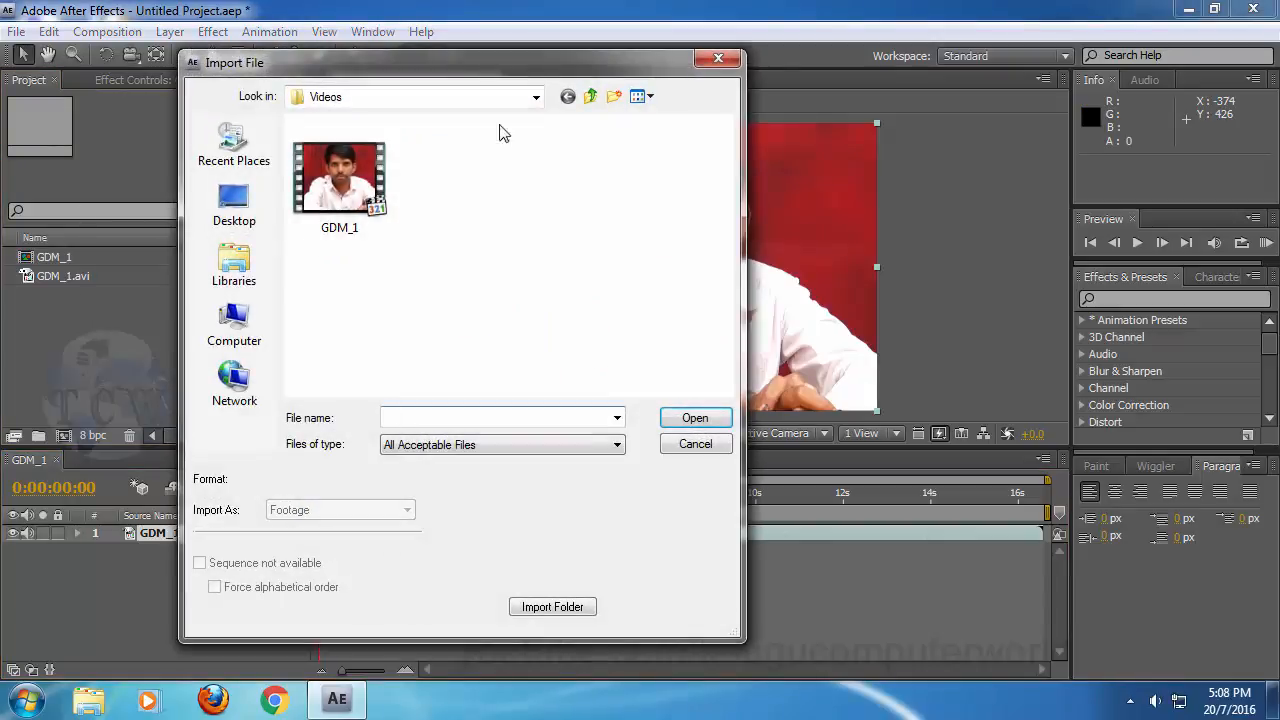
pyautogui.click(591, 97)
pyautogui.click(302, 225)
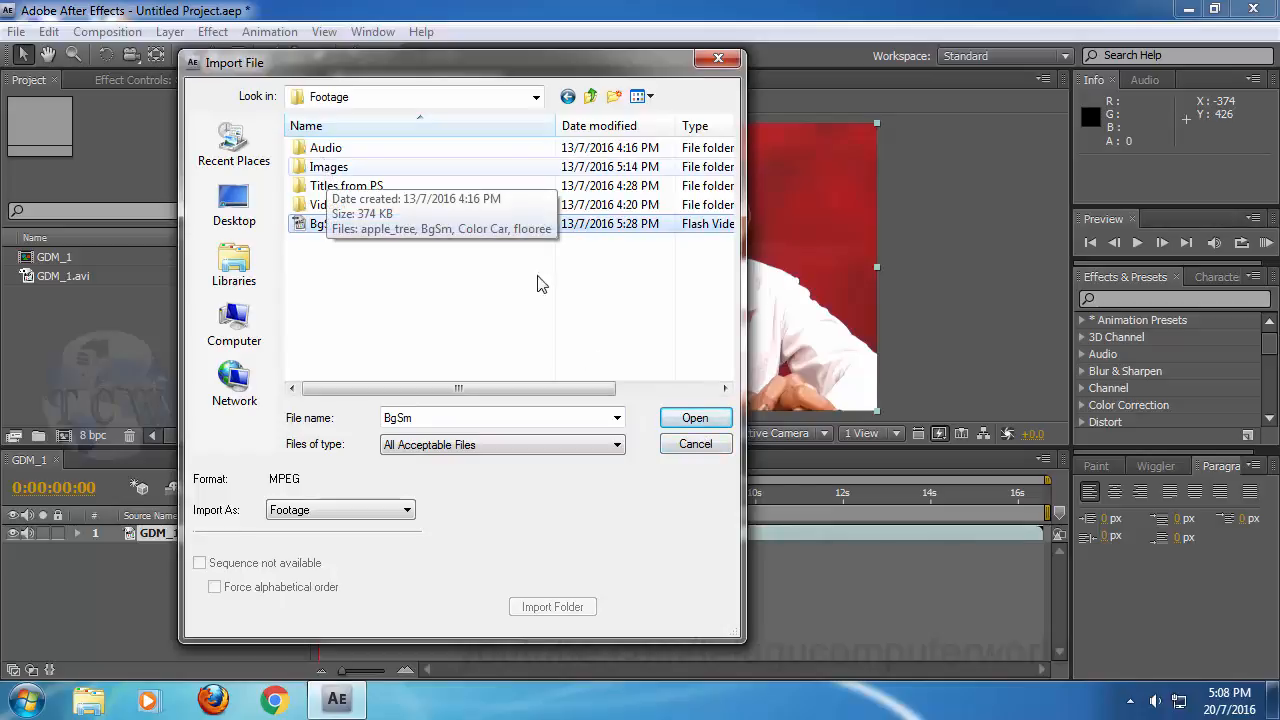
pyautogui.click(700, 424)
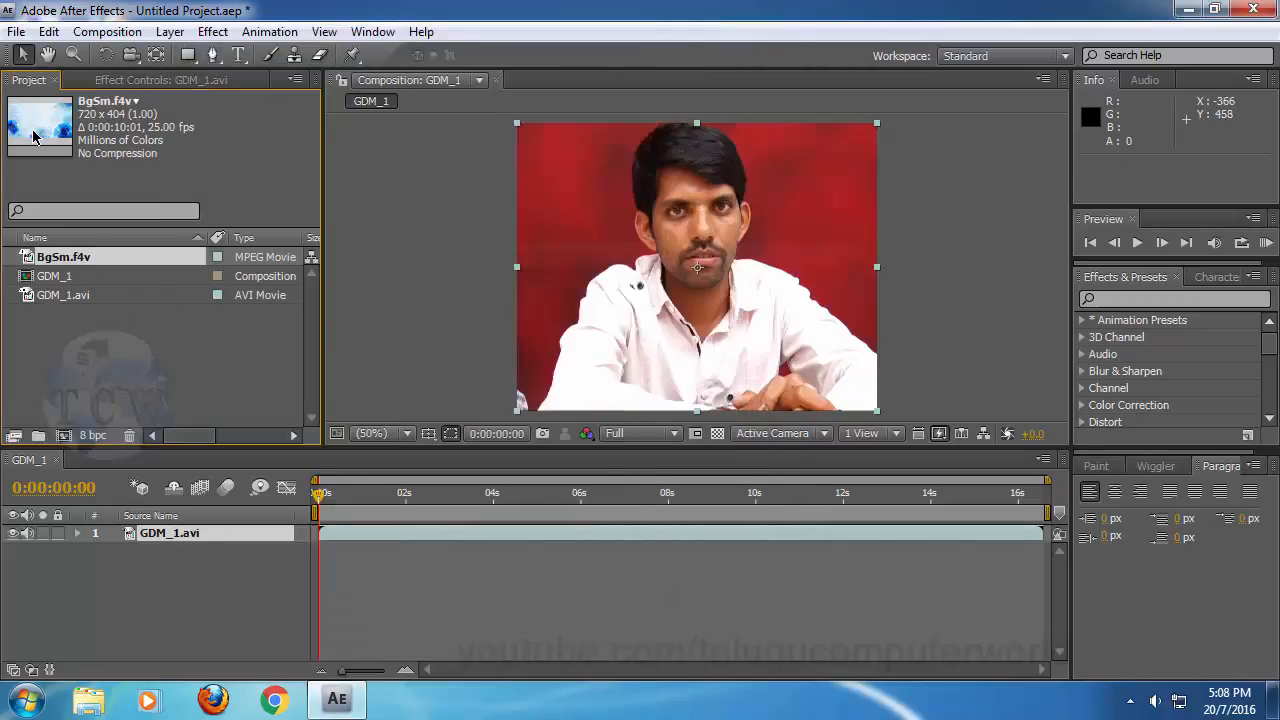
pyautogui.moveTo(55, 258); pyautogui.dragTo(113, 569)
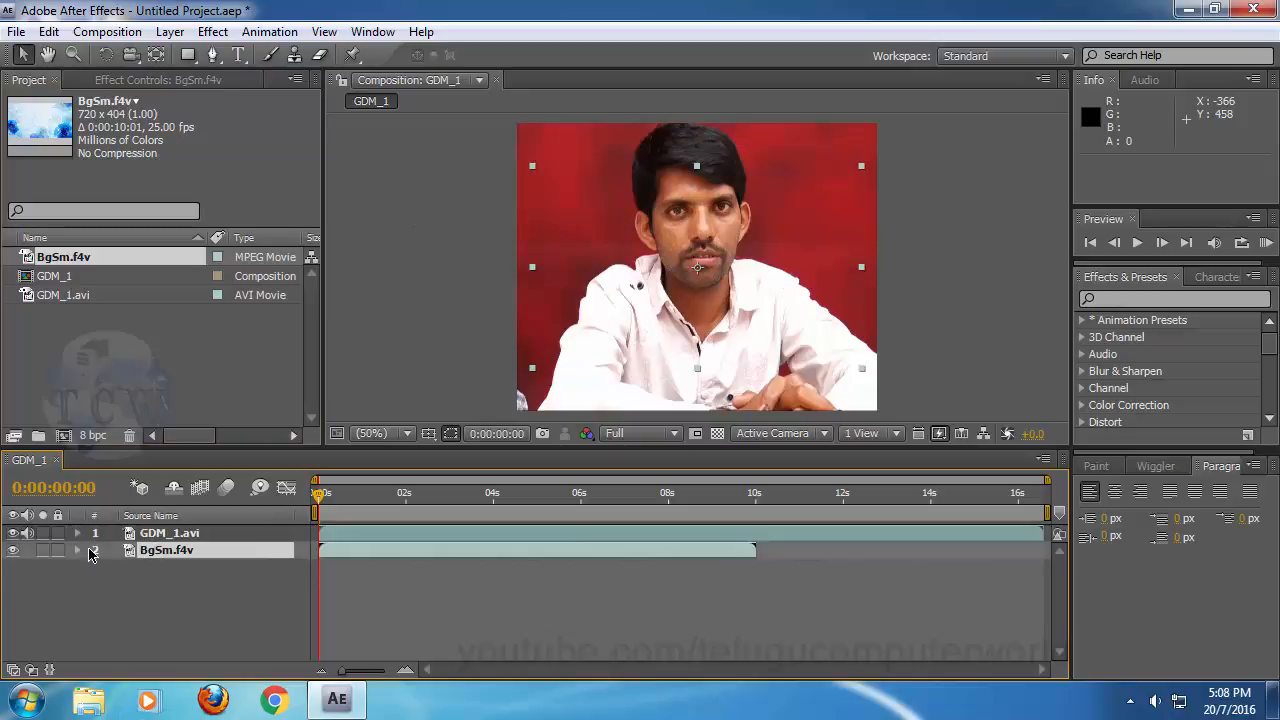
# Step: Scale the BgSm.f4v layer to 110%, 144% to fill the frame, hiding GDM_1.avi while resizing and showing it again
pyautogui.click(13, 533)
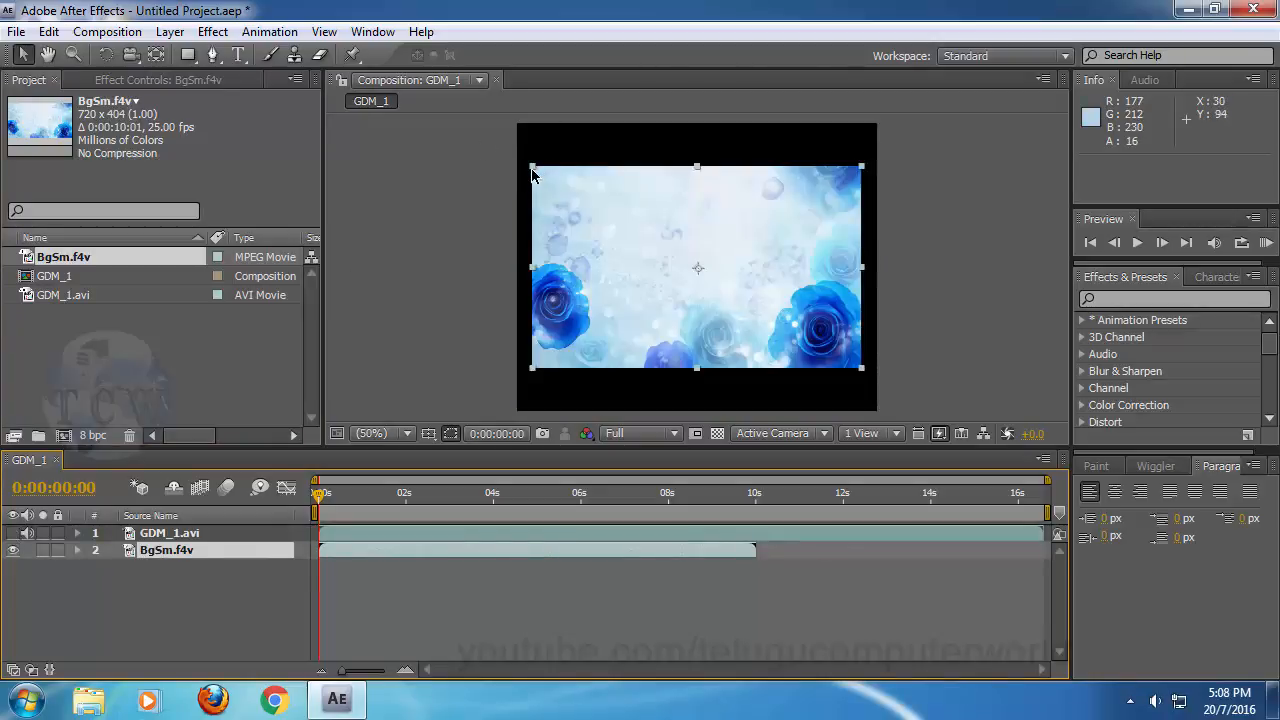
pyautogui.moveTo(530, 168); pyautogui.dragTo(517, 124)
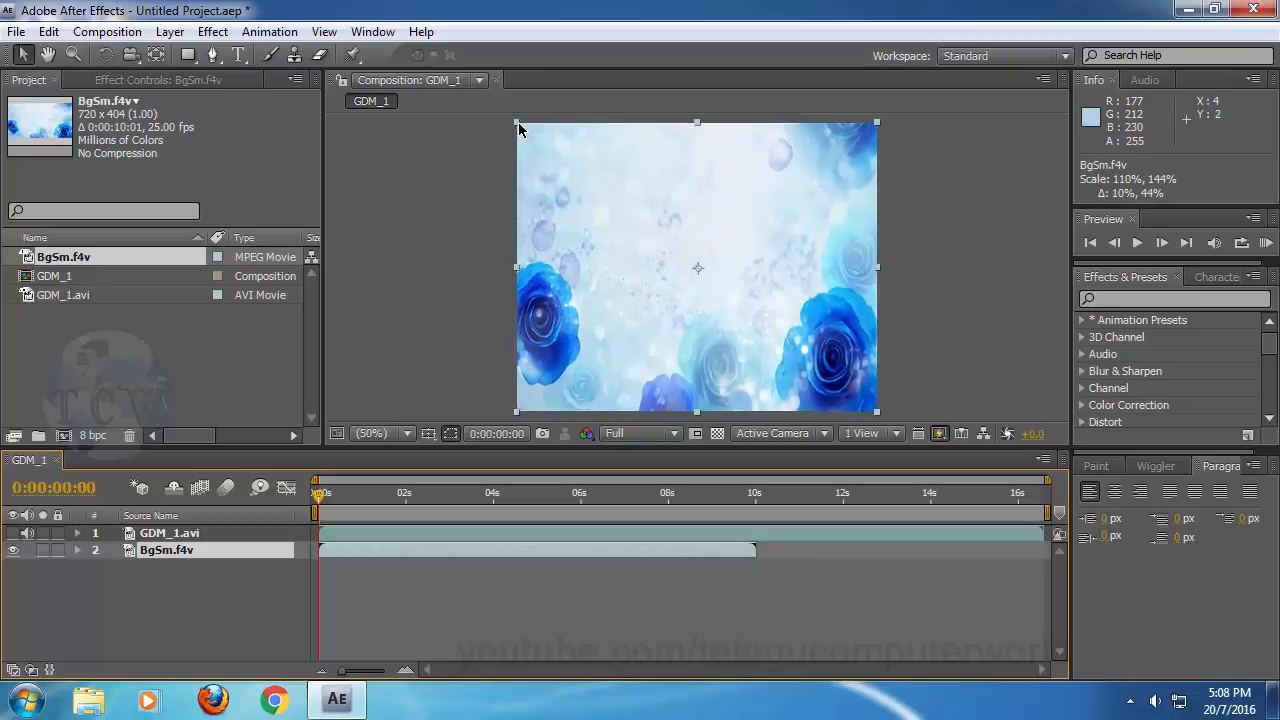
pyautogui.click(180, 612)
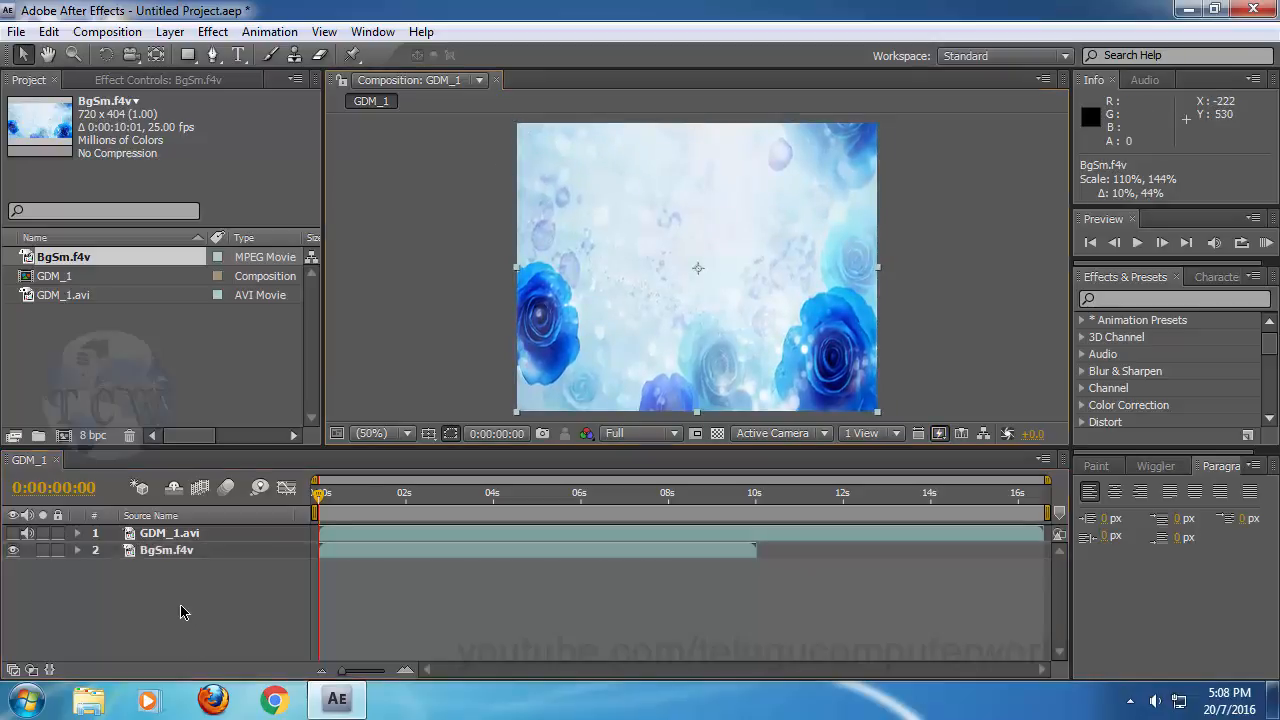
pyautogui.click(13, 533)
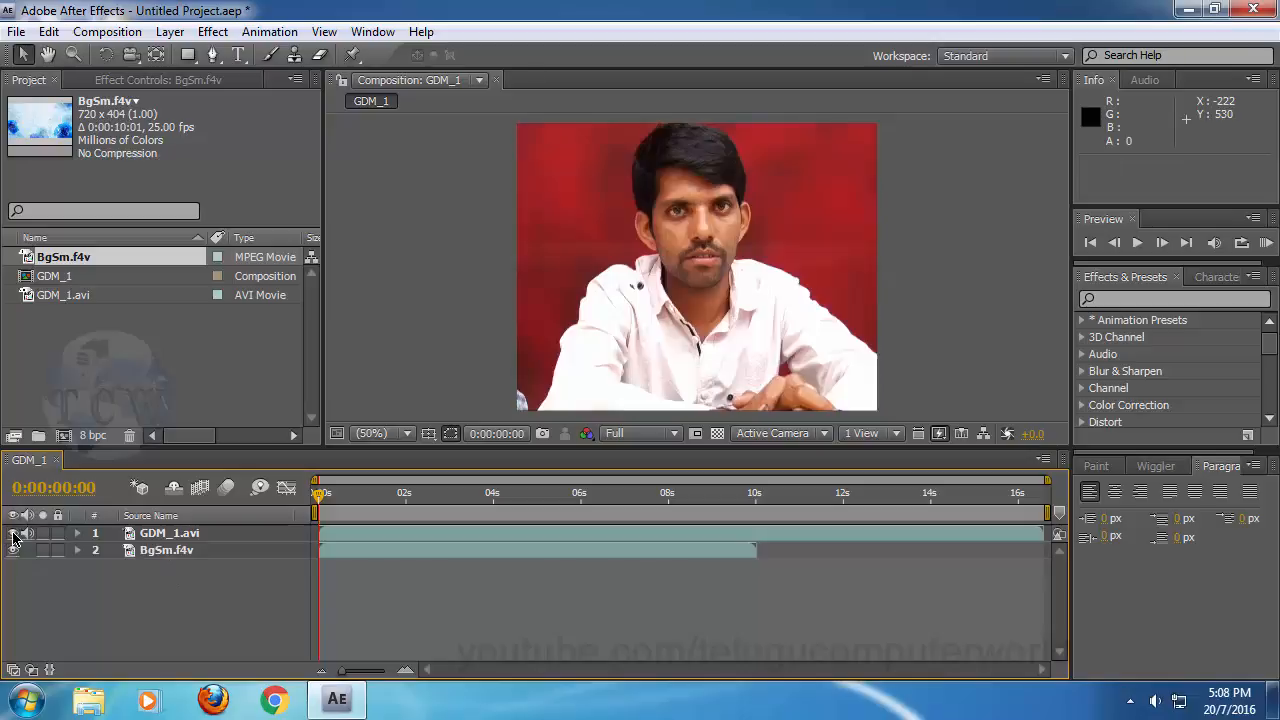
# Step: Open GDM_1.avi in its own layer view, enlarge it beside the composition view and turn off its Render option
pyautogui.click(180, 535)
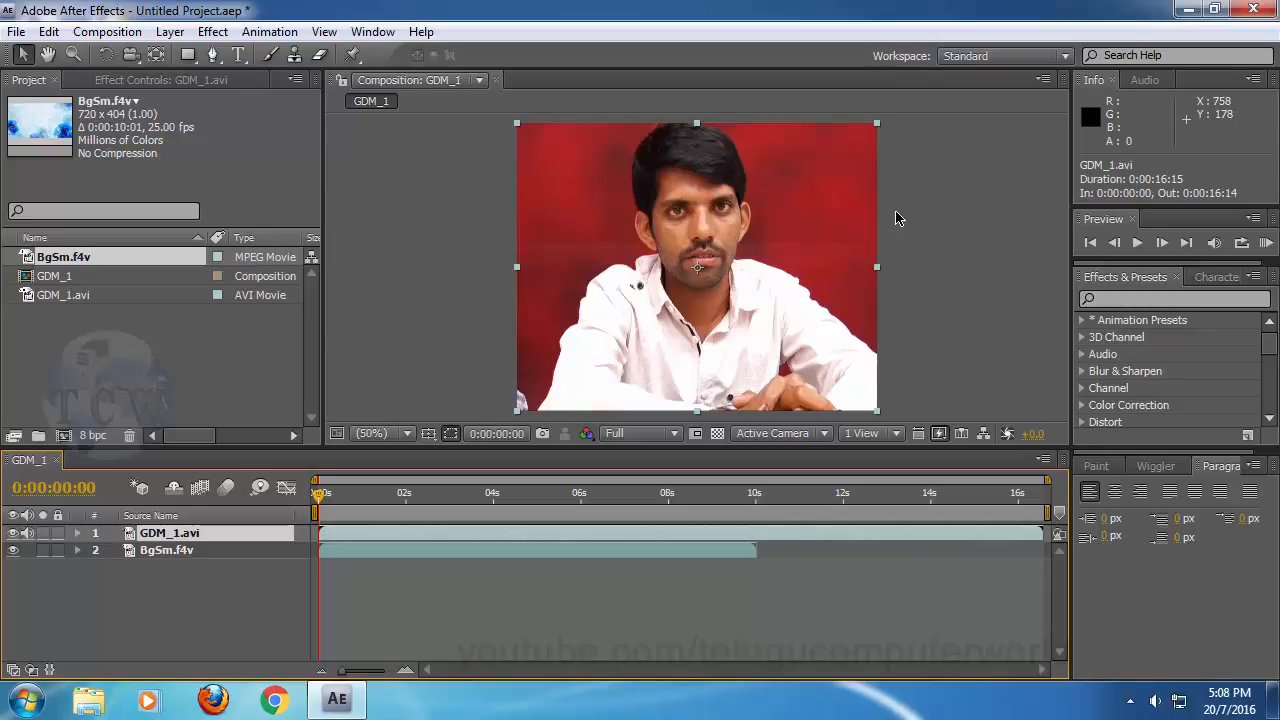
pyautogui.doubleClick(130, 541)
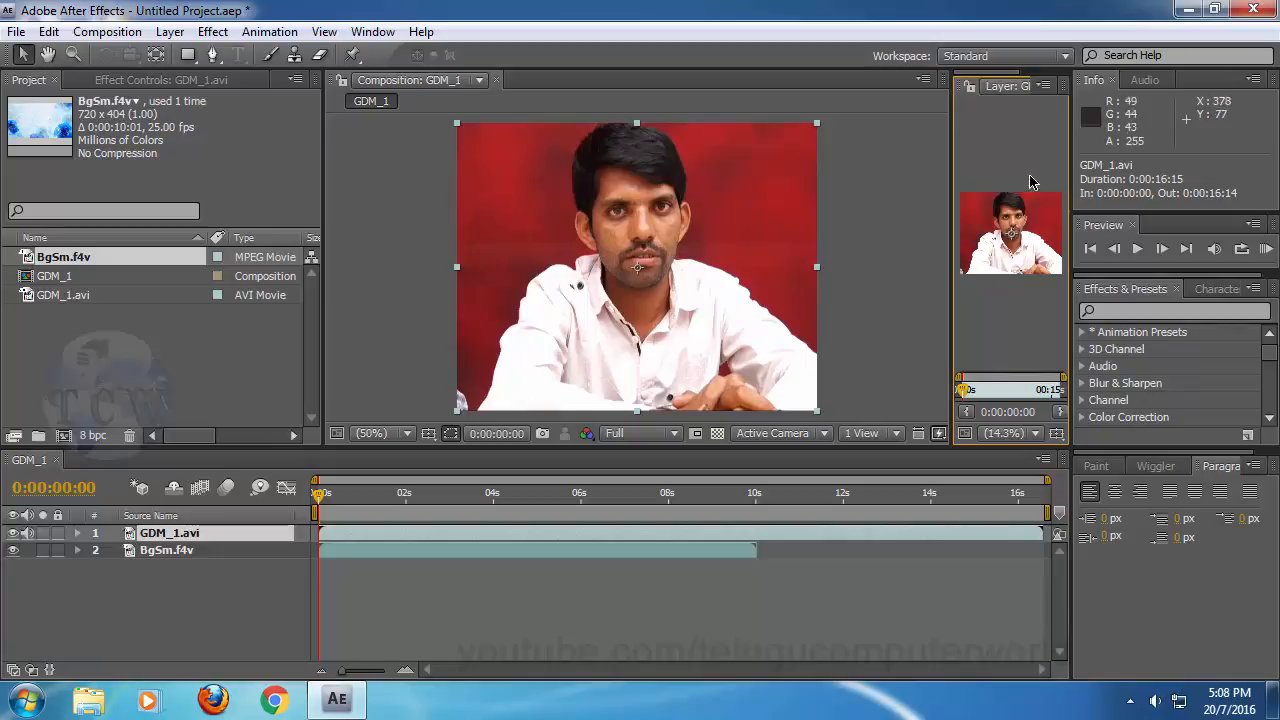
pyautogui.moveTo(953, 258); pyautogui.dragTo(679, 277)
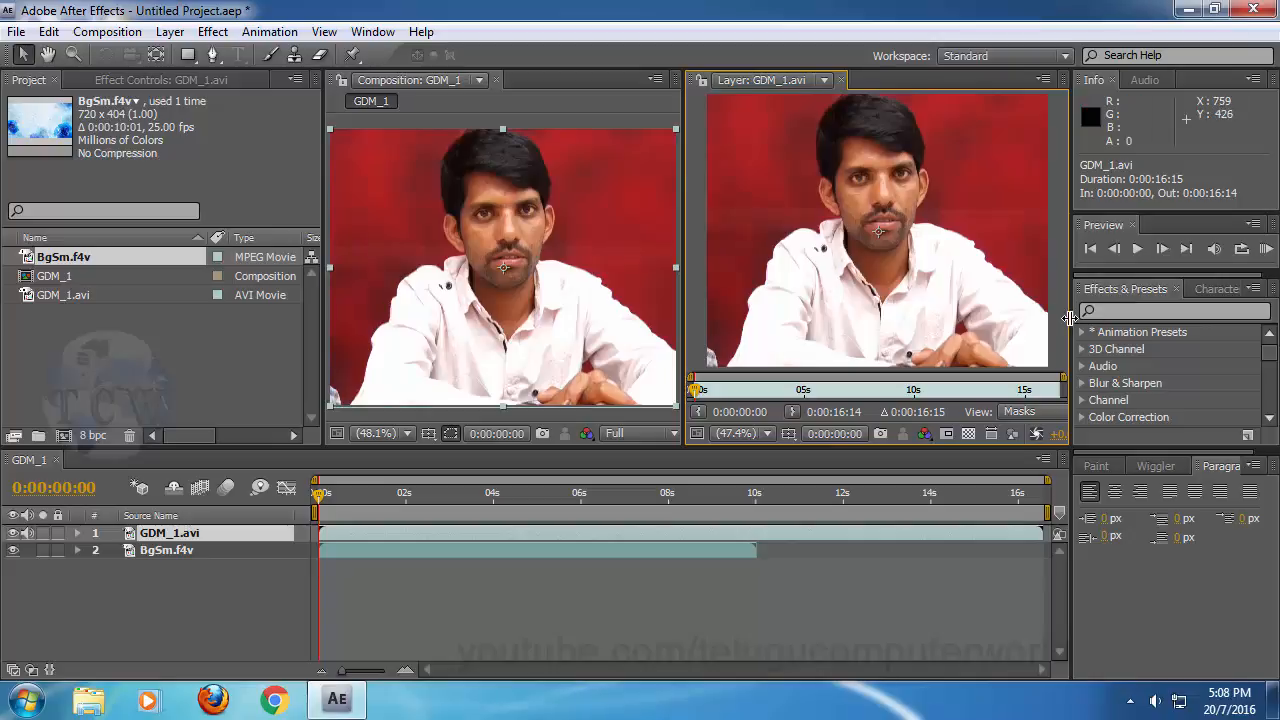
pyautogui.moveTo(1070, 318); pyautogui.dragTo(1221, 318)
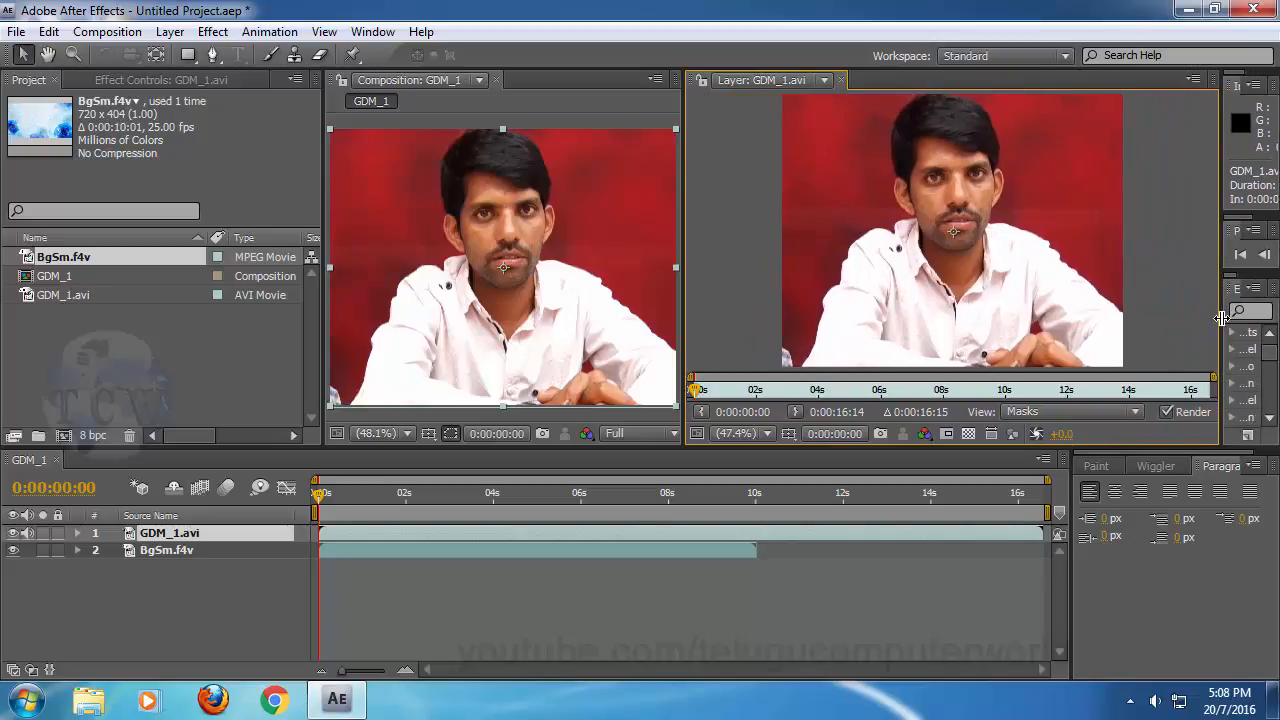
pyautogui.click(1165, 412)
pyautogui.moveTo(321, 326); pyautogui.dragTo(192, 326)
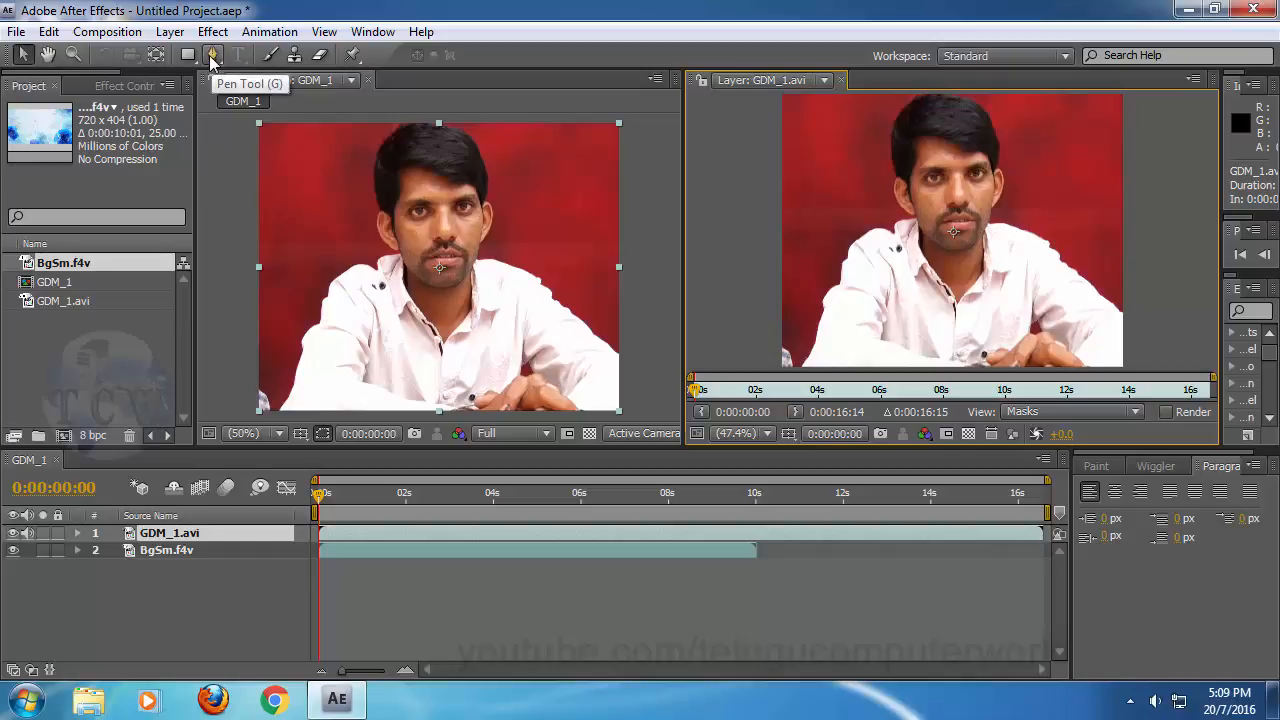
# Step: Activate the Pen tool for masking the GDM_1.avi layer
pyautogui.moveTo(212, 58); pyautogui.dragTo(262, 75)
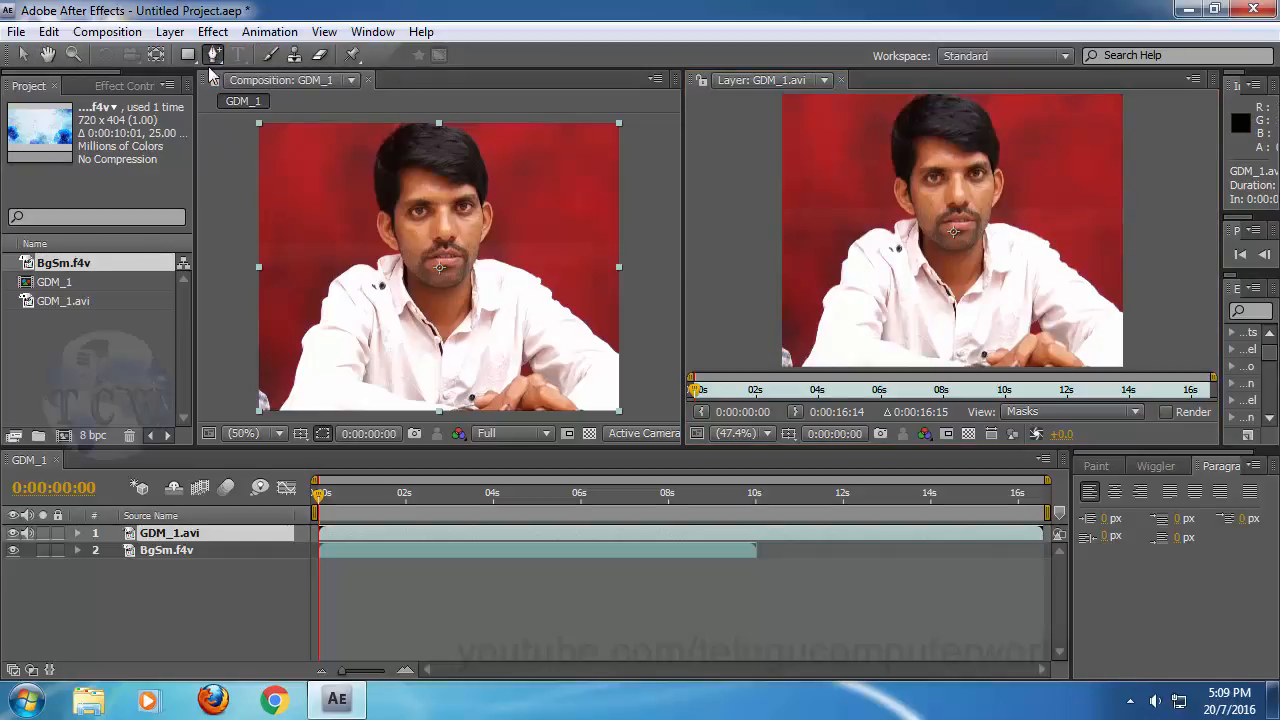
pyautogui.moveTo(213, 57); pyautogui.dragTo(350, 60)
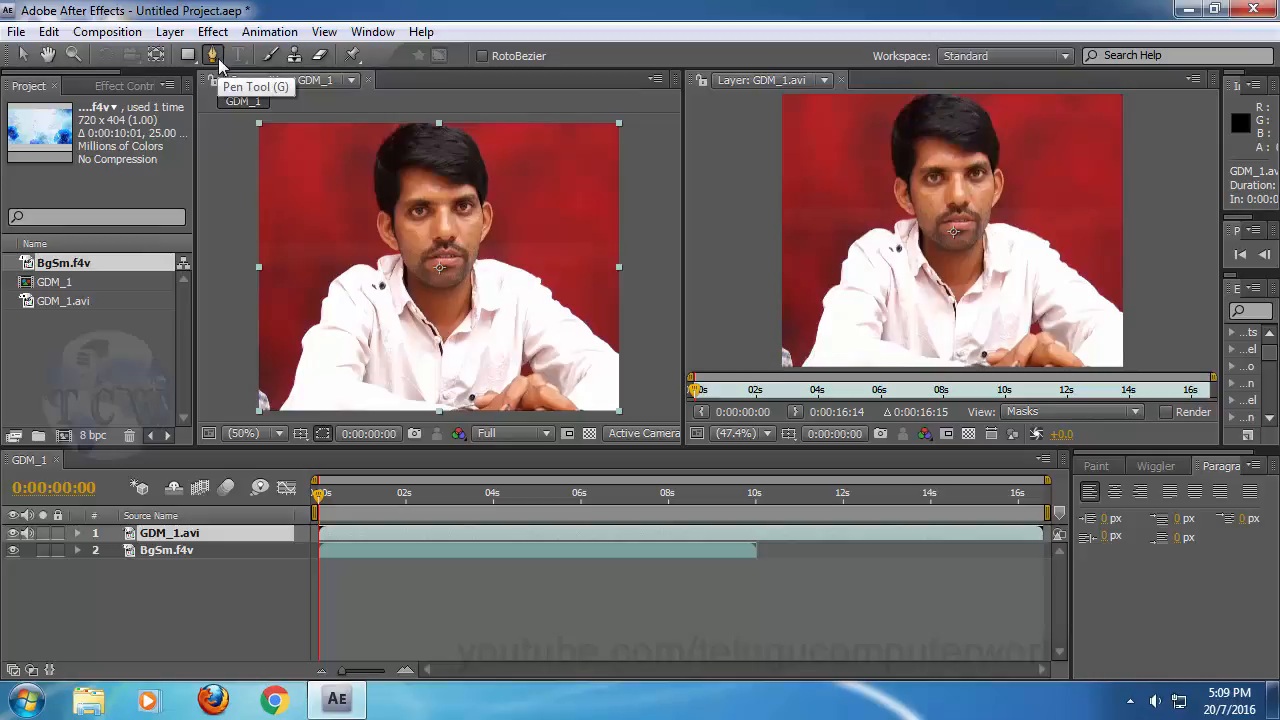
pyautogui.moveTo(219, 64); pyautogui.dragTo(292, 52)
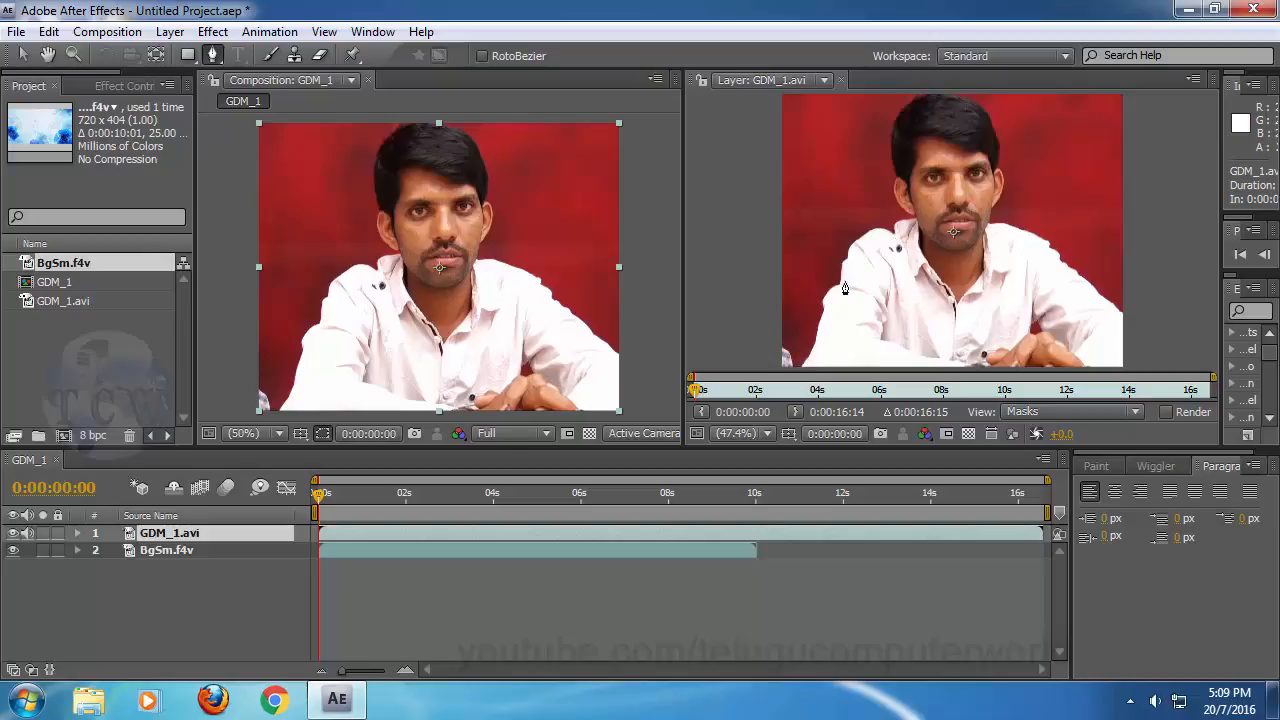
# Step: Draw a trial mask path with curved points loosely around the seated man, undoing the last point
pyautogui.click(855, 207)
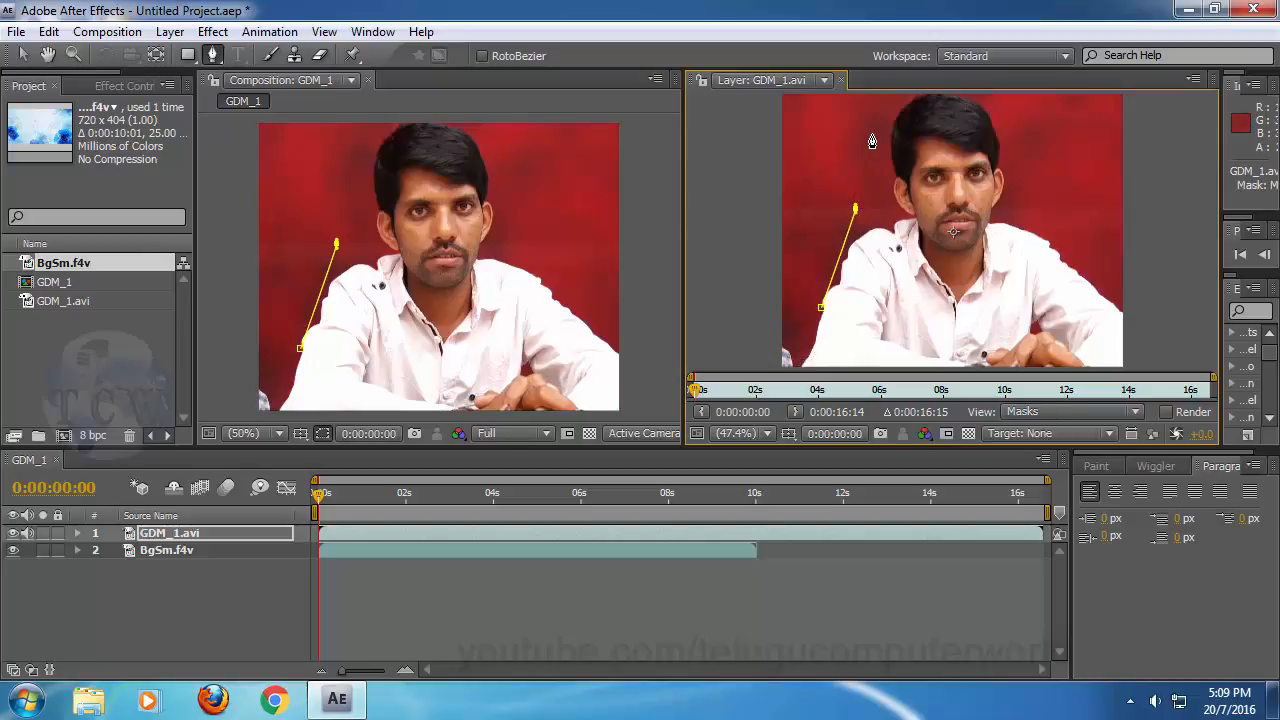
pyautogui.moveTo(911, 114); pyautogui.dragTo(925, 114)
pyautogui.moveTo(1078, 143); pyautogui.dragTo(1104, 214)
pyautogui.moveTo(1086, 268); pyautogui.dragTo(955, 320)
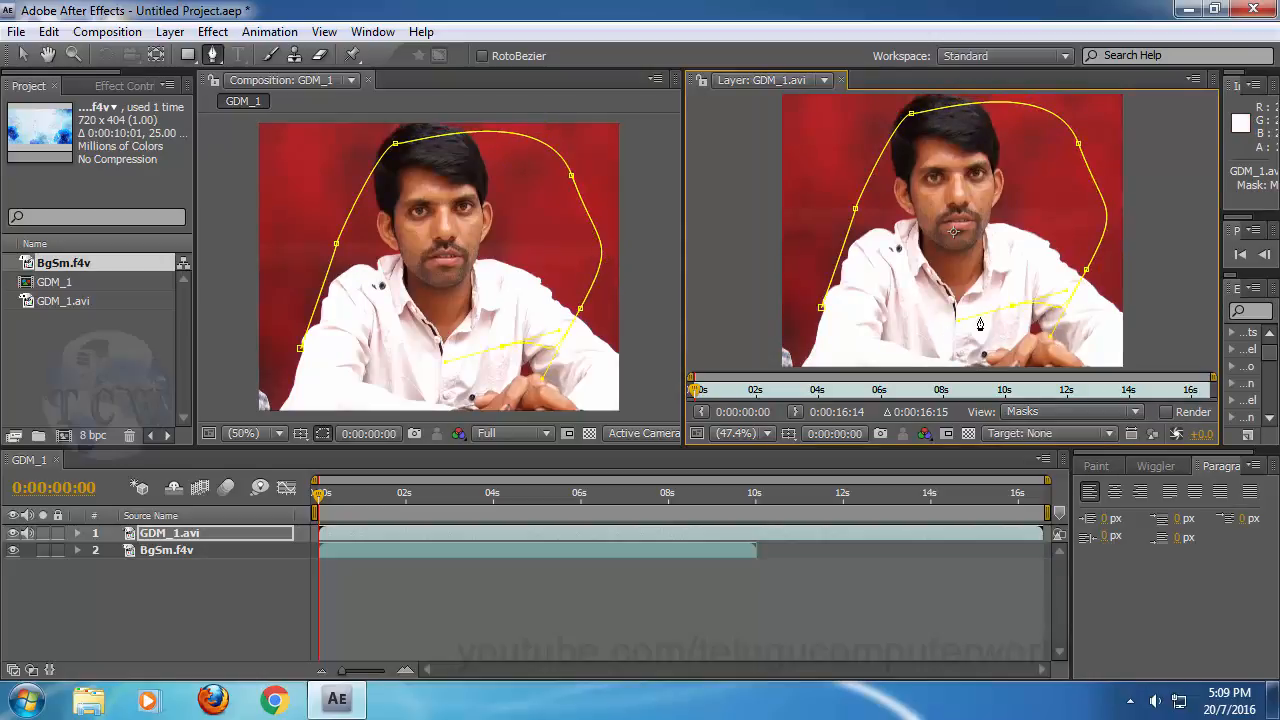
pyautogui.hotkey('ctrl', 'z')
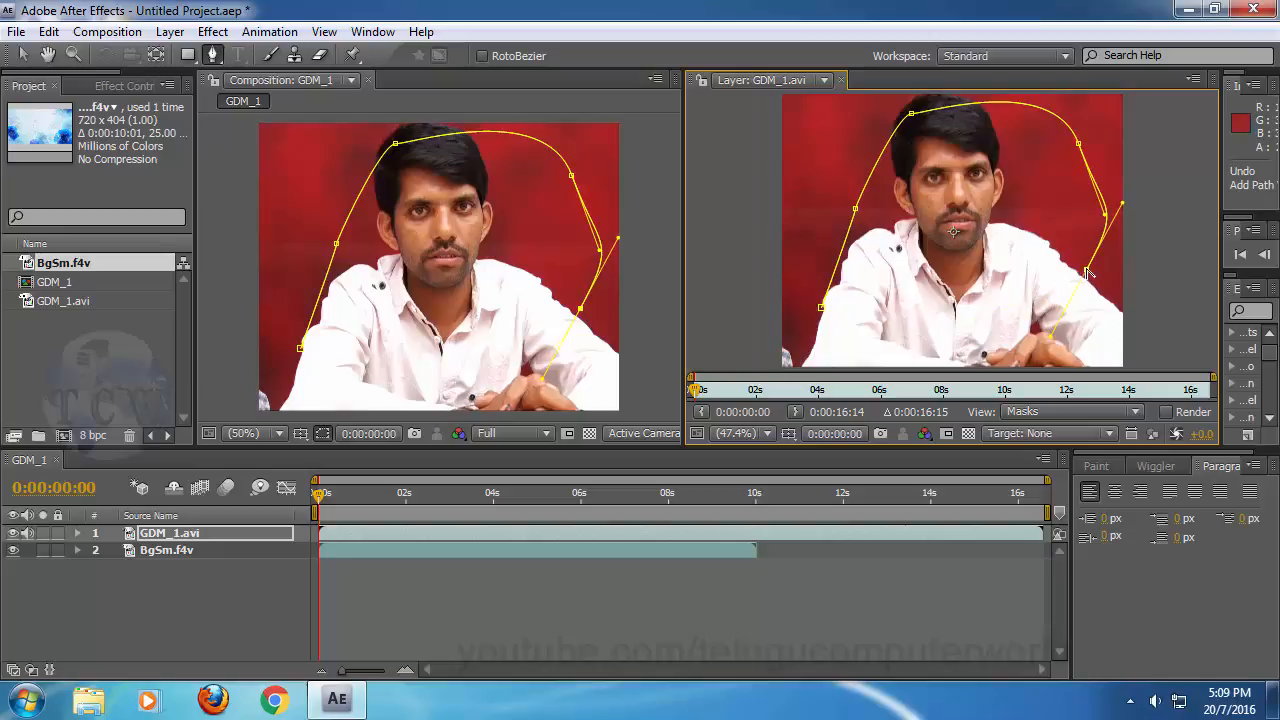
# Step: Try removing the direction handles from the trial path's last point beside the arm, then undo it
pyautogui.keyDown('alt'); pyautogui.click(1086, 270); pyautogui.keyUp('alt')
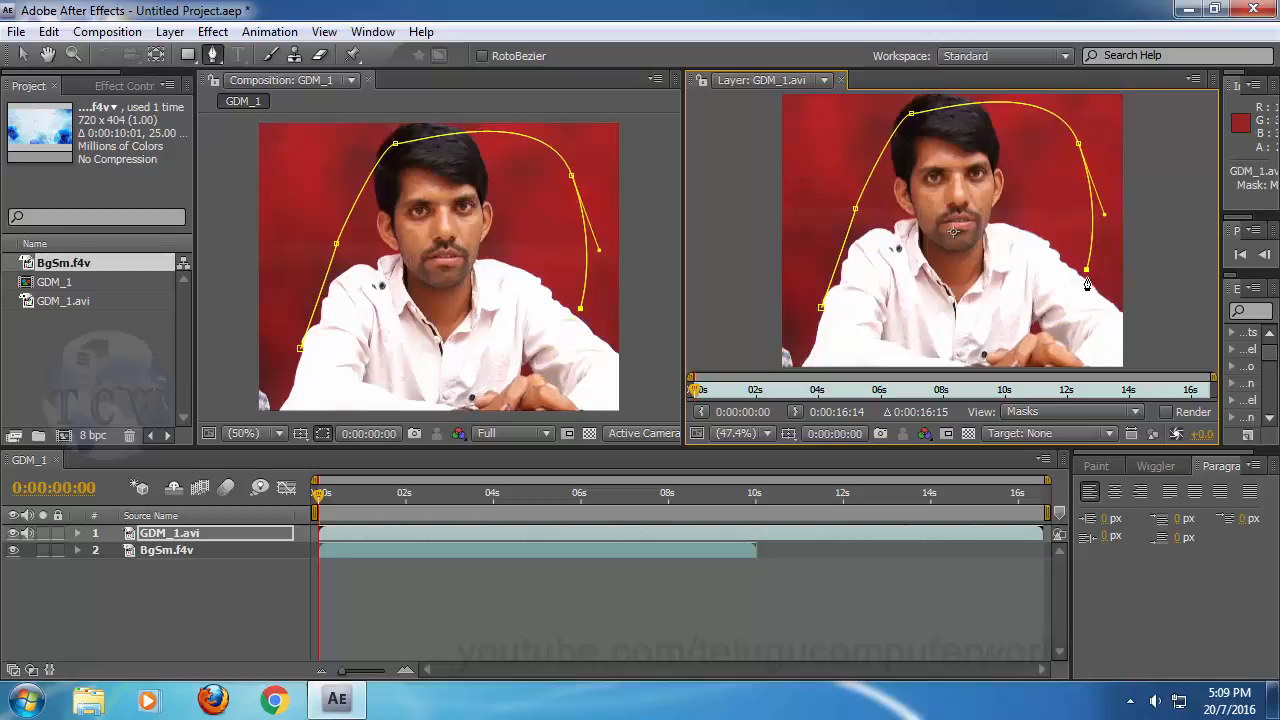
pyautogui.moveTo(1087, 272); pyautogui.dragTo(1095, 284)
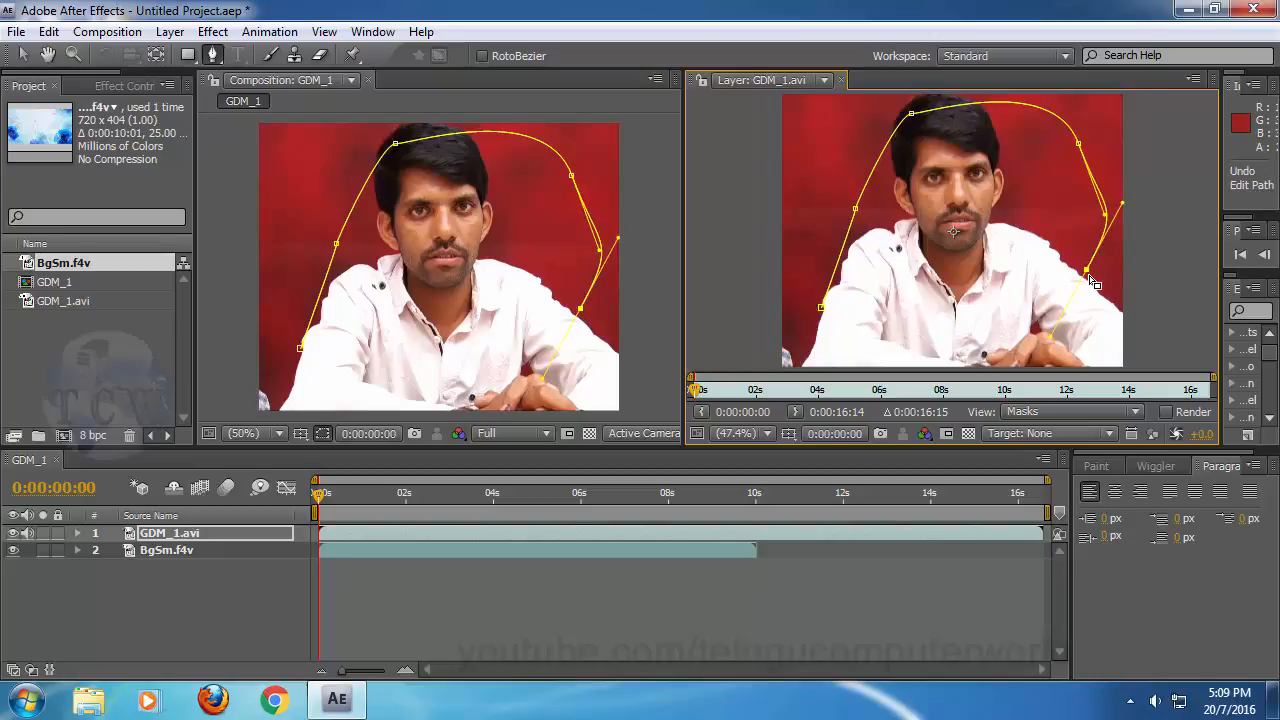
pyautogui.keyDown('alt'); pyautogui.click(1087, 272); pyautogui.keyUp('alt')
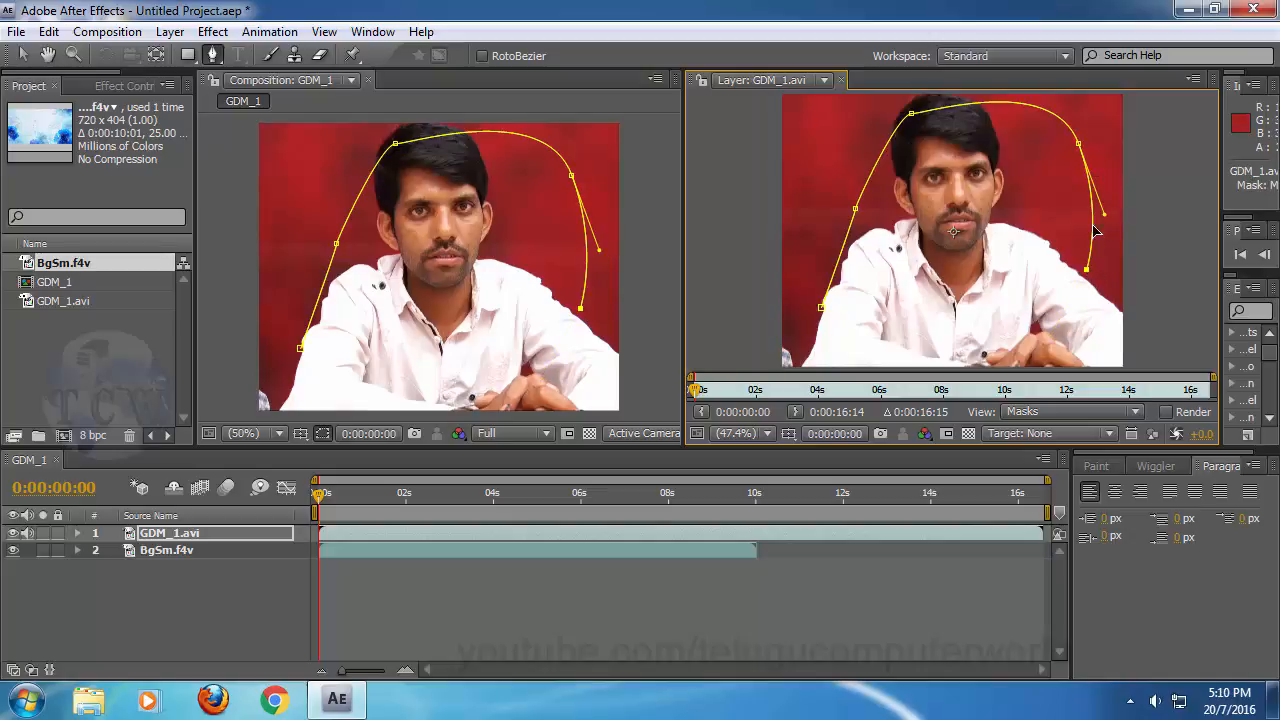
pyautogui.moveTo(1087, 271); pyautogui.dragTo(1085, 285)
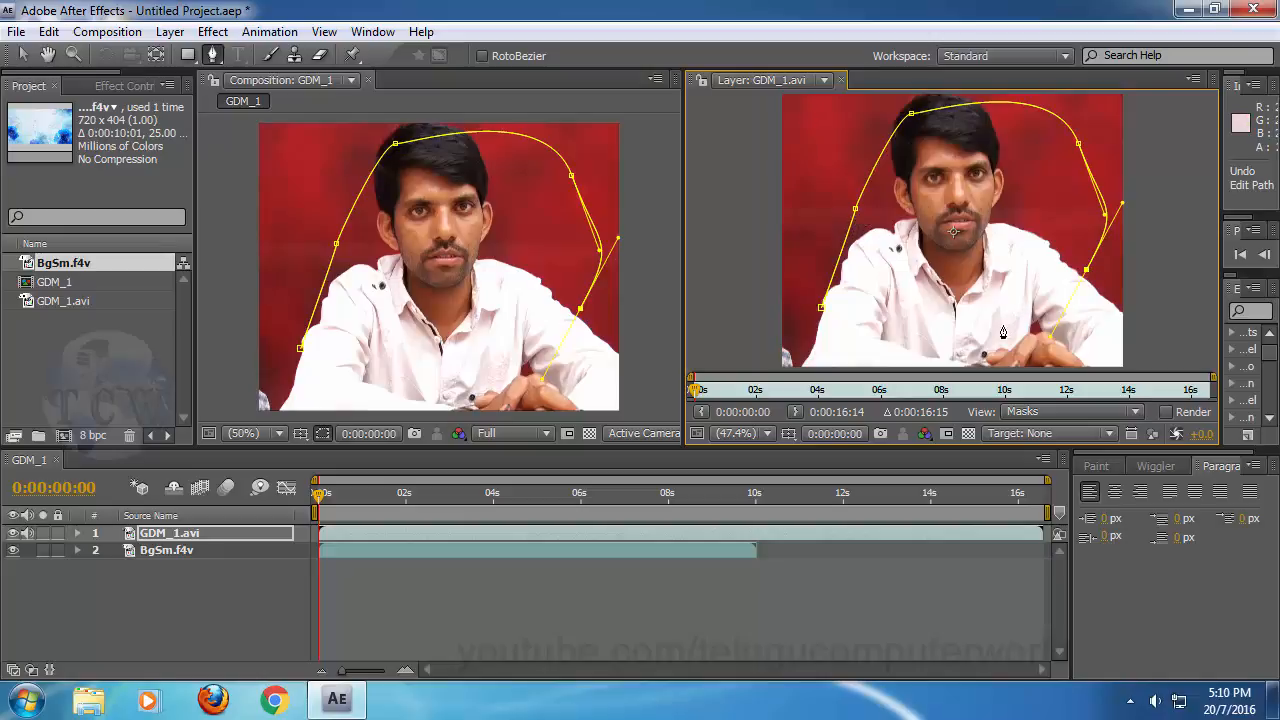
# Step: Extend the trial path across the lower chest and close it at its starting point, then undo the closing
pyautogui.moveTo(975, 324); pyautogui.dragTo(851, 305)
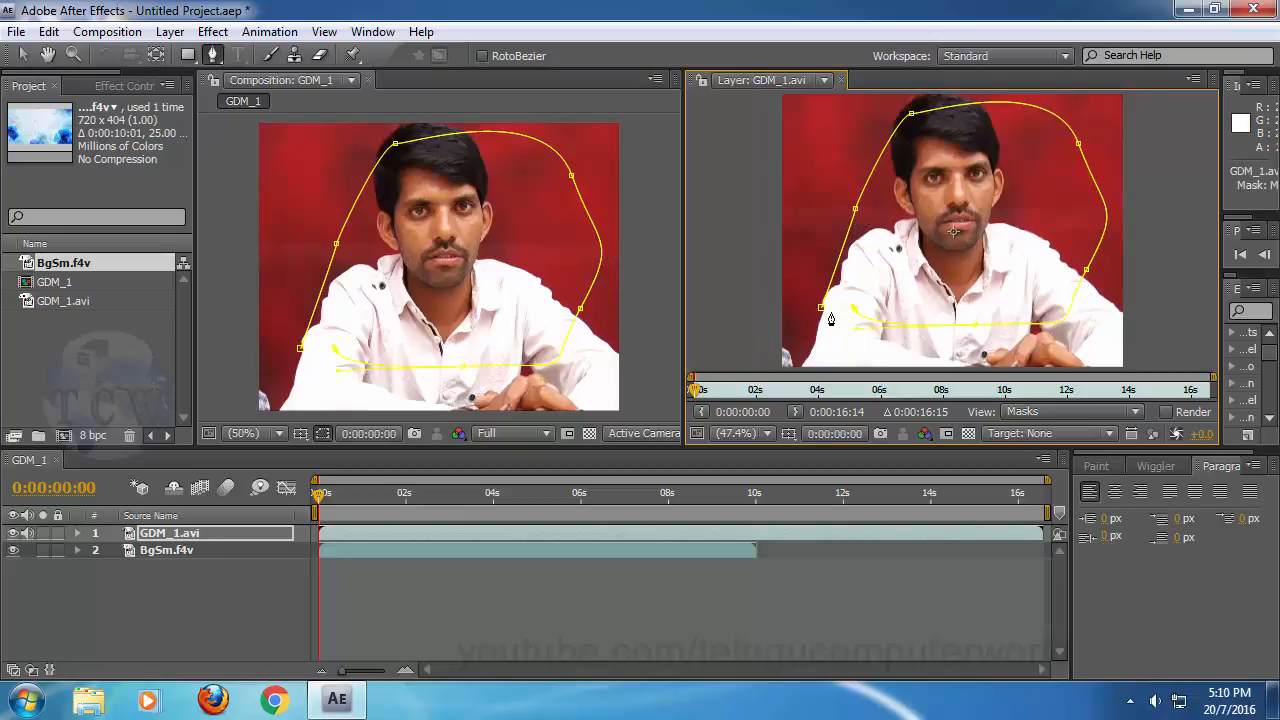
pyautogui.click(821, 307)
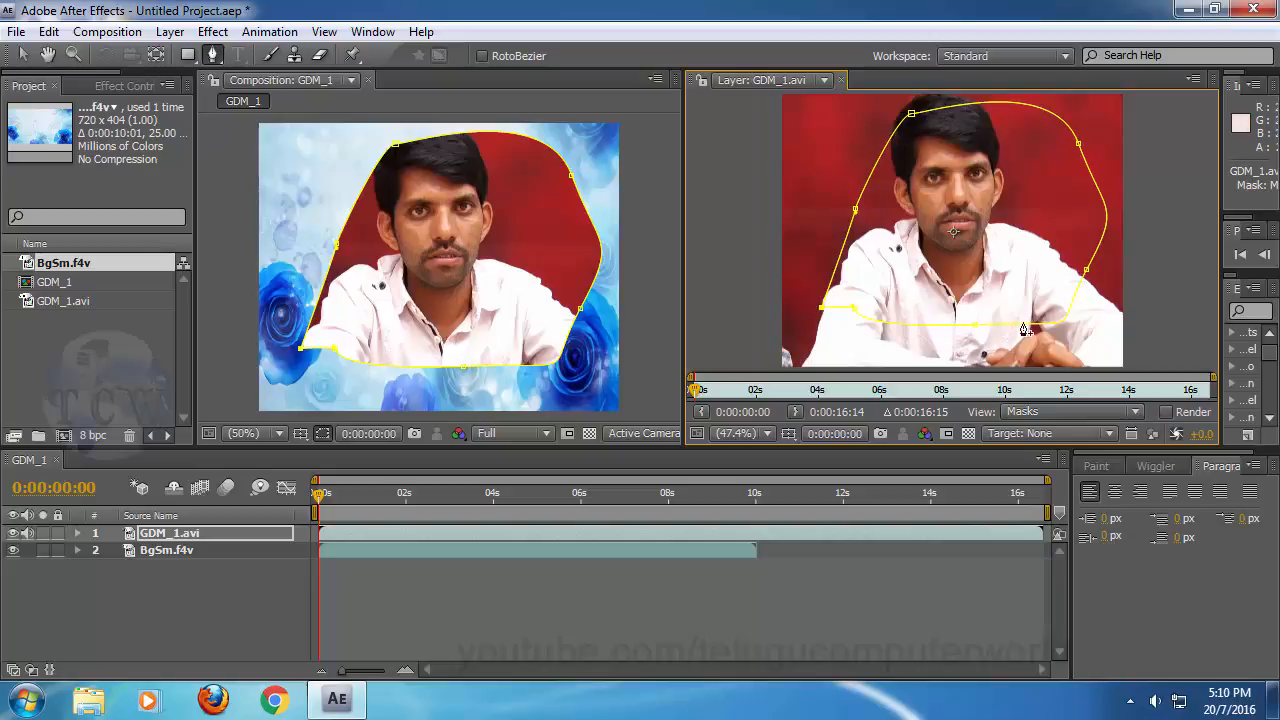
pyautogui.hotkey('ctrl', 'z')
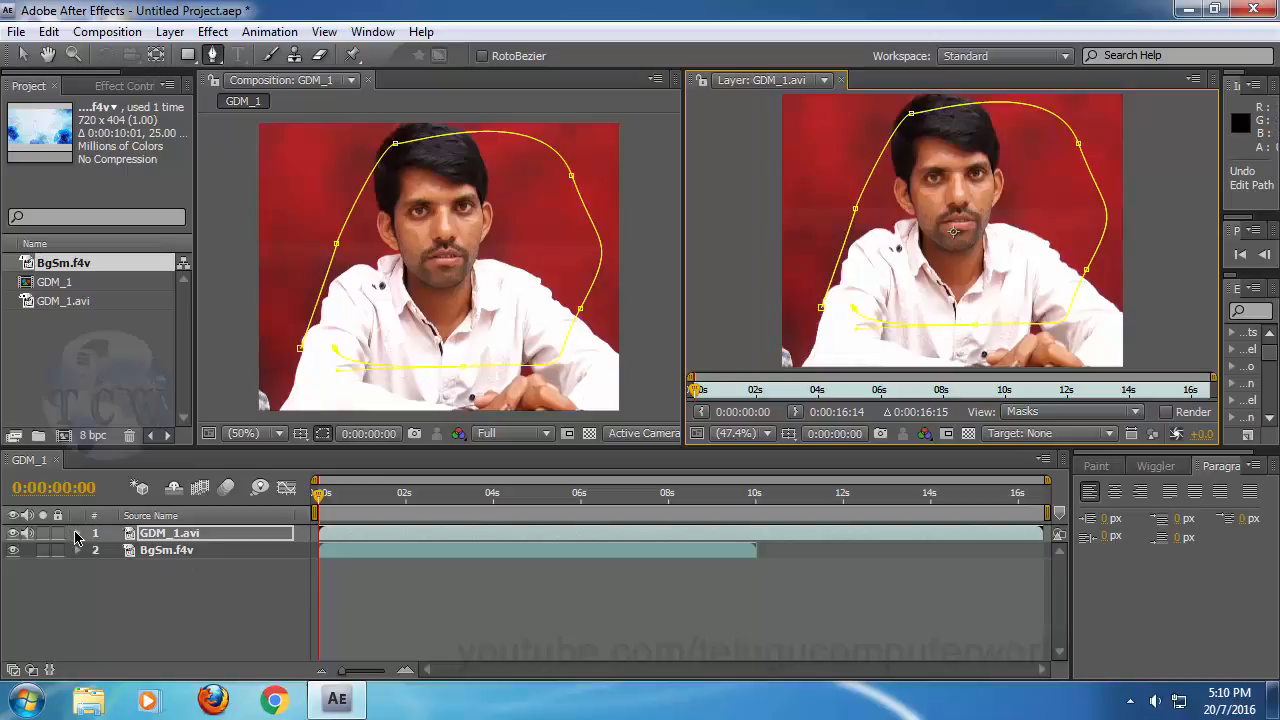
# Step: Delete Mask 1 from the GDM_1.avi layer
pyautogui.click(77, 534)
pyautogui.click(124, 552)
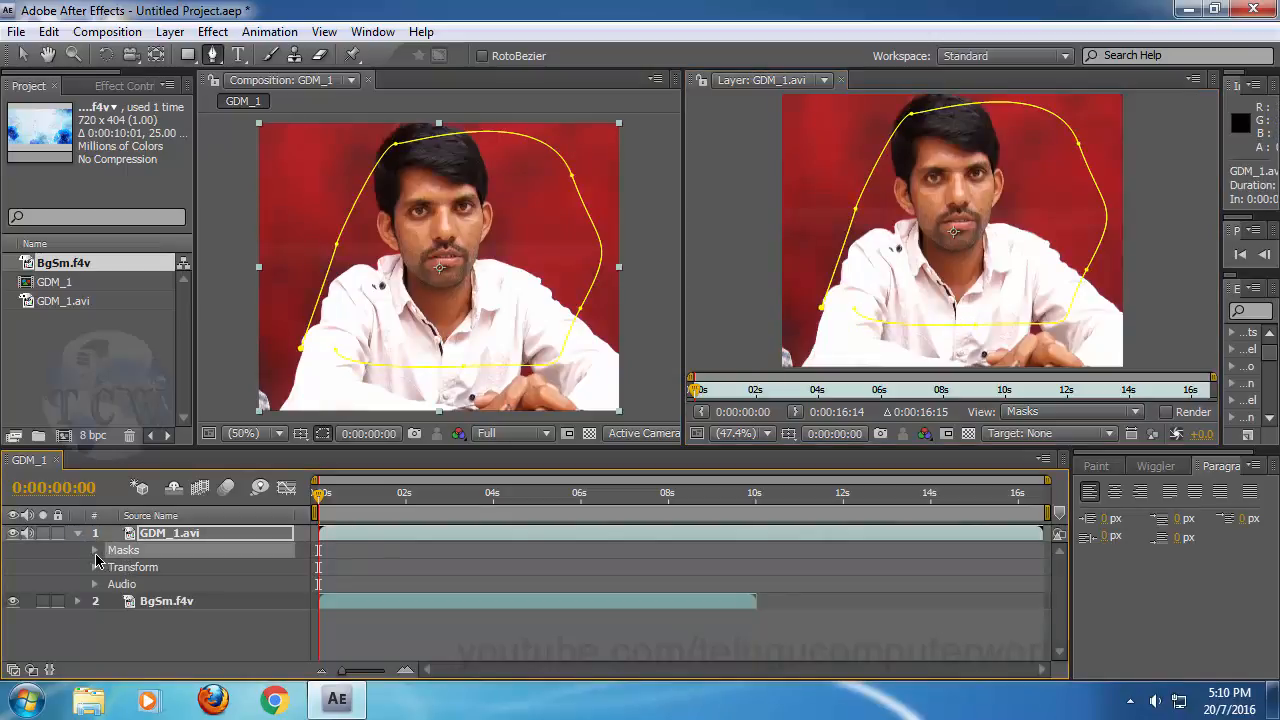
pyautogui.click(95, 551)
pyautogui.click(160, 568)
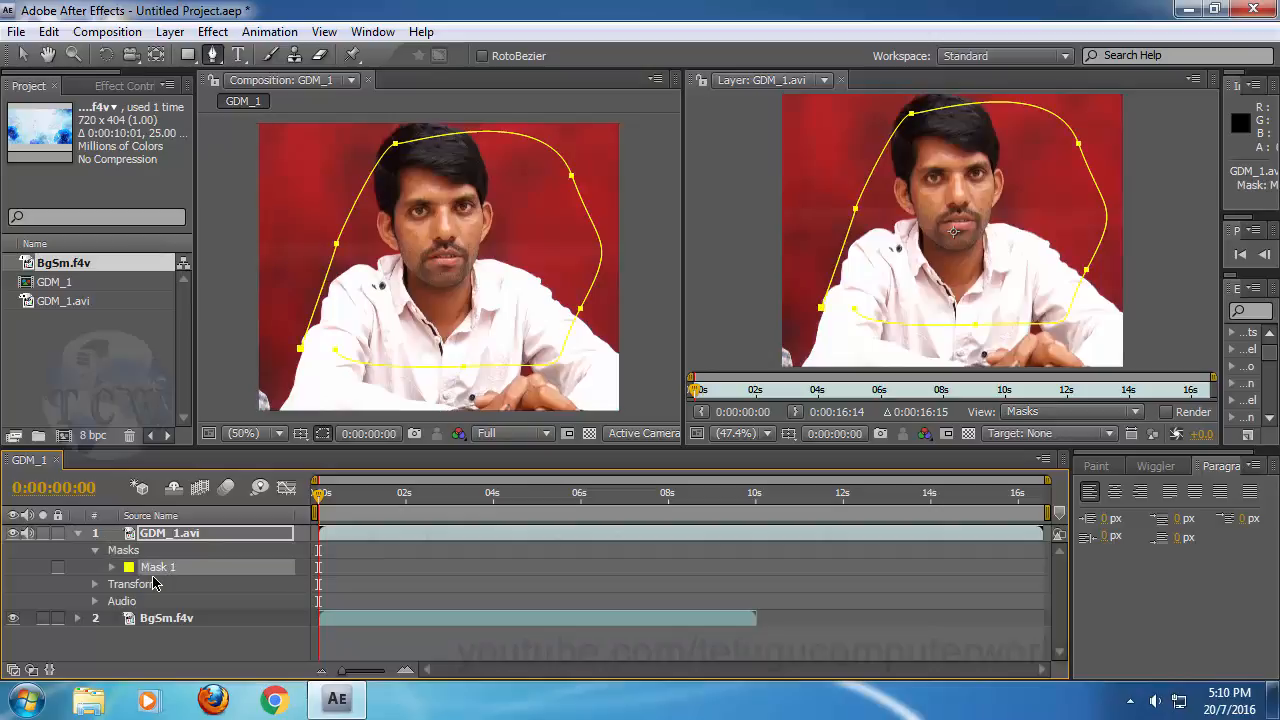
pyautogui.press('Delete')
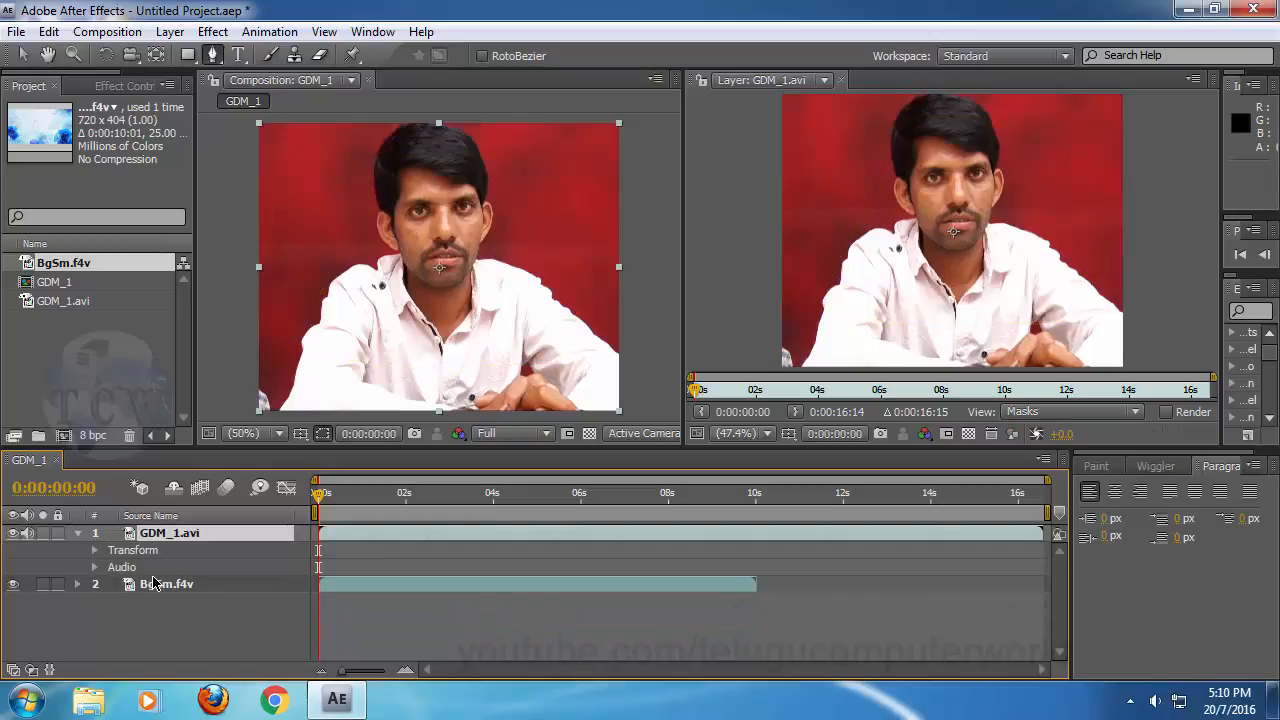
# Step: Draw a closed trial mask with the Pen tool, running from the arm over the hair and back across the lower chest
pyautogui.click(822, 312)
pyautogui.click(878, 216)
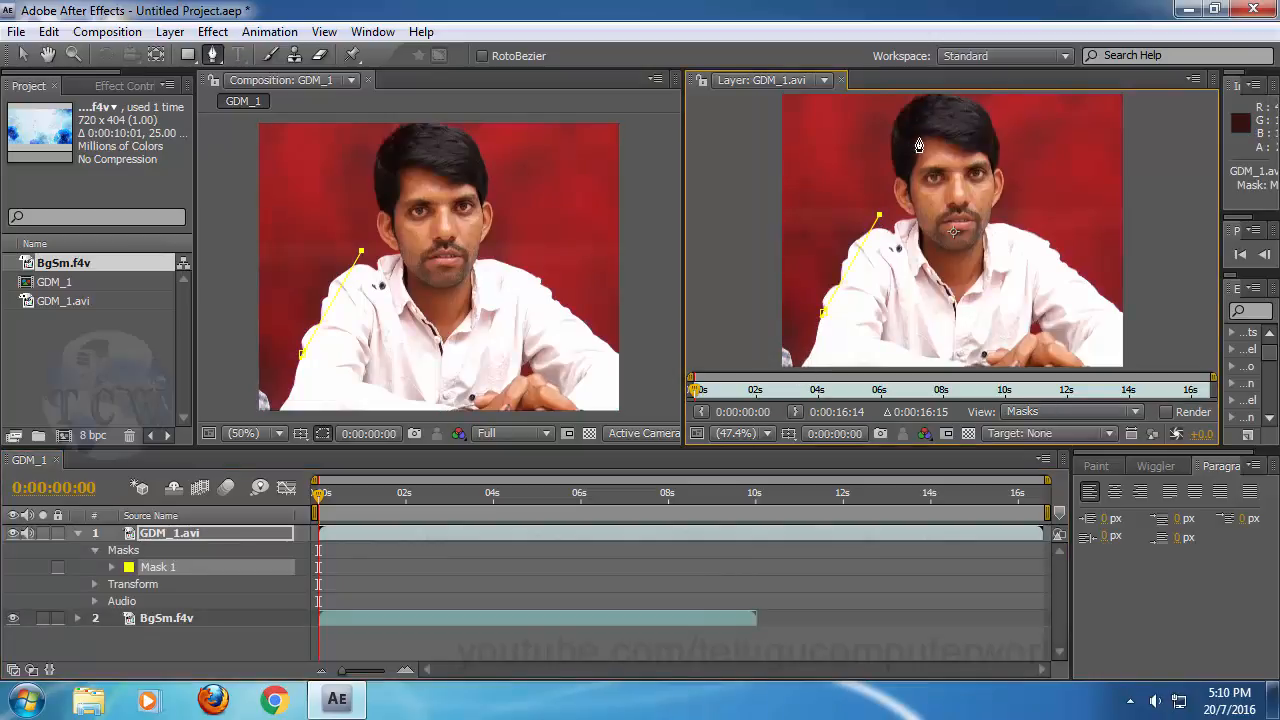
pyautogui.click(932, 123)
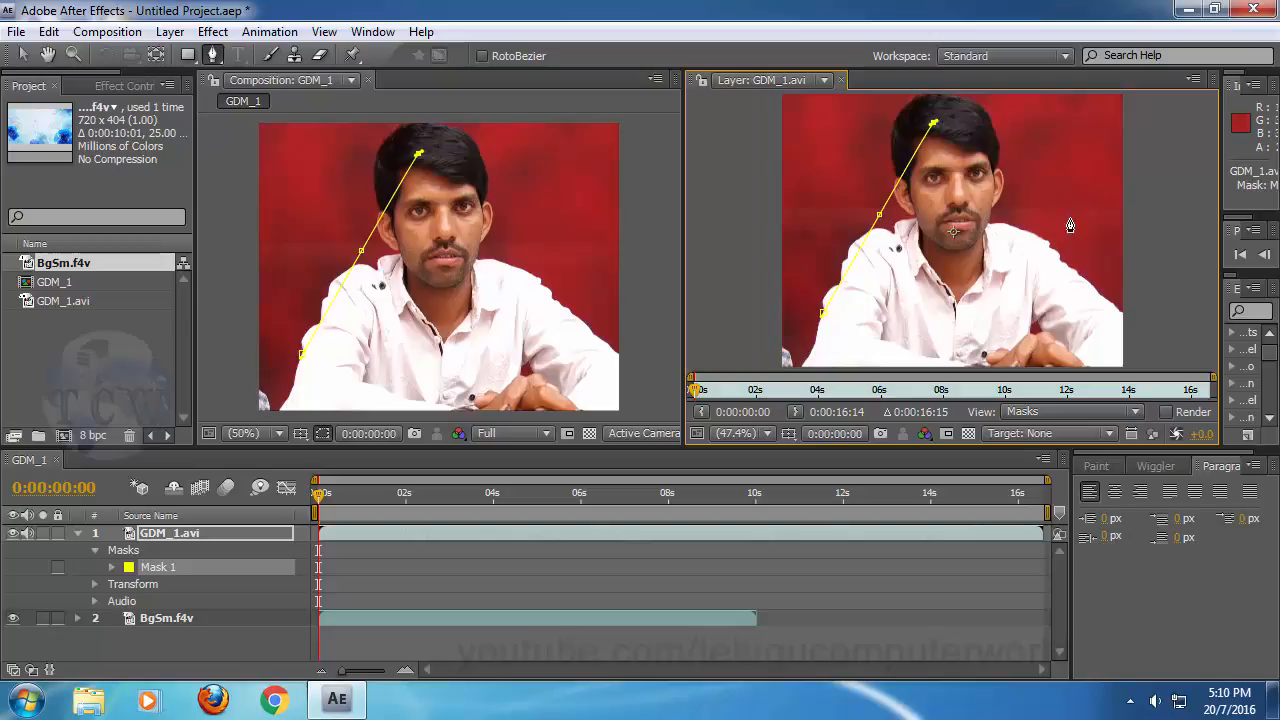
pyautogui.moveTo(1072, 232); pyautogui.dragTo(1066, 333)
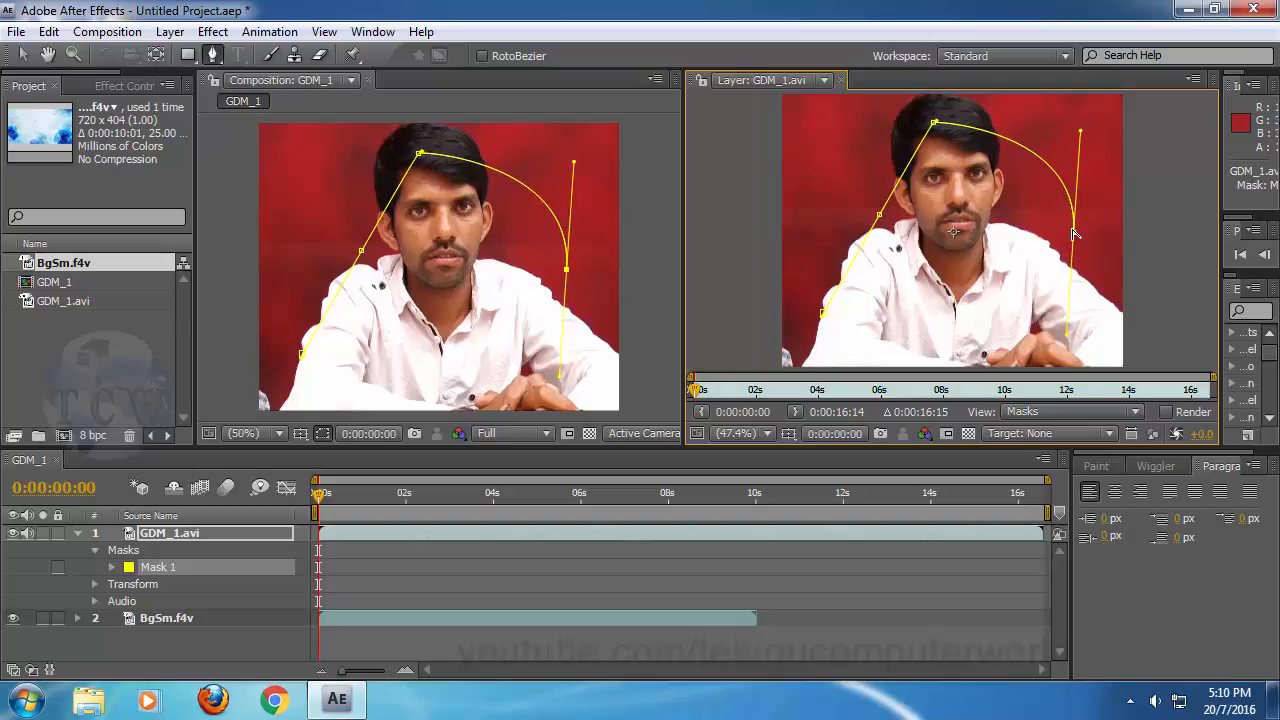
pyautogui.moveTo(988, 336); pyautogui.dragTo(829, 335)
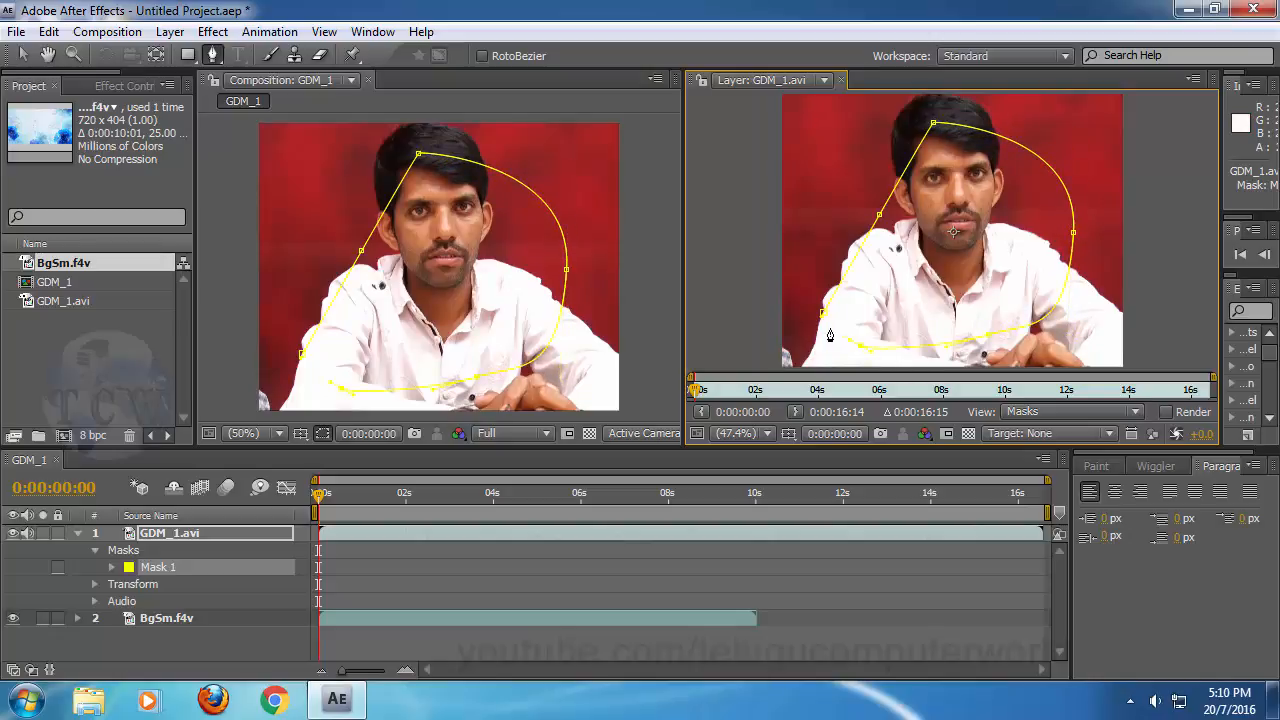
pyautogui.click(822, 318)
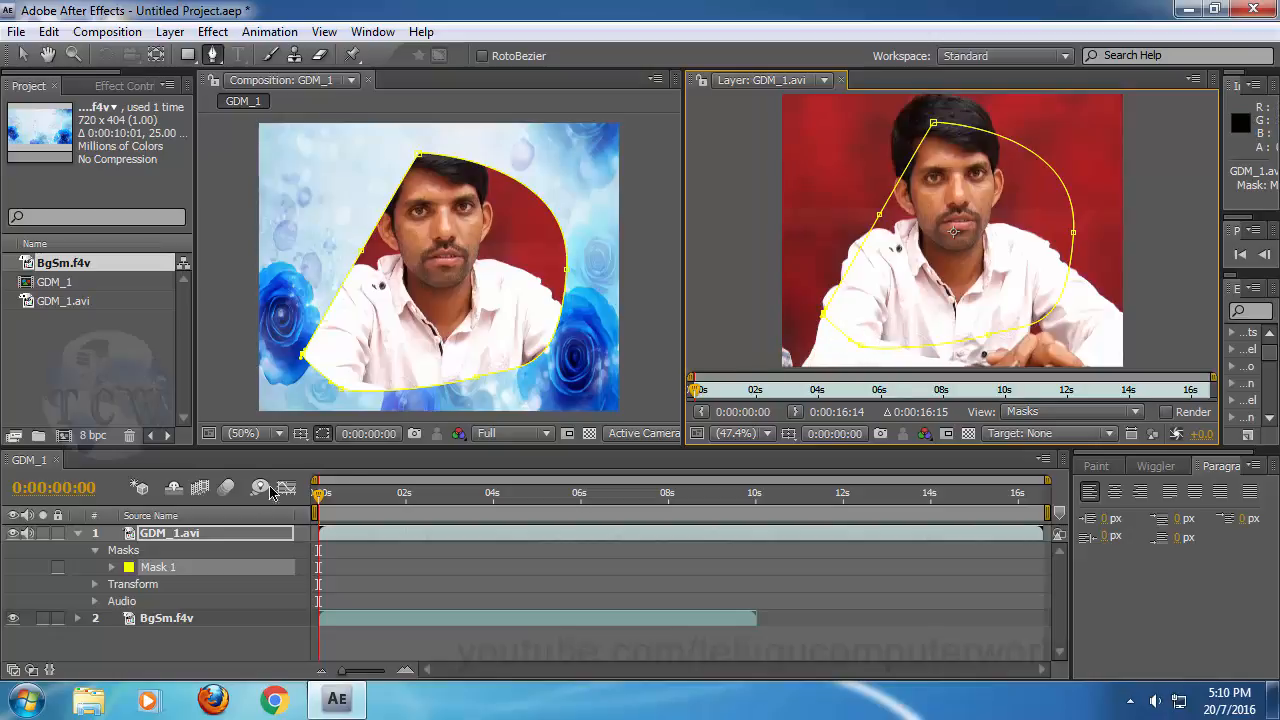
# Step: Set the outline color of Mask 1 to blue, hex 0006FF
pyautogui.click(112, 568)
pyautogui.click(112, 568)
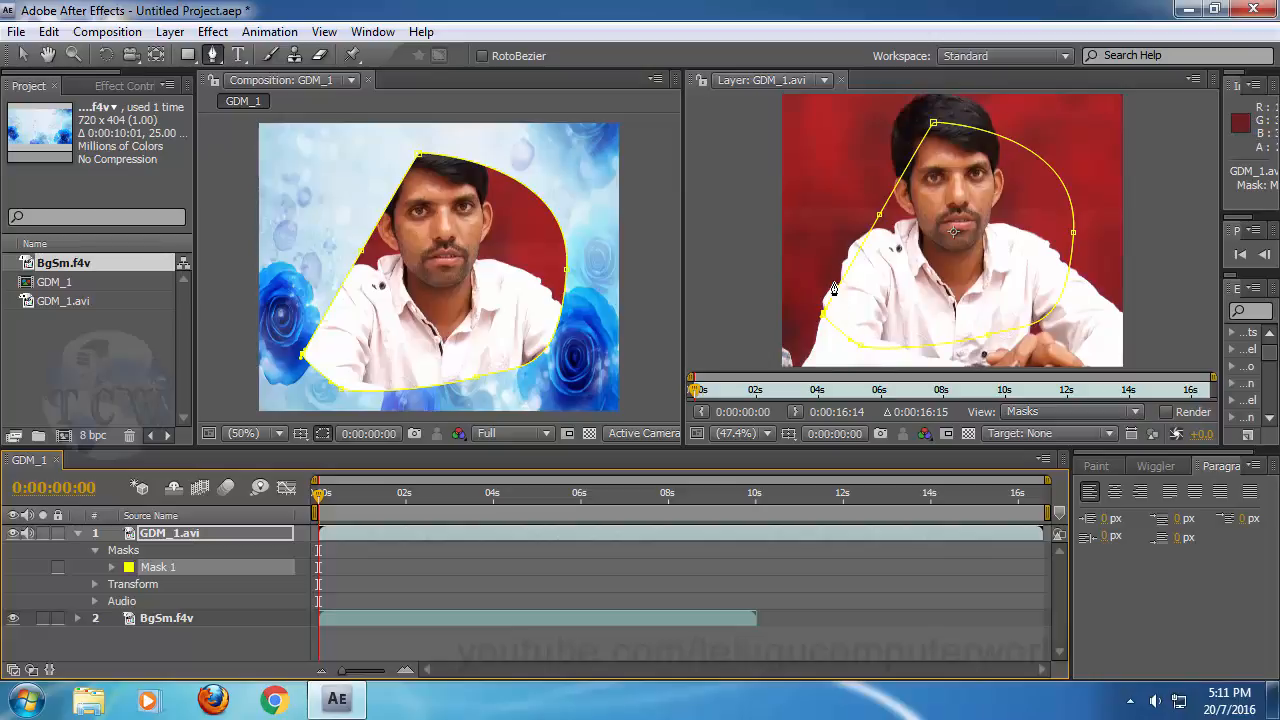
pyautogui.click(128, 568)
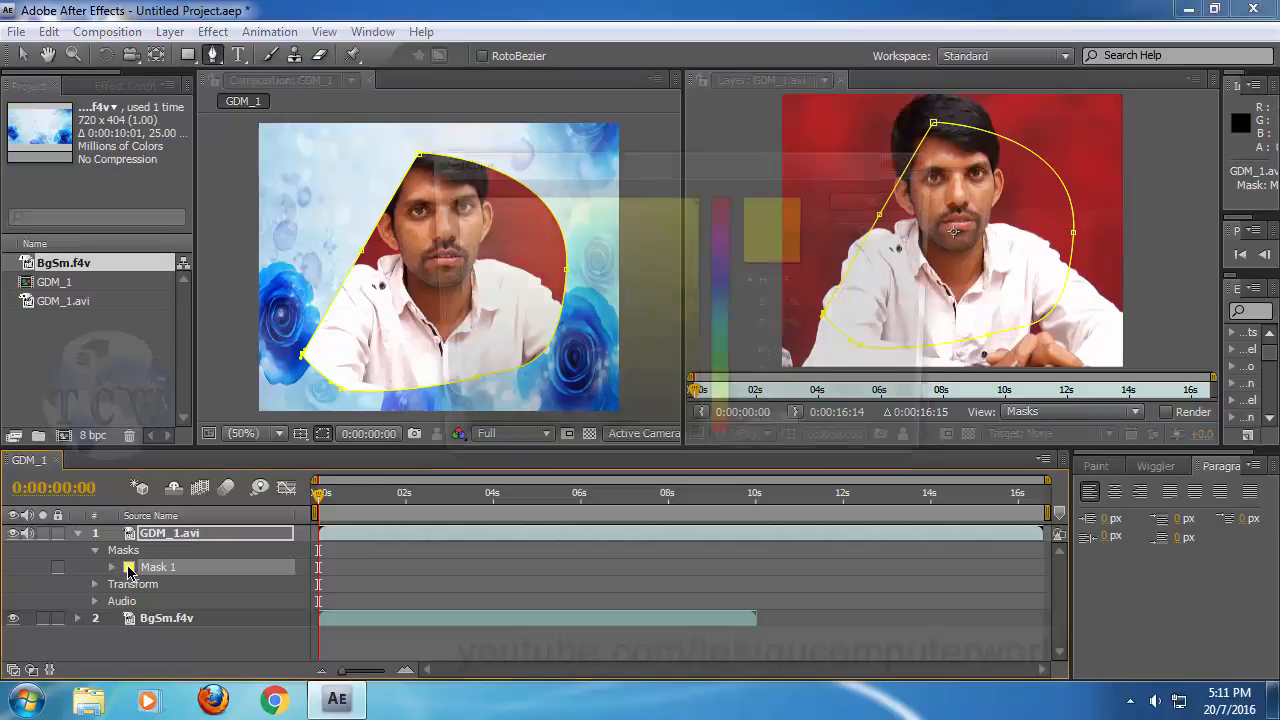
pyautogui.click(723, 199)
pyautogui.moveTo(725, 206); pyautogui.dragTo(724, 281)
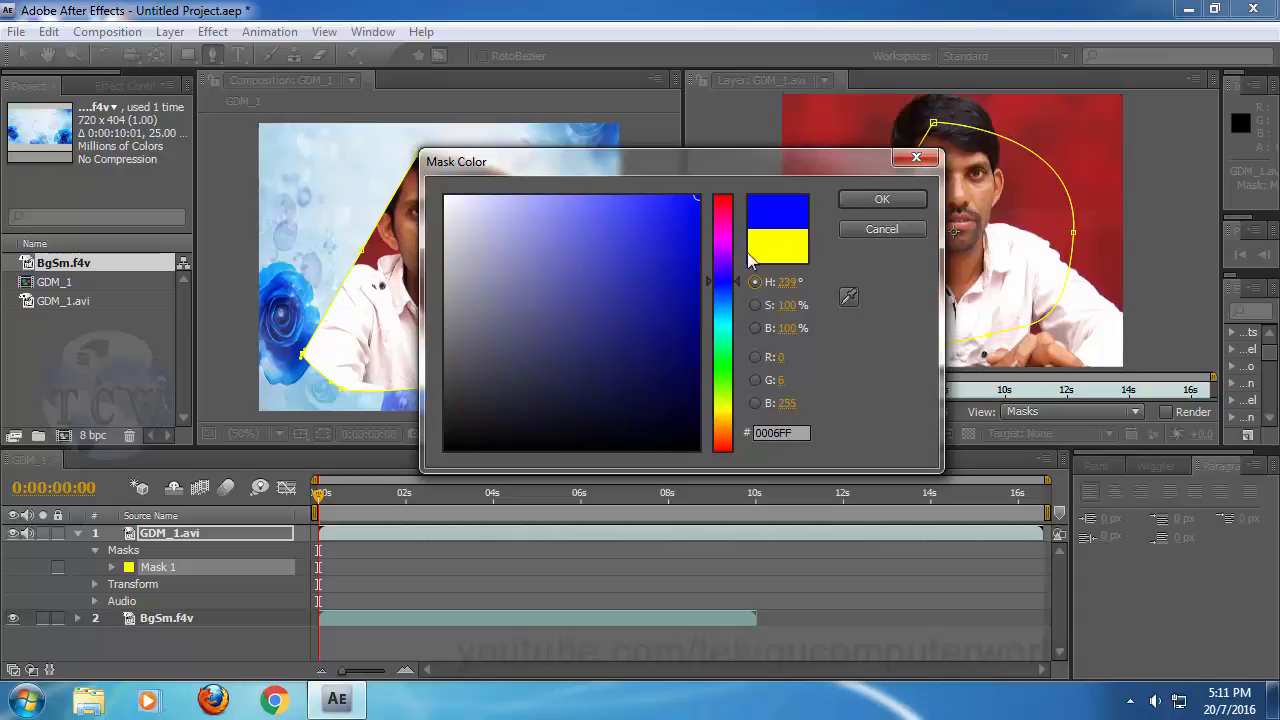
pyautogui.click(877, 203)
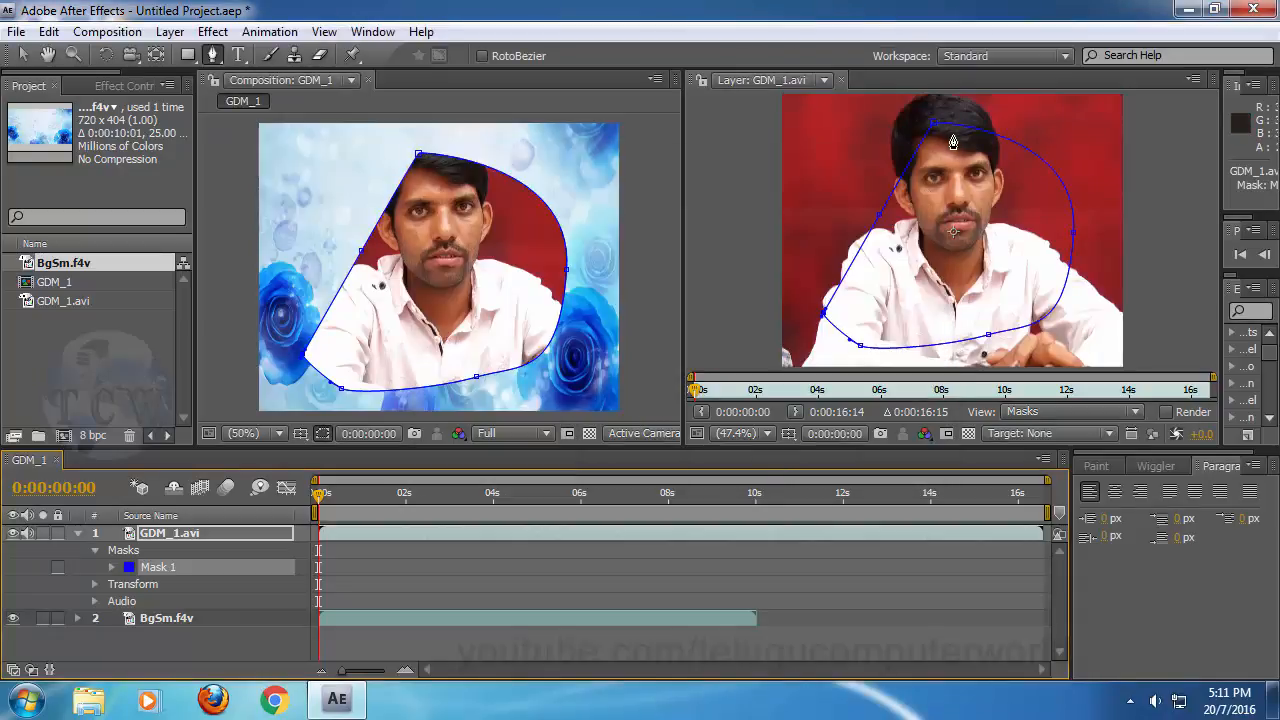
# Step: Adjust the outline color of Mask 1 to the slightly lighter blue 002AFF
pyautogui.click(129, 568)
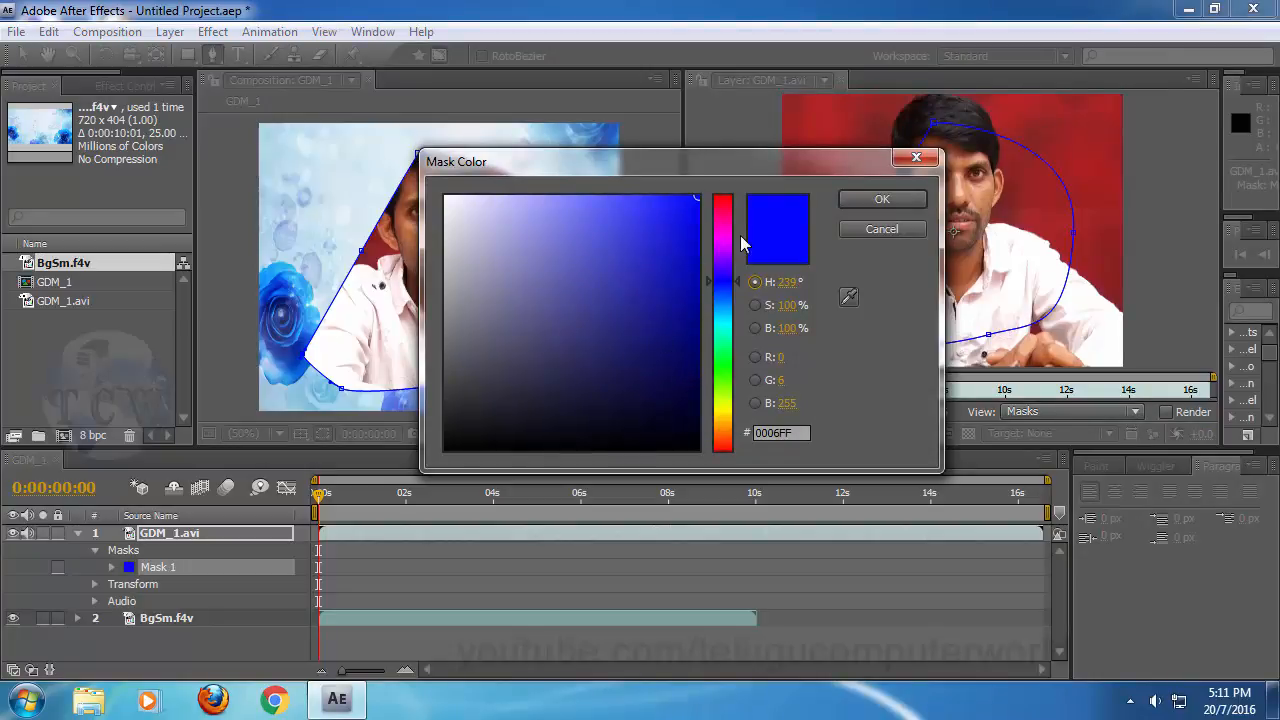
pyautogui.moveTo(729, 202); pyautogui.dragTo(720, 287)
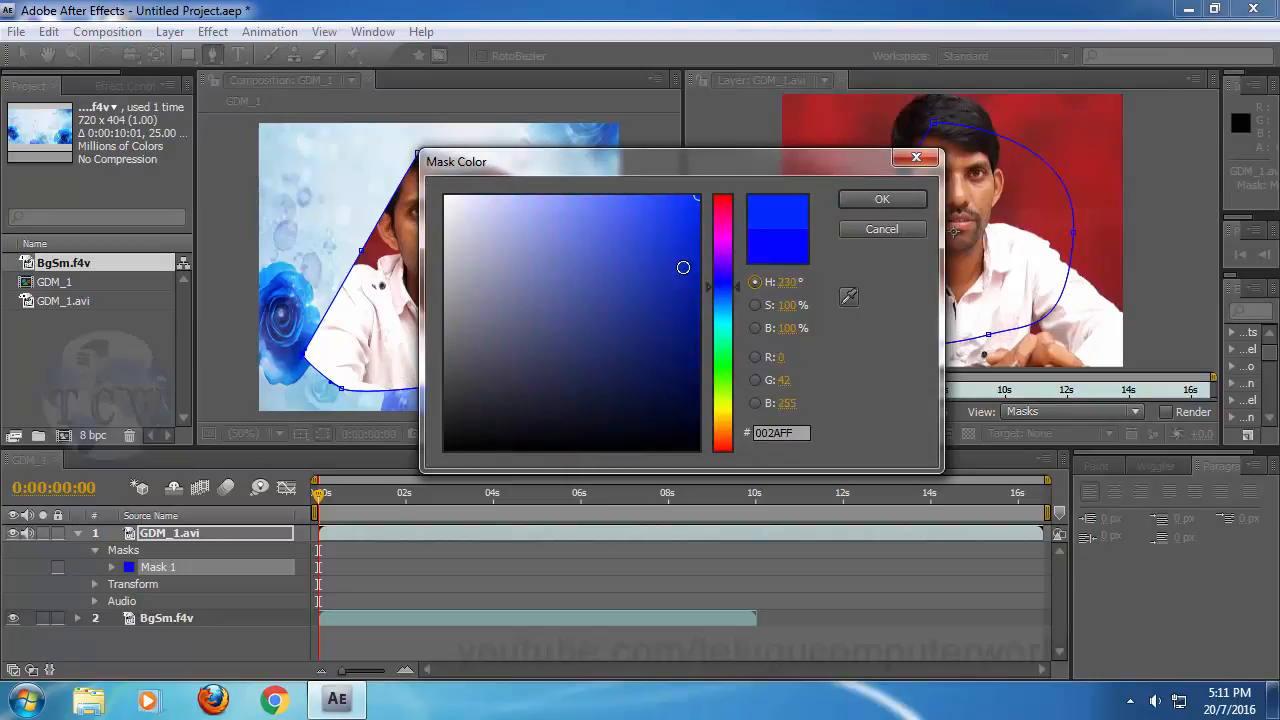
pyautogui.click(858, 200)
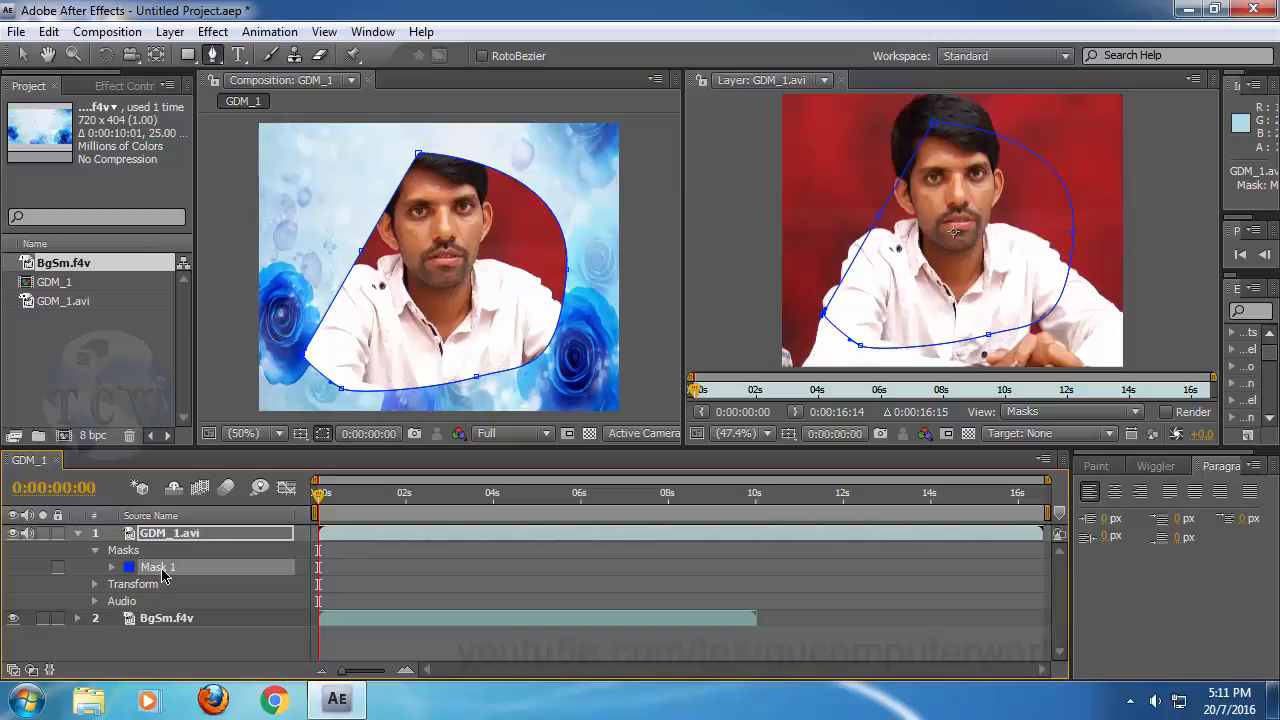
# Step: Delete the blue-outlined Mask 1 from the GDM_1.avi layer
pyautogui.hotkey('ctrl', 'z')
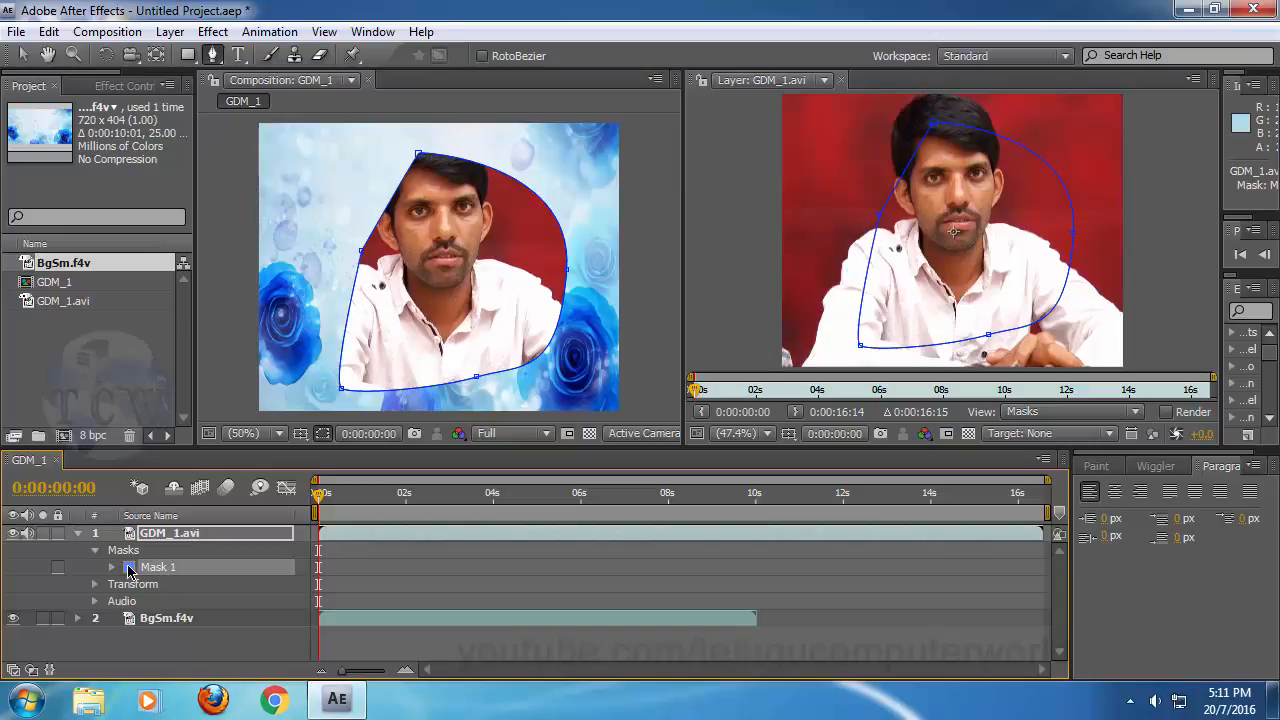
pyautogui.click(128, 568)
pyautogui.click(916, 158)
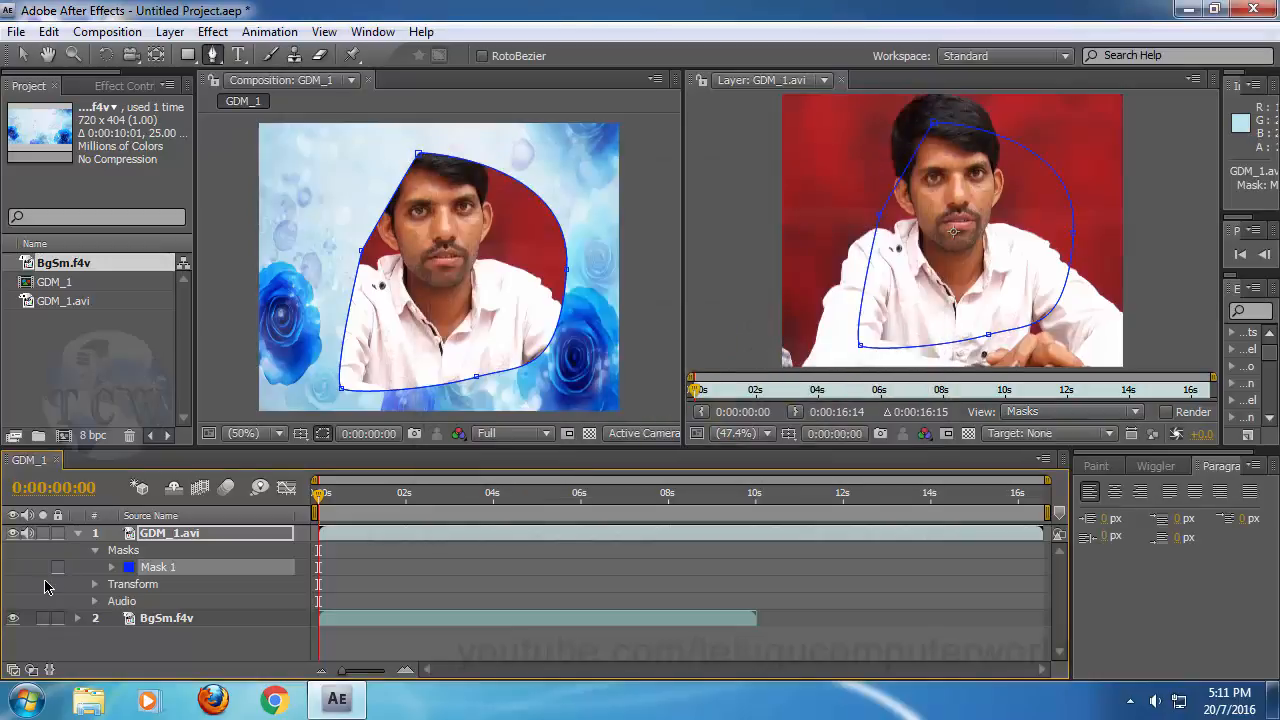
pyautogui.press('Delete')
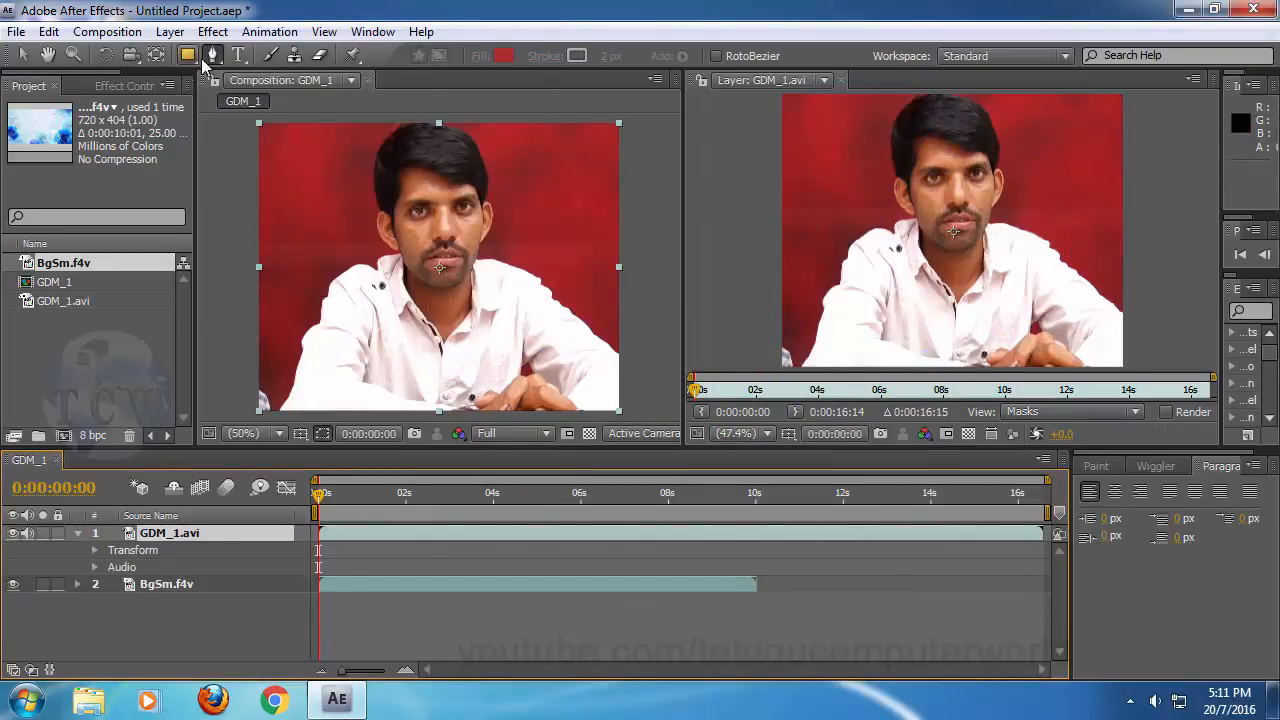
# Step: Enable RotoBezier and draw a closed five-point trial mask around the man's face and chest
pyautogui.click(718, 57)
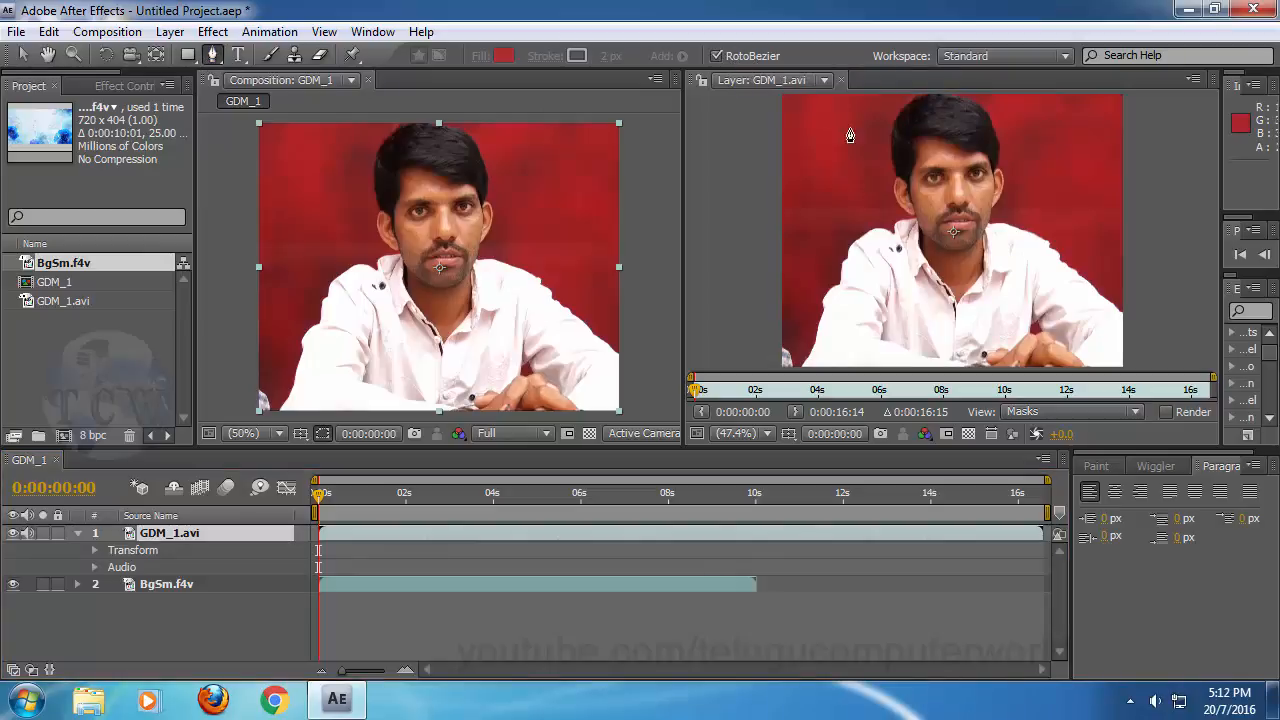
pyautogui.click(820, 316)
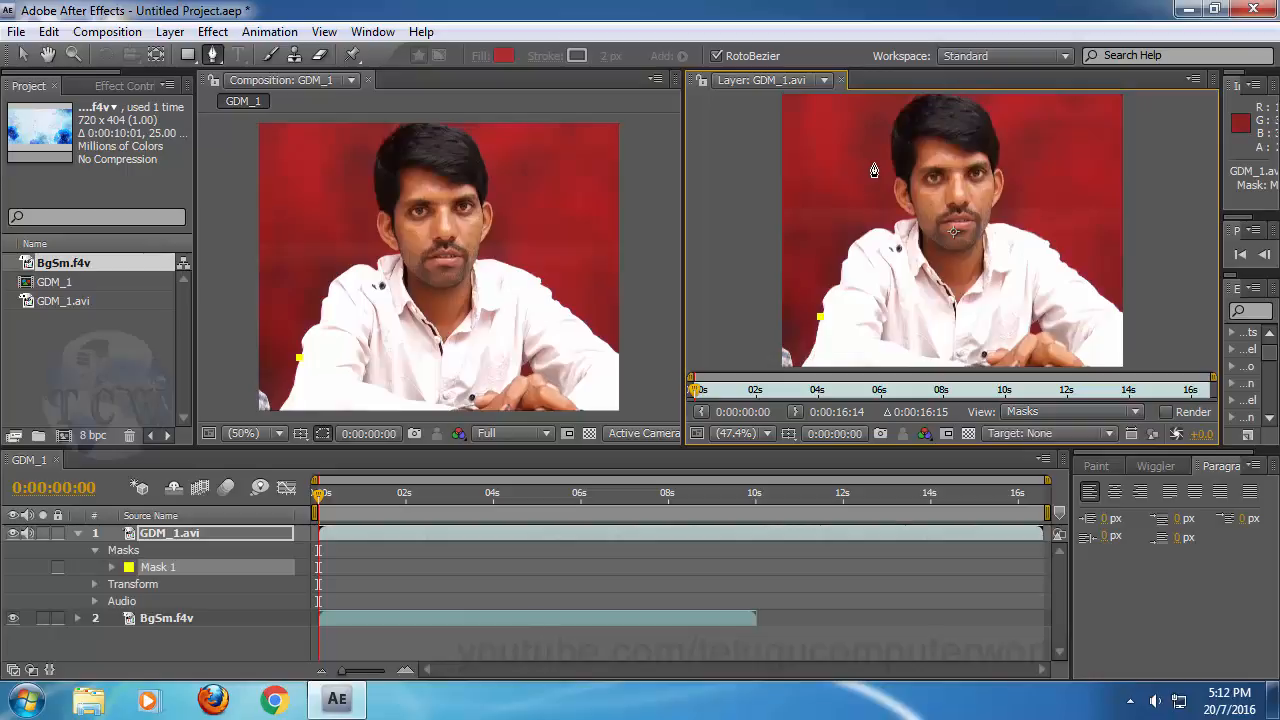
pyautogui.click(875, 163)
pyautogui.click(1062, 210)
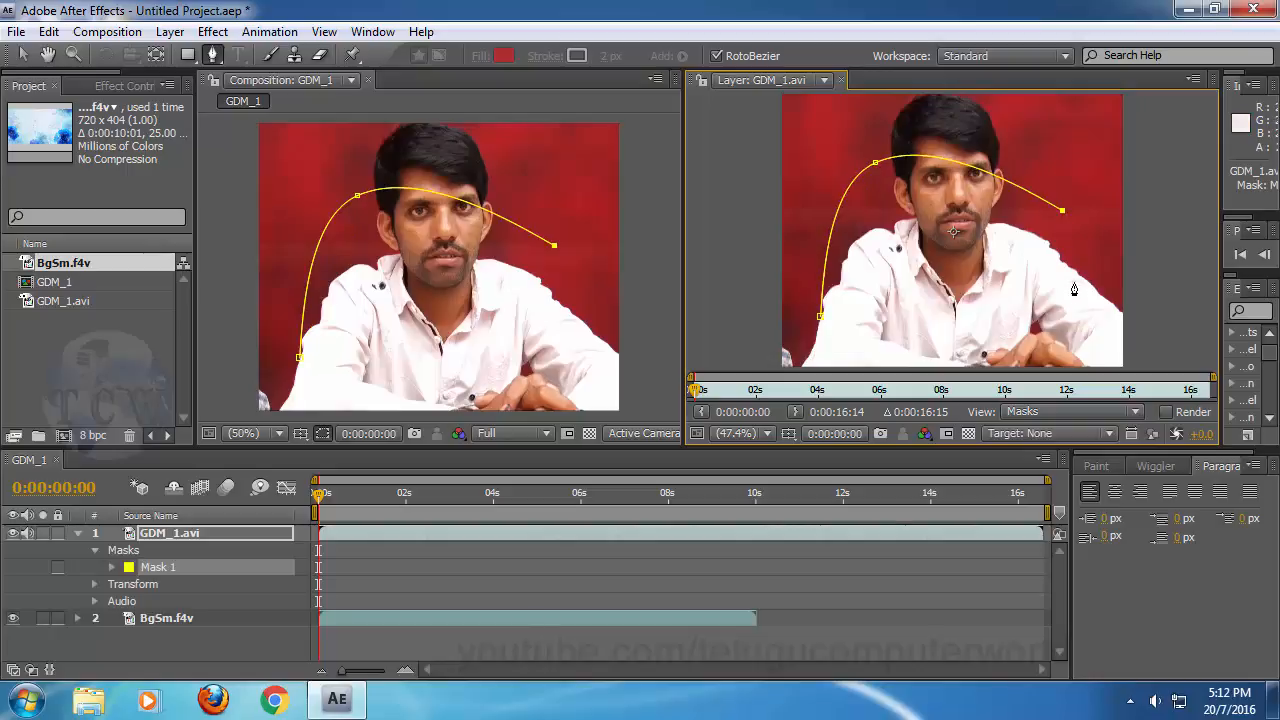
pyautogui.click(1069, 288)
pyautogui.click(920, 349)
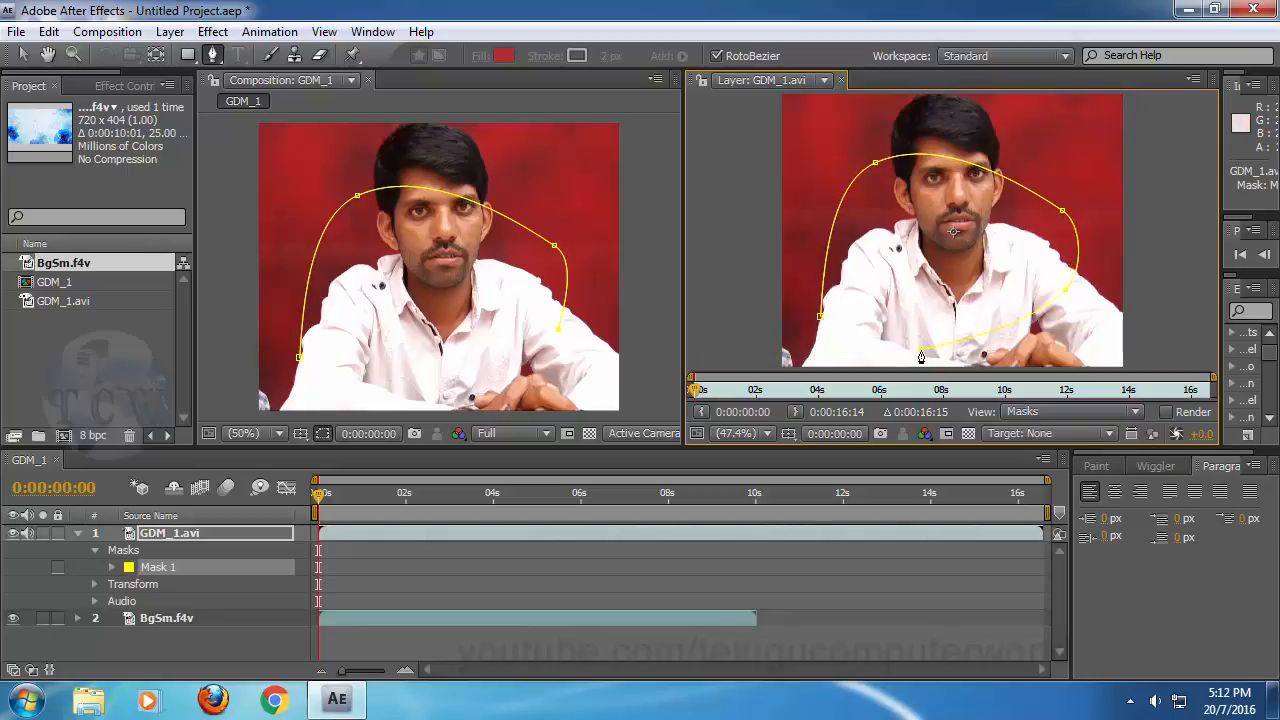
pyautogui.click(820, 318)
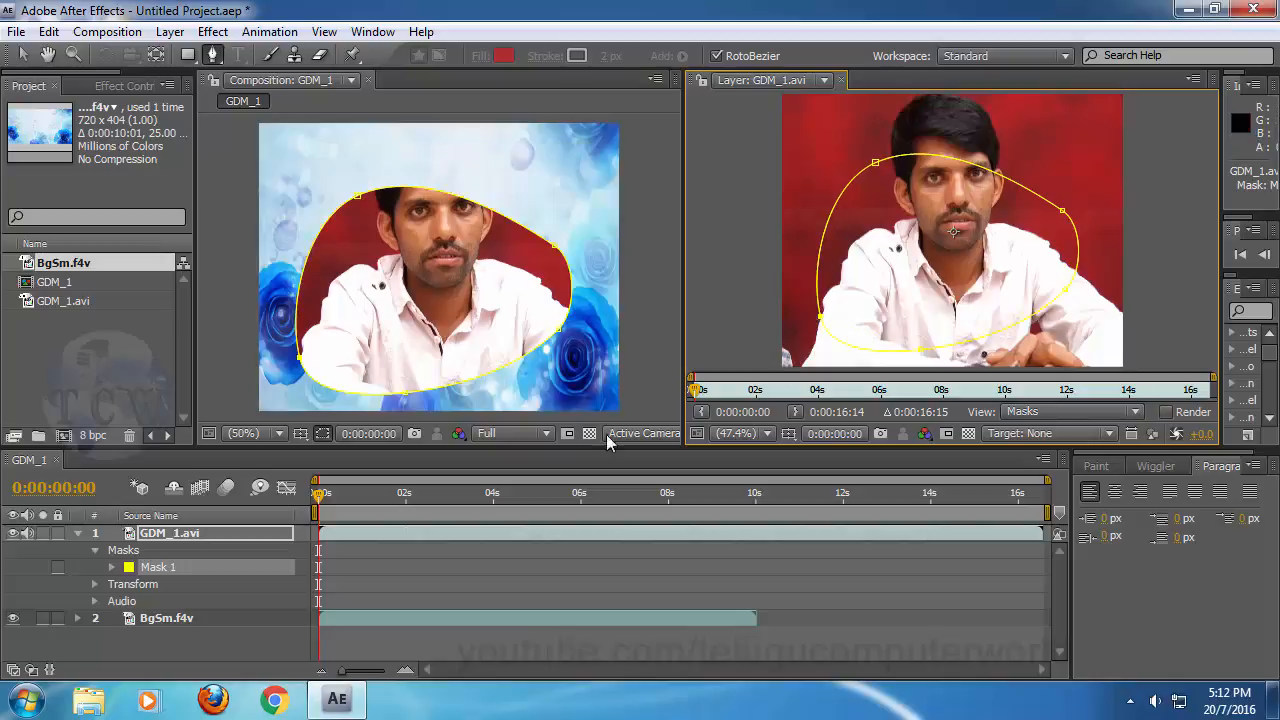
# Step: Set the outline color of the RotoBezier Mask 1 to blue, hex 0030FF
pyautogui.click(128, 567)
pyautogui.click(723, 288)
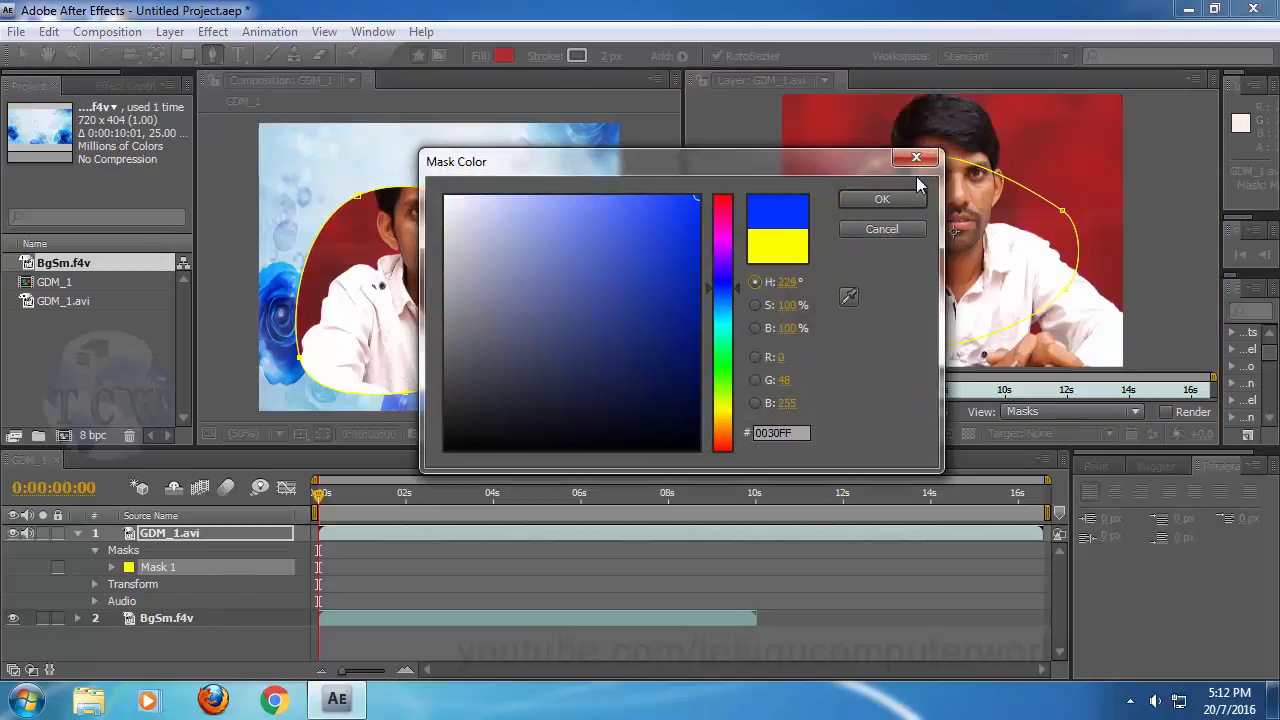
pyautogui.click(895, 199)
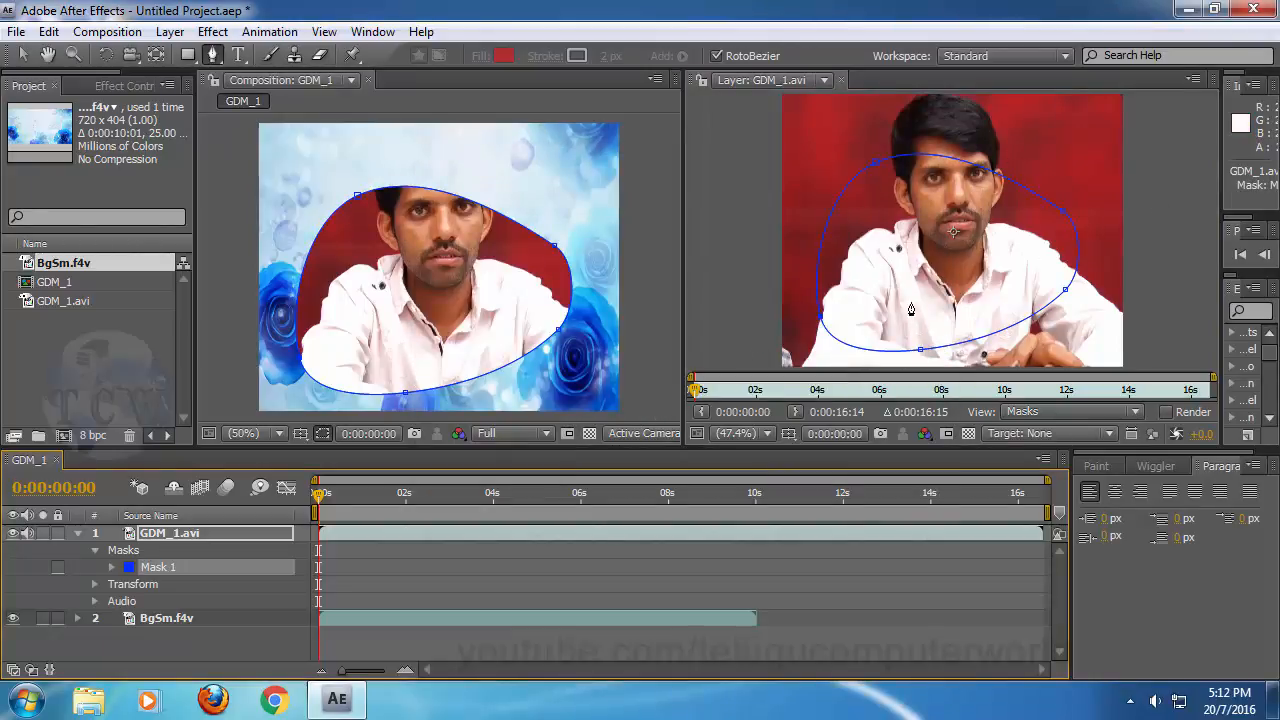
# Step: Draw a second closed RotoBezier mask as a small rounded shape over the red background beside the man's head
pyautogui.click(997, 142)
pyautogui.click(1073, 126)
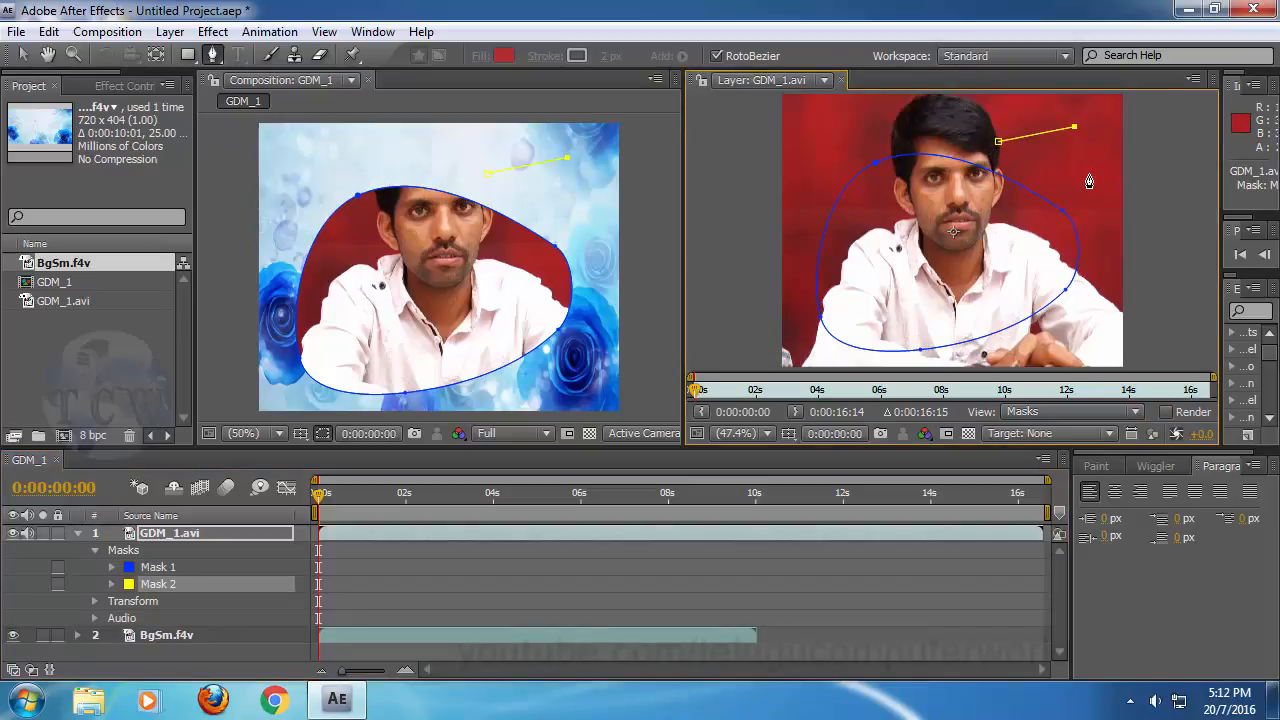
pyautogui.click(1089, 180)
pyautogui.click(1015, 212)
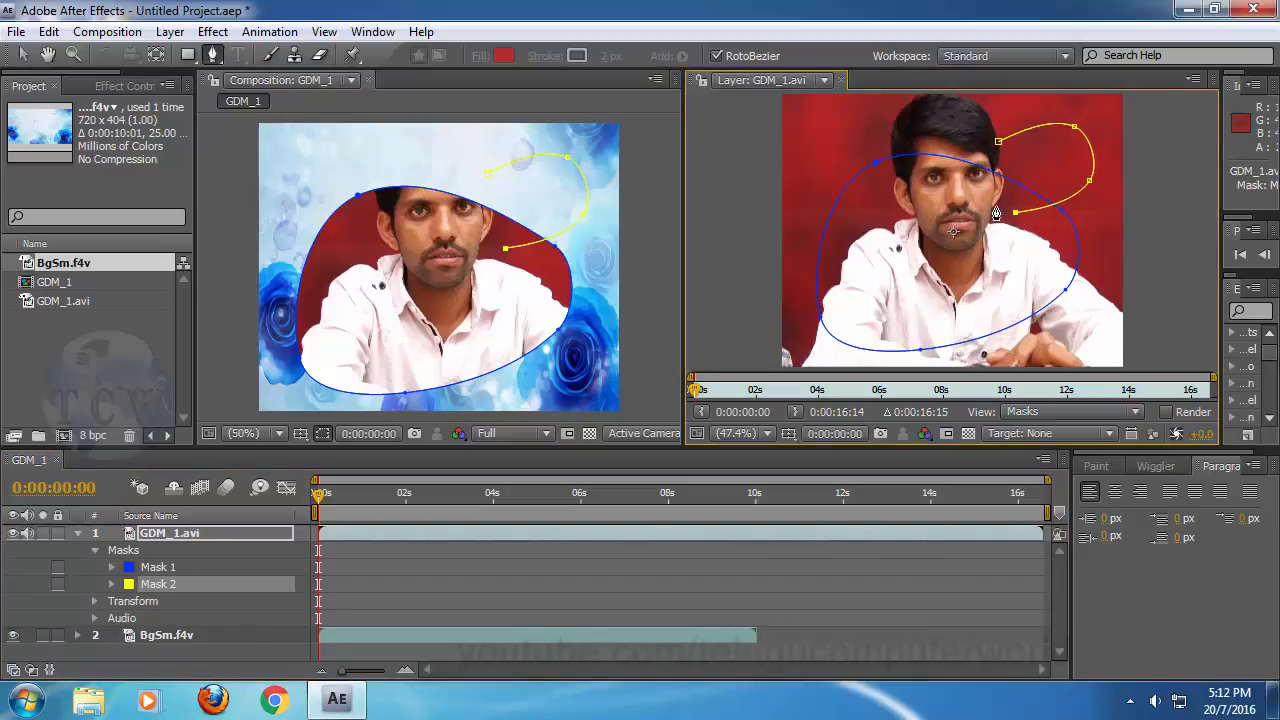
pyautogui.click(998, 143)
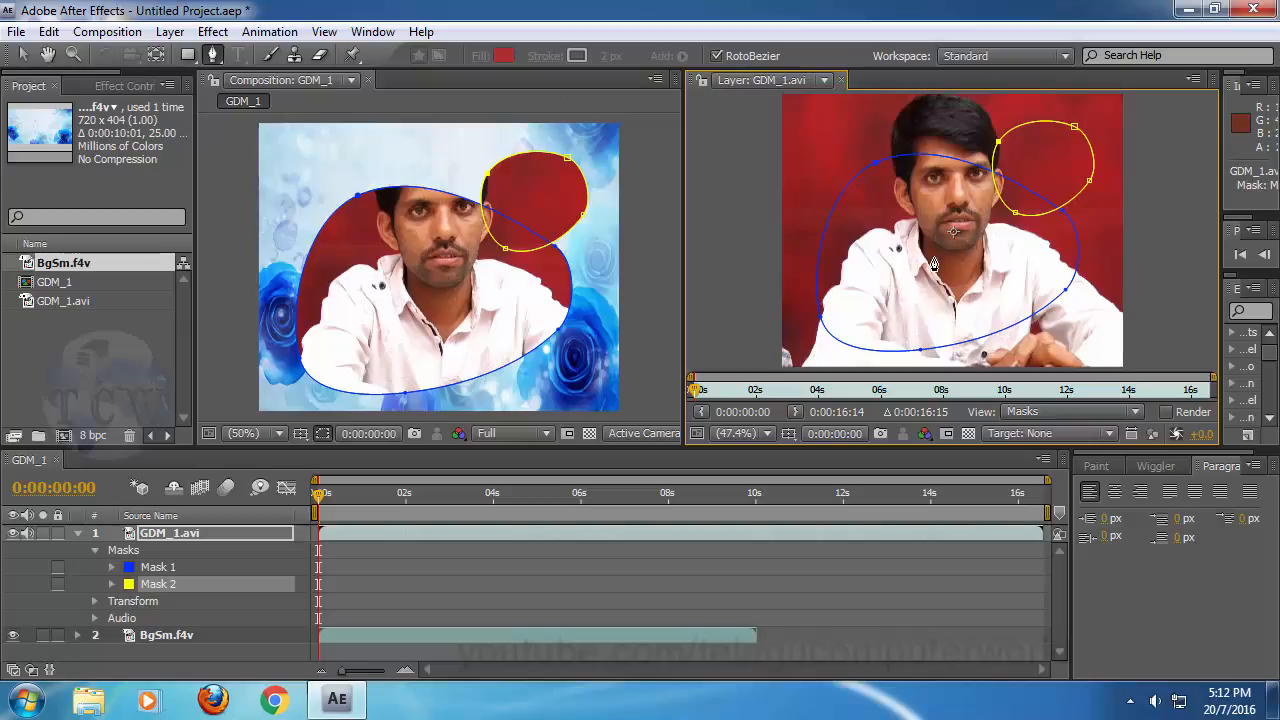
# Step: Draw a third, open mask path from the red background over the forehead, down beside the face and back across the chest
pyautogui.click(799, 198)
pyautogui.click(823, 150)
pyautogui.click(855, 132)
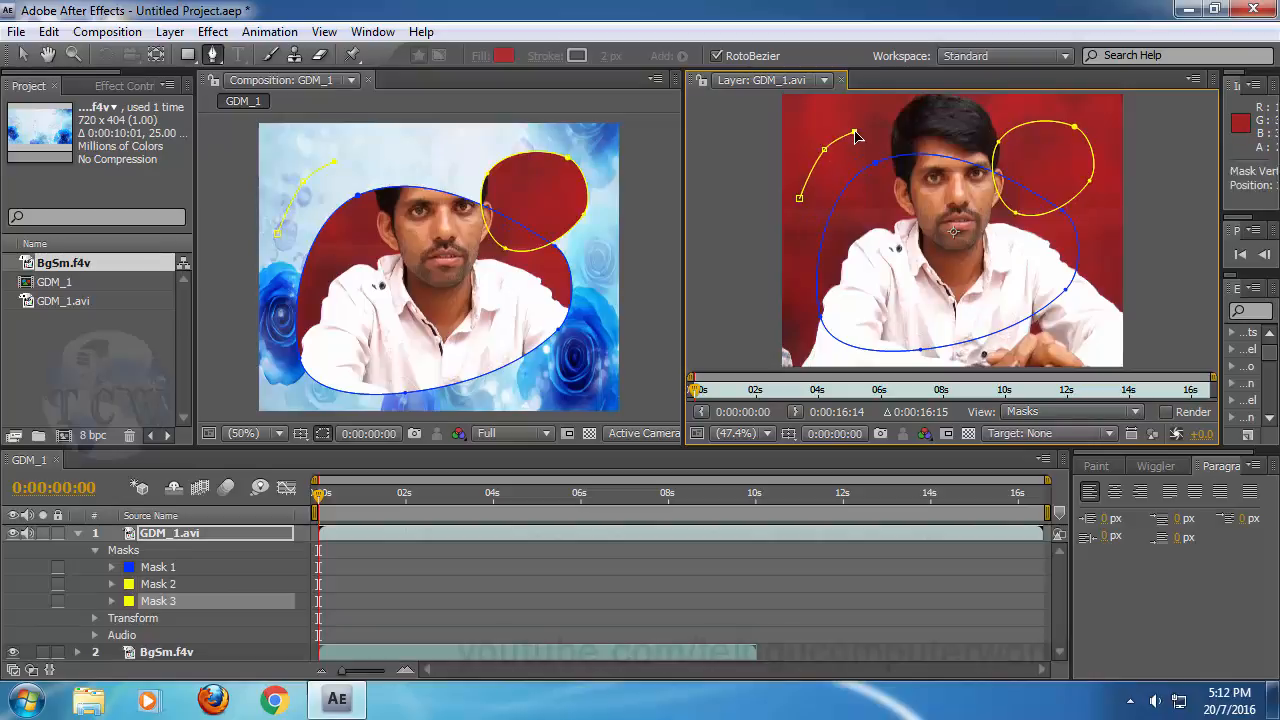
pyautogui.click(902, 133)
pyautogui.click(973, 142)
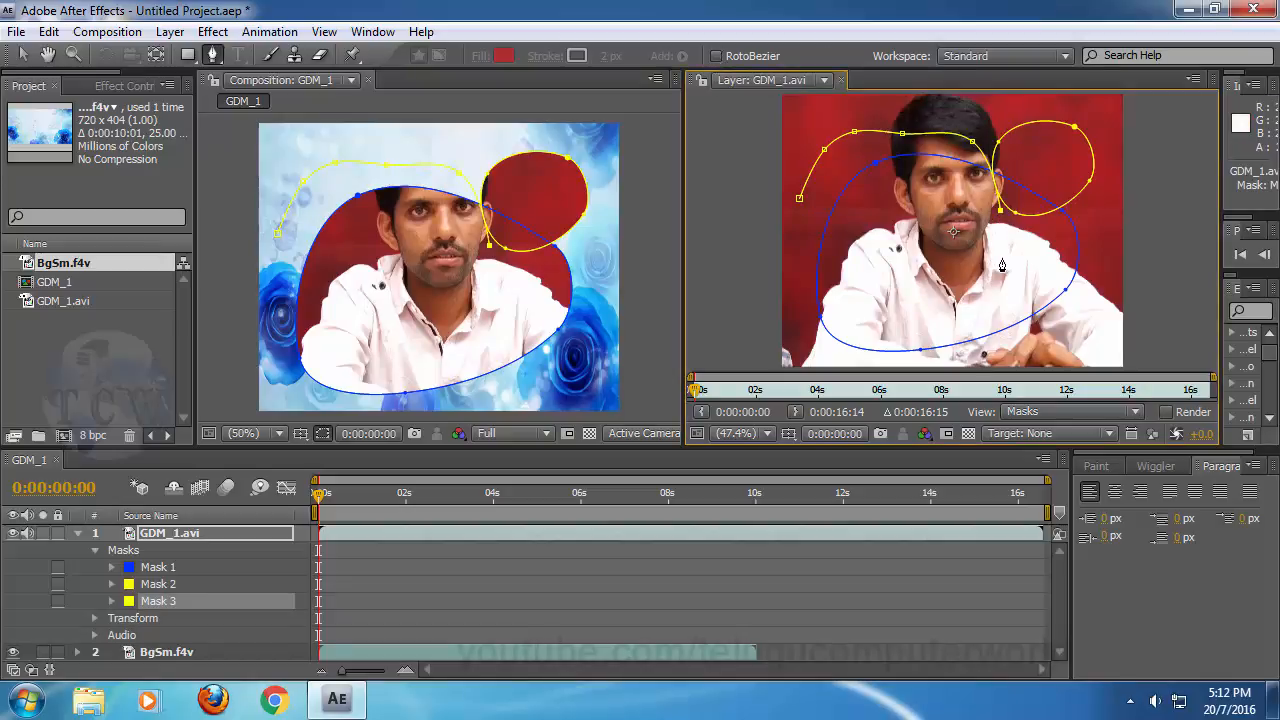
pyautogui.moveTo(1001, 210); pyautogui.dragTo(1001, 257)
pyautogui.click(840, 260)
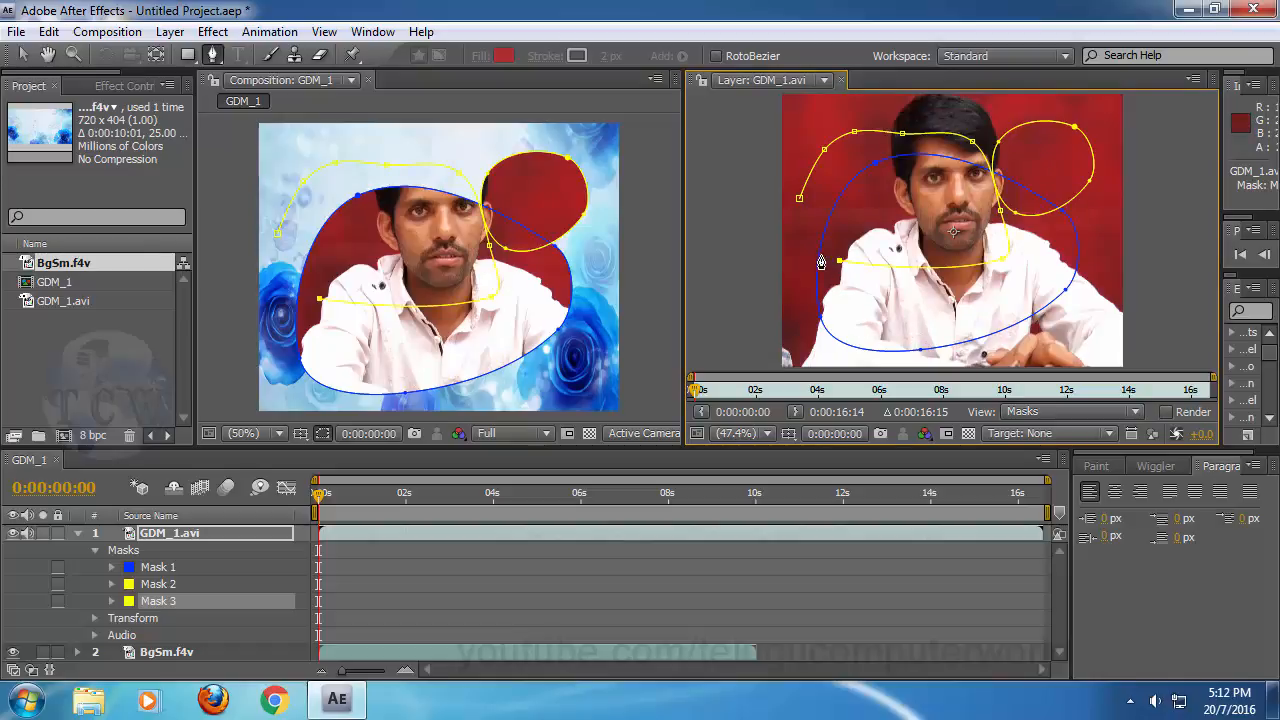
pyautogui.click(774, 227)
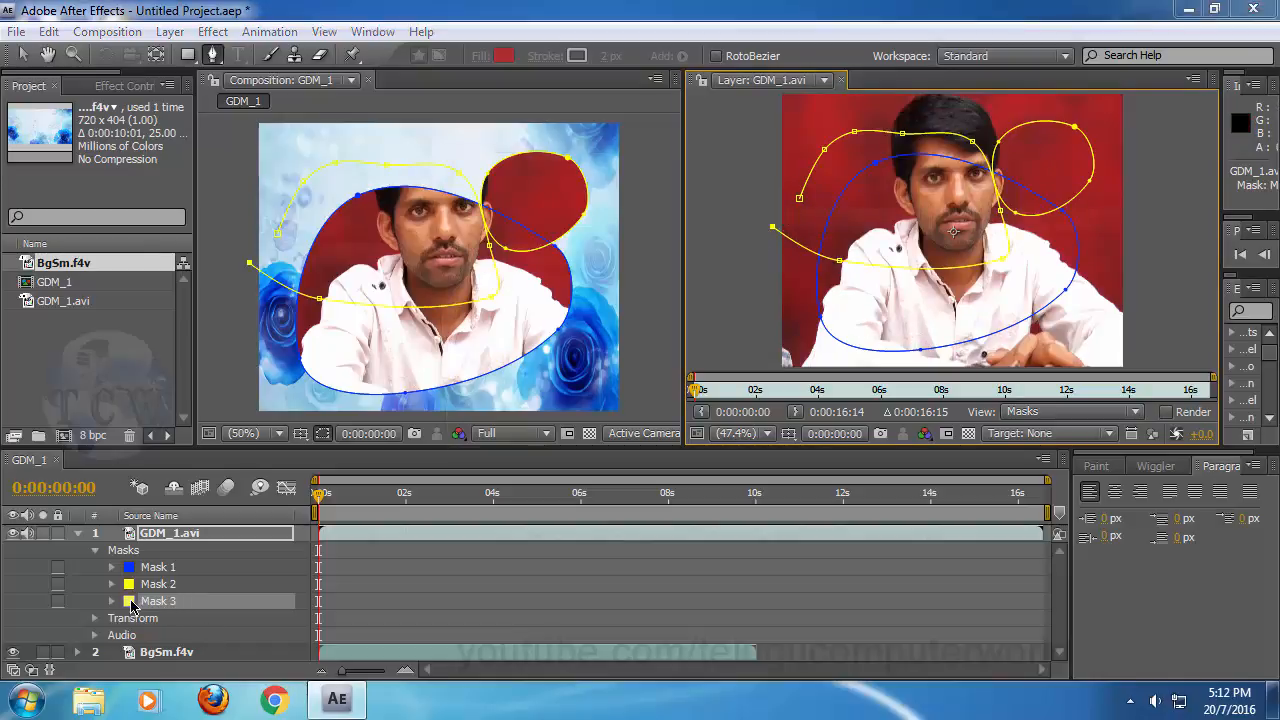
# Step: Dismiss Mask 3's color settings without changes and delete all three trial masks from the GDM_1.avi layer
pyautogui.click(129, 601)
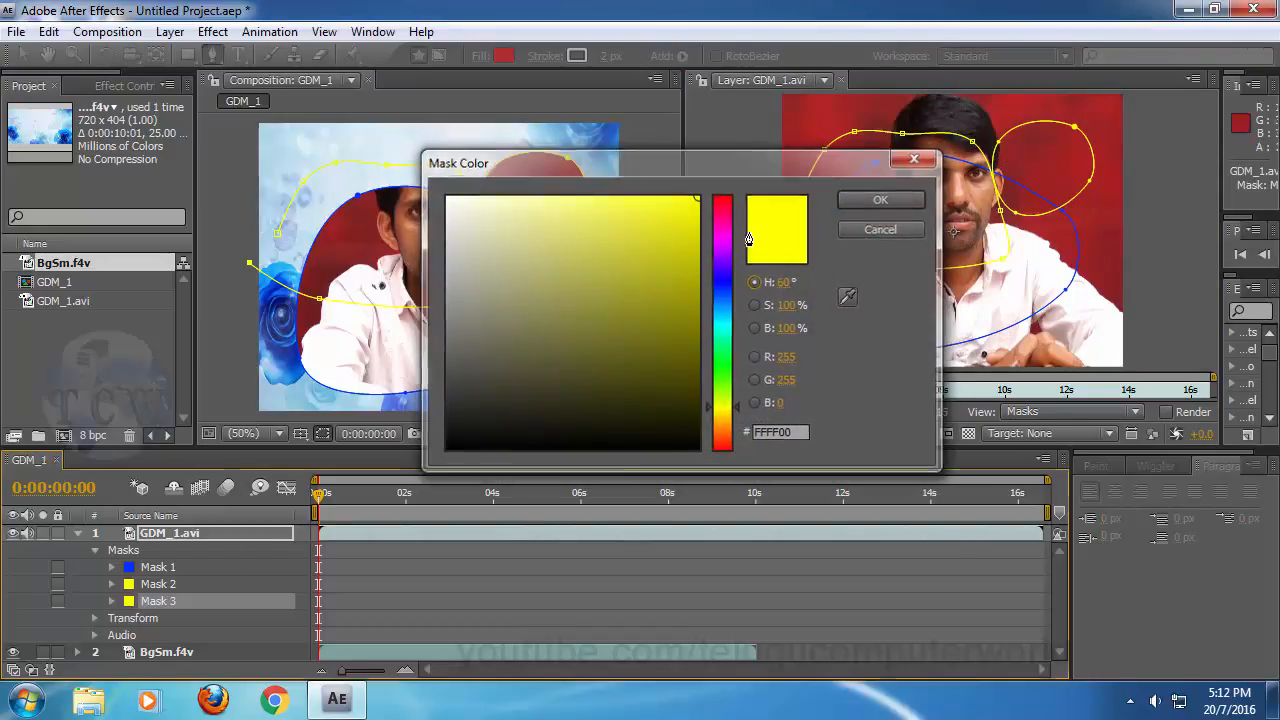
pyautogui.click(916, 158)
pyautogui.click(157, 584)
pyautogui.press('Delete')
pyautogui.click(157, 567)
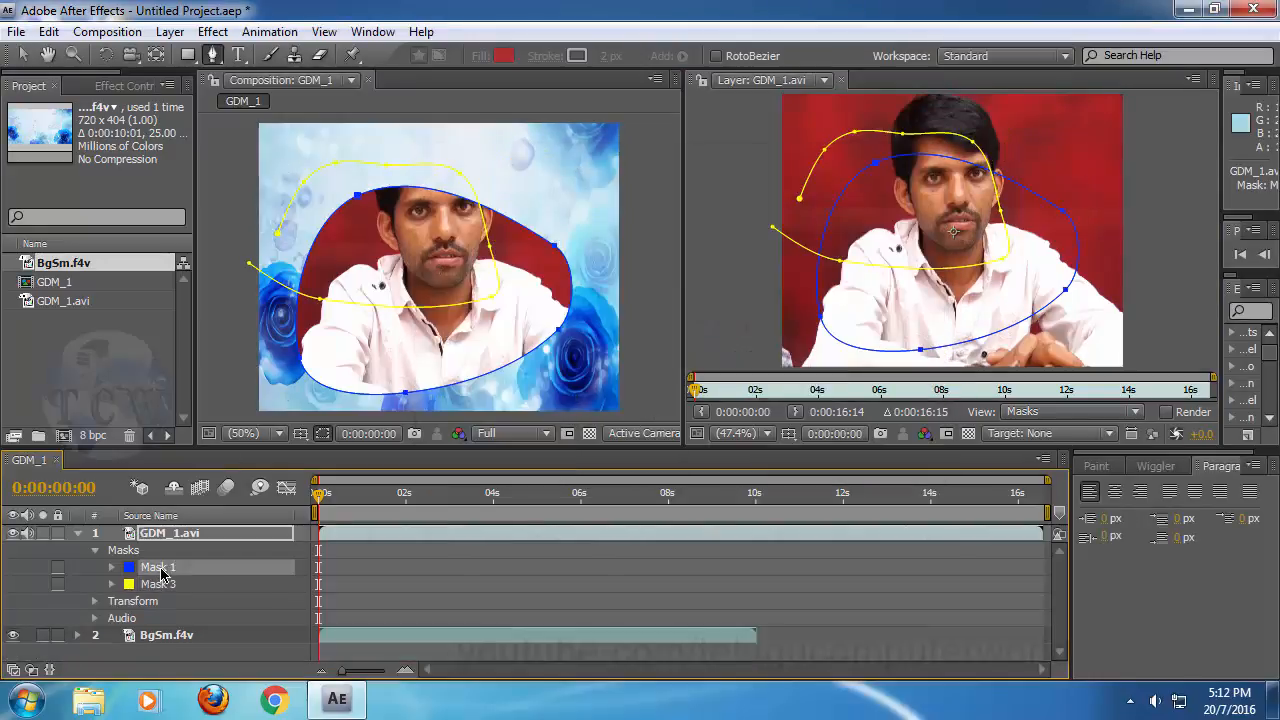
pyautogui.press('Delete')
pyautogui.click(163, 570)
pyautogui.press('Delete')
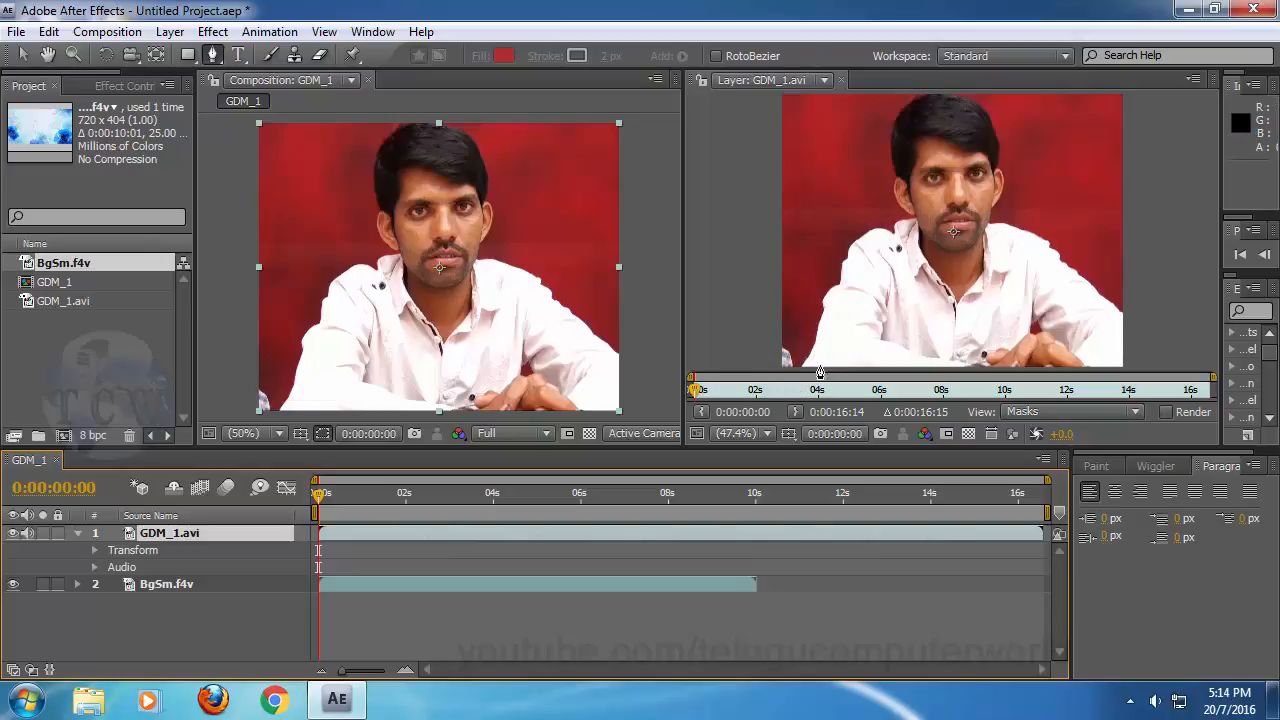
# Step: Set the magnification of the GDM_1.avi layer view to 100% for tracing the man's outline
pyautogui.click(765, 433)
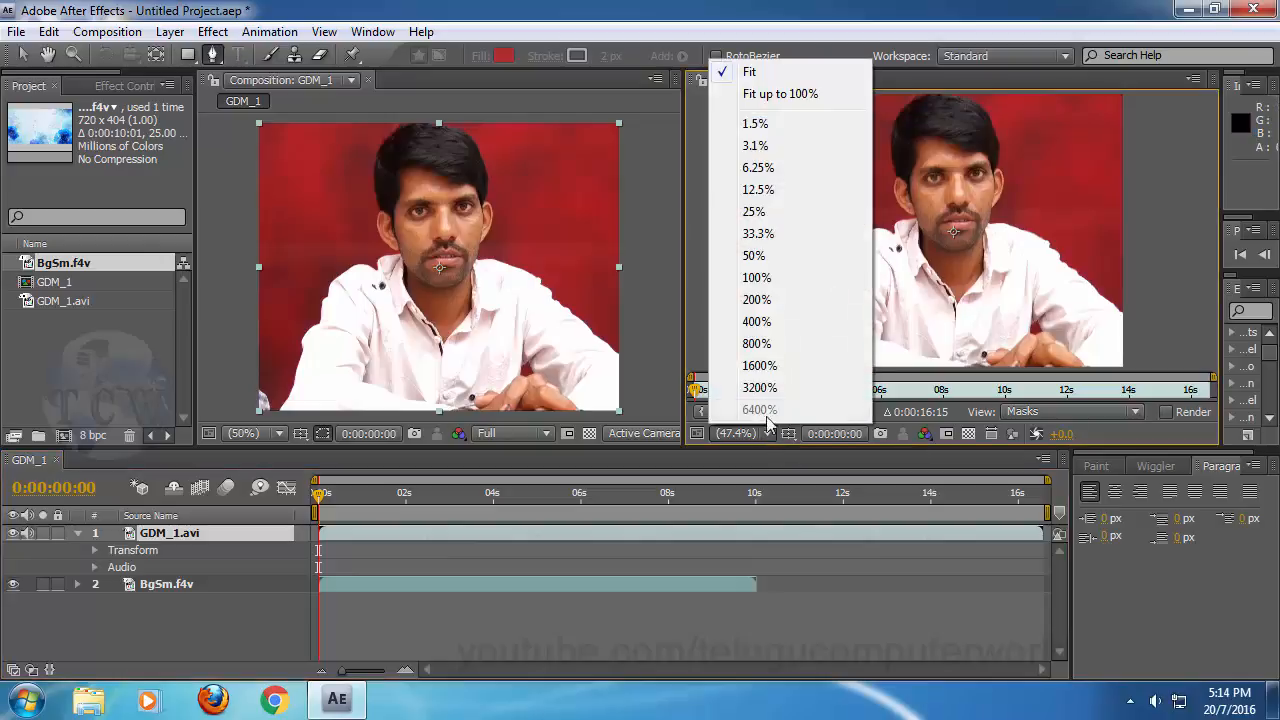
pyautogui.click(778, 258)
pyautogui.click(765, 433)
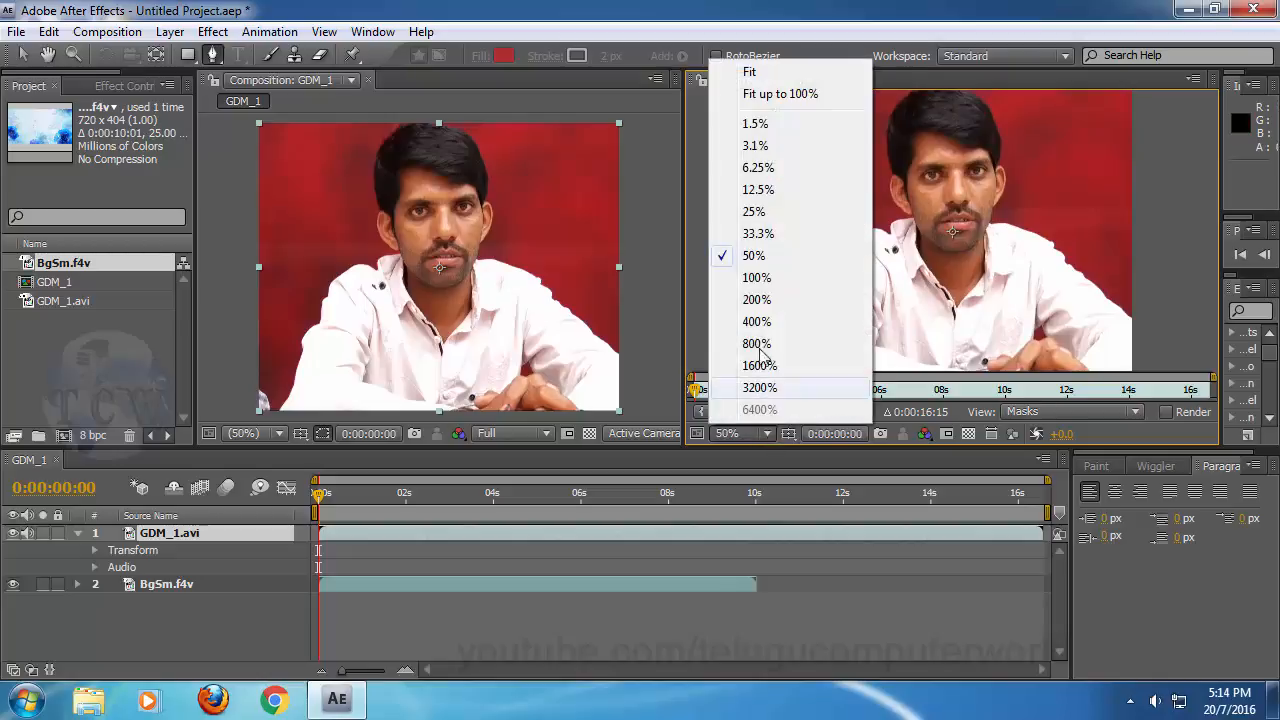
pyautogui.click(758, 278)
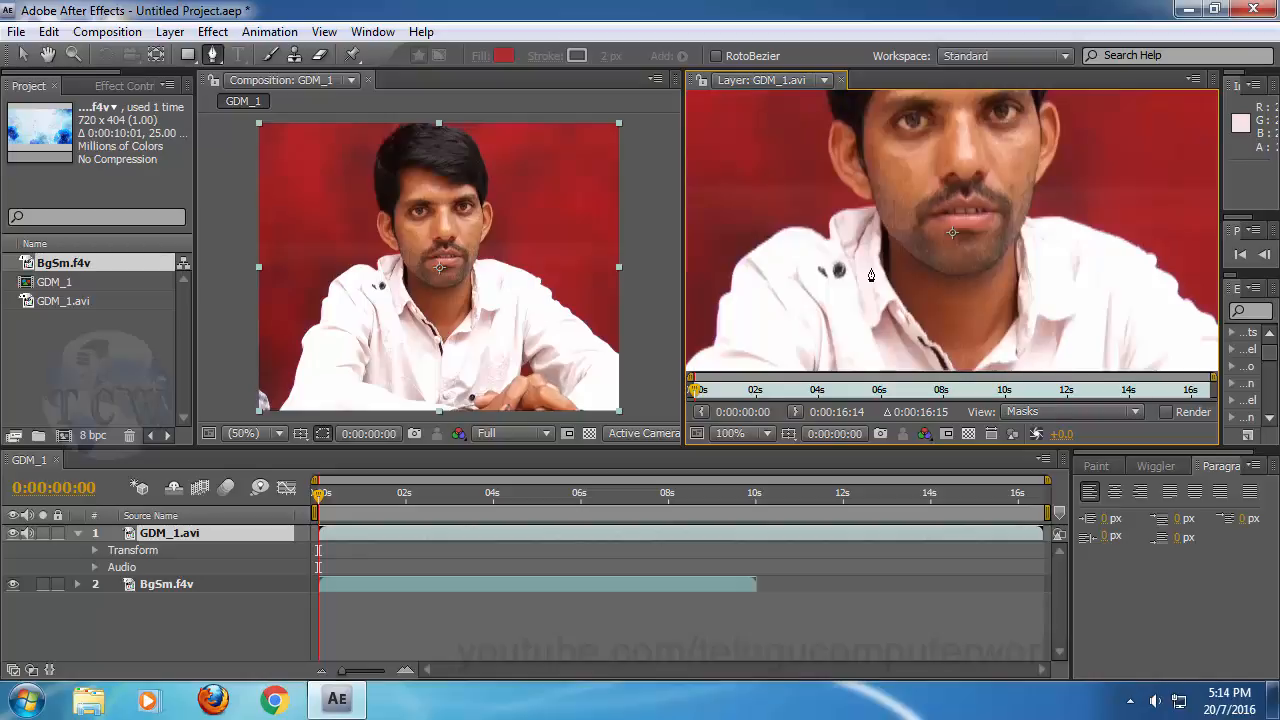
# Step: Start a new Pen mask on GDM_1.avi just below the frame and trace up the outer edge of the man's right sleeve
pyautogui.press('space')
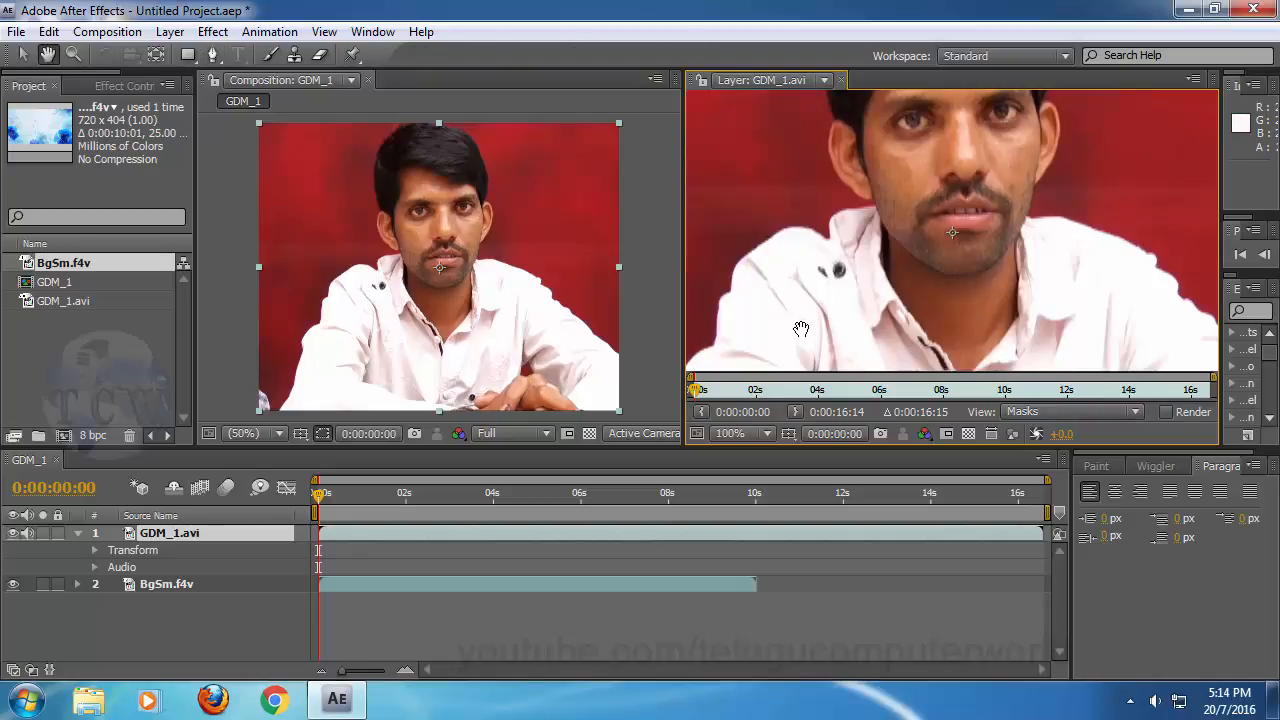
pyautogui.moveTo(779, 340); pyautogui.dragTo(967, 168)
pyautogui.moveTo(870, 305); pyautogui.dragTo(927, 188)
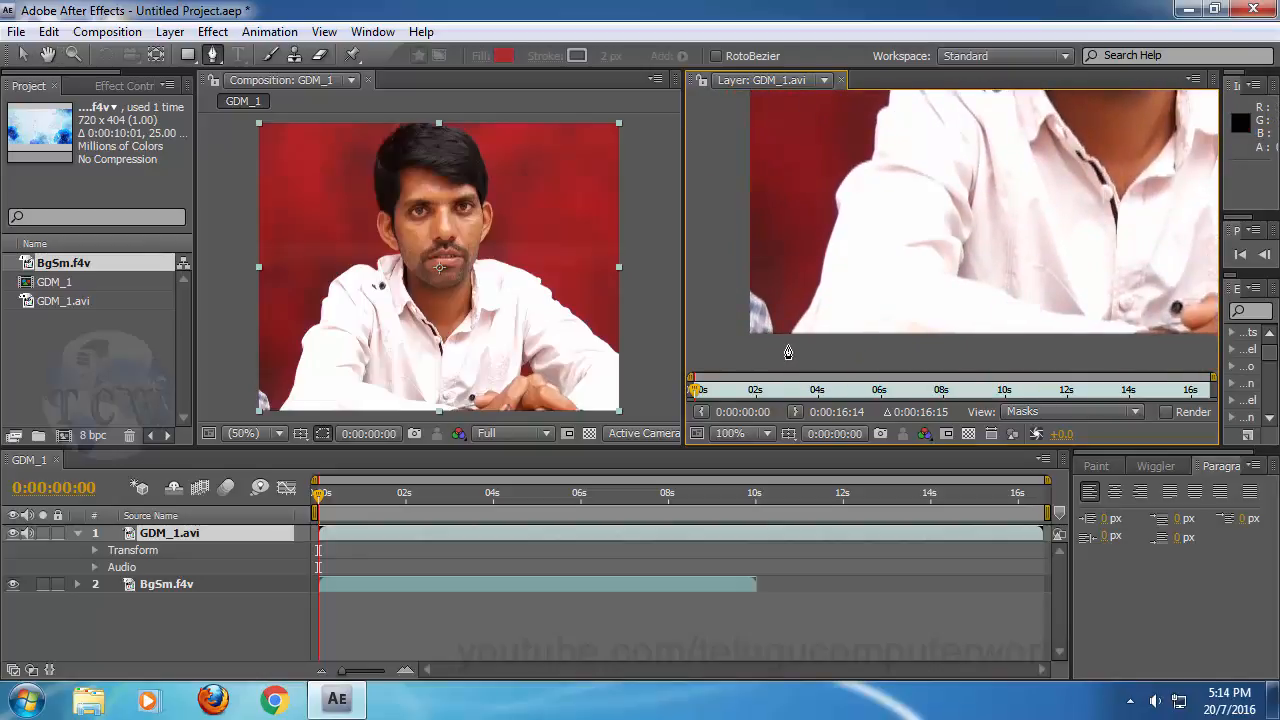
pyautogui.moveTo(789, 344)
pyautogui.mouseDown()
pyautogui.moveTo(822, 296)
pyautogui.moveTo(845, 199)
pyautogui.mouseUp()
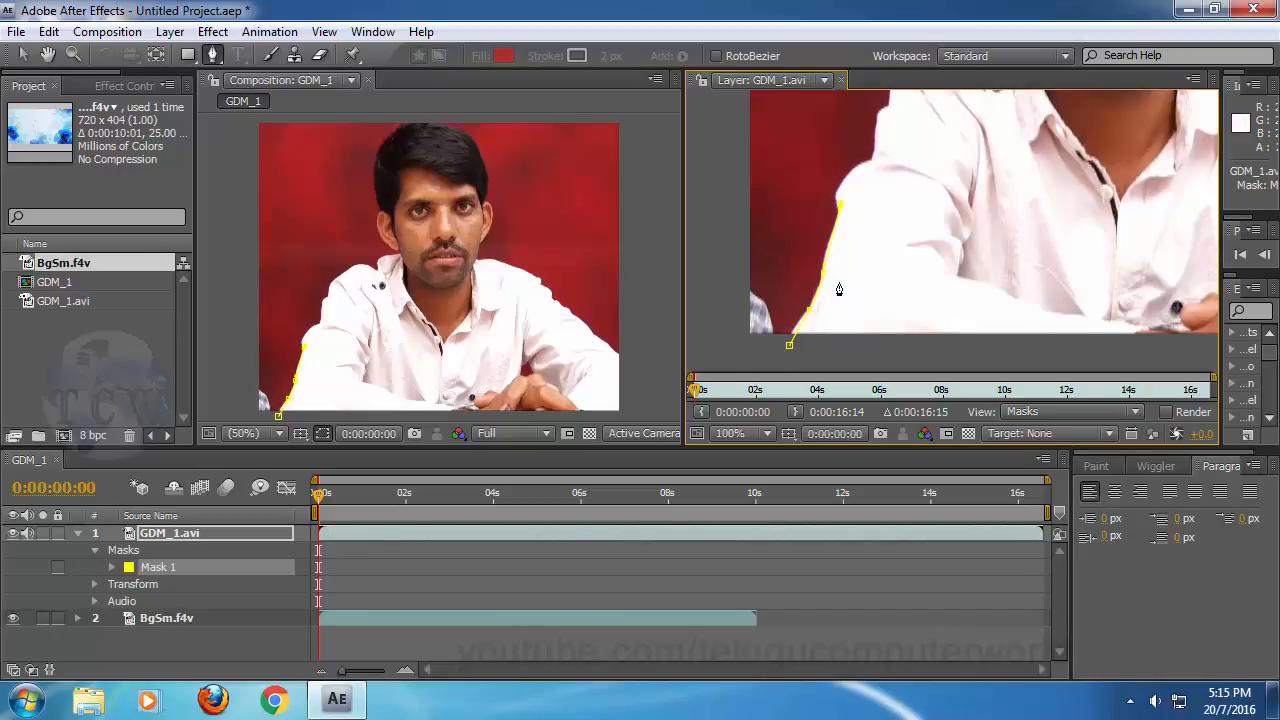
# Step: Change the color of Mask 1 to blue
pyautogui.click(128, 567)
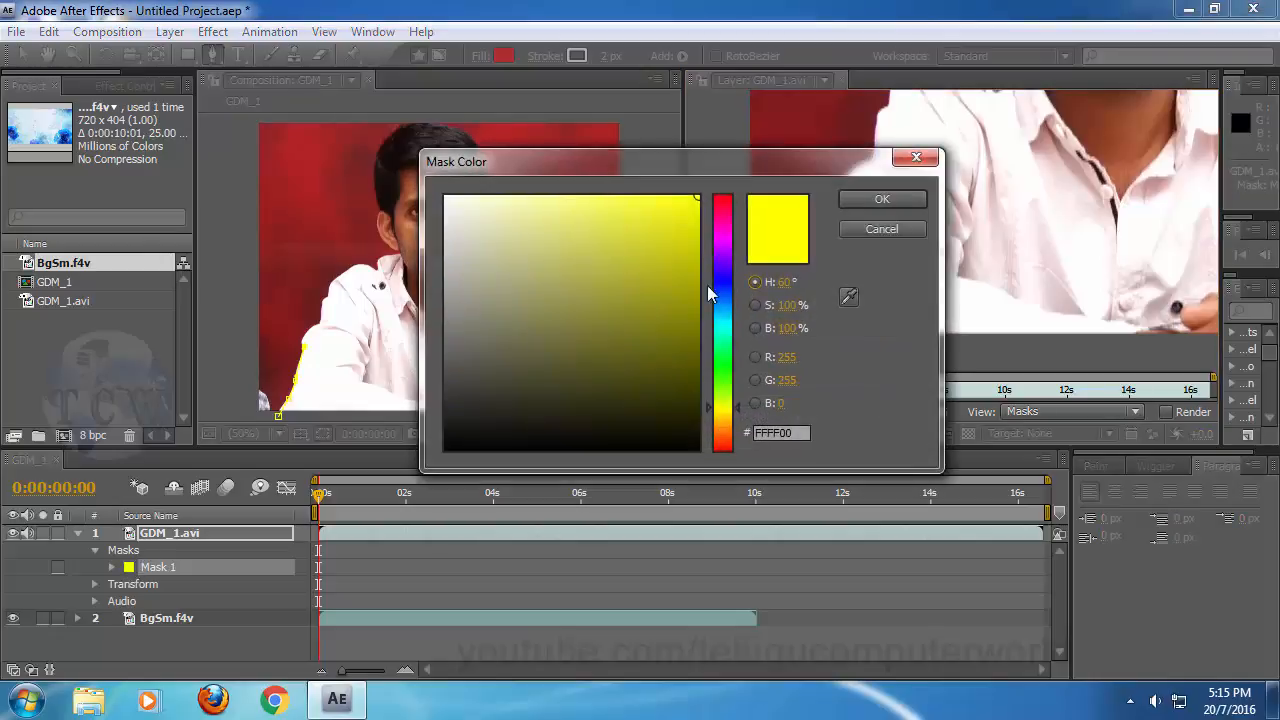
pyautogui.click(726, 279)
pyautogui.click(881, 199)
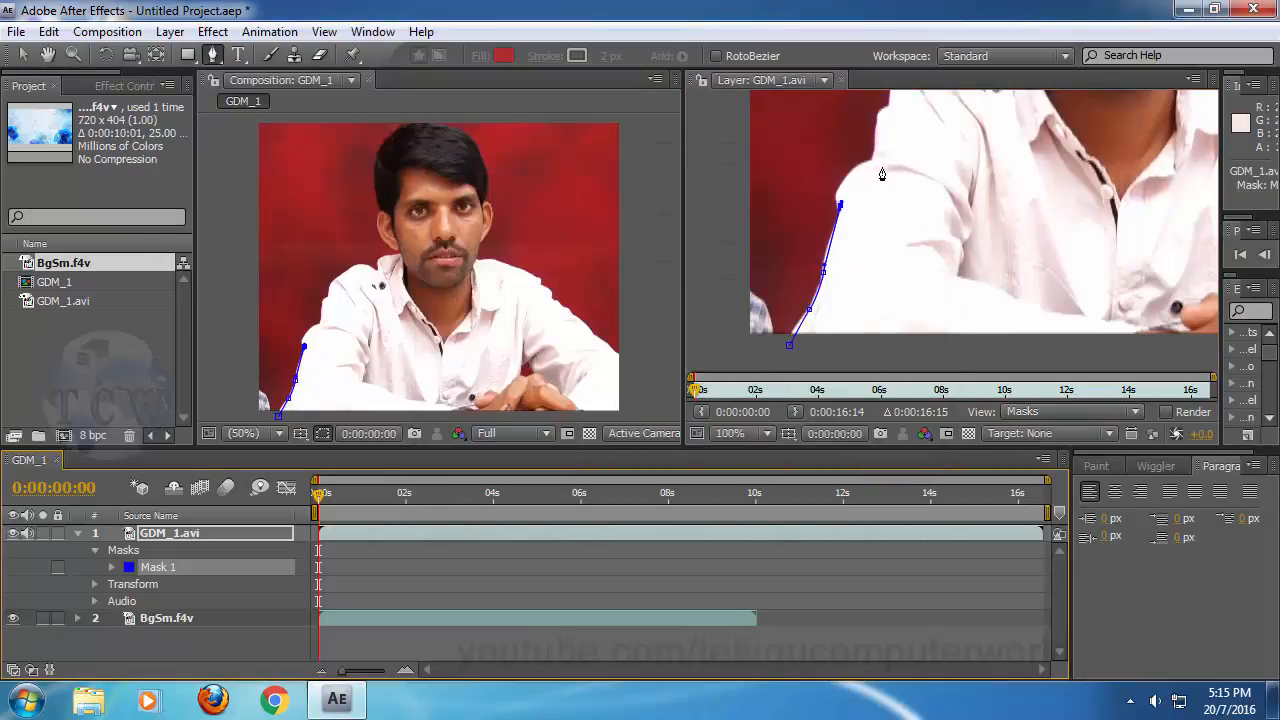
# Step: Extend the mask with a curved point over the elbow bend of the man's right sleeve
pyautogui.moveTo(866, 161); pyautogui.dragTo(862, 290)
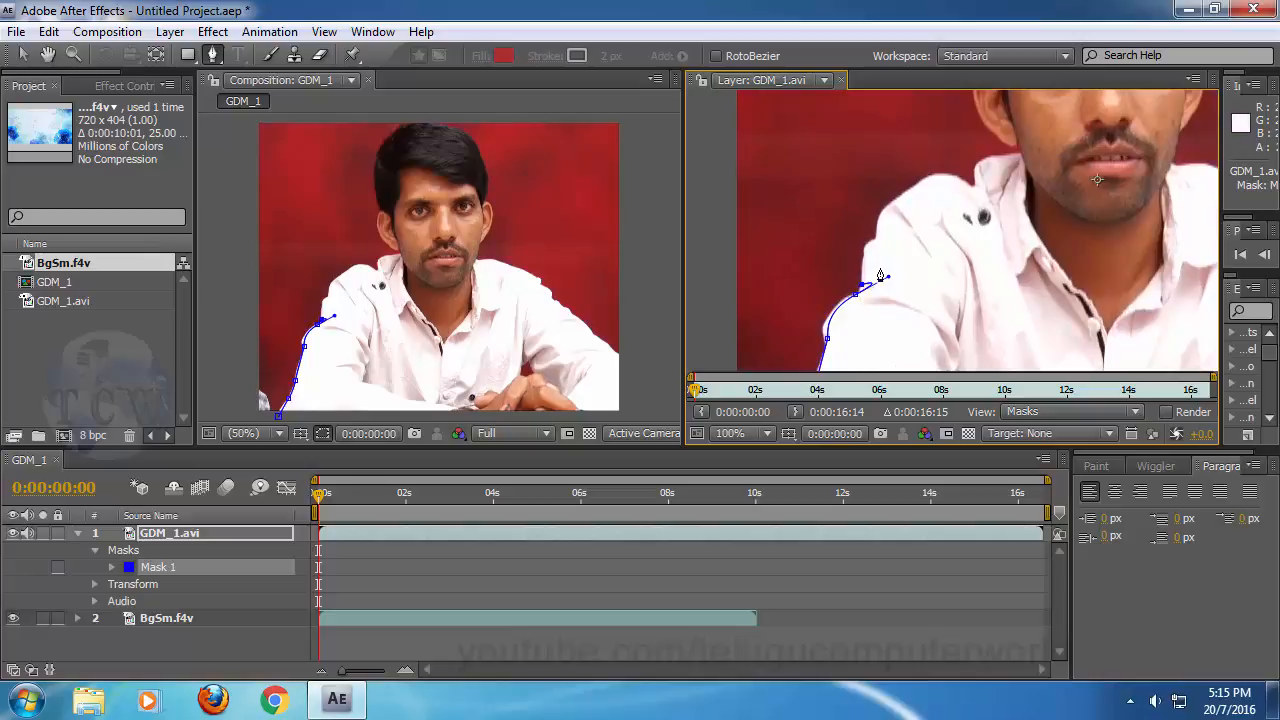
pyautogui.click(857, 296)
pyautogui.keyDown('alt'); pyautogui.click(857, 297); pyautogui.keyUp('alt')
pyautogui.moveTo(858, 298); pyautogui.dragTo(888, 277)
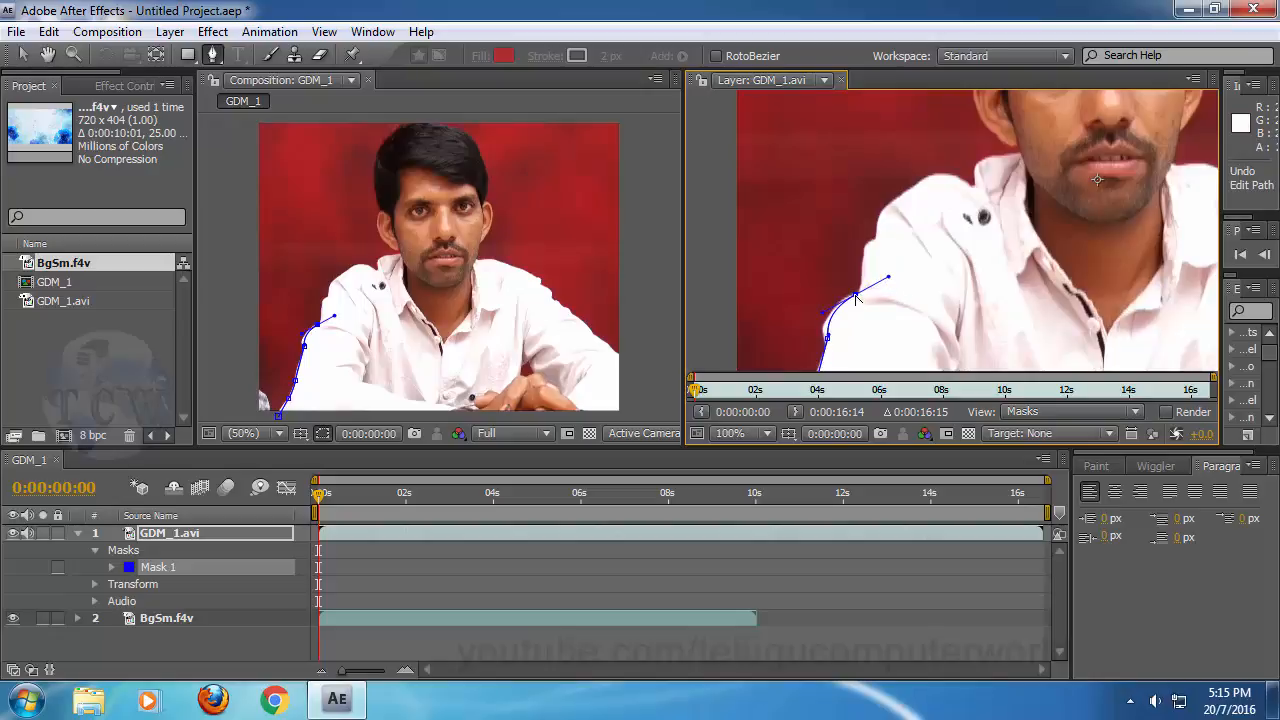
# Step: Try converting the elbow-bend point to a corner and reshaping its handle, and undo both edits
pyautogui.keyDown('alt'); pyautogui.click(856, 296); pyautogui.keyUp('alt')
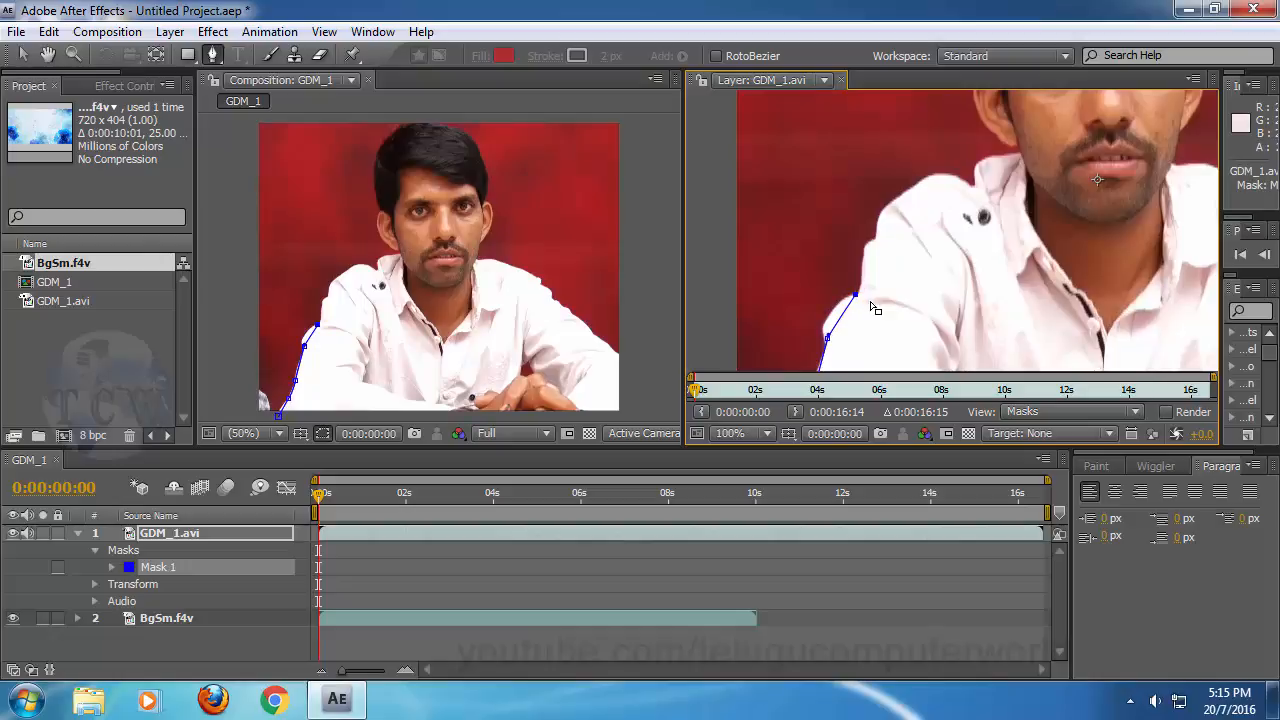
pyautogui.hotkey('ctrl', 'z')
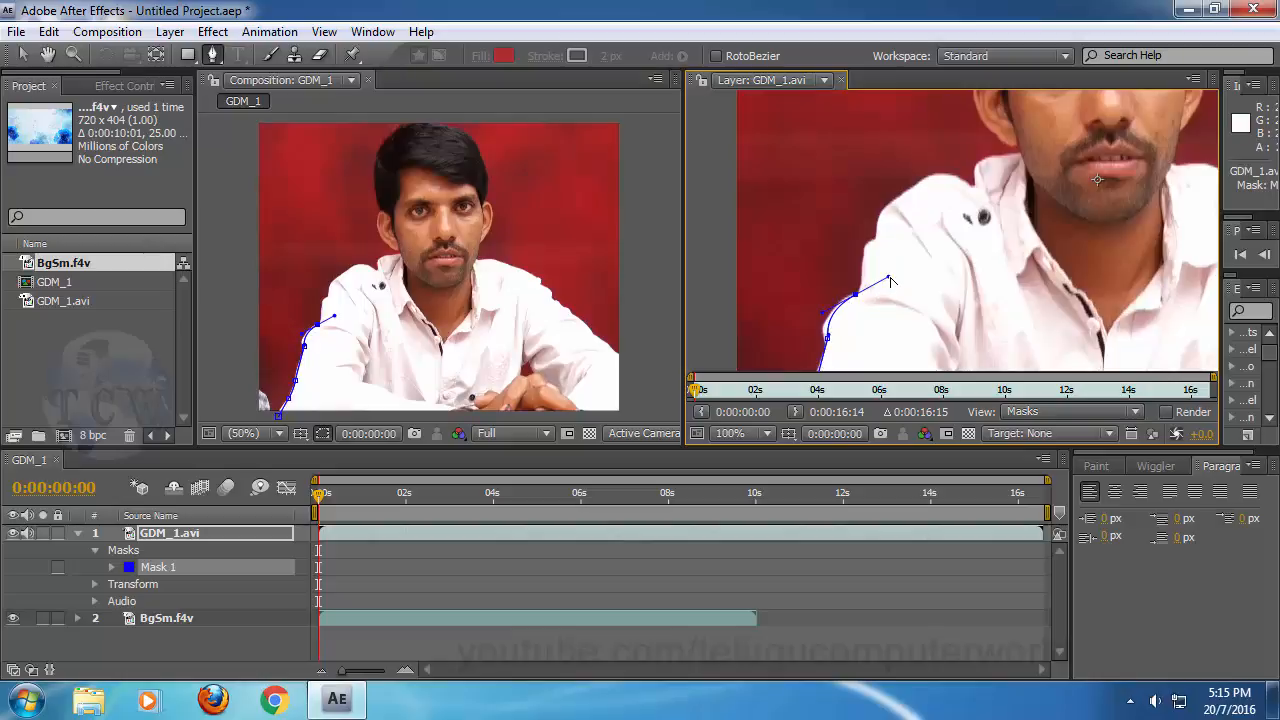
pyautogui.moveTo(864, 300); pyautogui.dragTo(870, 266)
pyautogui.hotkey('ctrl', 'z')
# Step: Retract the elbow-bend point's outgoing handle and trace the mask up the upper arm and over the man's right shoulder
pyautogui.moveTo(889, 281); pyautogui.dragTo(868, 293)
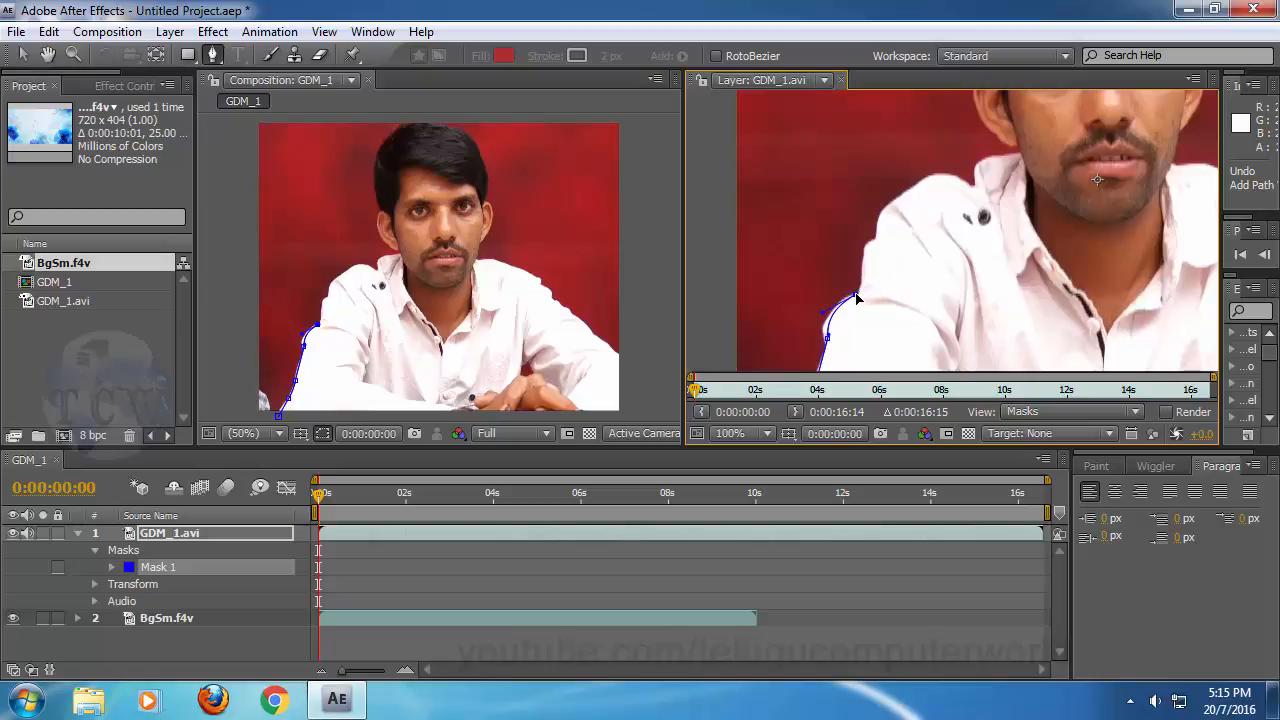
pyautogui.click(856, 298)
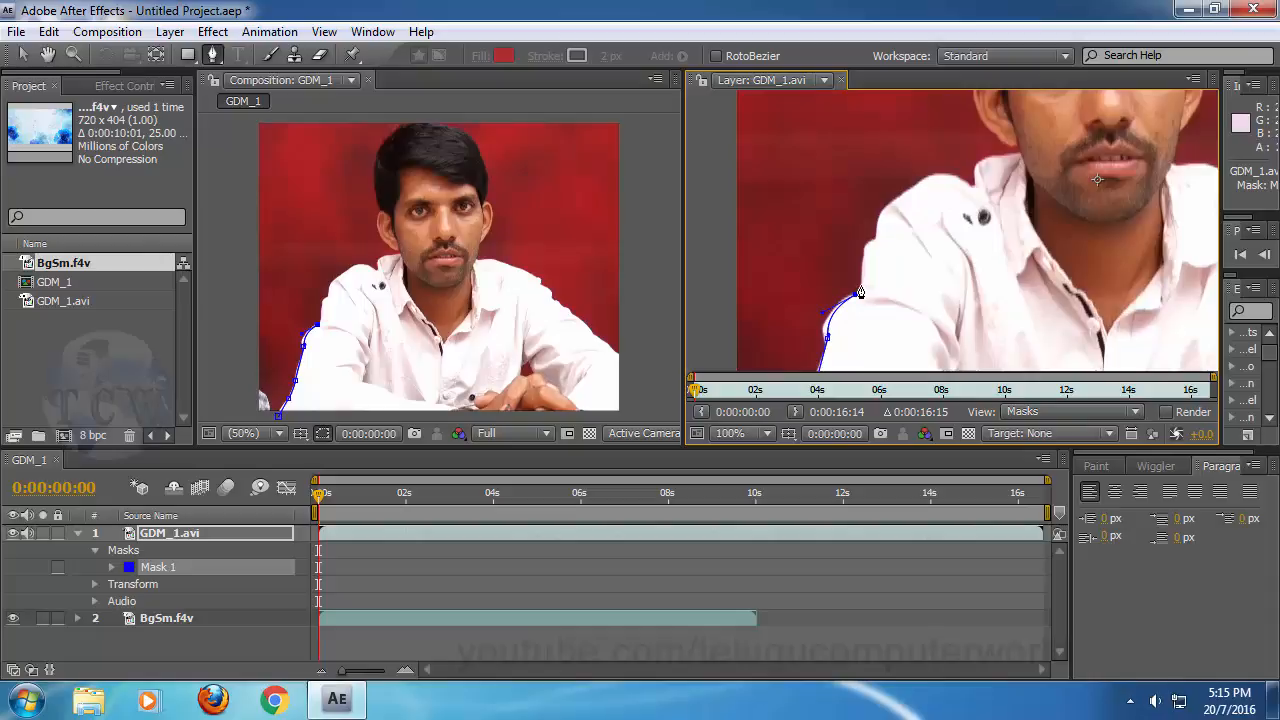
pyautogui.moveTo(863, 249); pyautogui.dragTo(978, 172)
pyautogui.hotkey('ctrl', 'z')
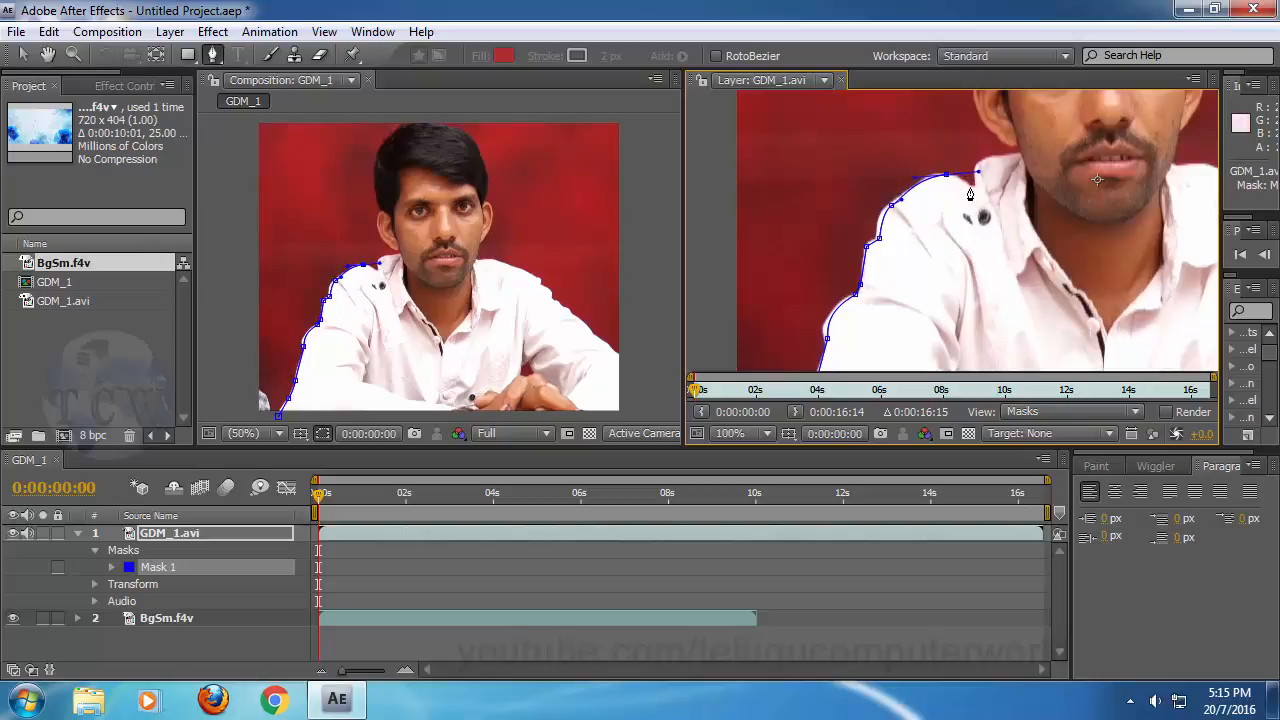
pyautogui.hotkey('ctrl', 'z')
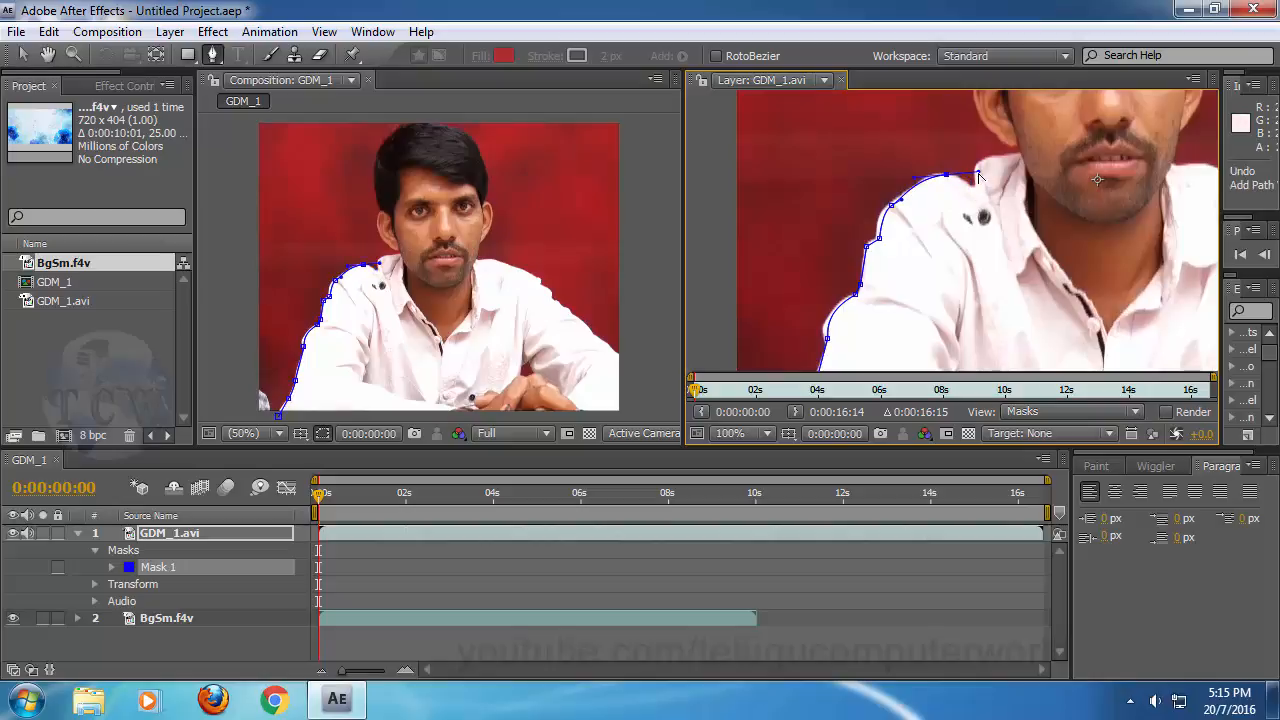
pyautogui.moveTo(979, 175); pyautogui.dragTo(952, 178)
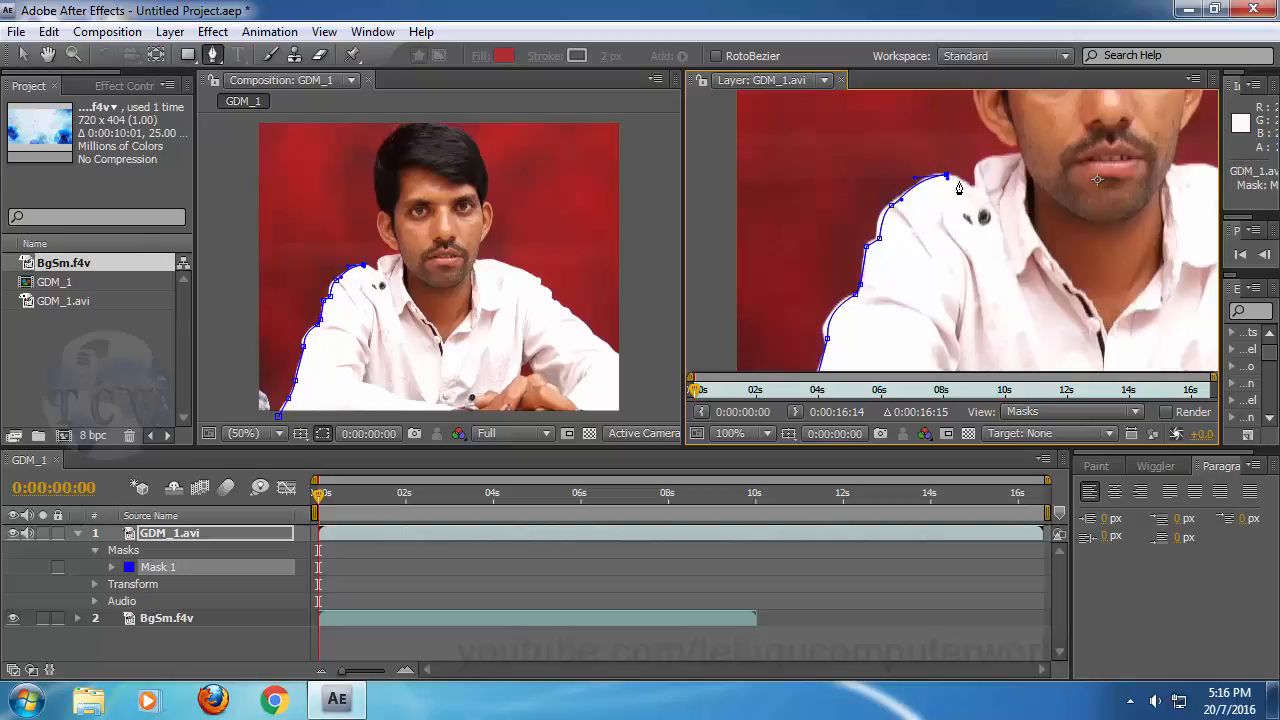
pyautogui.hotkey('ctrl', 'z')
# Step: Continue the mask to where the shoulder meets the collar and over the collar to a curved point at the neck
pyautogui.click(971, 187)
pyautogui.moveTo(953, 226); pyautogui.dragTo(845, 219)
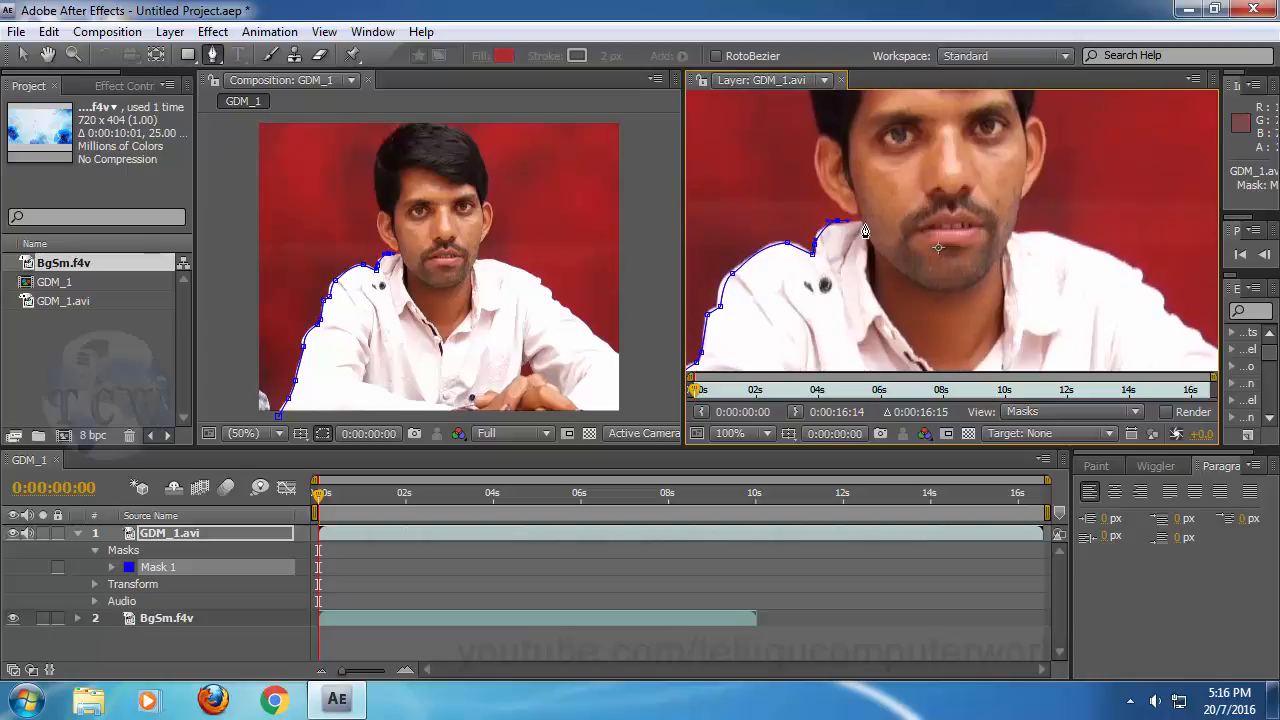
pyautogui.hotkey('ctrl', 'z')
pyautogui.click(855, 222)
pyautogui.hotkey('ctrl', 'z')
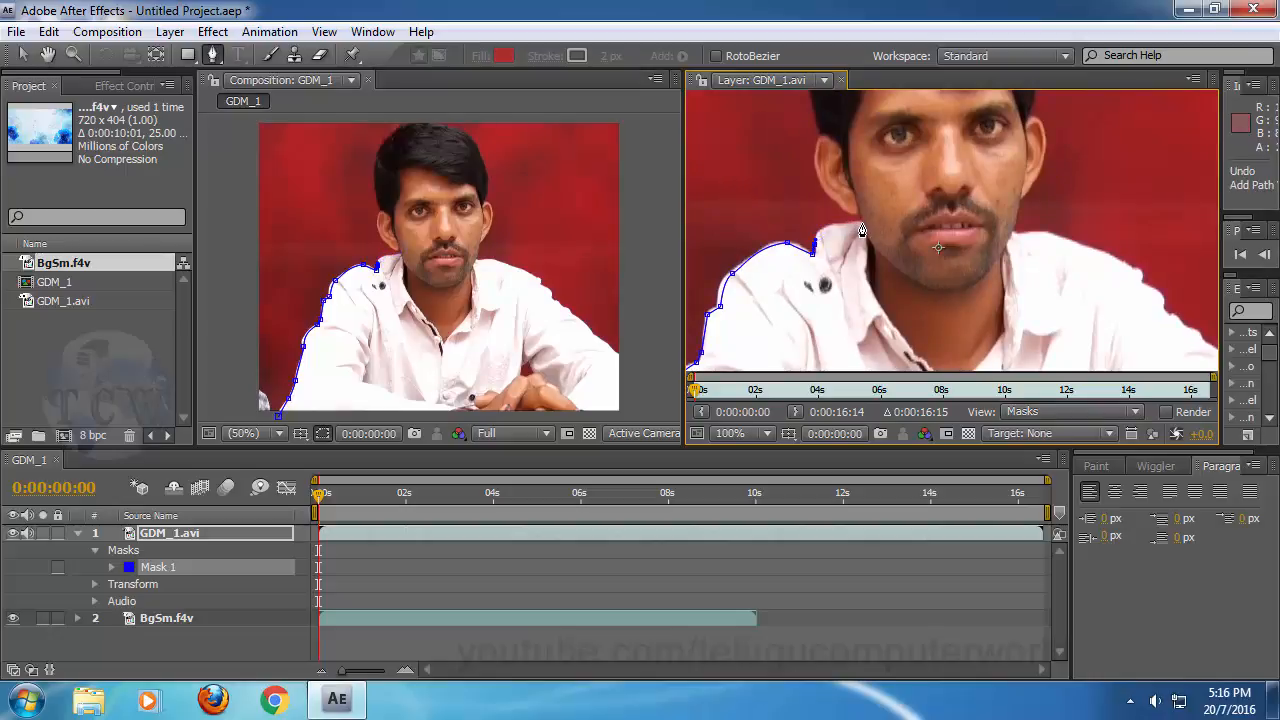
pyautogui.moveTo(860, 222); pyautogui.dragTo(912, 219)
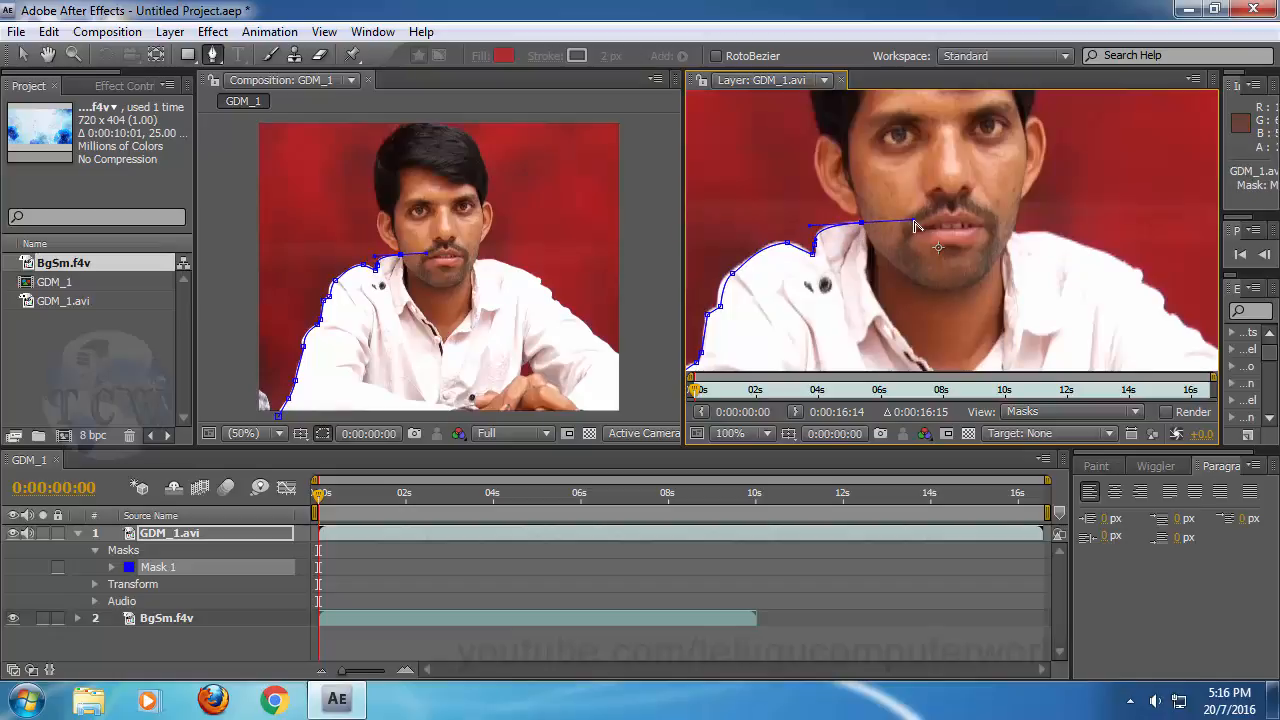
# Step: Retract the outgoing direction handle of the neck point while keeping the curve over the collar
pyautogui.moveTo(915, 226); pyautogui.dragTo(894, 226)
pyautogui.hotkey('ctrl', 'z')
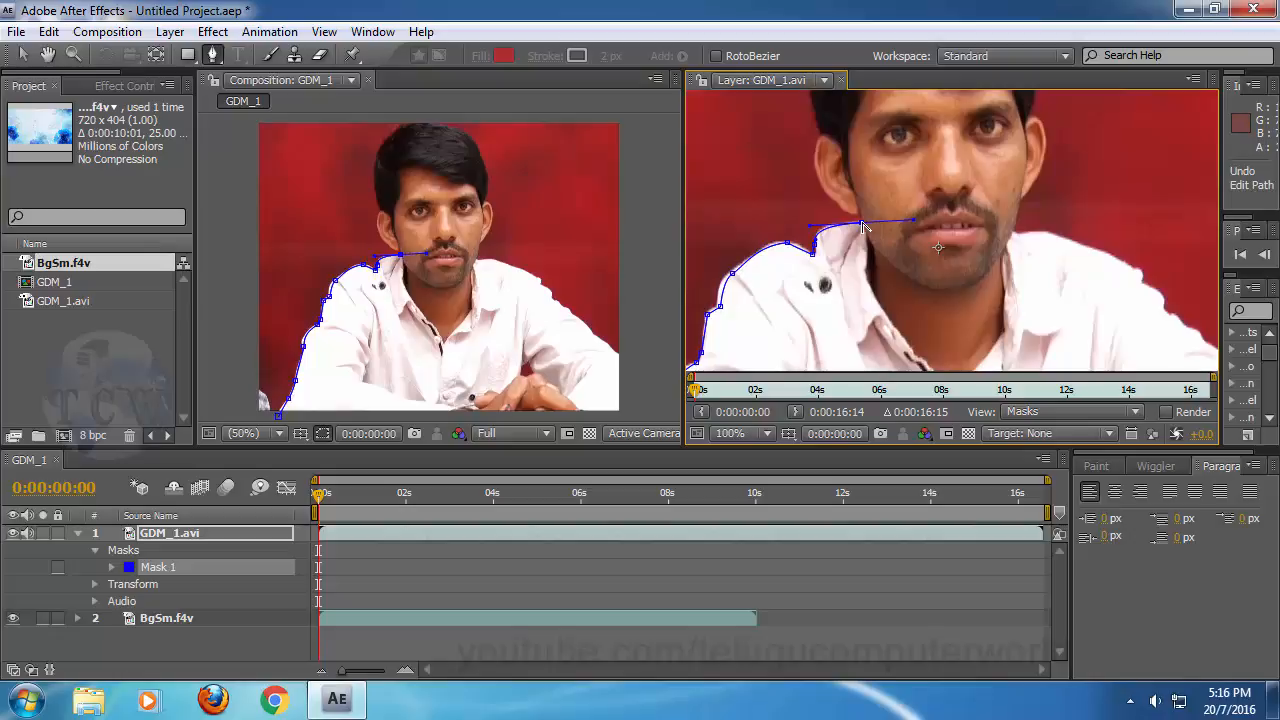
pyautogui.keyDown('alt'); pyautogui.click(864, 228); pyautogui.keyUp('alt')
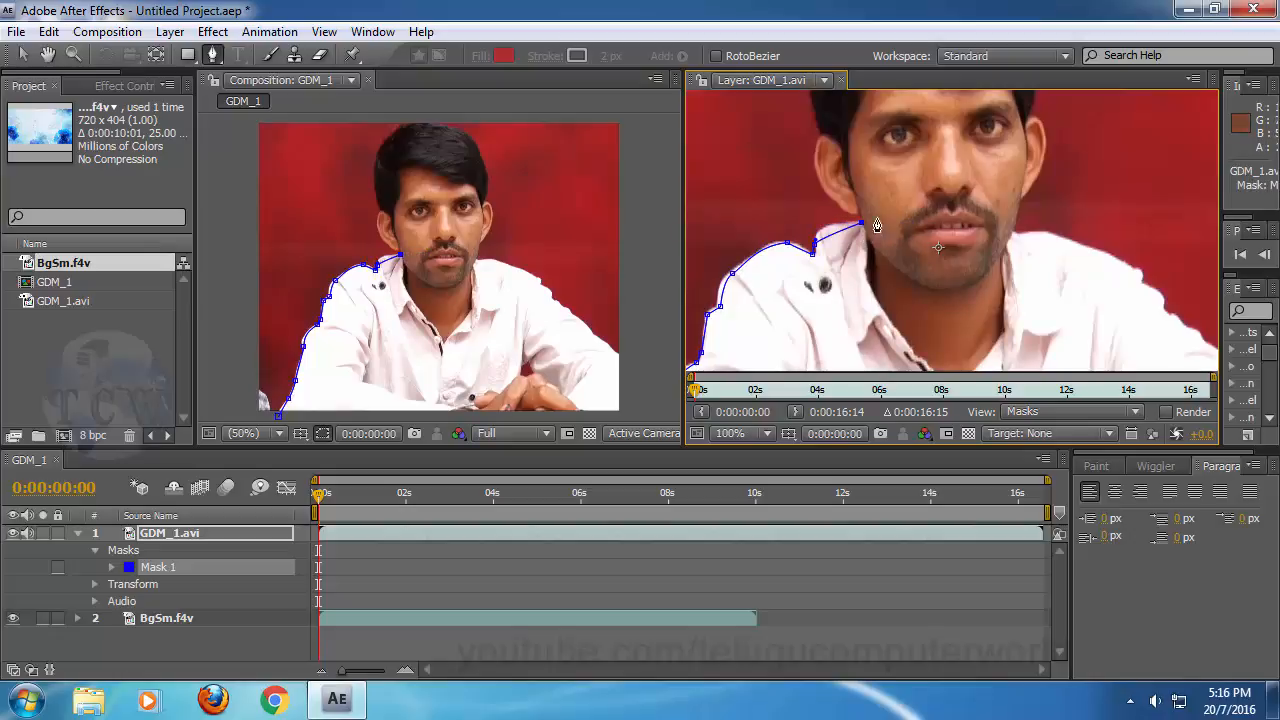
pyautogui.moveTo(861, 223)
pyautogui.mouseDown()
pyautogui.moveTo(917, 225)
pyautogui.moveTo(864, 226)
pyautogui.mouseUp()
# Step: Trace the mask around the man's right ear, up the side of the hair and over the top of the head
pyautogui.moveTo(817, 138); pyautogui.dragTo(824, 176)
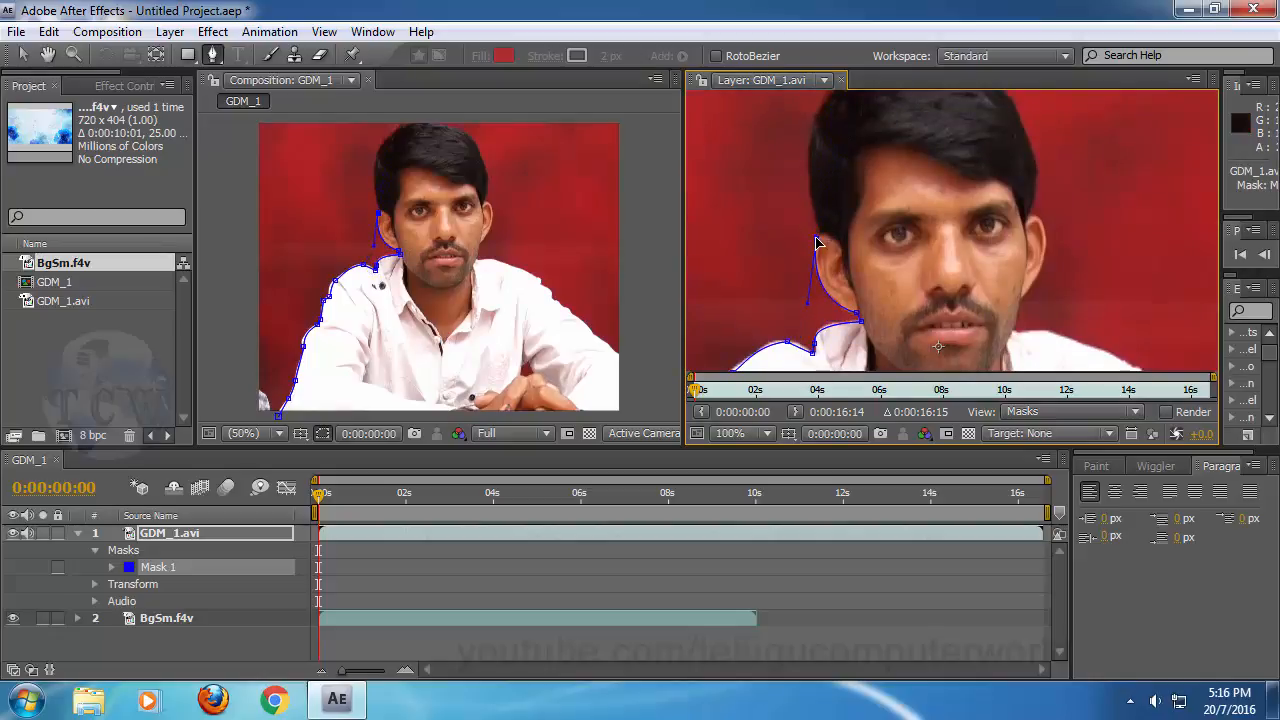
pyautogui.press('space')
pyautogui.moveTo(878, 203); pyautogui.dragTo(843, 250)
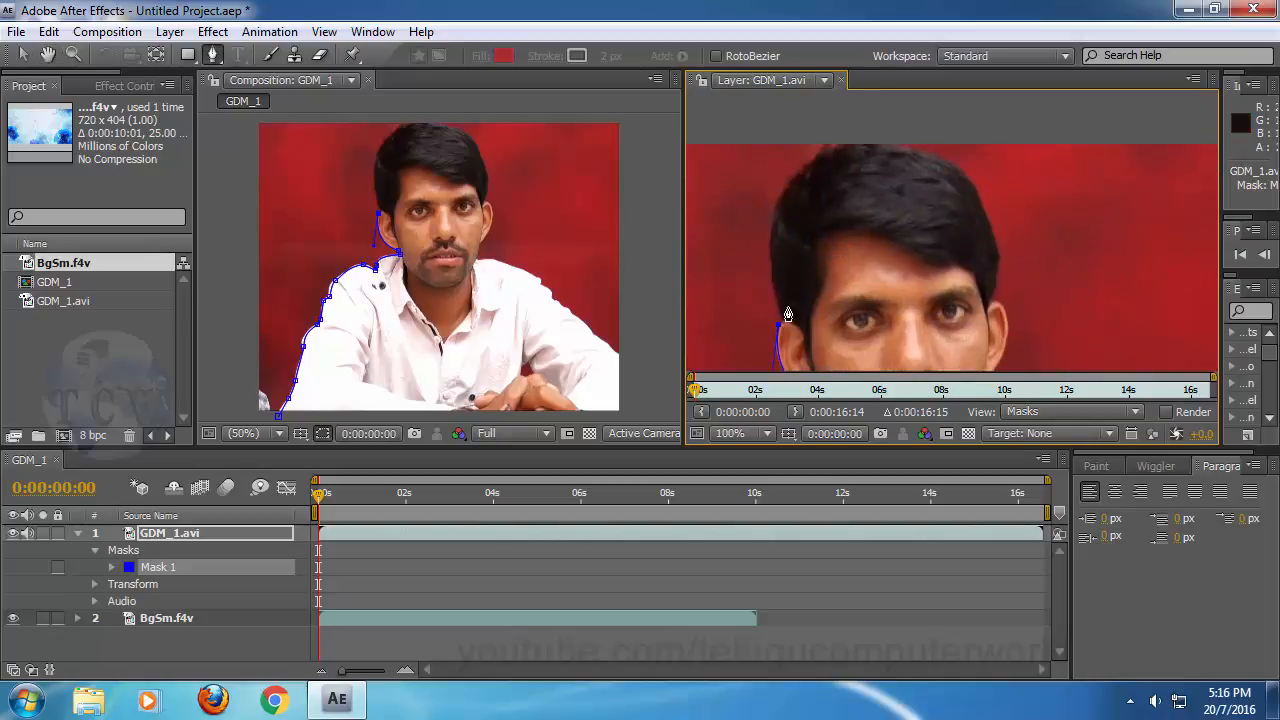
pyautogui.moveTo(784, 194); pyautogui.dragTo(798, 182)
pyautogui.moveTo(952, 166)
pyautogui.mouseDown()
pyautogui.moveTo(1094, 237)
pyautogui.moveTo(1080, 218)
pyautogui.moveTo(955, 172)
pyautogui.mouseUp()
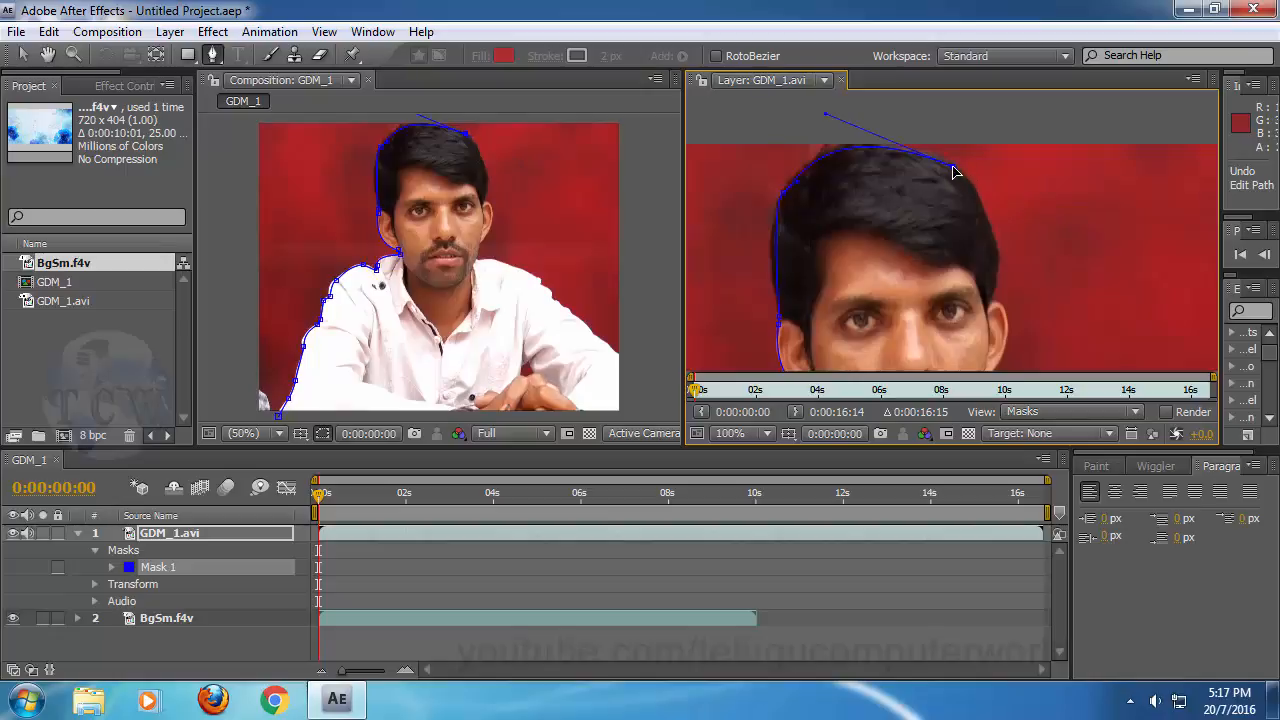
# Step: Continue the mask down the other side of the hair and around the man's left ear toward the jaw
pyautogui.click(993, 234)
pyautogui.click(1003, 305)
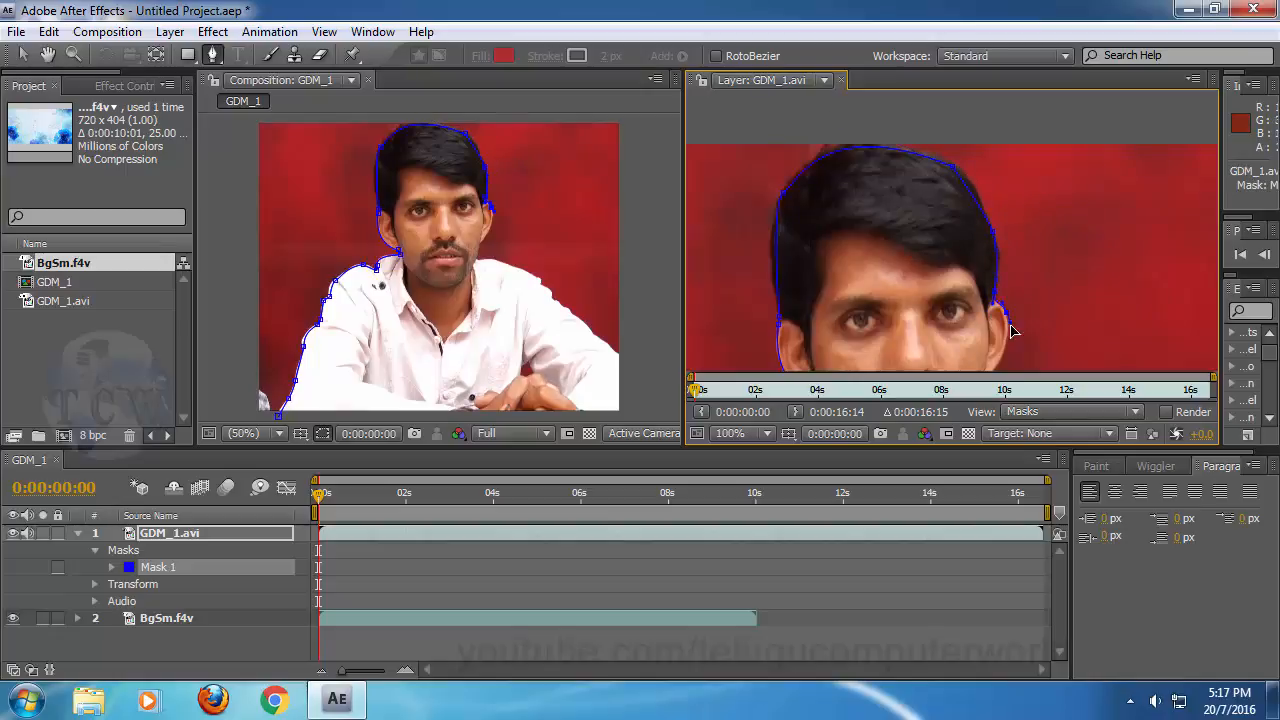
pyautogui.moveTo(1050, 341); pyautogui.dragTo(1050, 196)
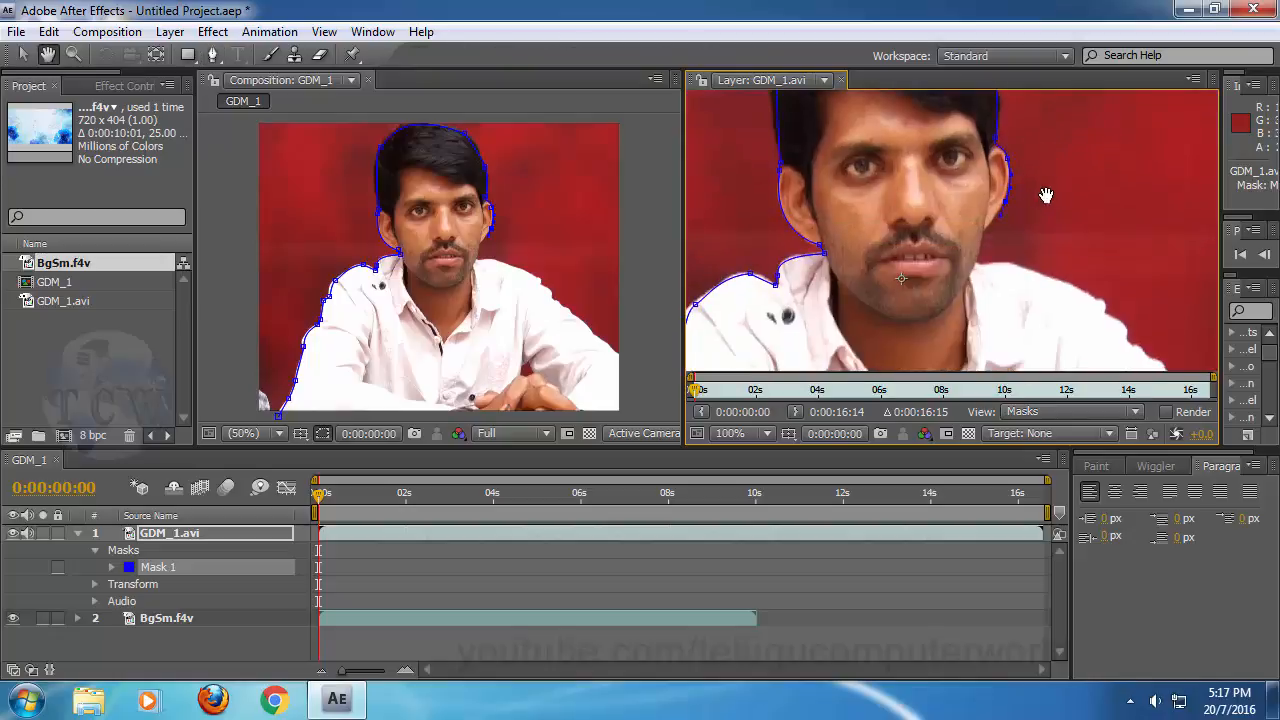
pyautogui.moveTo(989, 229); pyautogui.dragTo(985, 237)
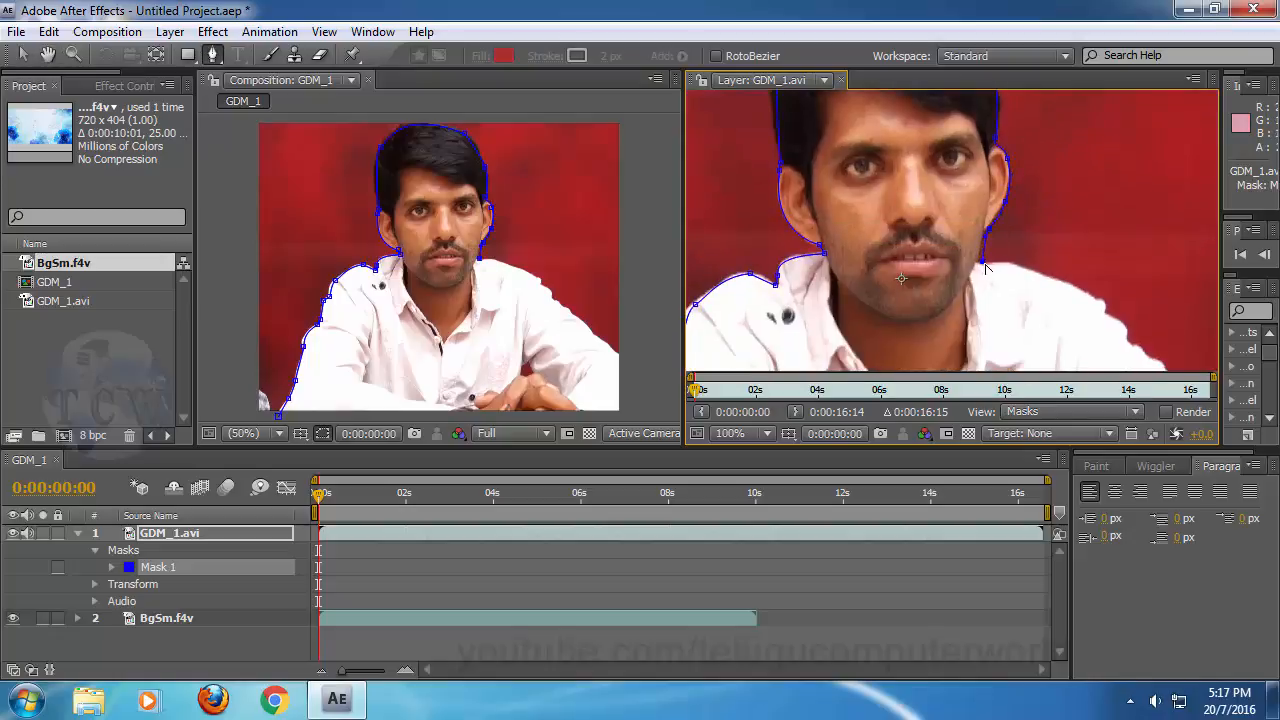
# Step: Trace the mask from the collar over the man's left shoulder and down the sleeve to the frame edge
pyautogui.click(976, 262)
pyautogui.click(1024, 270)
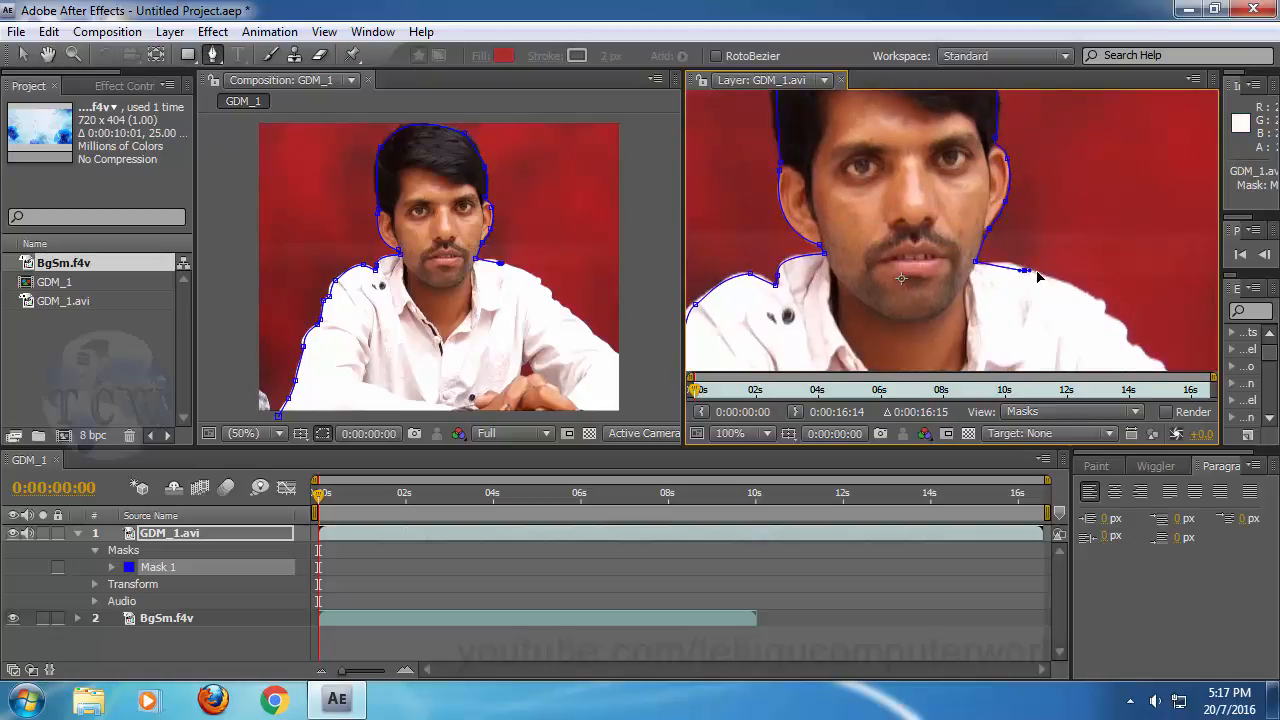
pyautogui.click(1097, 305)
pyautogui.moveTo(1130, 341); pyautogui.dragTo(1071, 185)
pyautogui.moveTo(1075, 243); pyautogui.dragTo(1086, 252)
pyautogui.click(1125, 292)
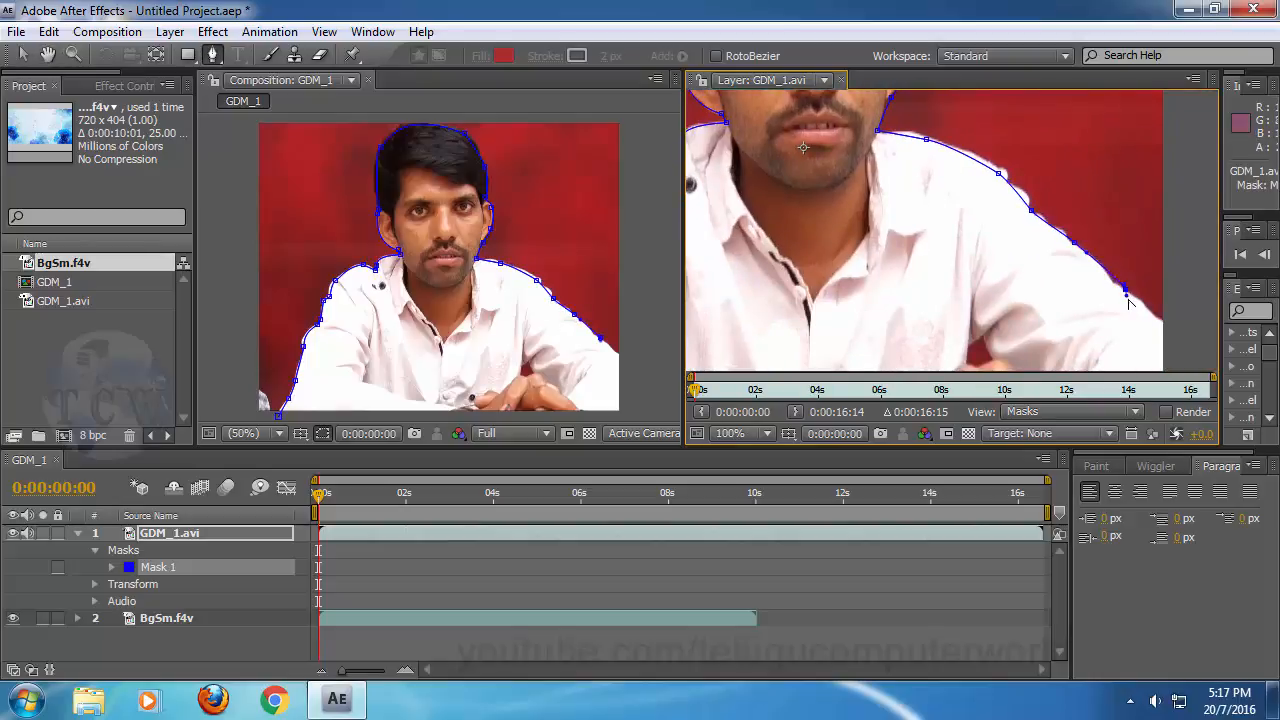
pyautogui.click(1162, 327)
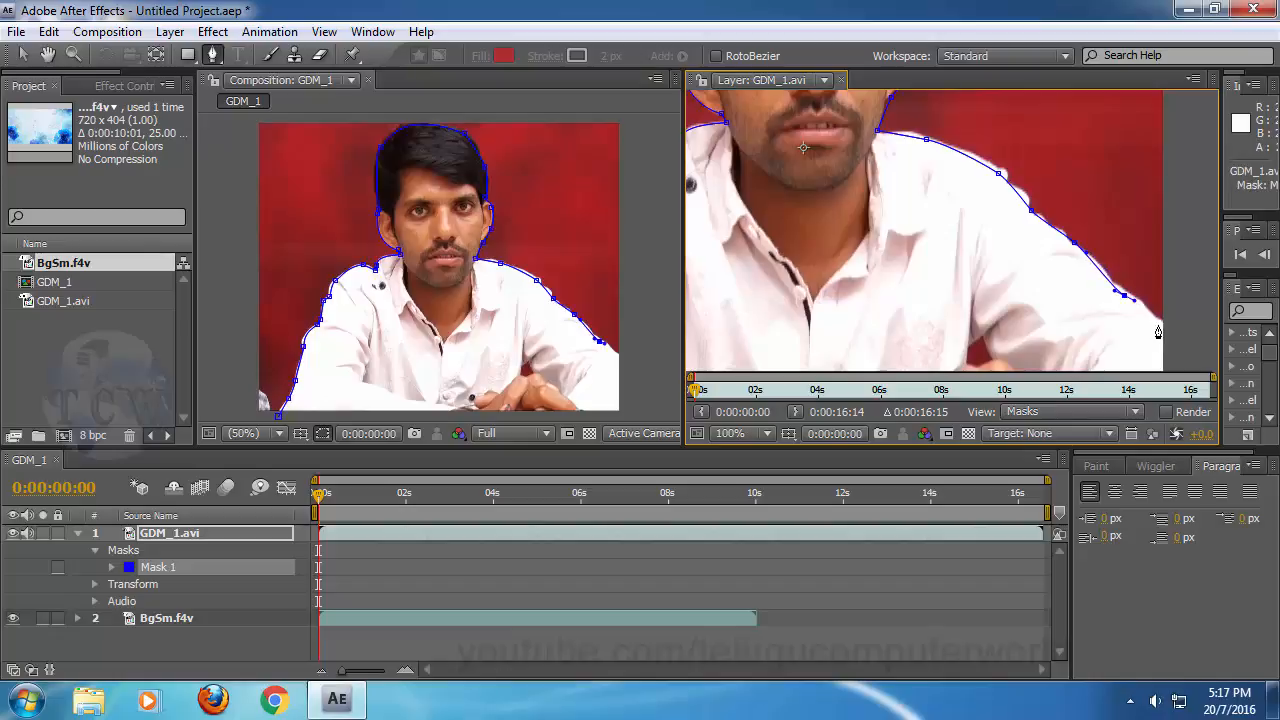
# Step: Run the mask path outside and below the frame and close it at its starting point under the man's right sleeve
pyautogui.press('space')
pyautogui.moveTo(1179, 290); pyautogui.dragTo(1149, 140)
pyautogui.click(1156, 255)
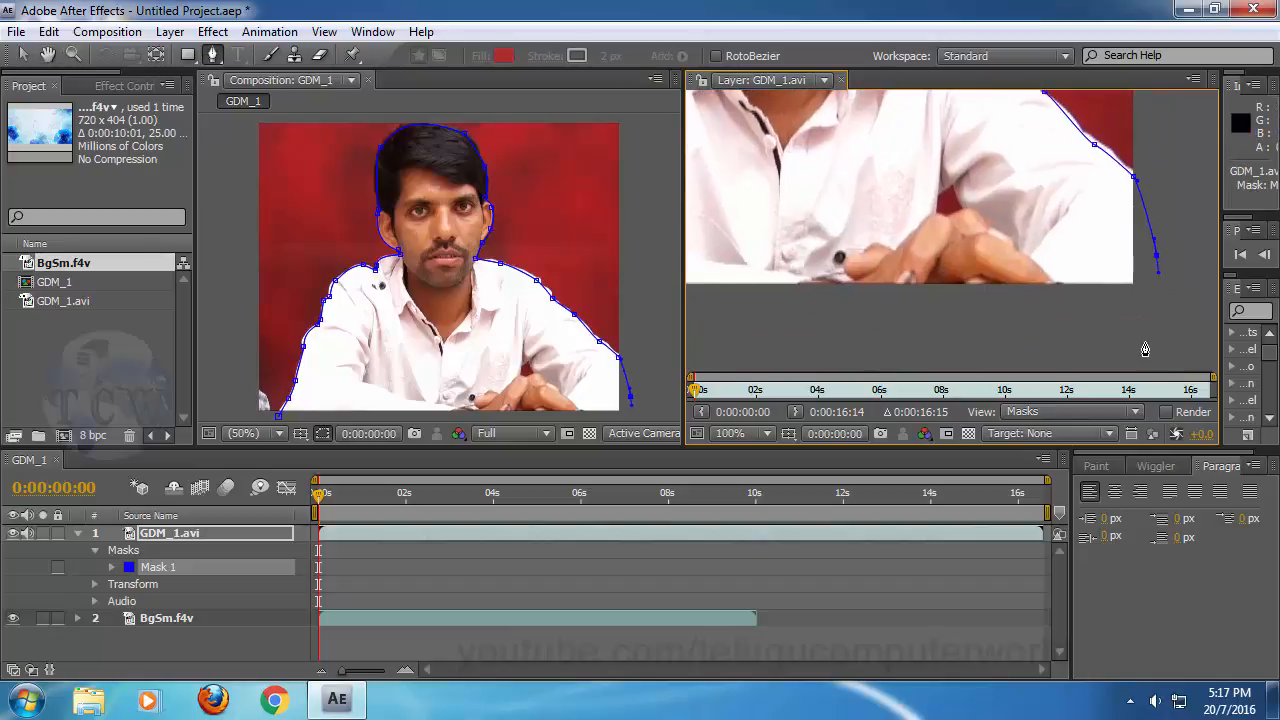
pyautogui.click(1145, 341)
pyautogui.click(941, 334)
pyautogui.moveTo(785, 354); pyautogui.dragTo(986, 337)
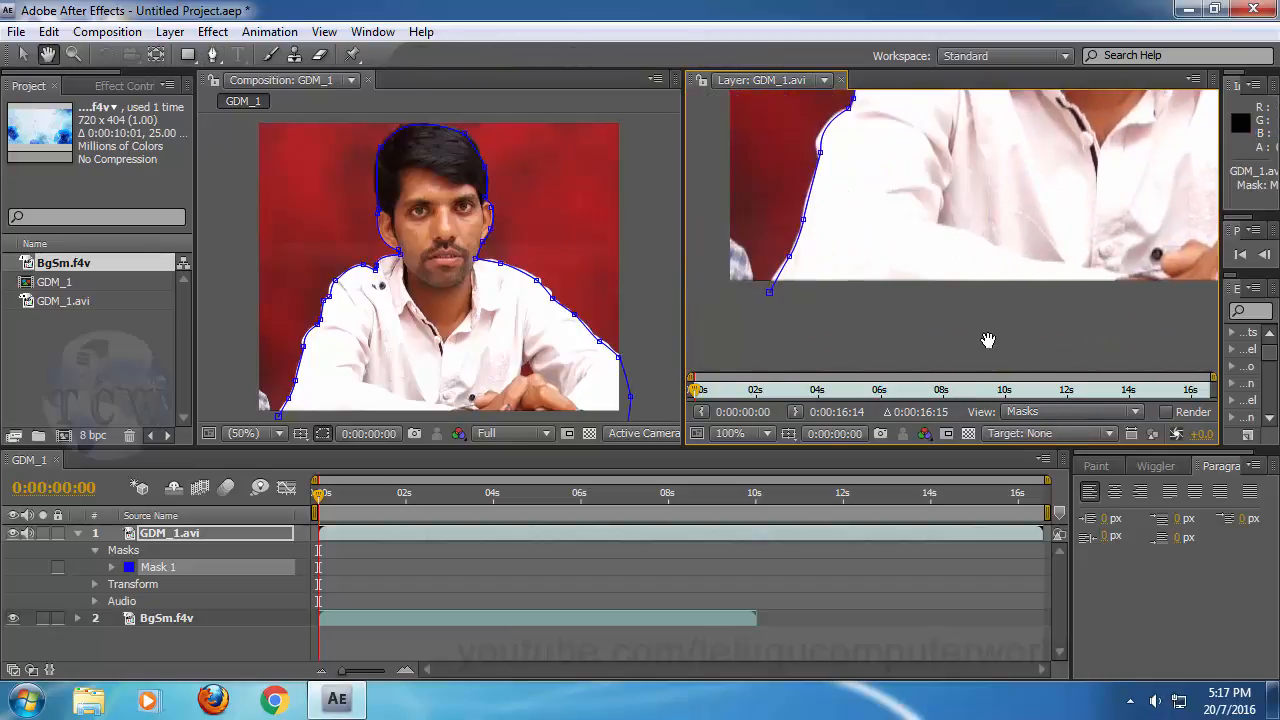
pyautogui.click(764, 295)
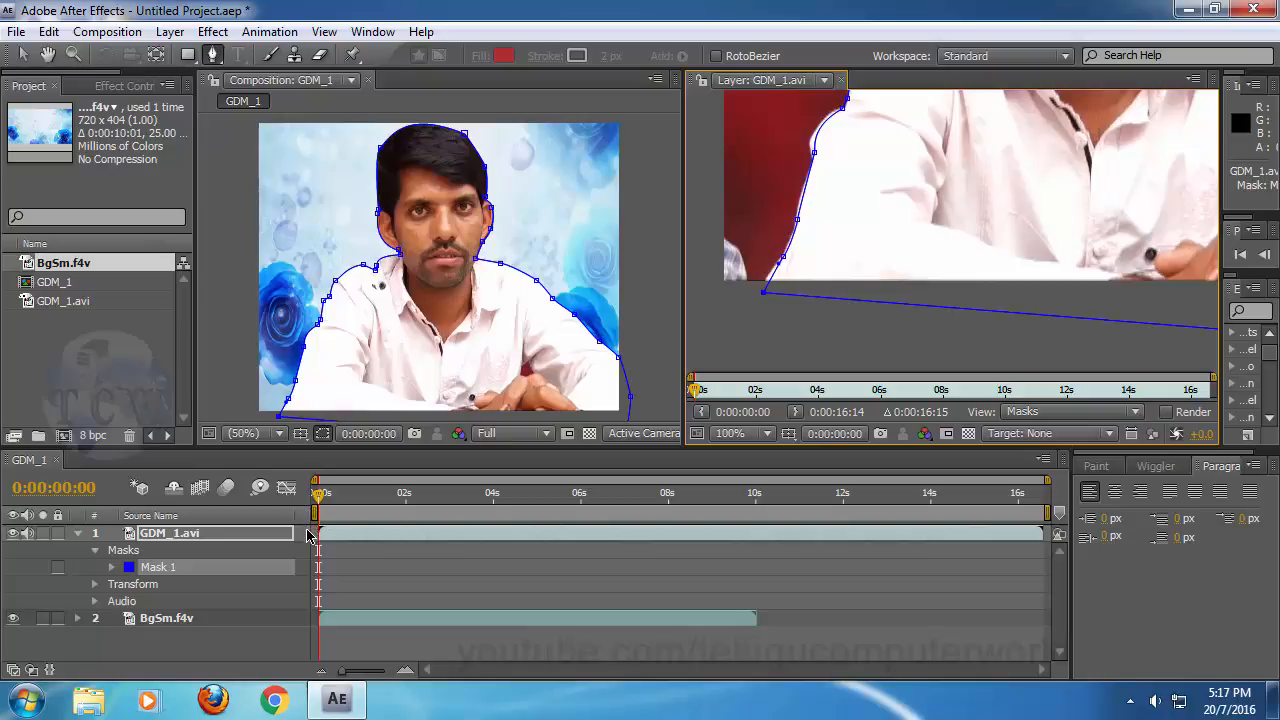
# Step: Select Mask 1 and show the Modes column in the timeline
pyautogui.moveTo(312, 527)
pyautogui.mouseDown()
pyautogui.moveTo(350, 524)
pyautogui.moveTo(316, 524)
pyautogui.mouseUp()
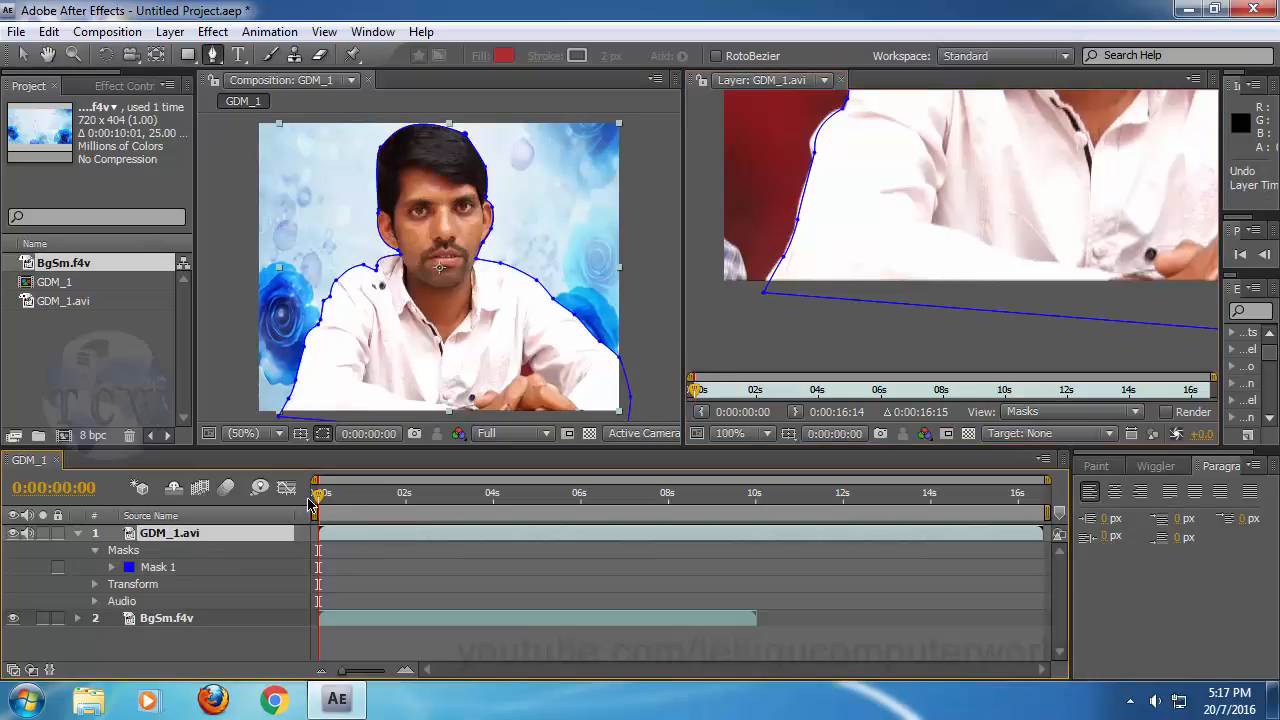
pyautogui.click(158, 567)
pyautogui.rightClick(199, 517)
pyautogui.moveTo(271, 578)
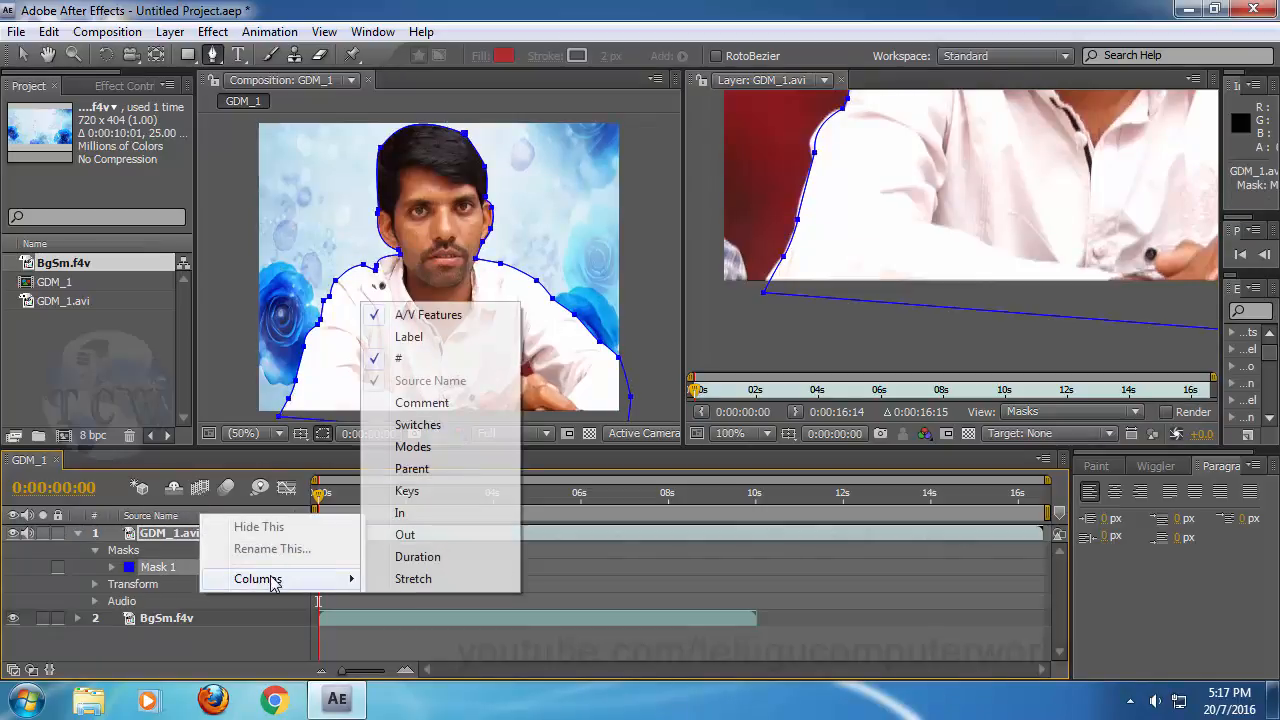
pyautogui.click(421, 452)
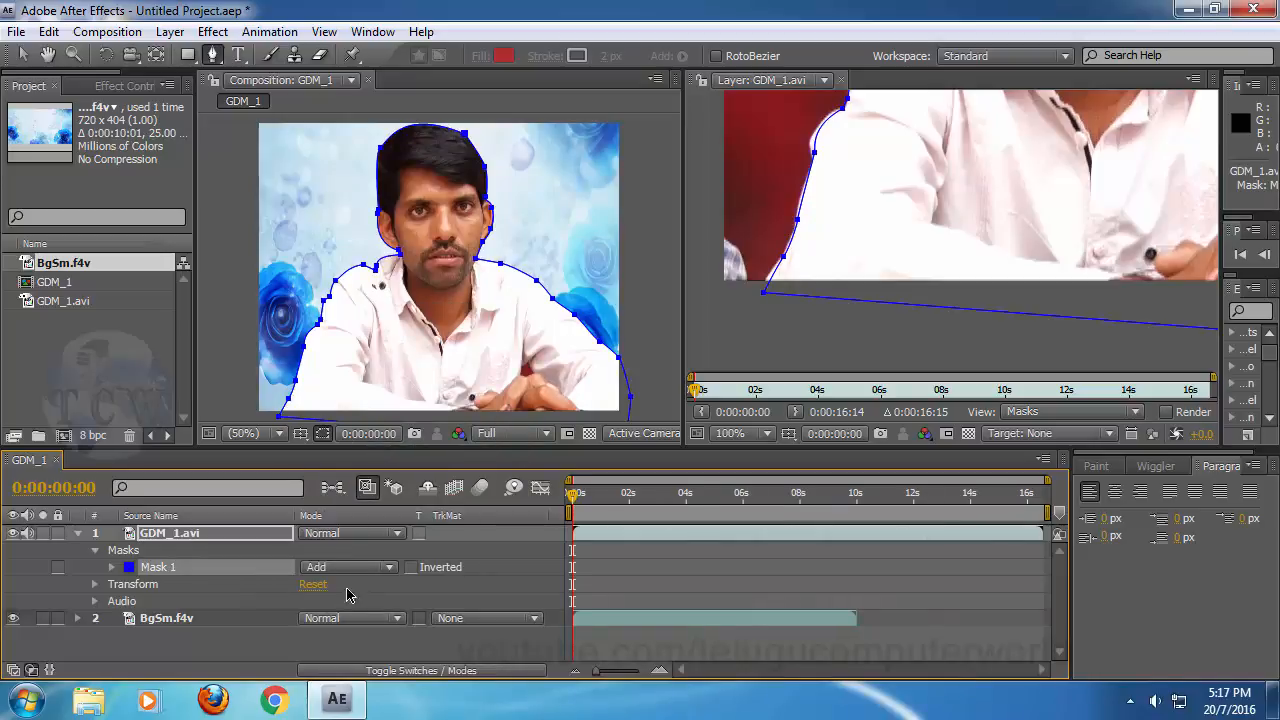
# Step: Hide the Modes column in the timeline and fit the whole GDM_1 frame in the Layer viewer
pyautogui.click(410, 568)
pyautogui.rightClick(352, 517)
pyautogui.moveTo(440, 588)
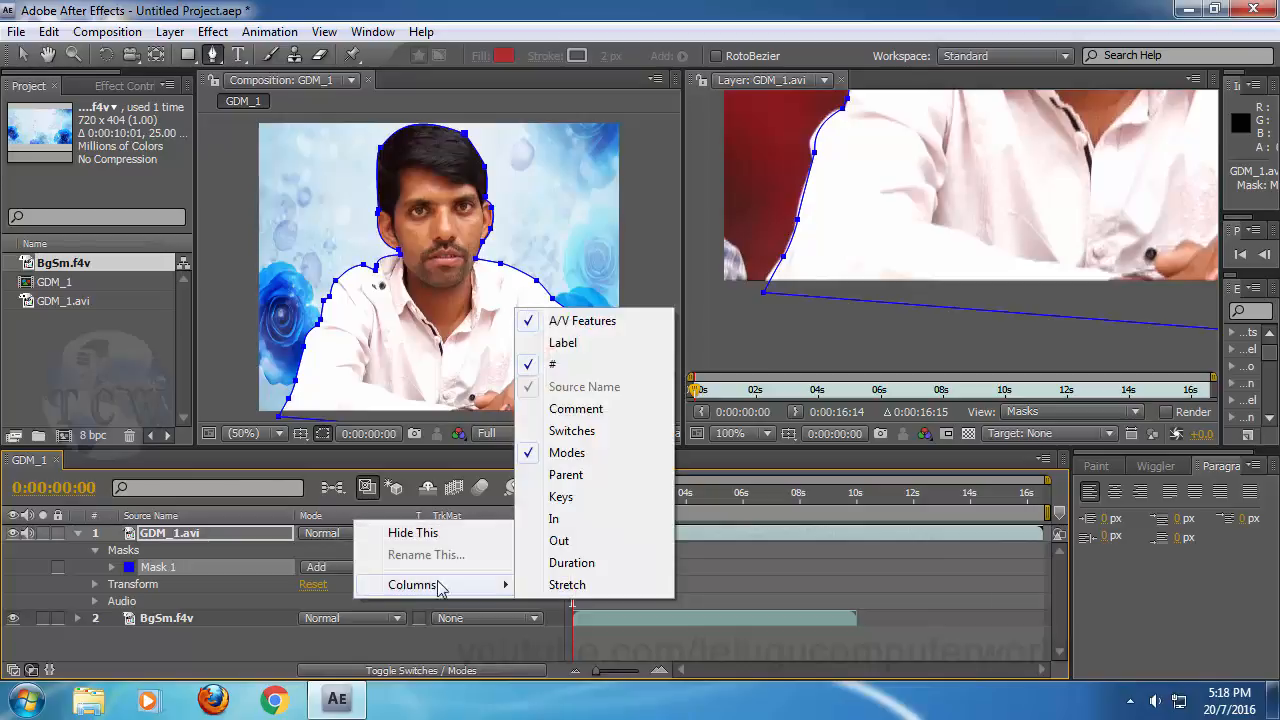
pyautogui.click(583, 453)
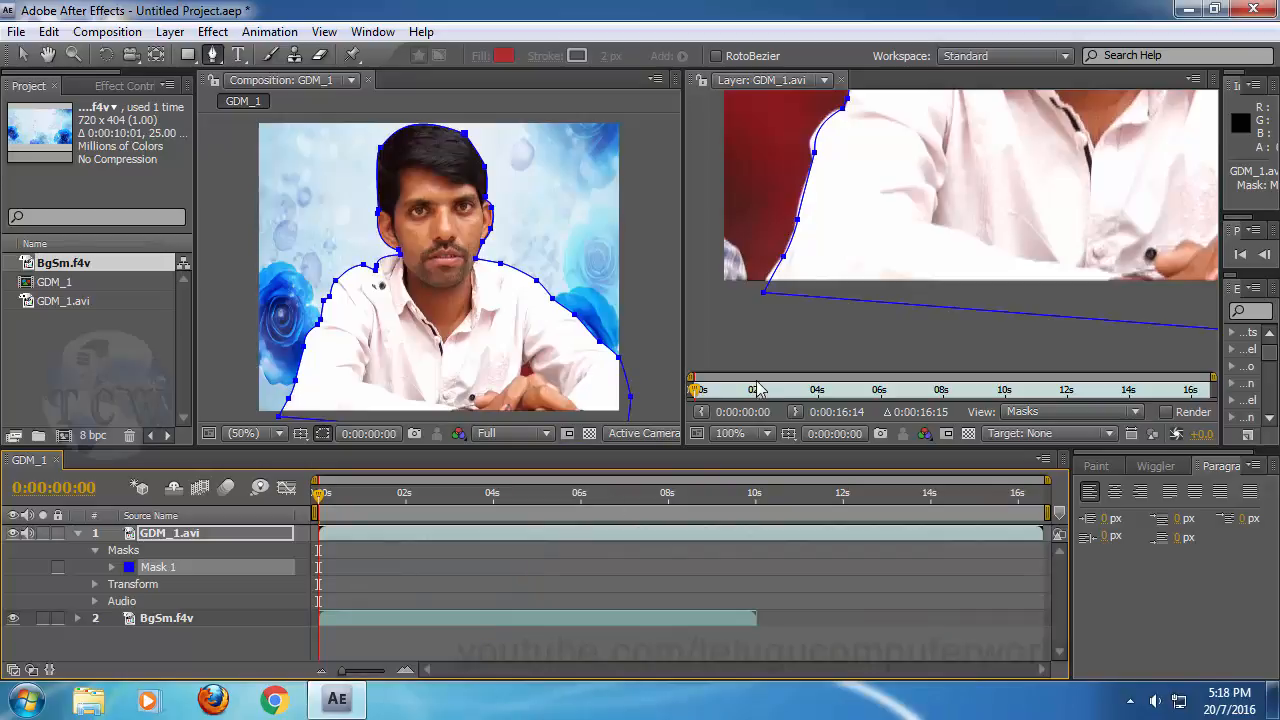
pyautogui.click(748, 434)
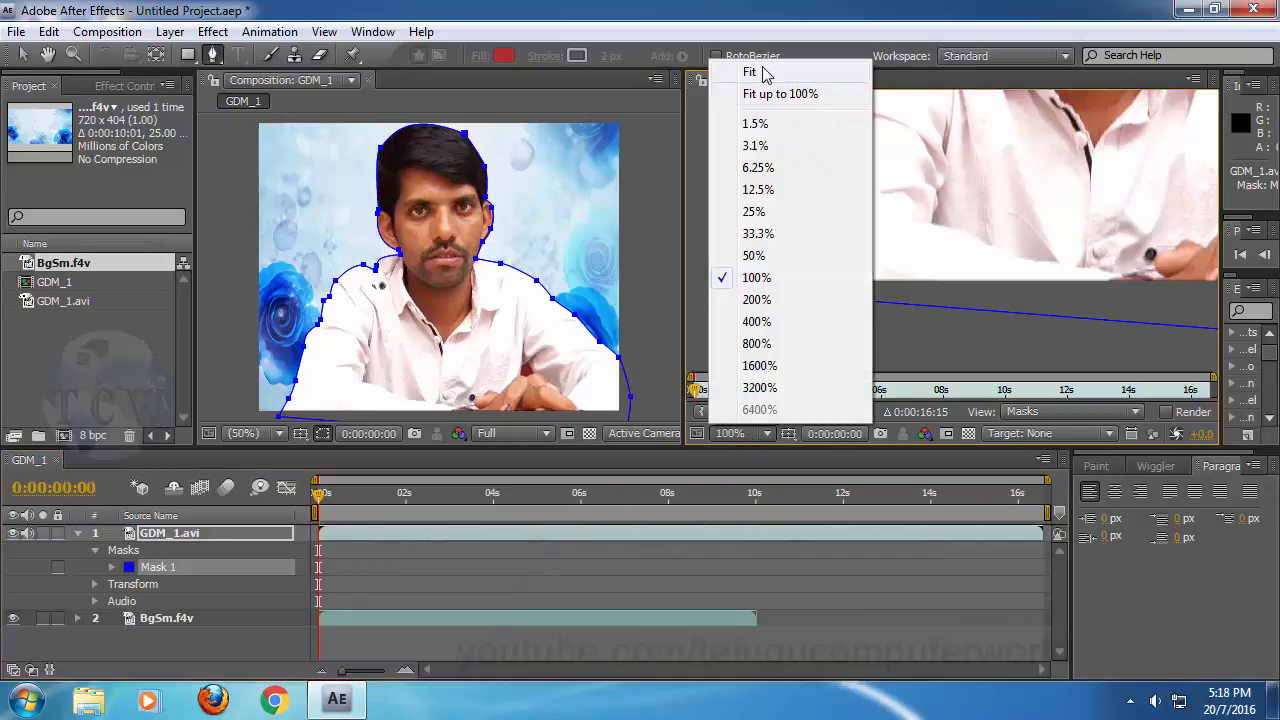
pyautogui.click(750, 73)
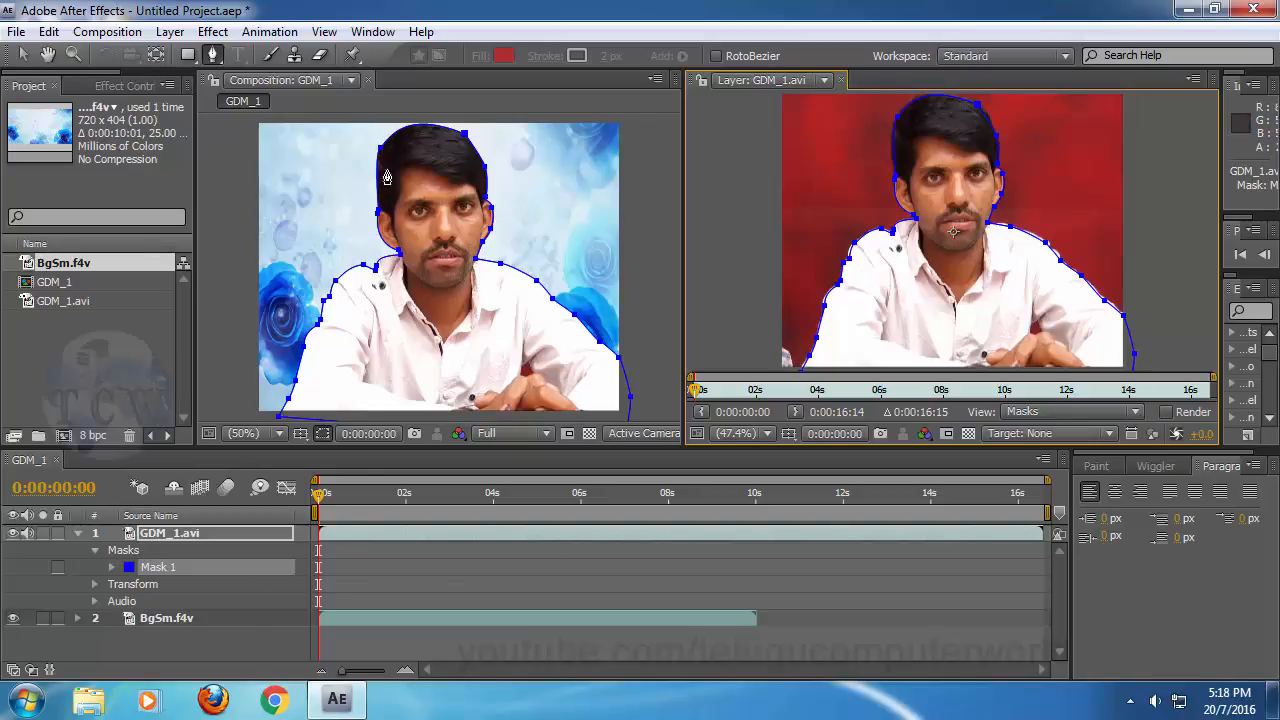
# Step: Deselect the mask and preview the composition from the start to check how well the mask follows the man
pyautogui.click(370, 493)
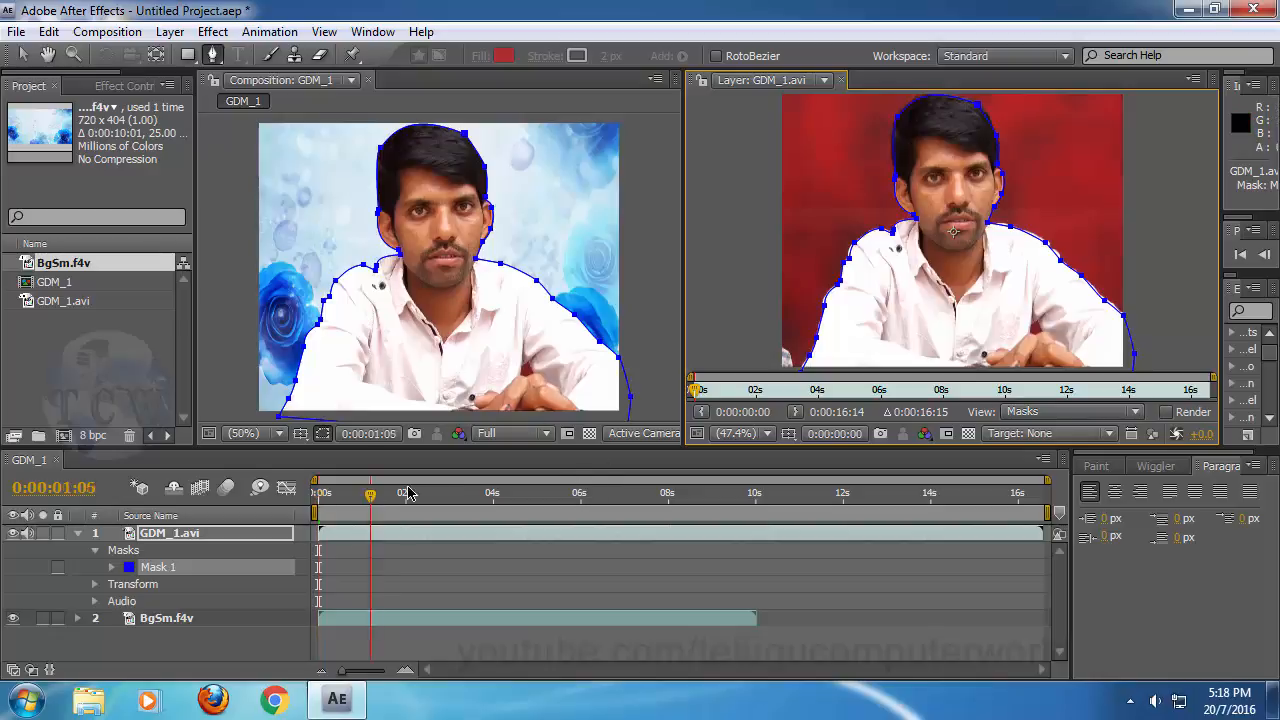
pyautogui.click(407, 492)
pyautogui.press('Home')
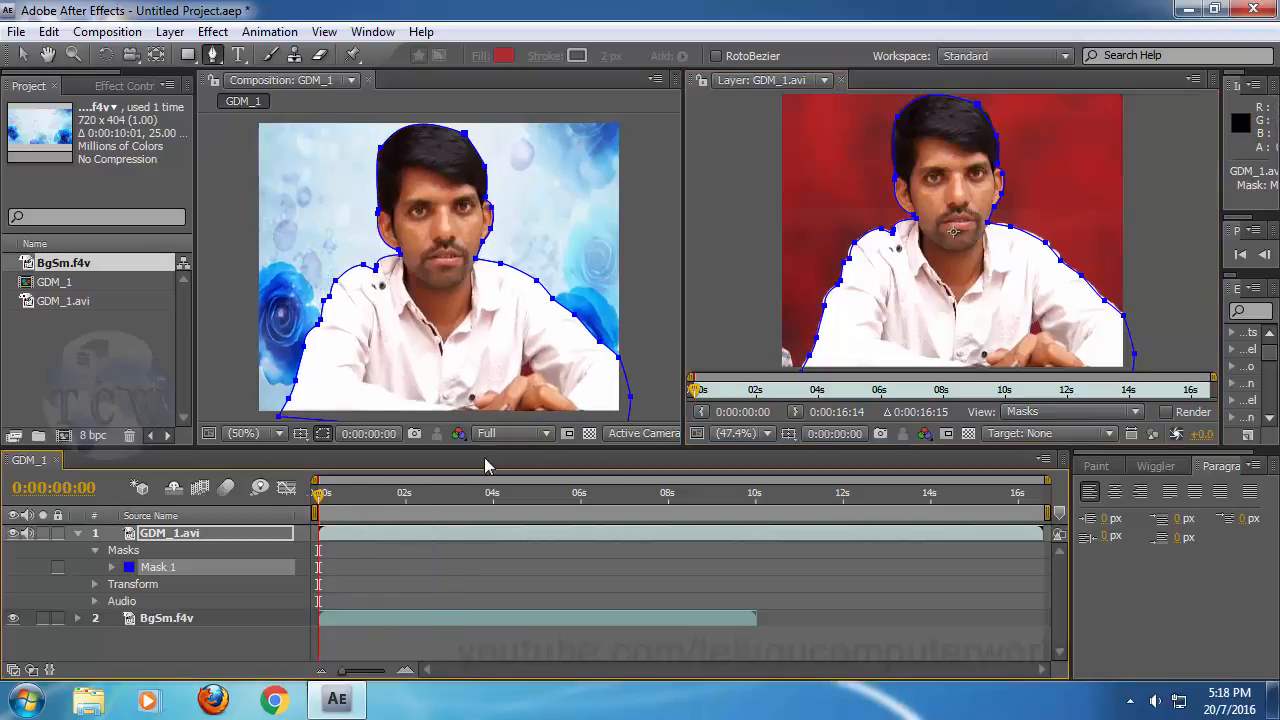
pyautogui.click(200, 660)
pyautogui.click(350, 493)
pyautogui.press('Home')
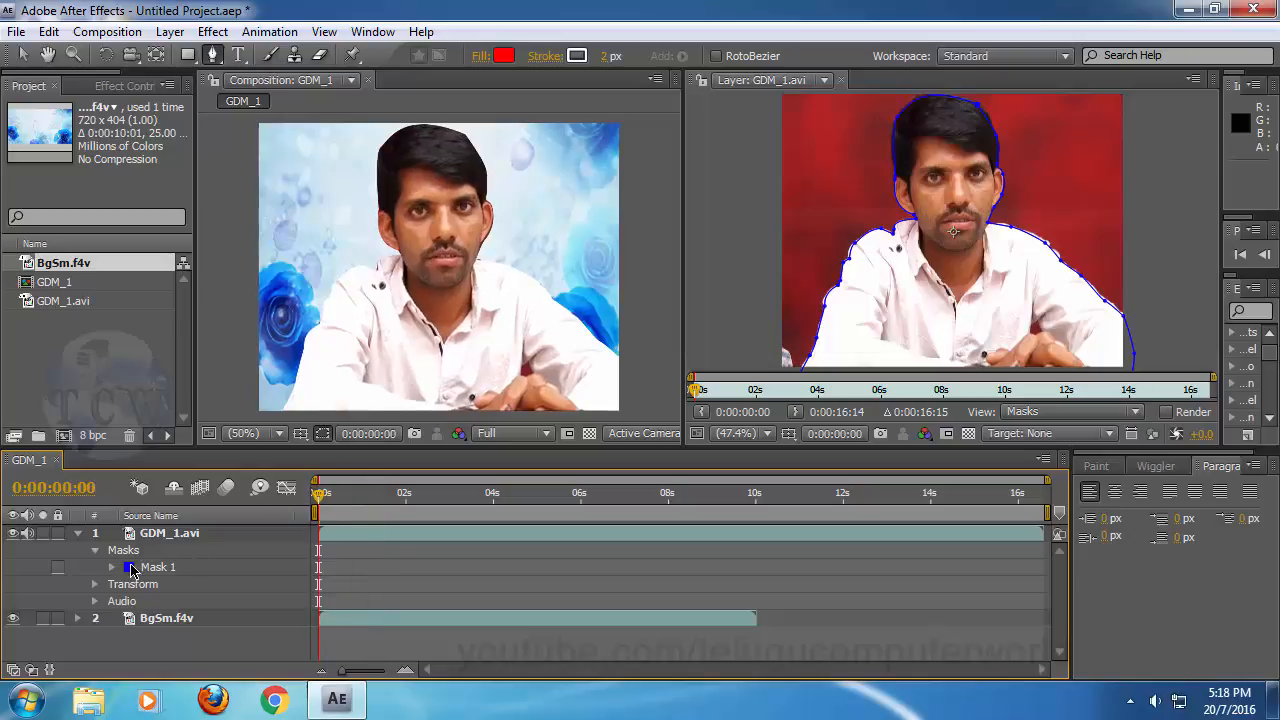
pyautogui.press('space')
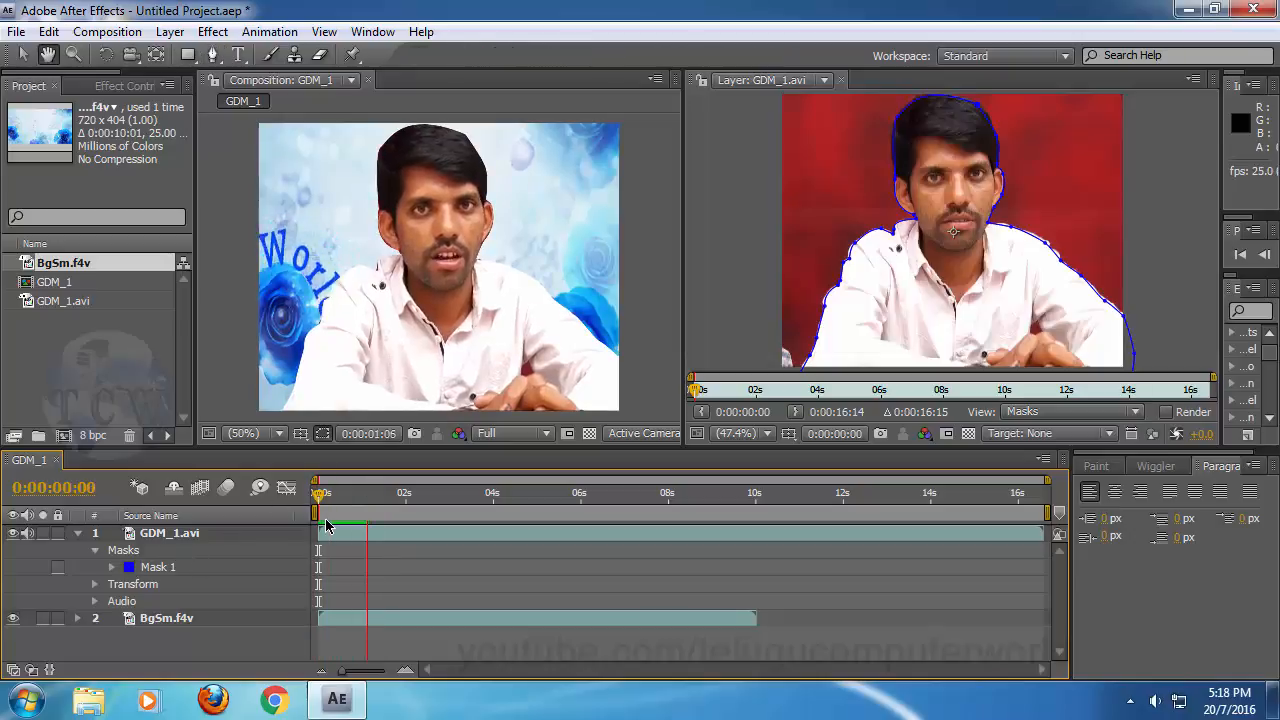
pyautogui.press('space')
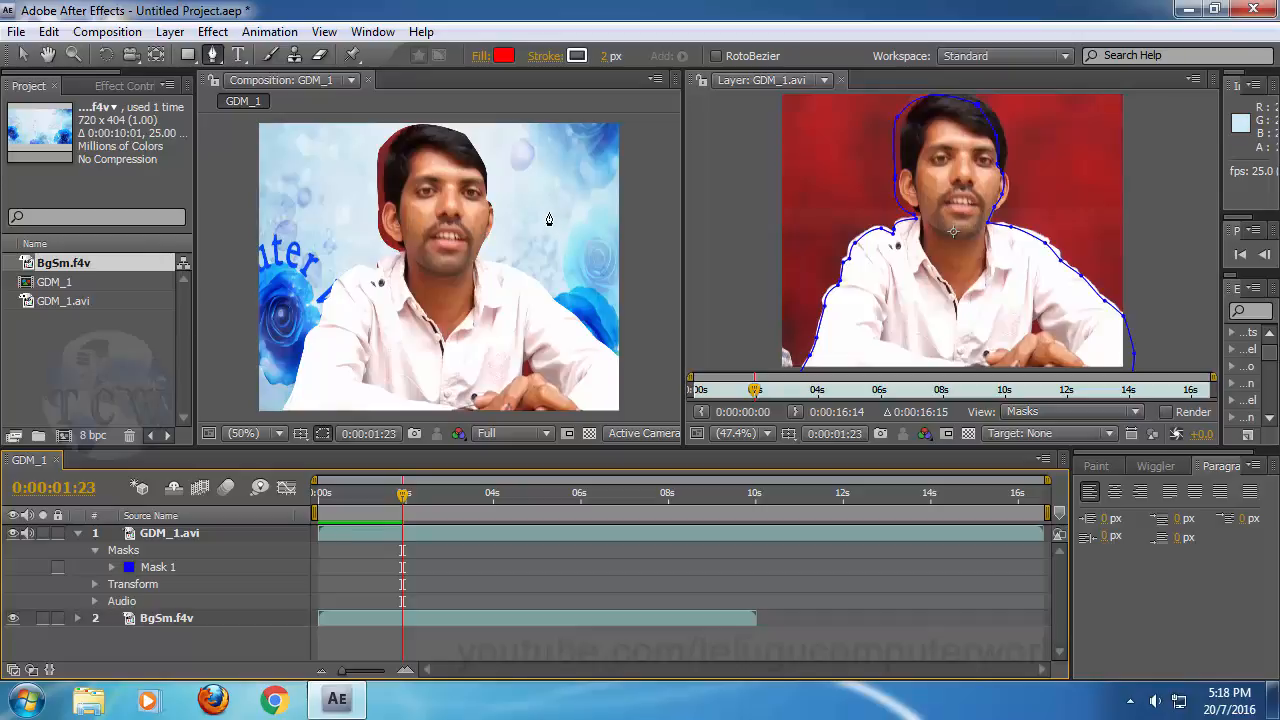
pyautogui.press('space')
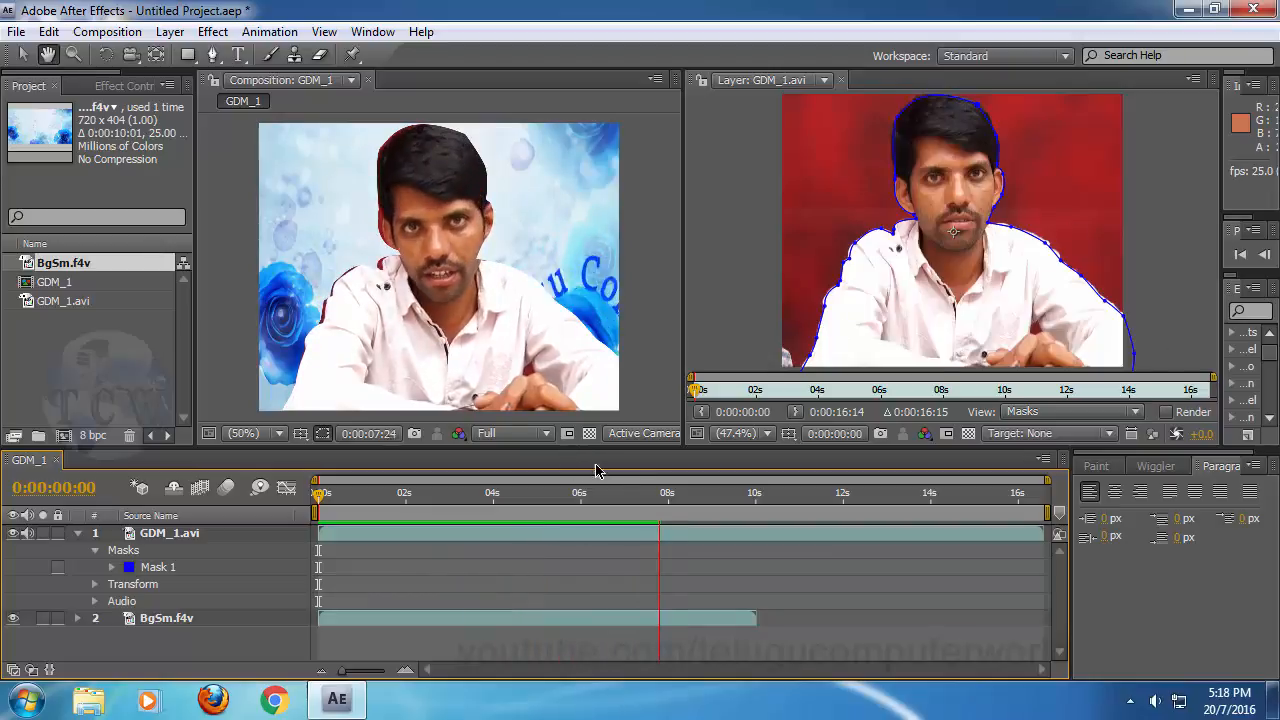
pyautogui.press('g')
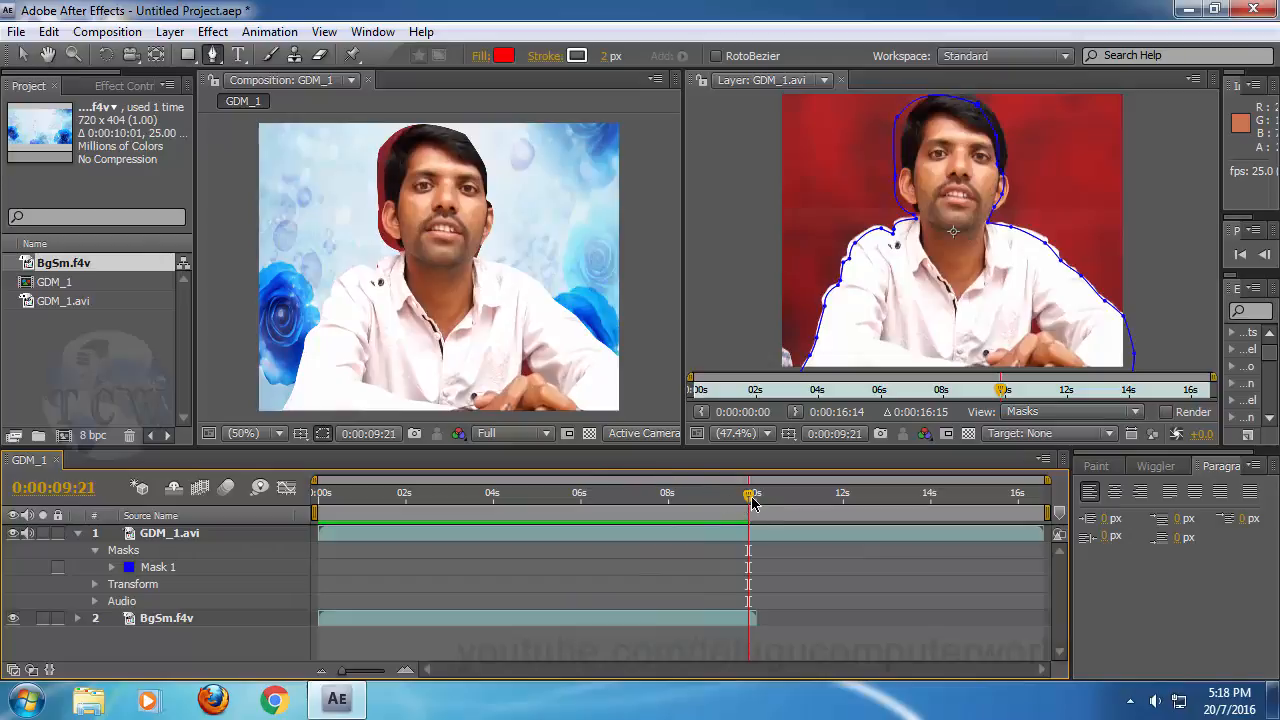
pyautogui.moveTo(752, 503)
pyautogui.mouseDown()
pyautogui.moveTo(762, 500)
pyautogui.moveTo(752, 503)
pyautogui.mouseUp()
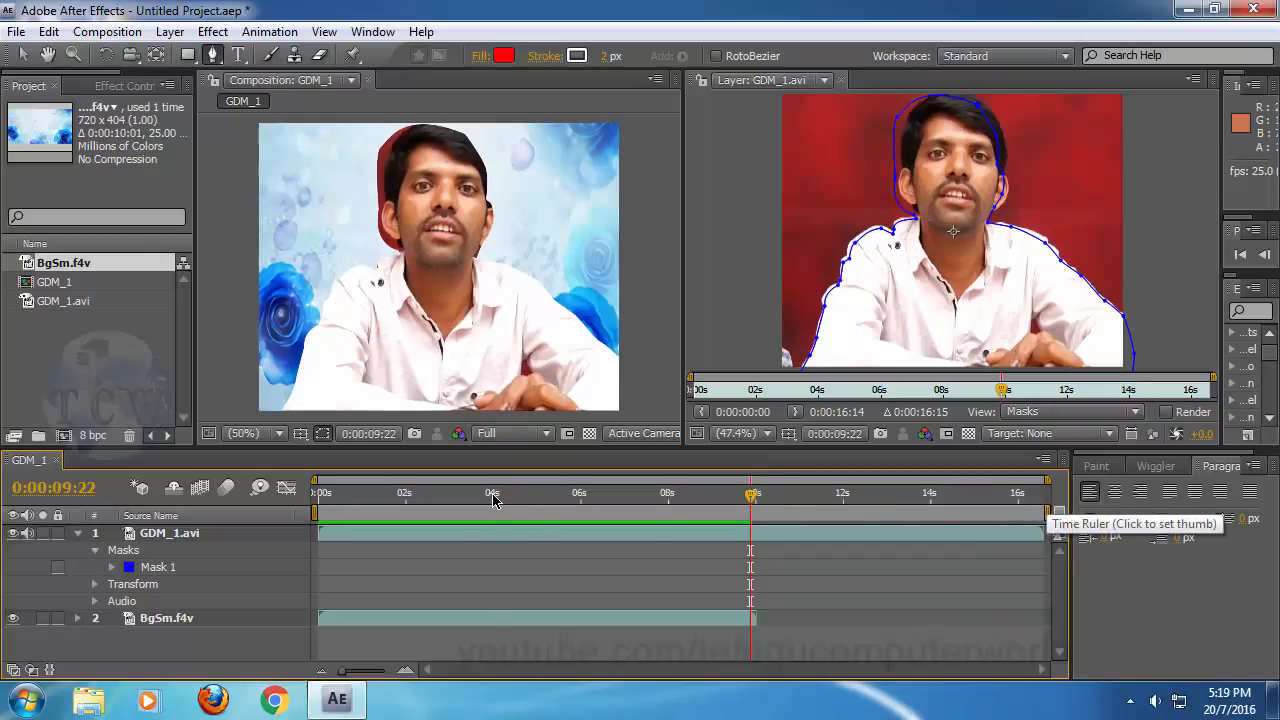
# Step: End the work area at 0:00:05:00 and trim the composition to it
pyautogui.moveTo(493, 500); pyautogui.dragTo(545, 500)
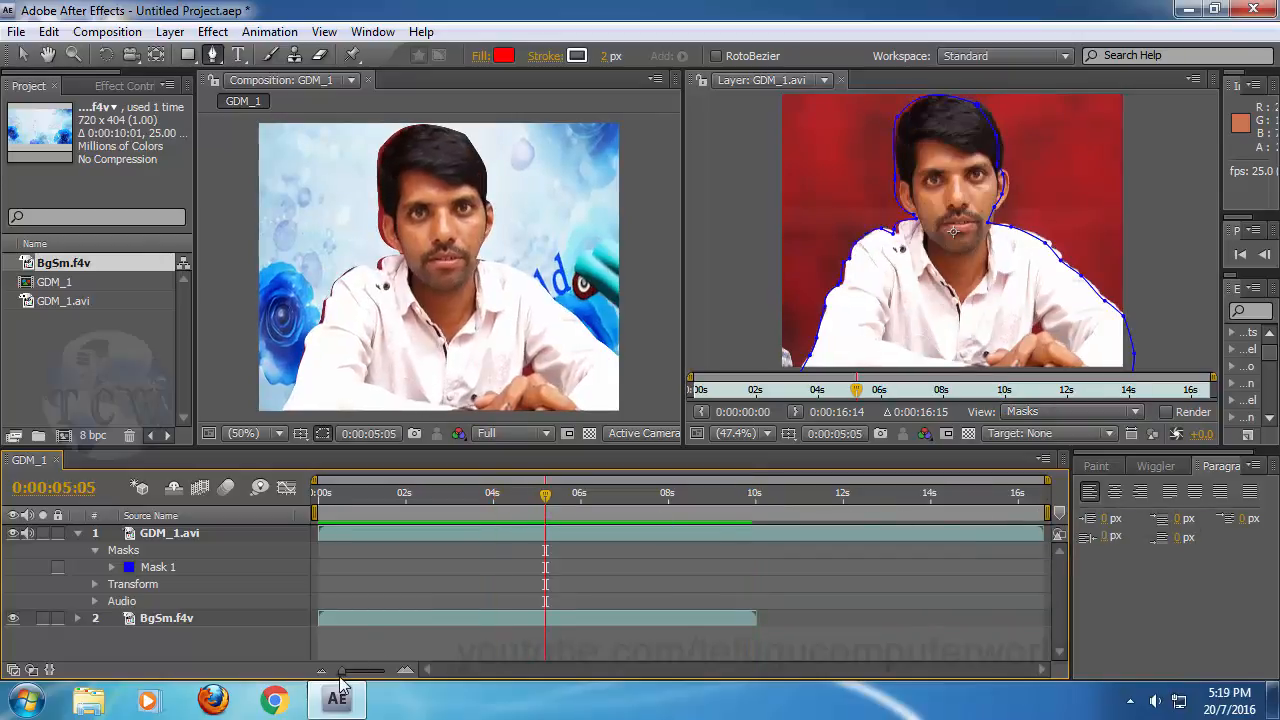
pyautogui.moveTo(342, 670); pyautogui.dragTo(362, 670)
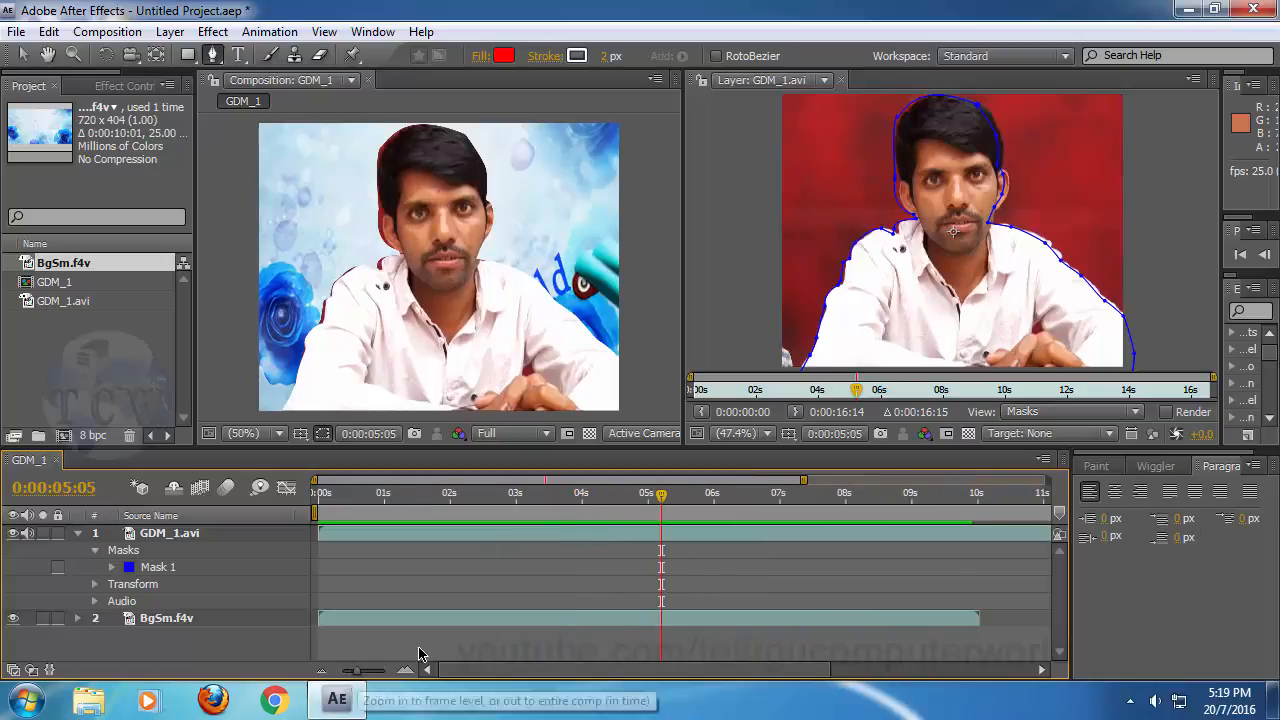
pyautogui.moveTo(662, 495)
pyautogui.mouseDown()
pyautogui.moveTo(643, 500)
pyautogui.moveTo(652, 509)
pyautogui.mouseUp()
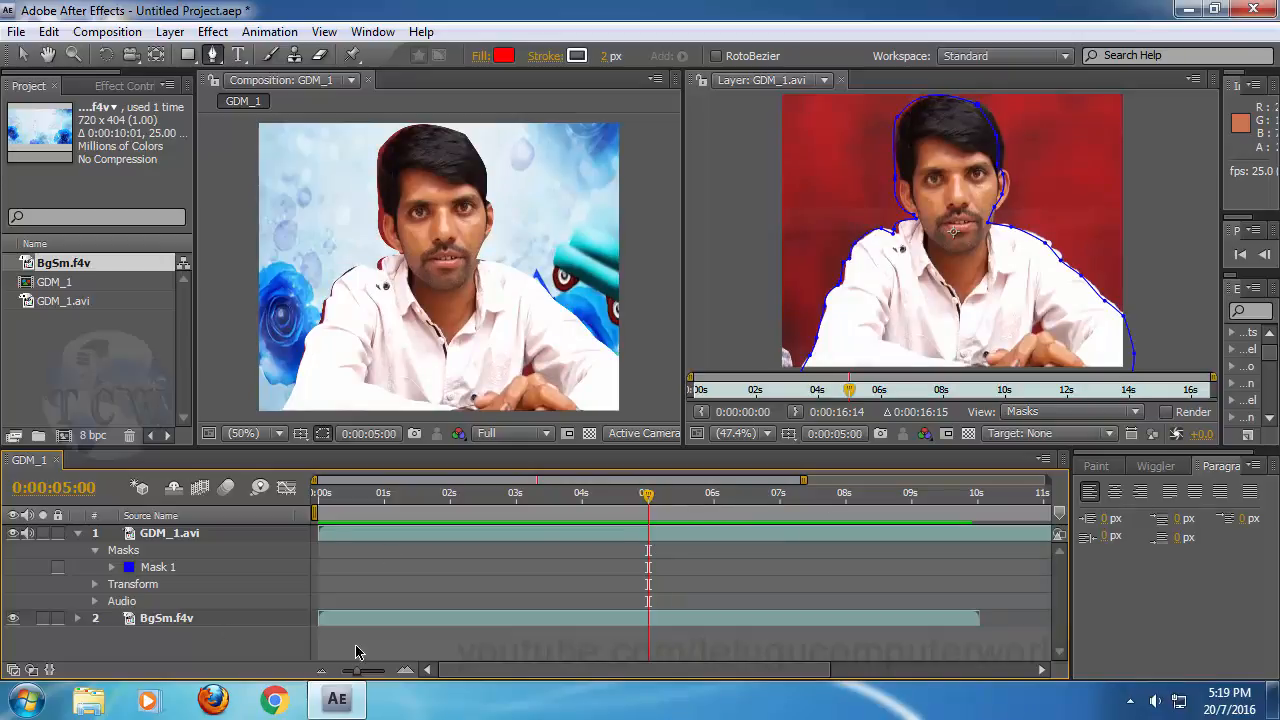
pyautogui.moveTo(362, 670); pyautogui.dragTo(343, 682)
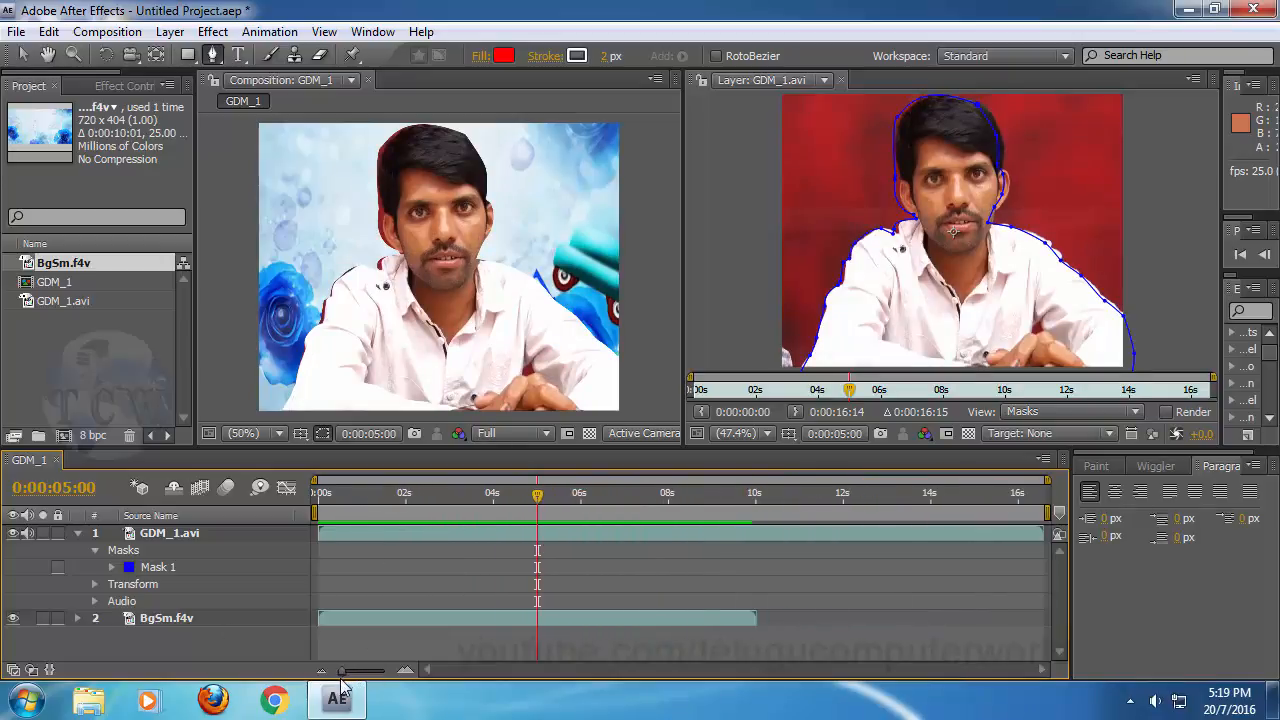
pyautogui.moveTo(1047, 512); pyautogui.dragTo(545, 529)
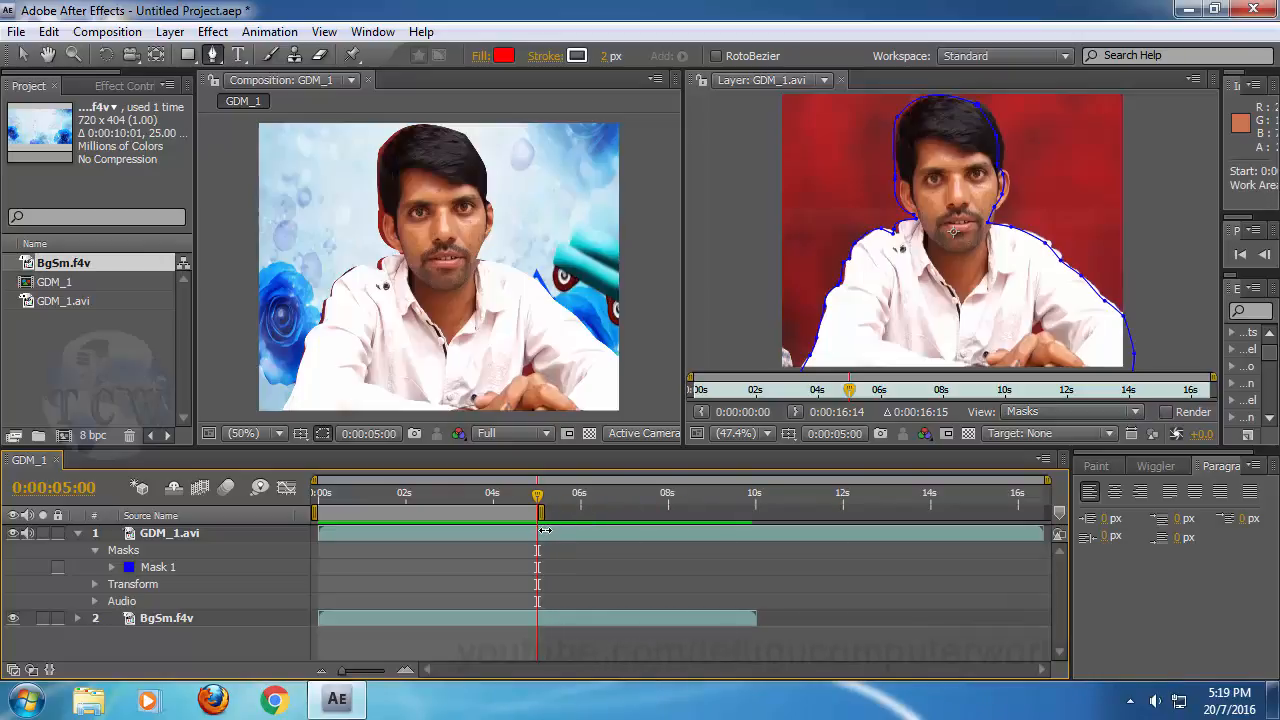
pyautogui.rightClick(492, 513)
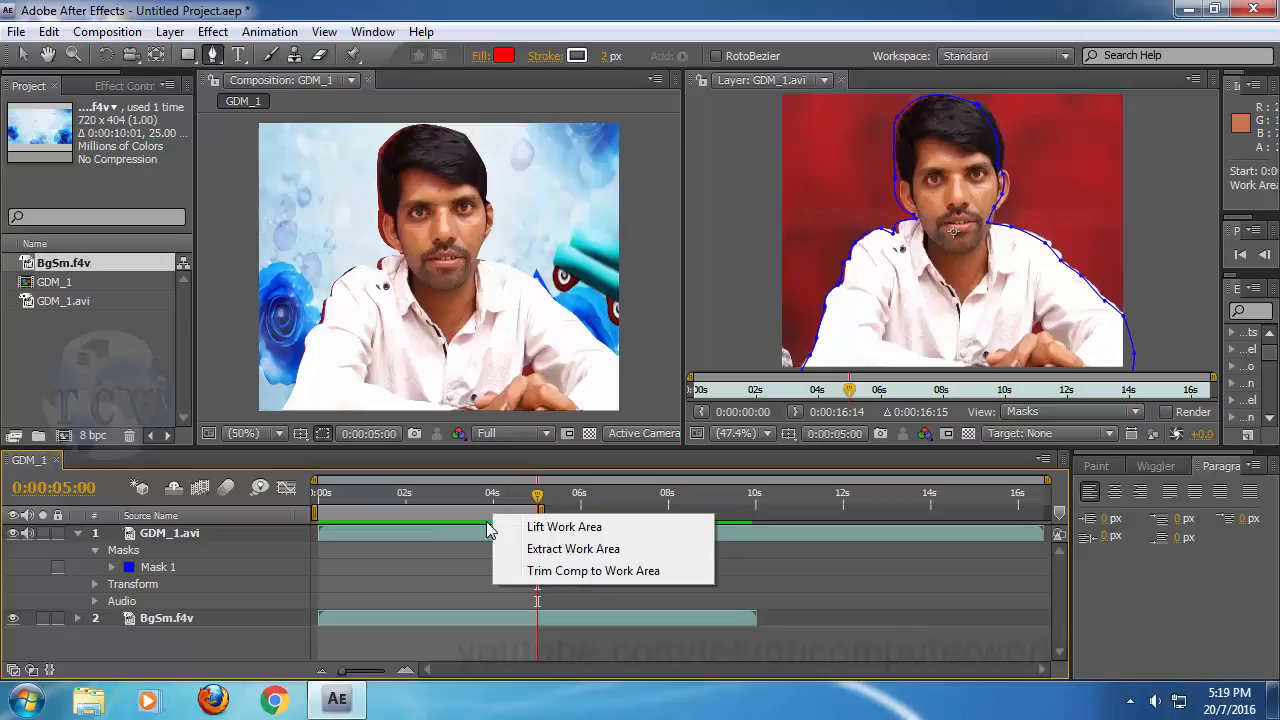
pyautogui.click(573, 577)
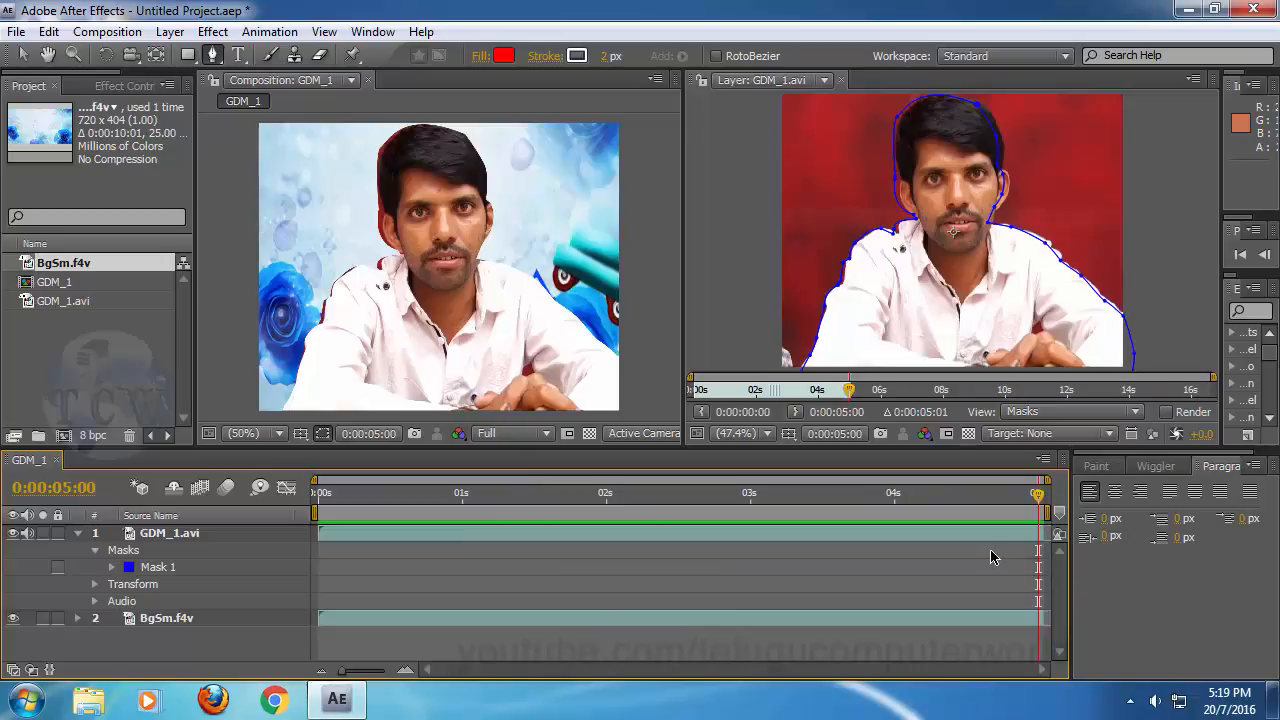
# Step: Return to 0:00:00:00 and turn on Mask Path keyframing for Mask 1 with the Selection tool active
pyautogui.press('space')
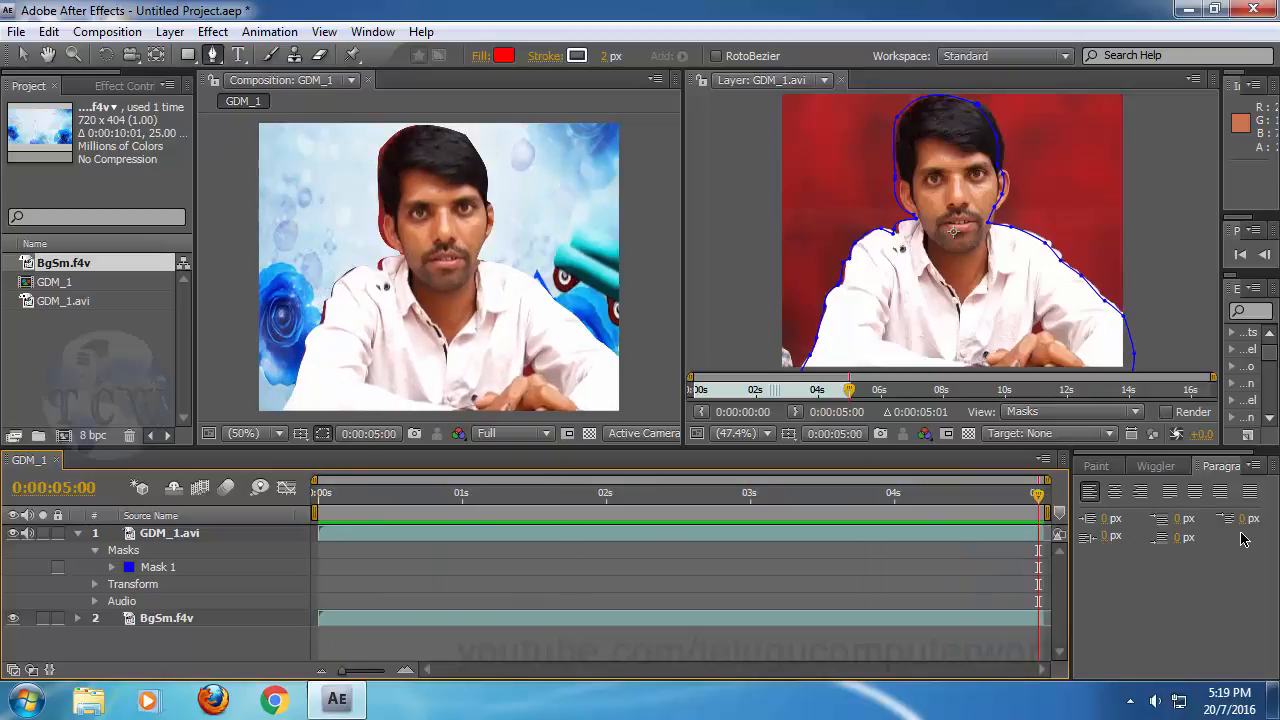
pyautogui.press('space')
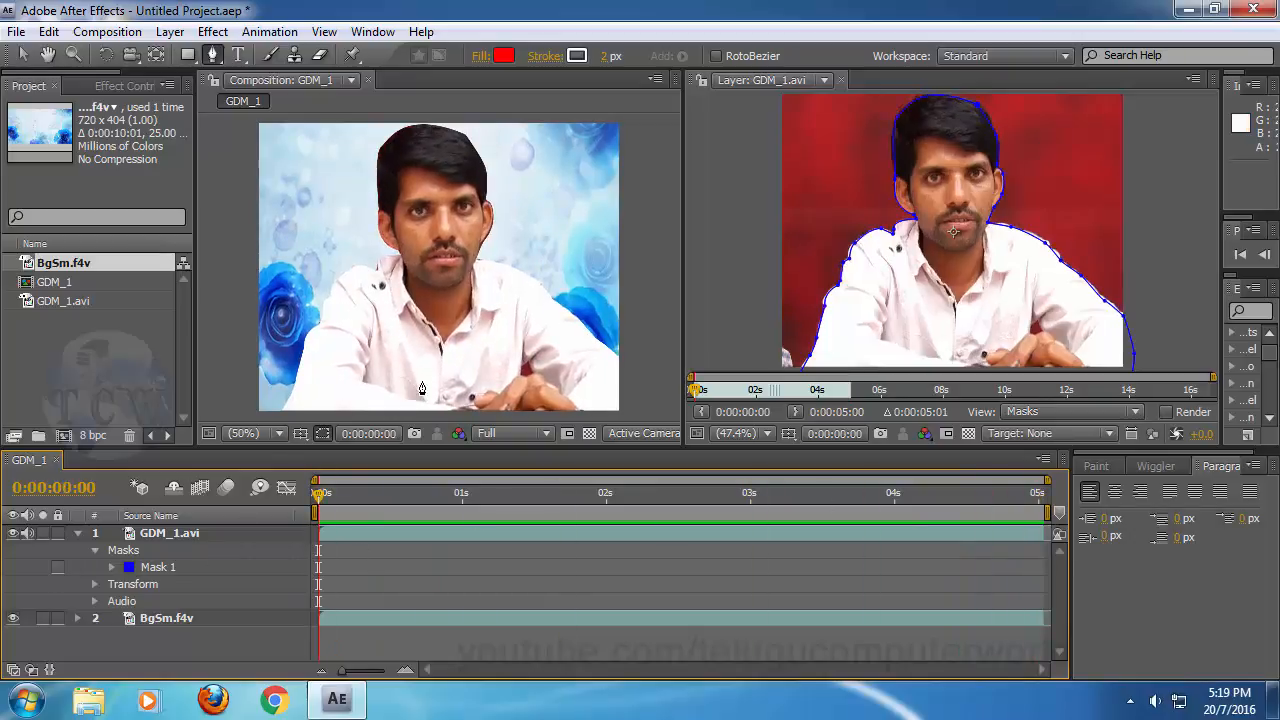
pyautogui.moveTo(376, 500); pyautogui.dragTo(266, 508)
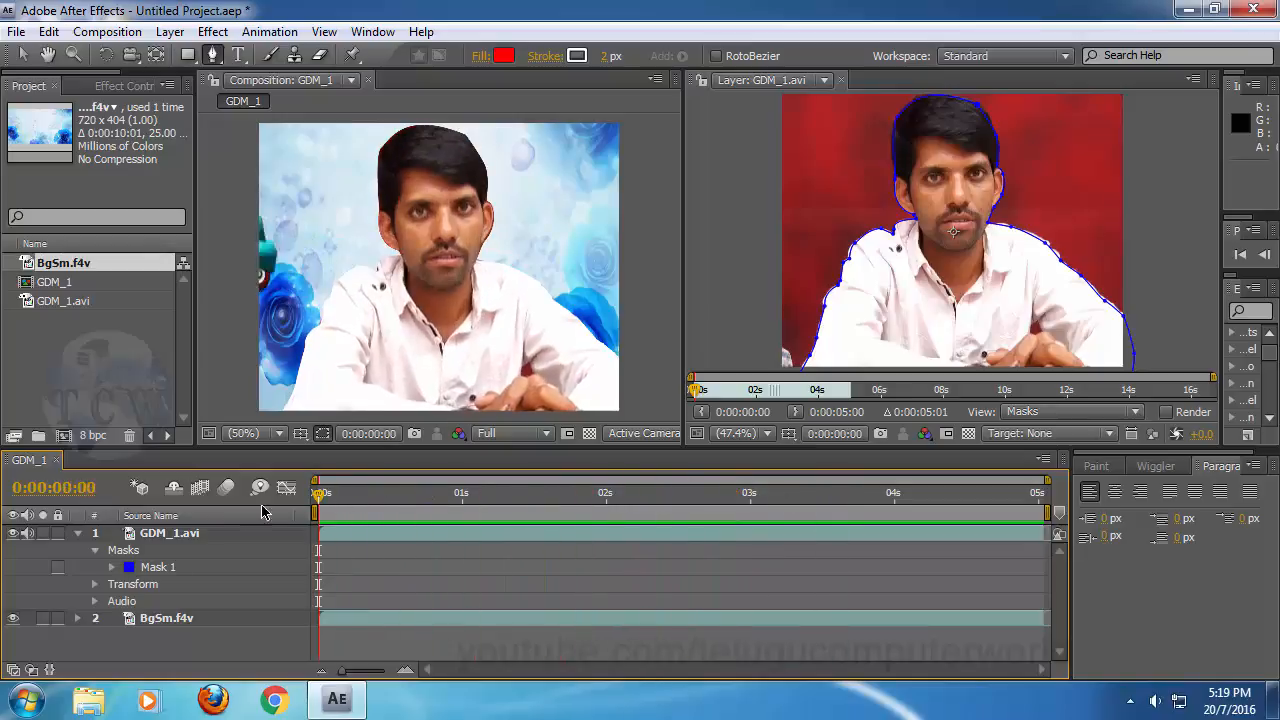
pyautogui.click(112, 567)
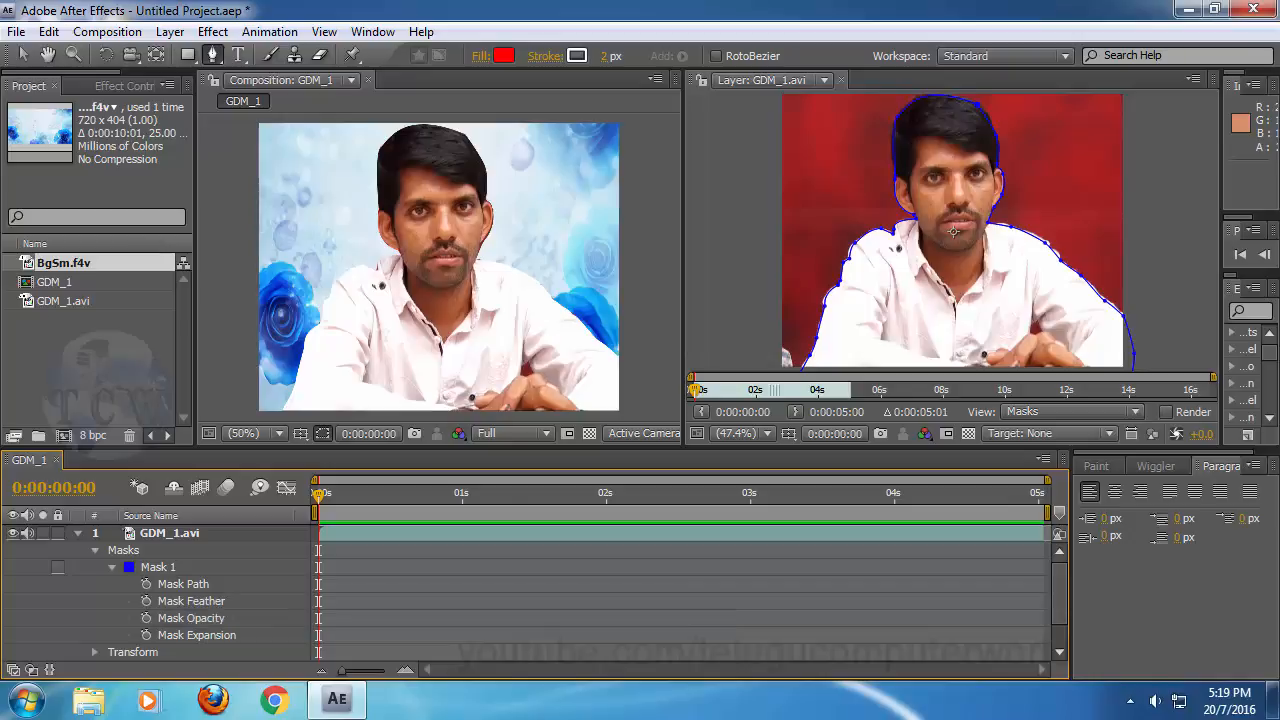
pyautogui.click(24, 58)
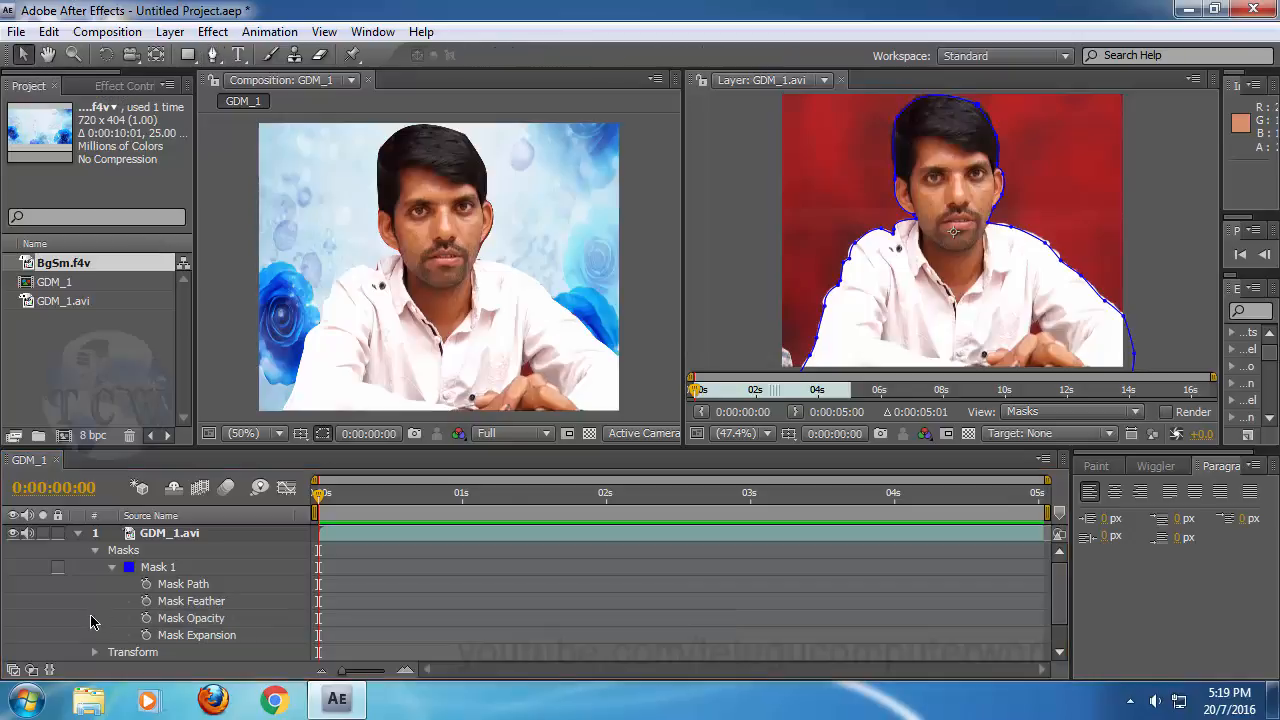
pyautogui.click(146, 585)
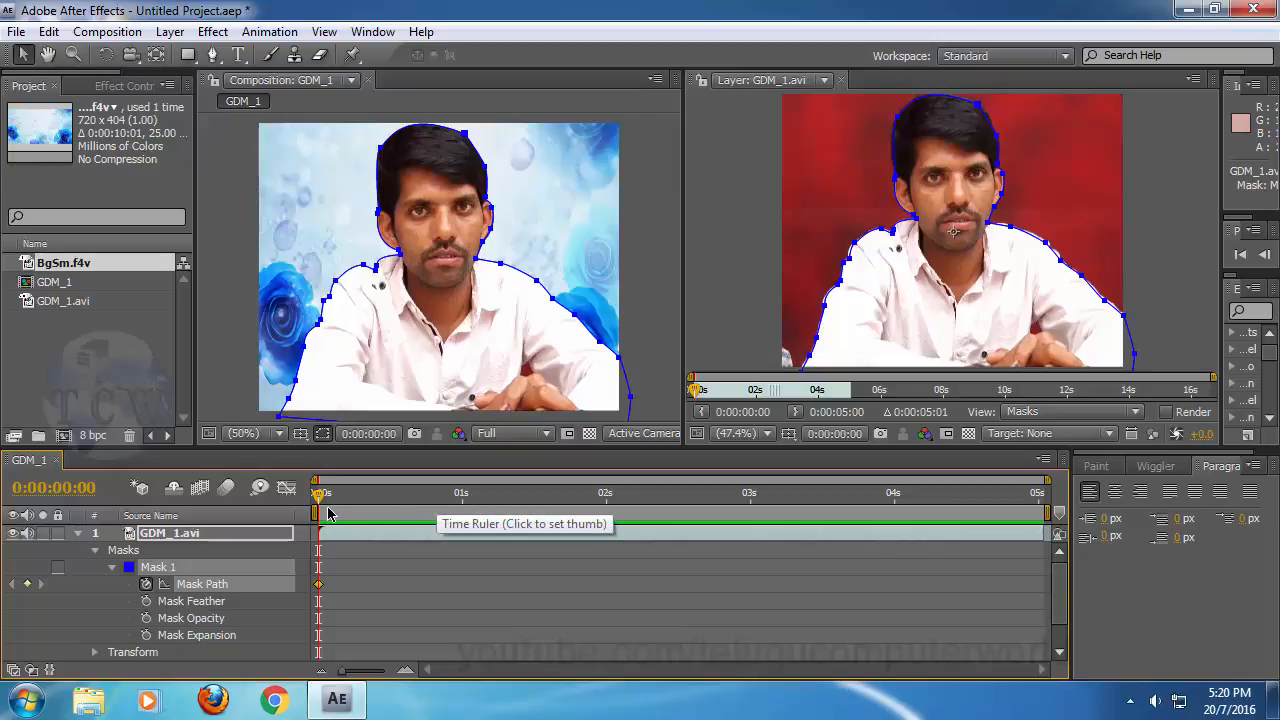
# Step: Add a Mask Path keyframe at 0:00:01:06, just before the man's head moves out of the mask
pyautogui.moveTo(328, 503); pyautogui.dragTo(502, 513)
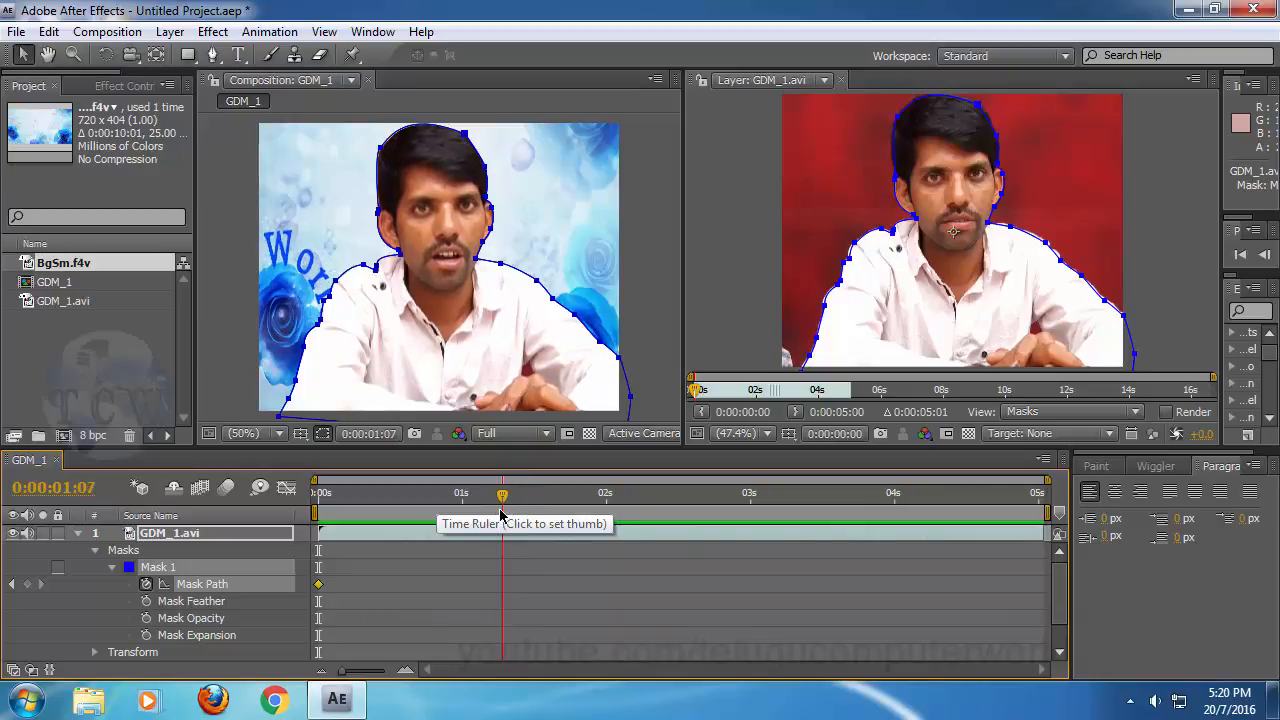
pyautogui.click(502, 514)
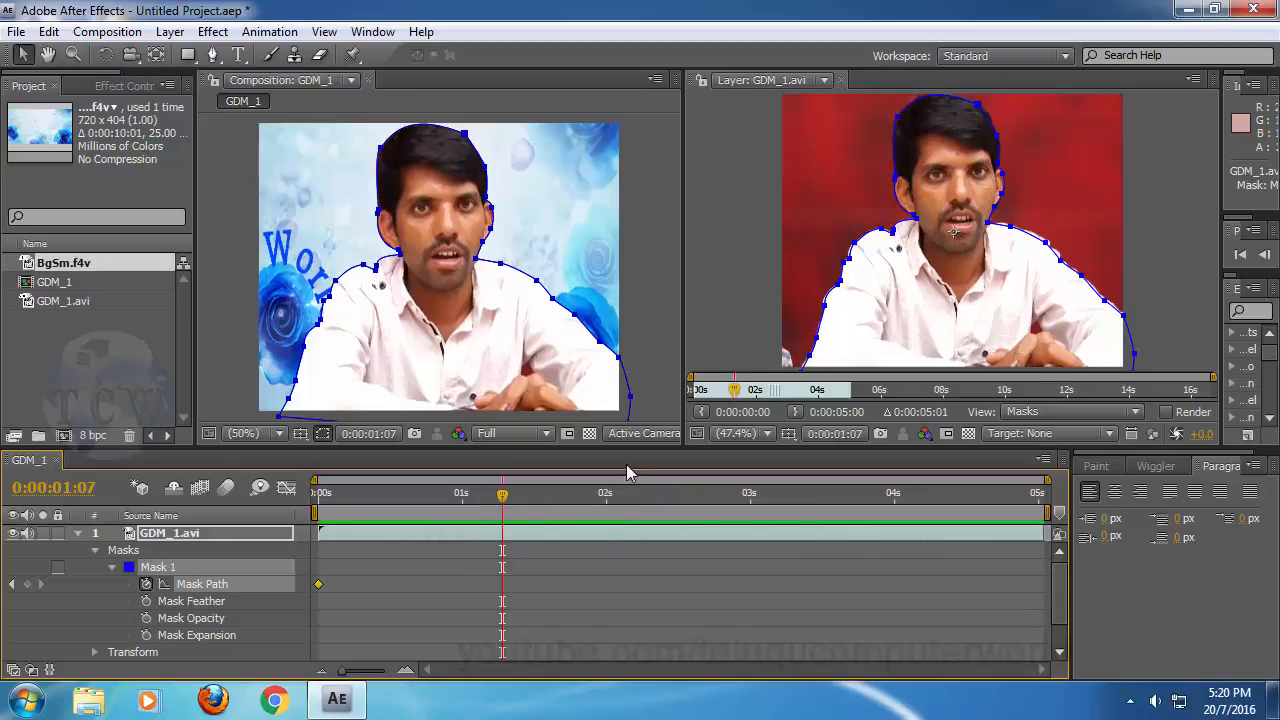
pyautogui.moveTo(502, 505); pyautogui.dragTo(497, 507)
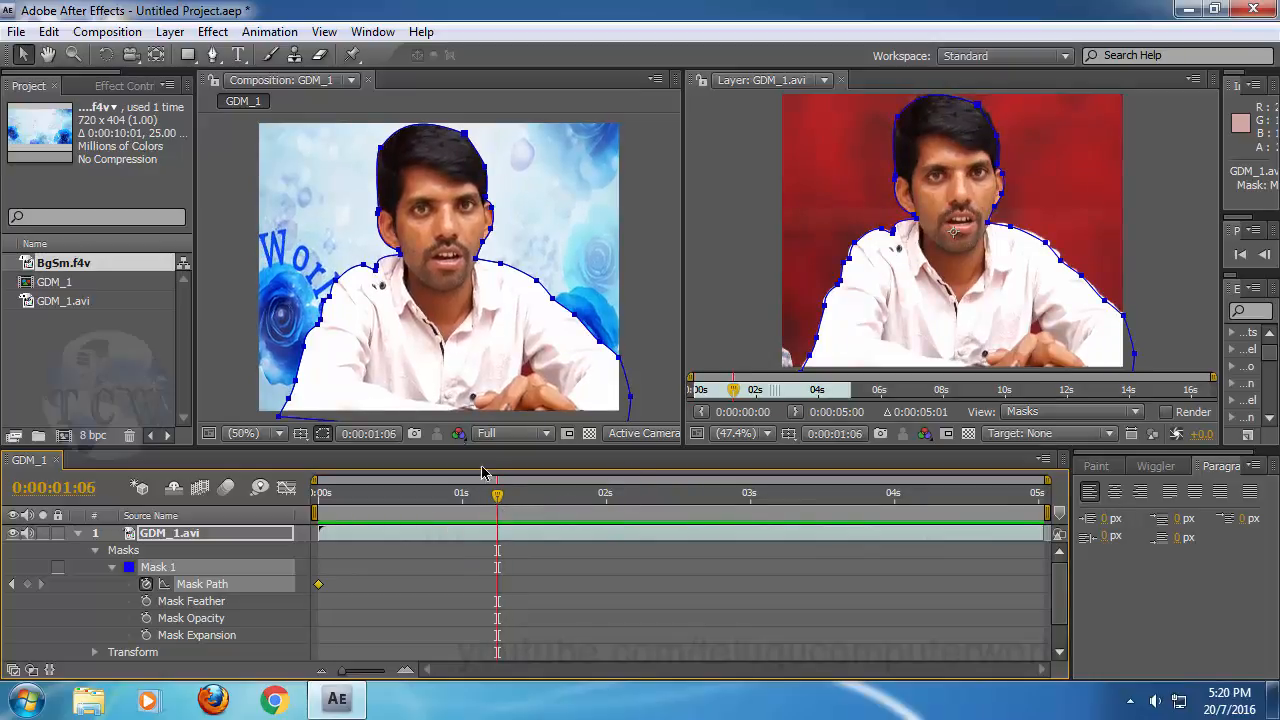
pyautogui.click(27, 584)
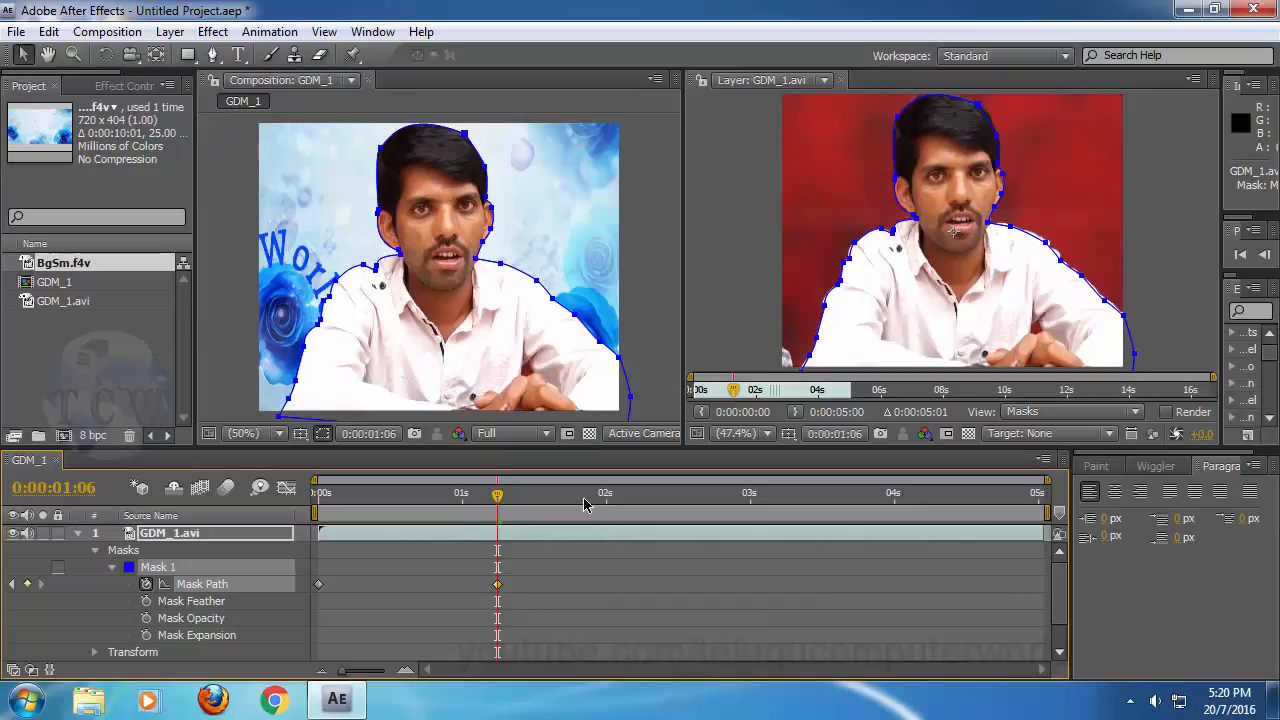
# Step: Advance frame by frame to 0:00:01:16, where the man's head has shifted away from the mask outline
pyautogui.press('pagedown')
pyautogui.press('pagedown')
pyautogui.press('pagedown')
pyautogui.press('pagedown')
pyautogui.press('pagedown')
pyautogui.press('pagedown')
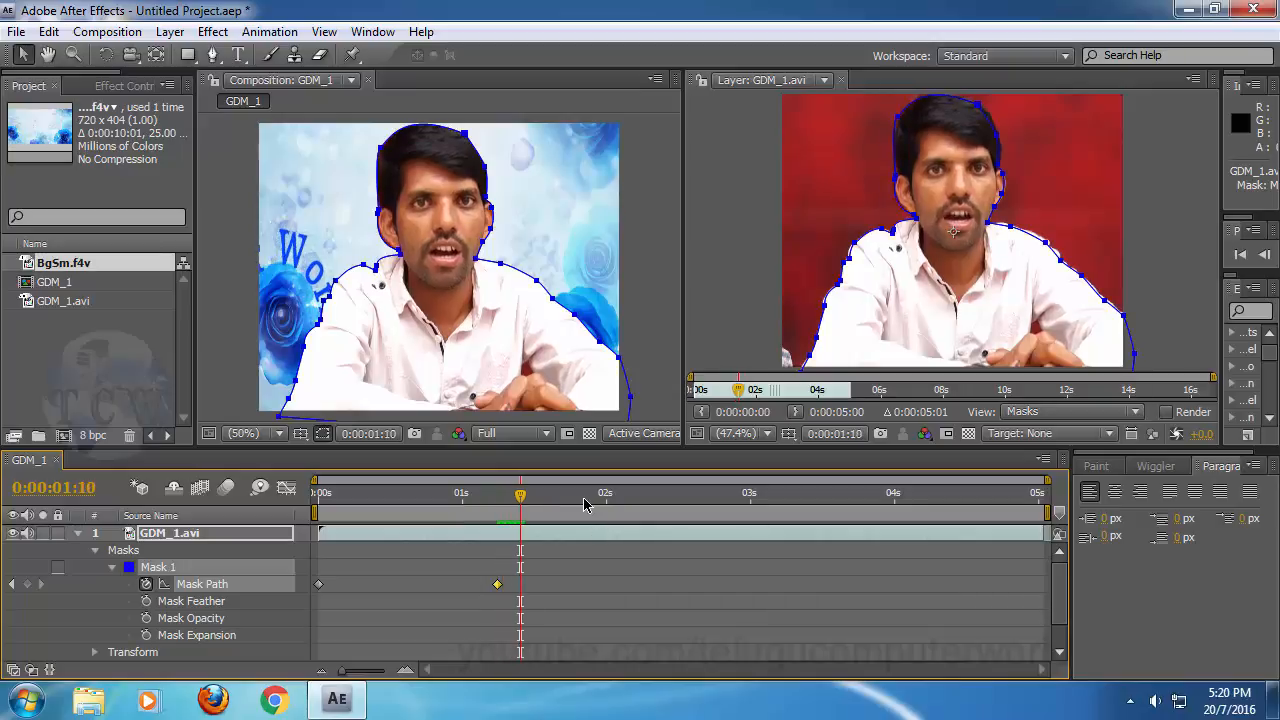
pyautogui.press('pagedown')
pyautogui.press('pagedown')
pyautogui.press('pagedown')
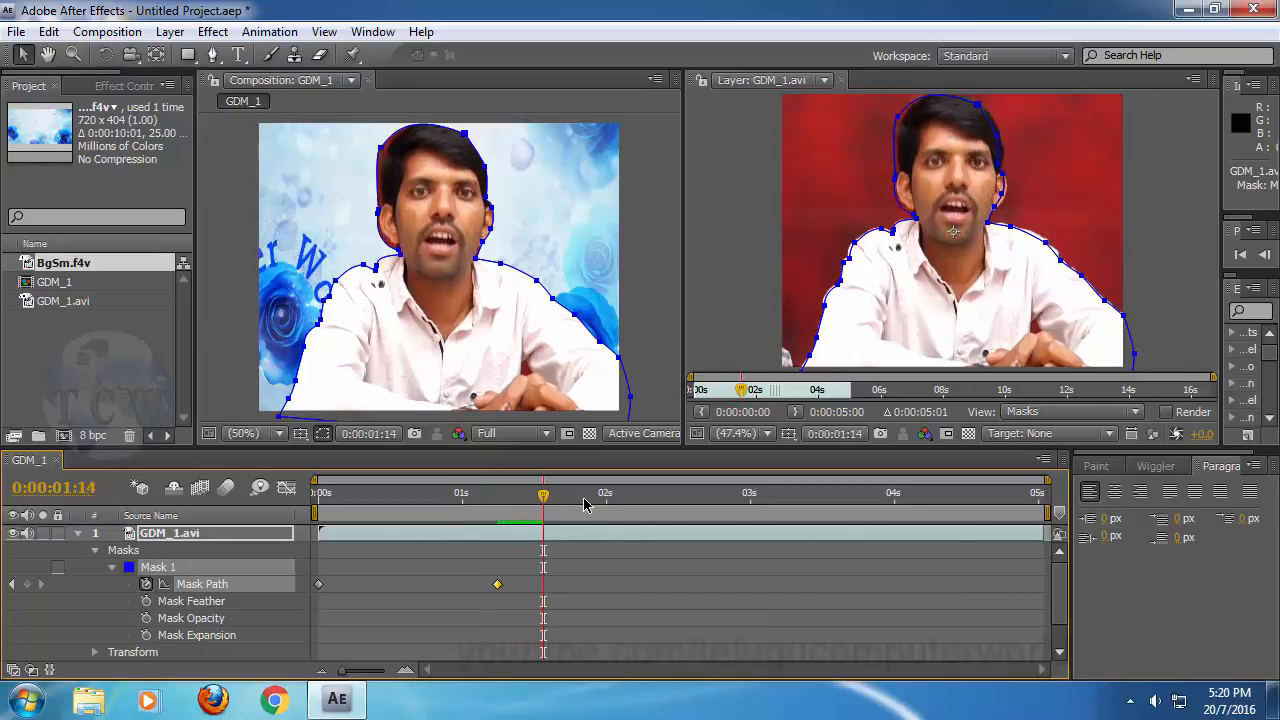
pyautogui.press('pagedown')
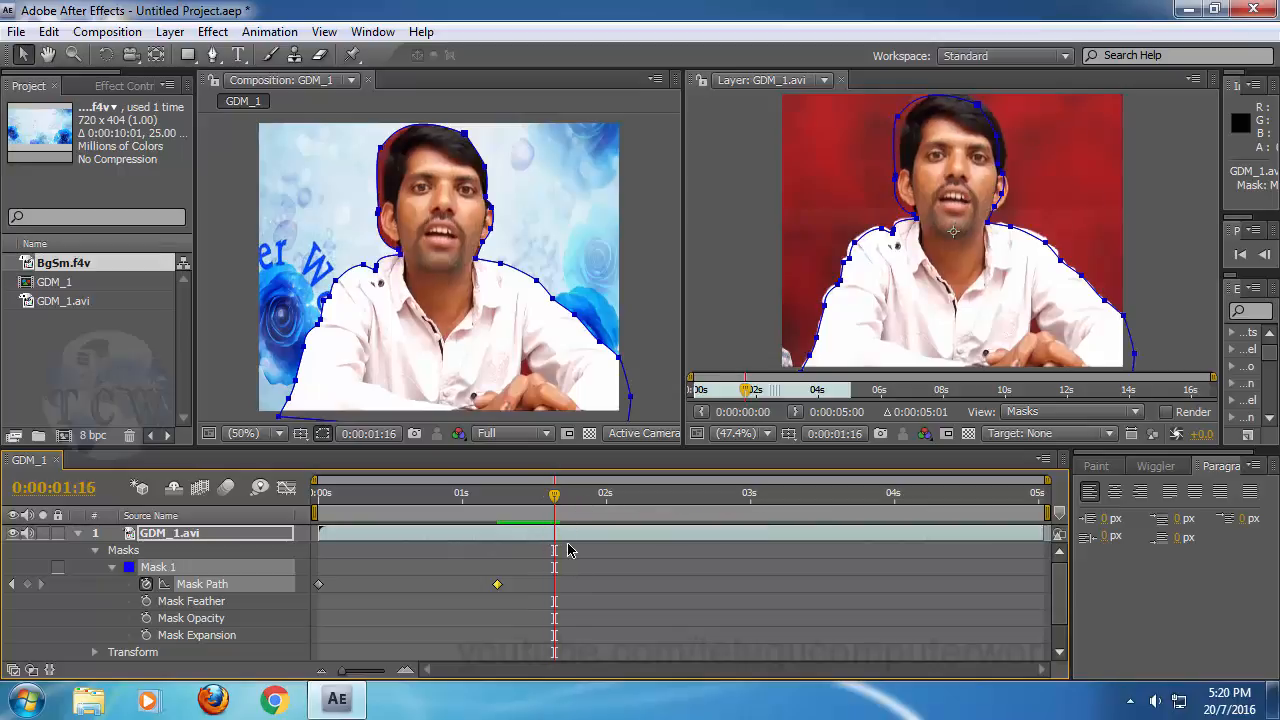
# Step: Reshape the mask at 0:00:01:16 to fit closely around the ear and jaw on the left side of the picture
pyautogui.click(766, 434)
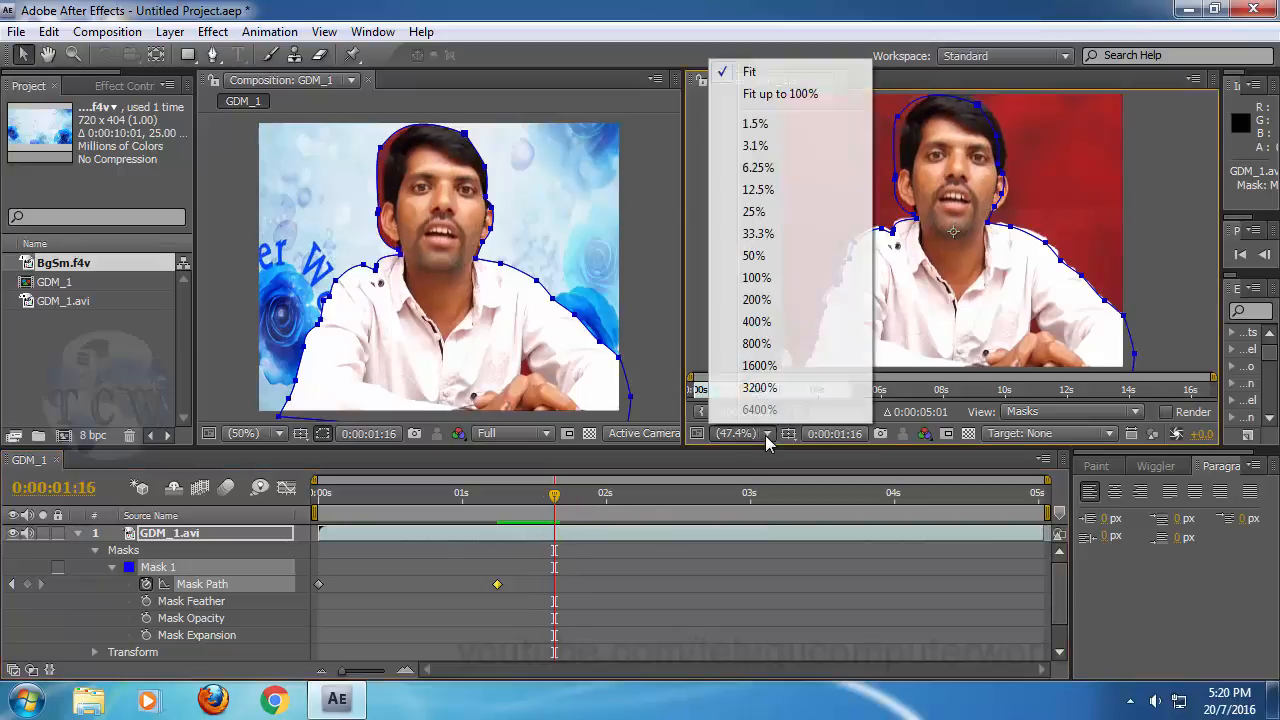
pyautogui.click(762, 278)
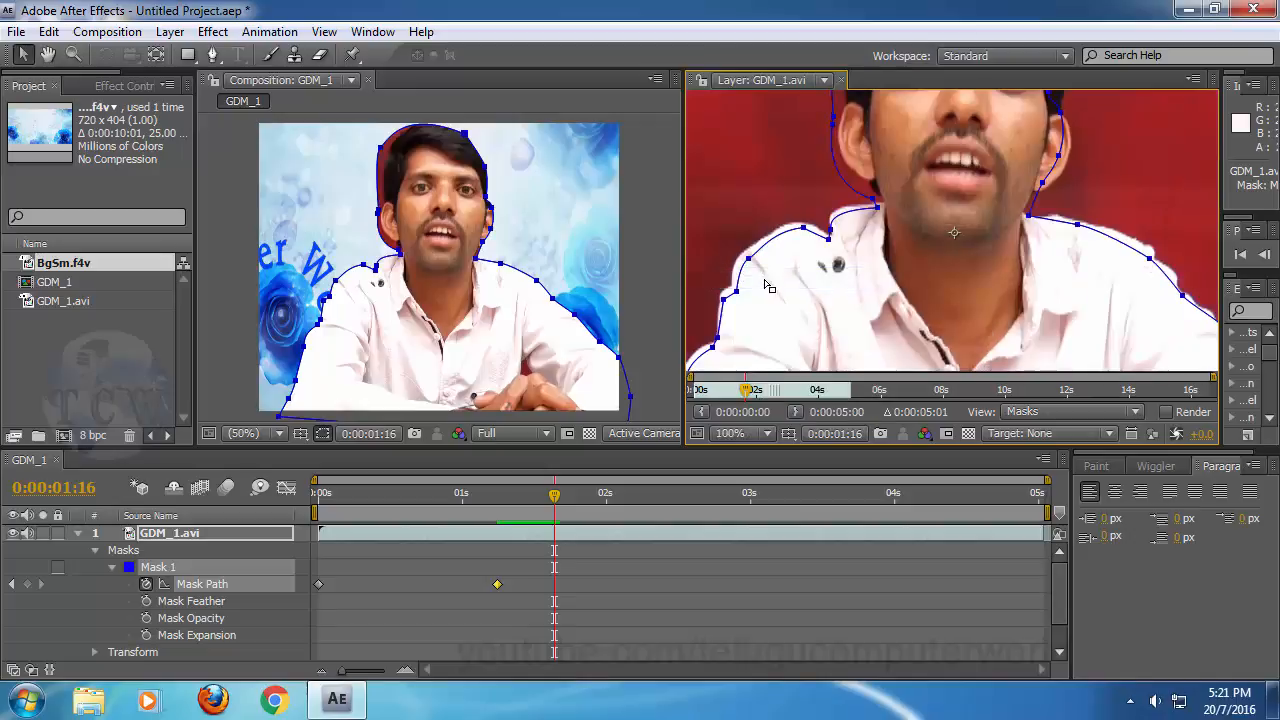
pyautogui.click(766, 434)
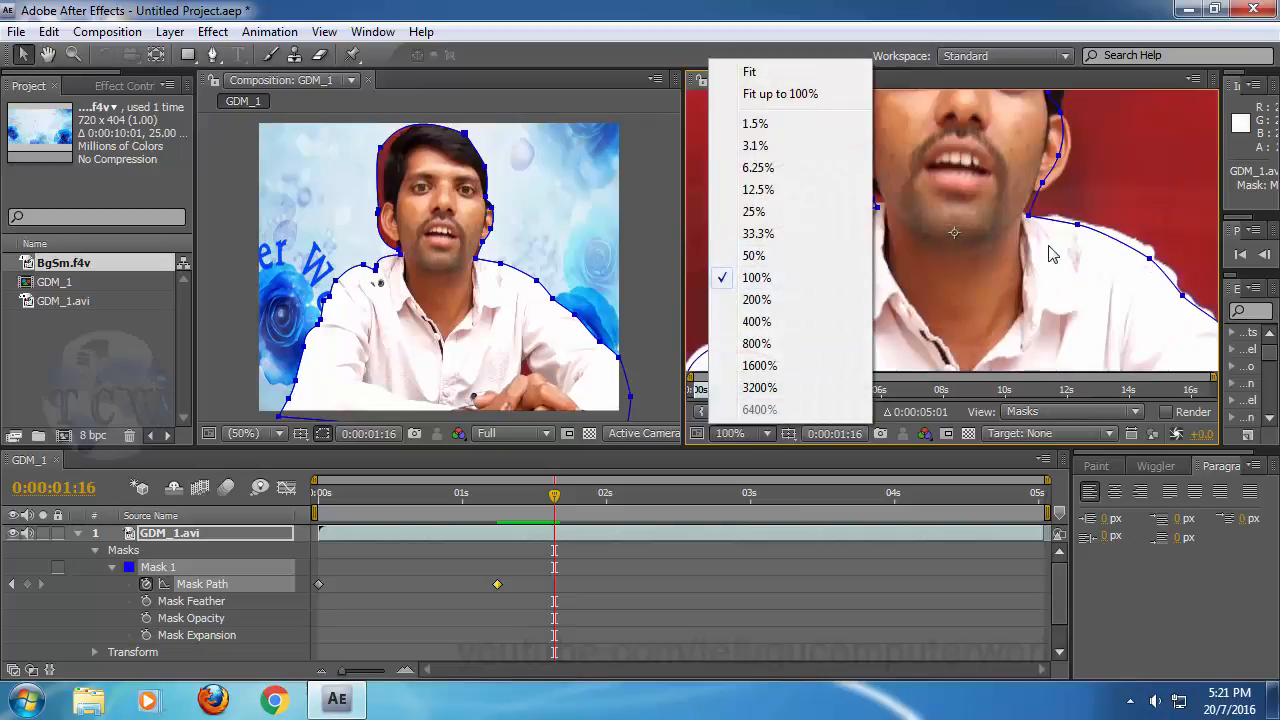
pyautogui.click(942, 8)
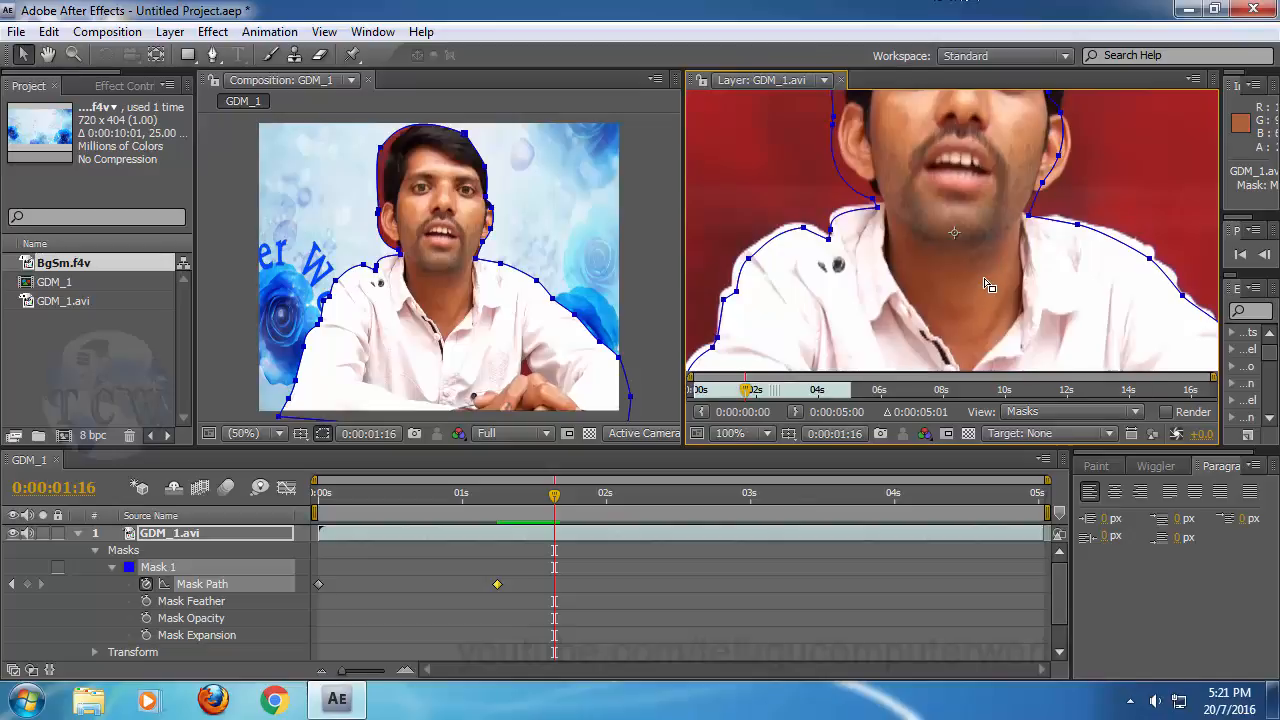
pyautogui.press('h')
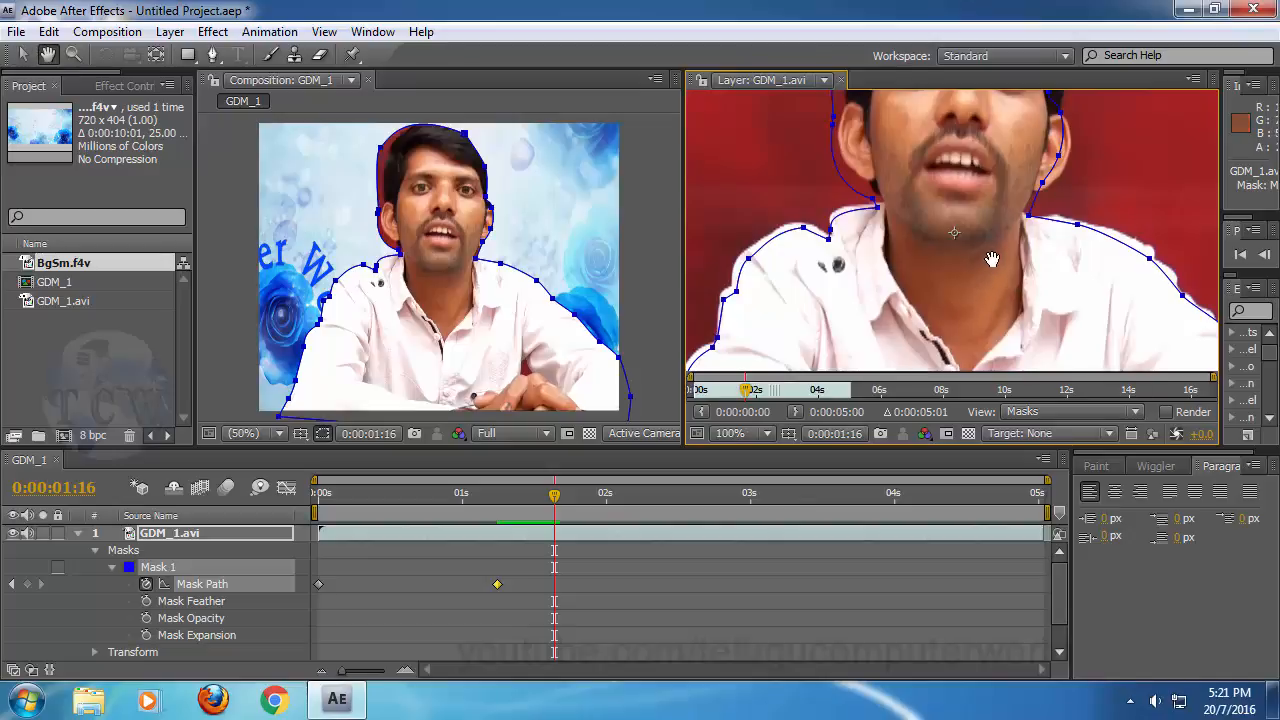
pyautogui.moveTo(991, 263); pyautogui.dragTo(936, 368)
pyautogui.moveTo(940, 198); pyautogui.dragTo(952, 233)
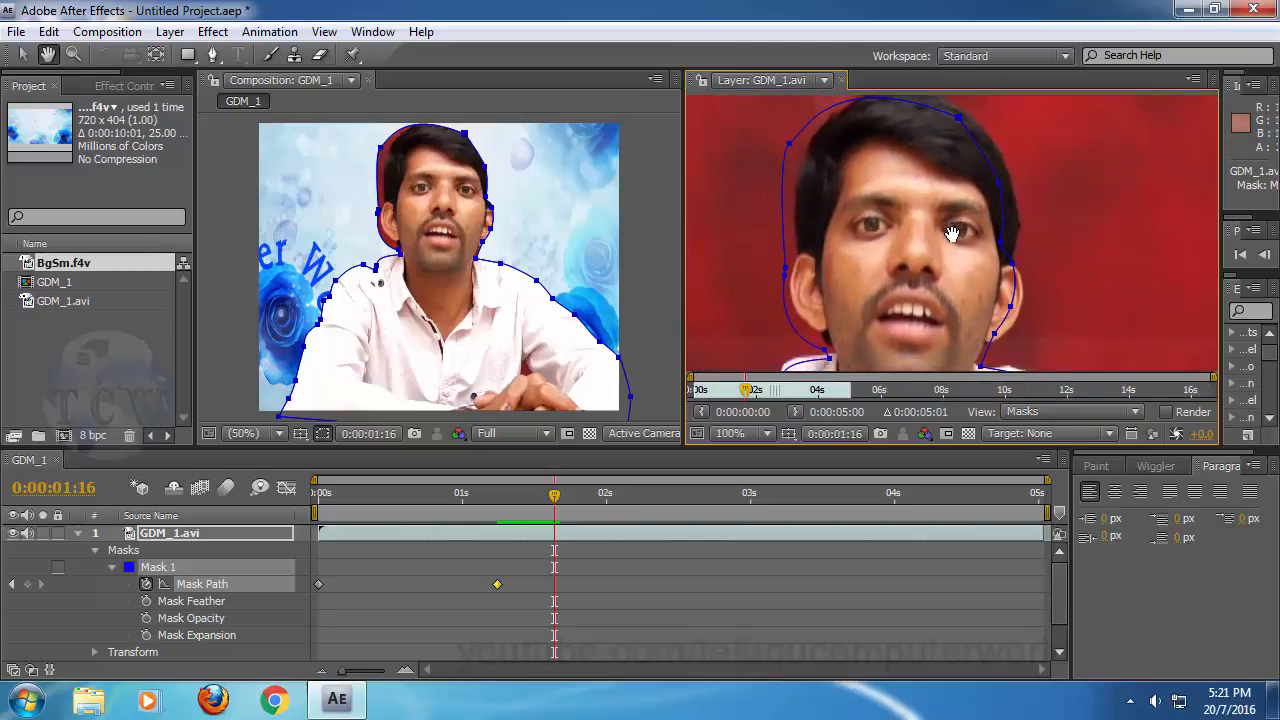
pyautogui.press('v')
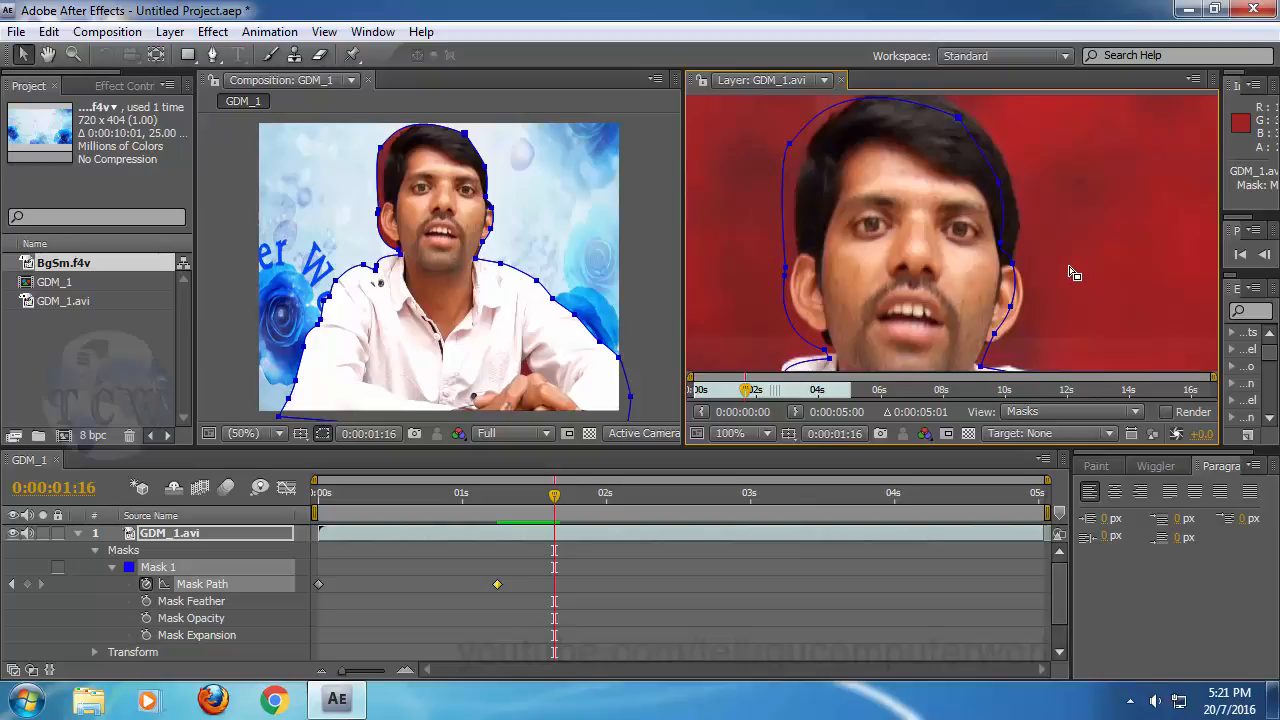
pyautogui.click(1050, 268)
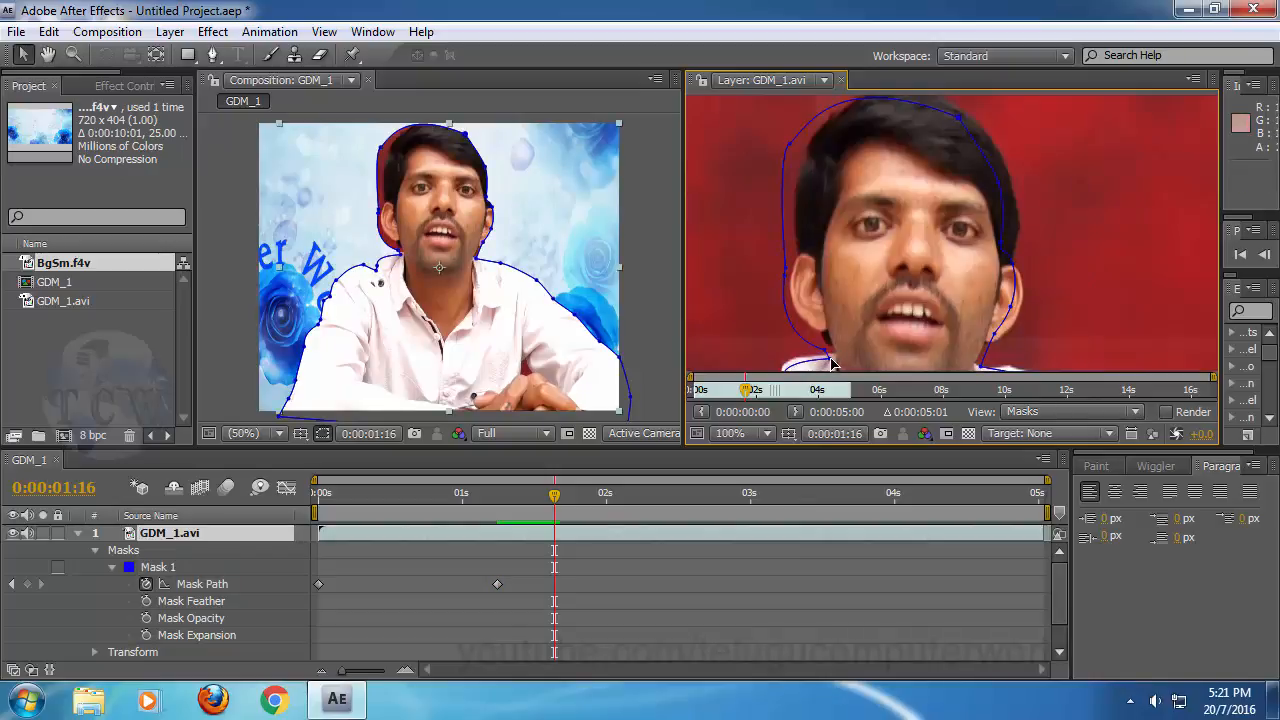
pyautogui.moveTo(831, 362)
pyautogui.mouseDown()
pyautogui.moveTo(826, 328)
pyautogui.moveTo(834, 341)
pyautogui.mouseUp()
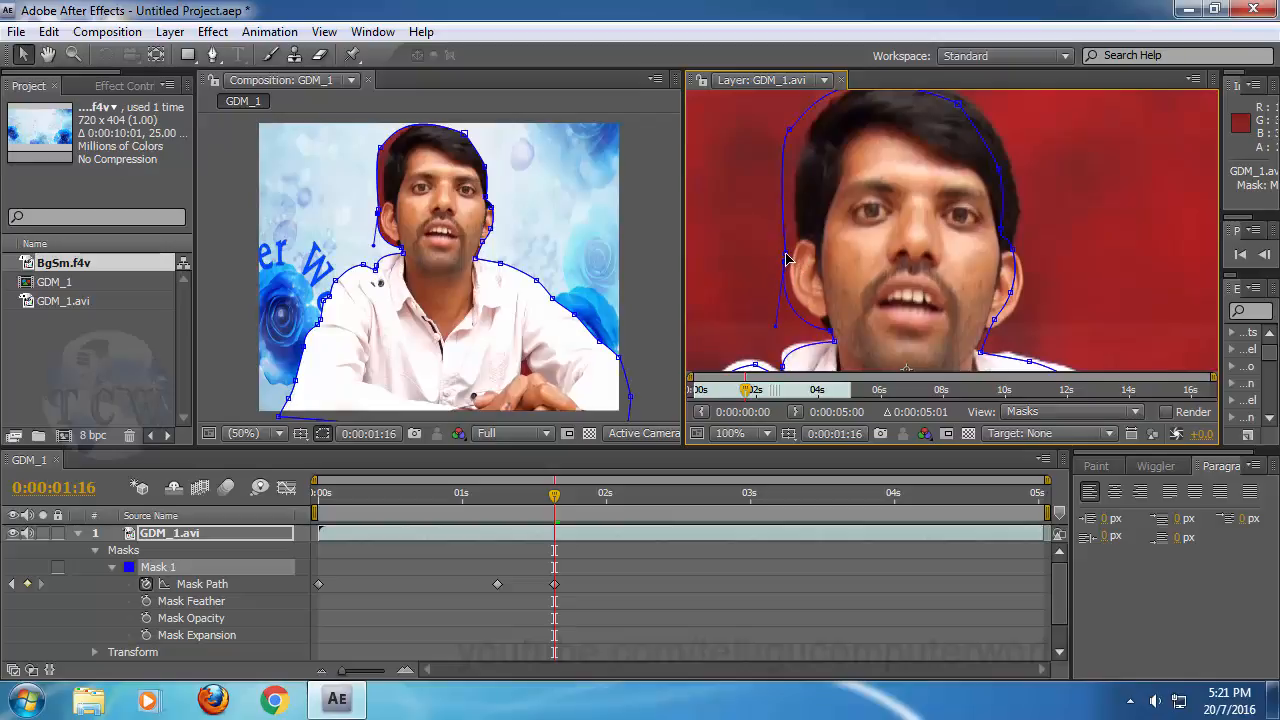
pyautogui.click(785, 255)
pyautogui.moveTo(786, 260); pyautogui.dragTo(797, 250)
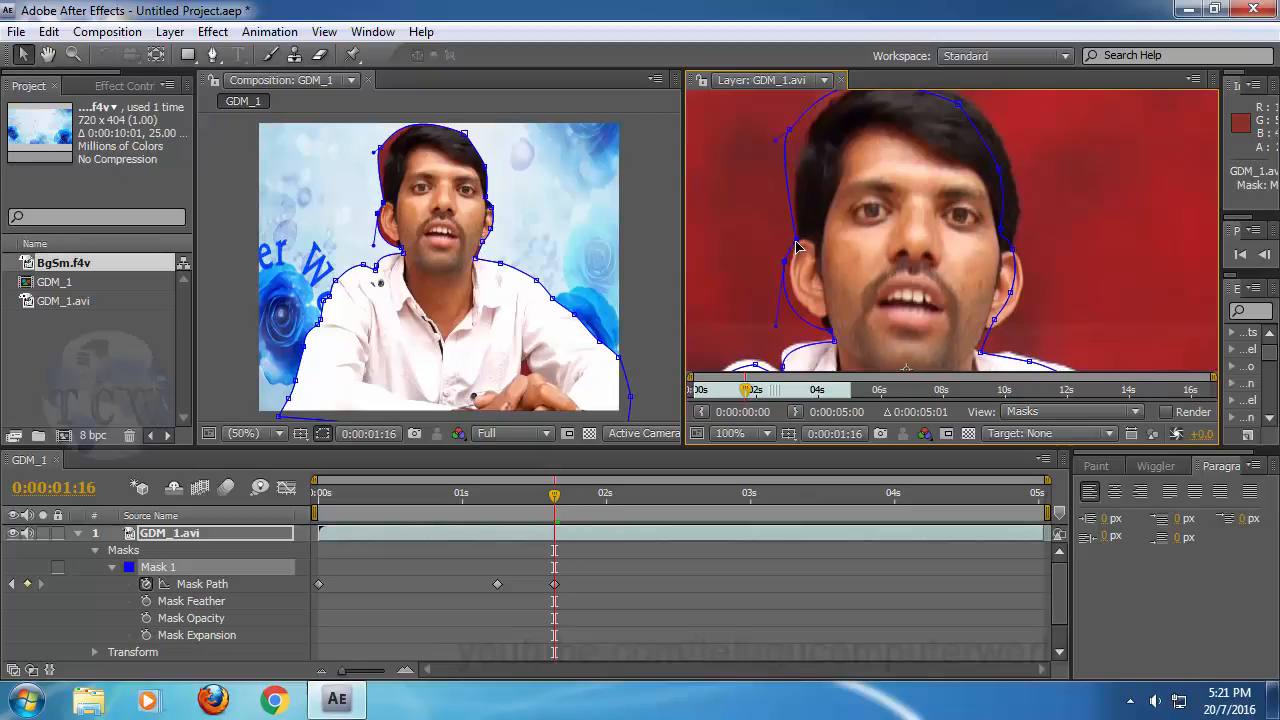
pyautogui.moveTo(800, 246); pyautogui.dragTo(804, 234)
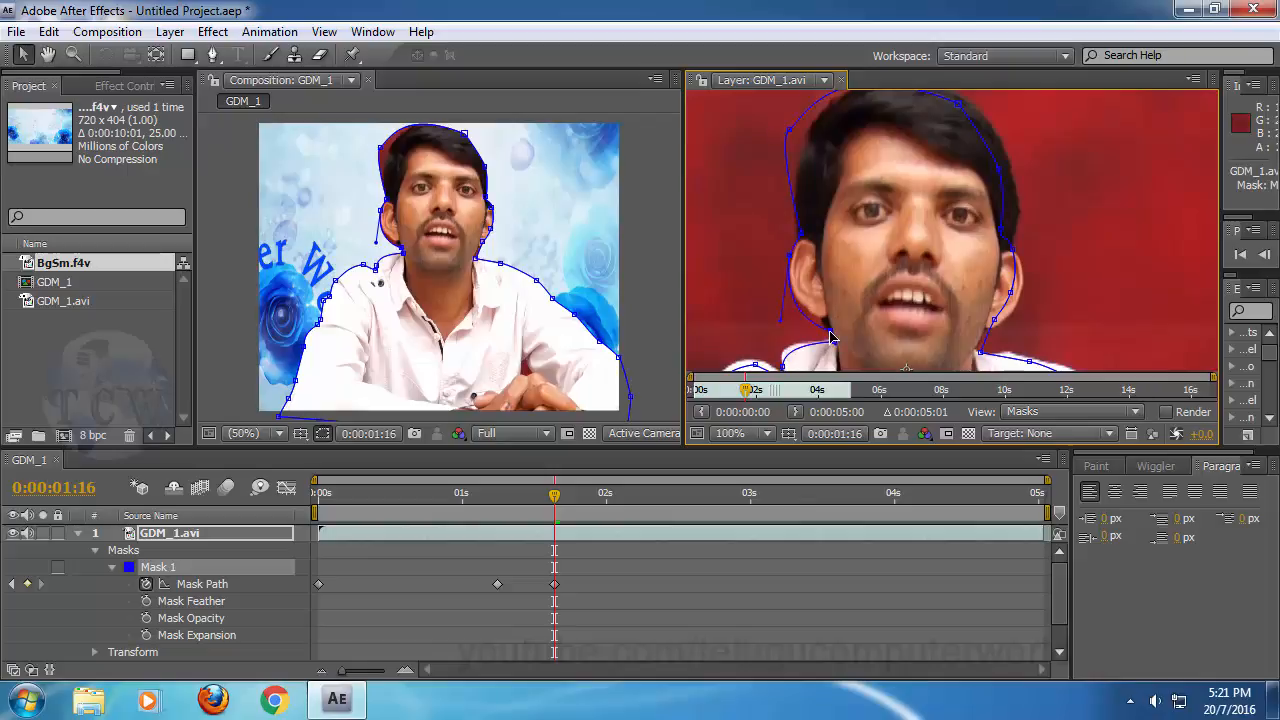
pyautogui.moveTo(831, 337); pyautogui.dragTo(825, 323)
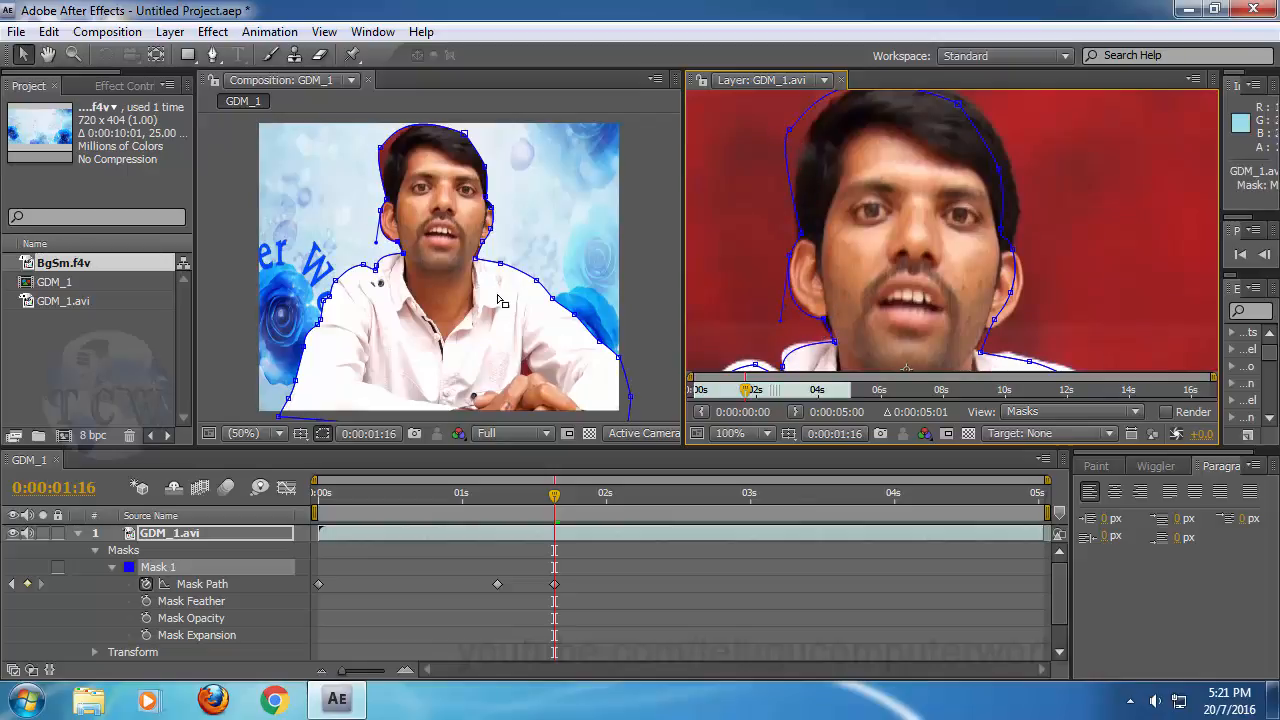
pyautogui.click(270, 434)
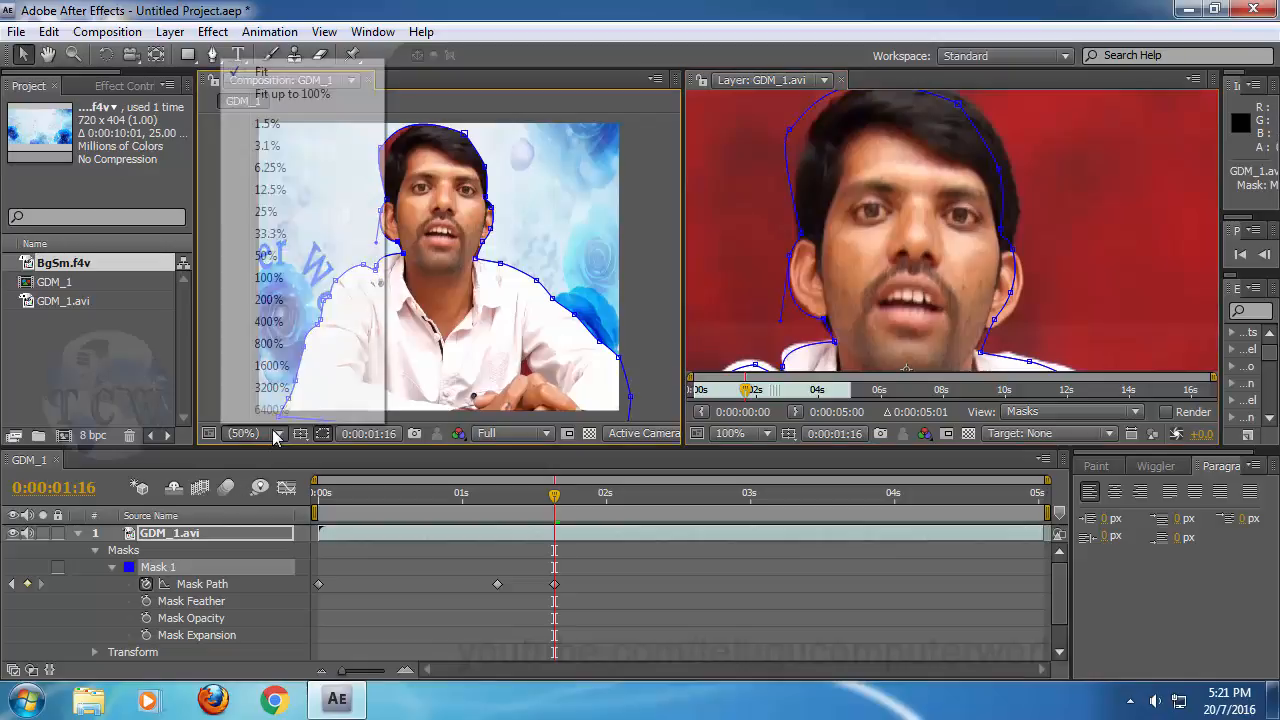
pyautogui.click(268, 278)
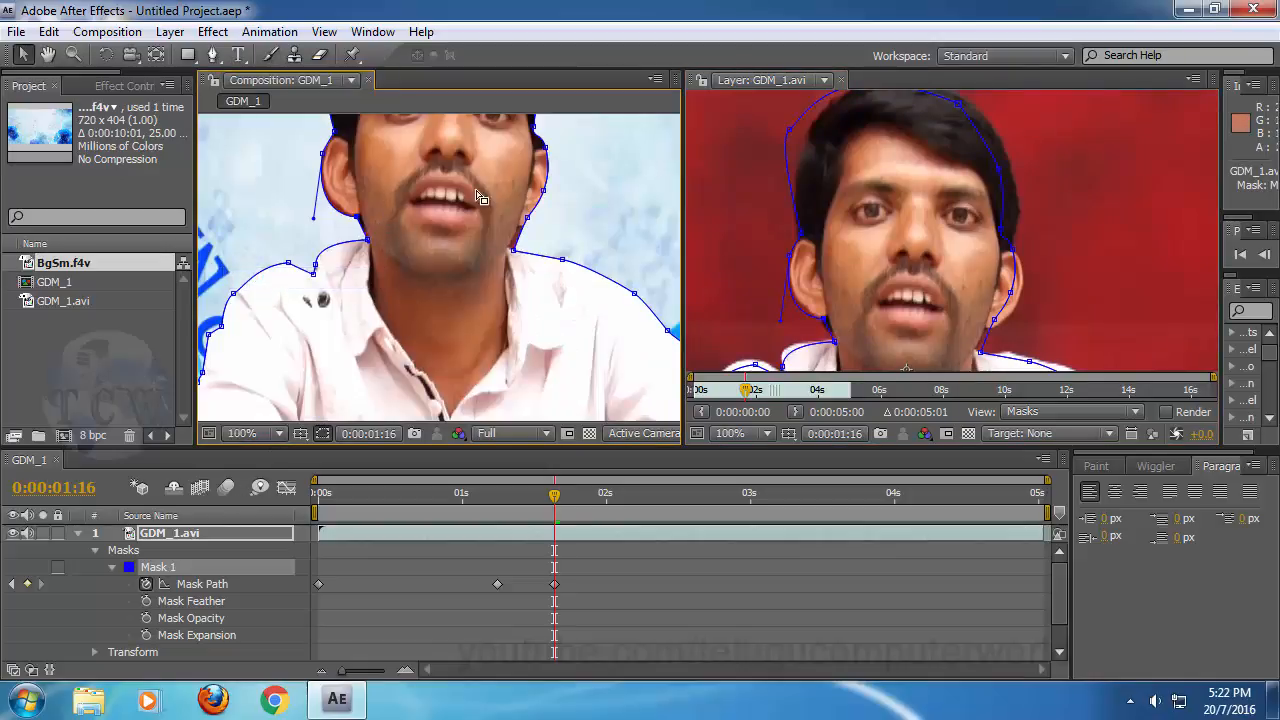
pyautogui.click(270, 434)
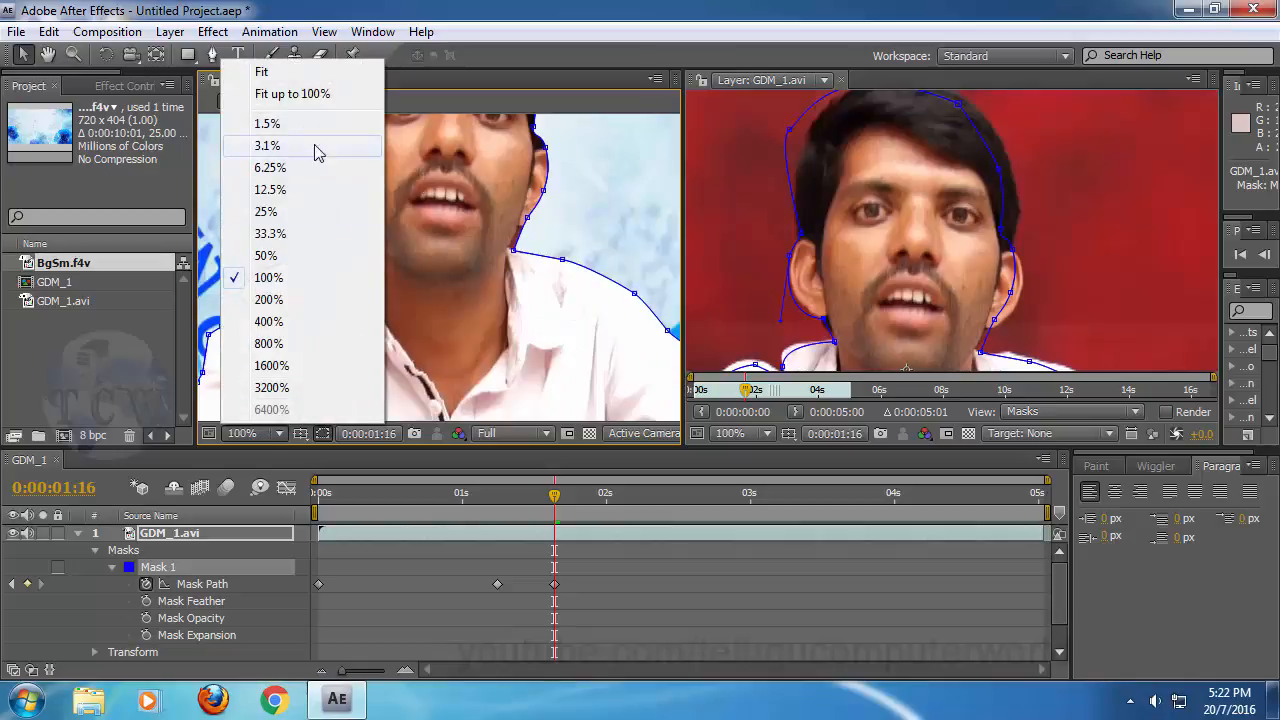
pyautogui.click(287, 74)
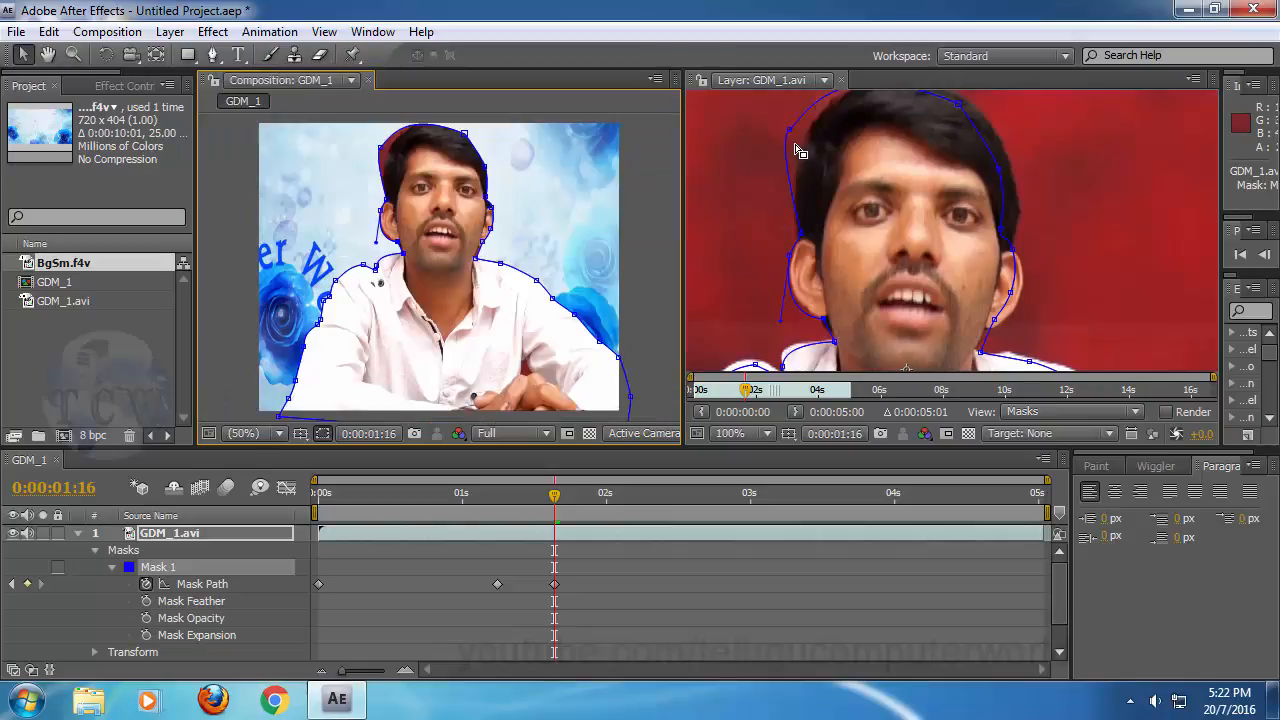
# Step: Move the mask points at the left side and crown of the head inward to follow the hair outline
pyautogui.press('h')
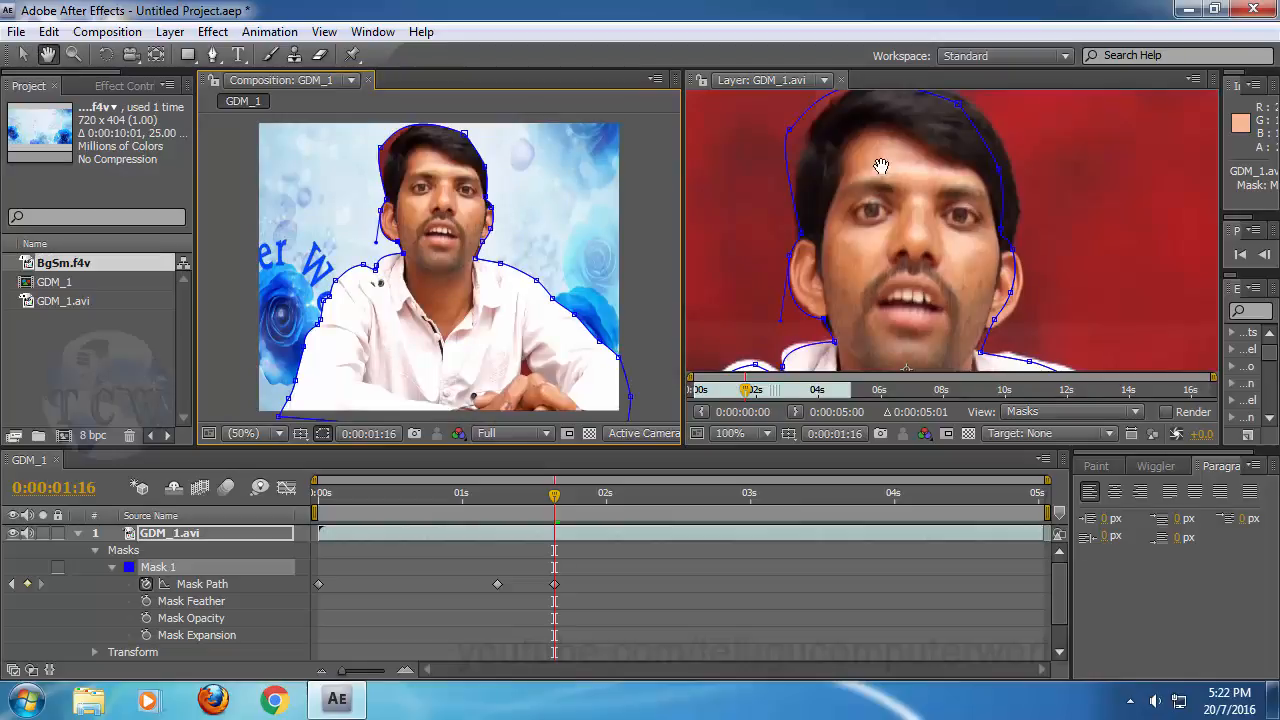
pyautogui.moveTo(874, 166); pyautogui.dragTo(915, 215)
pyautogui.press('v')
pyautogui.moveTo(825, 190)
pyautogui.mouseDown()
pyautogui.moveTo(848, 186)
pyautogui.moveTo(843, 201)
pyautogui.mouseUp()
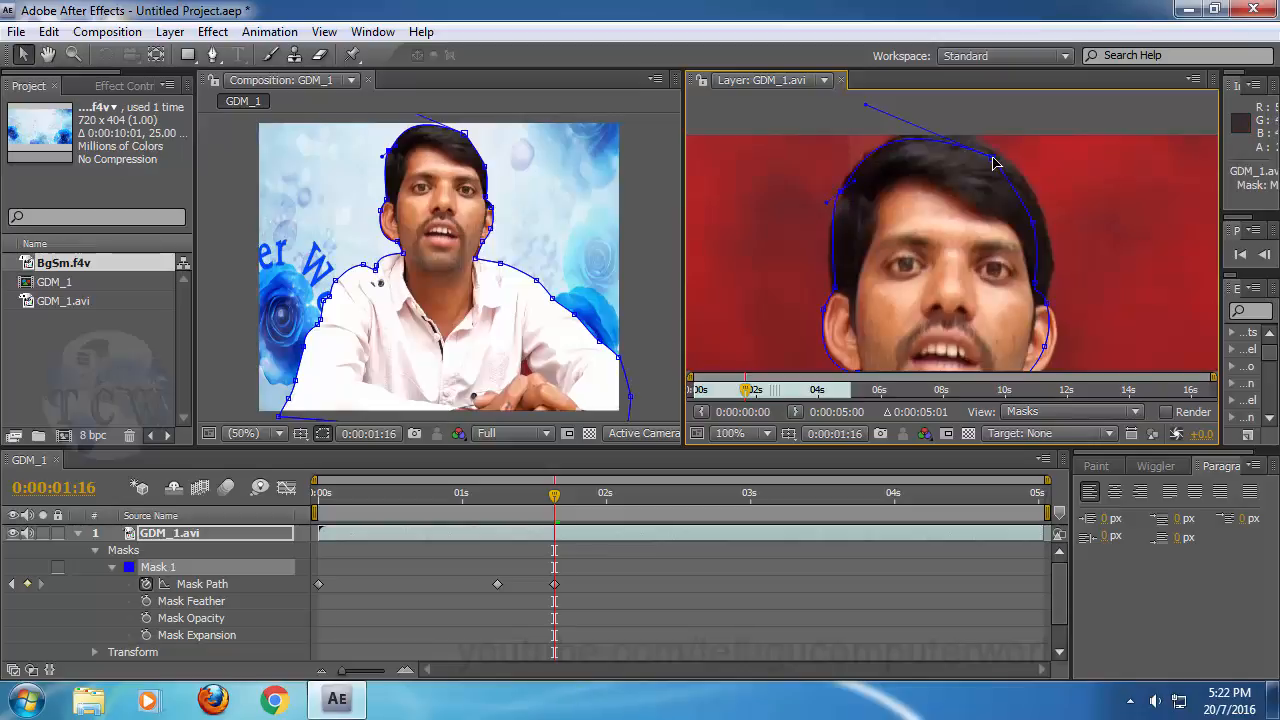
pyautogui.moveTo(995, 159); pyautogui.dragTo(1002, 155)
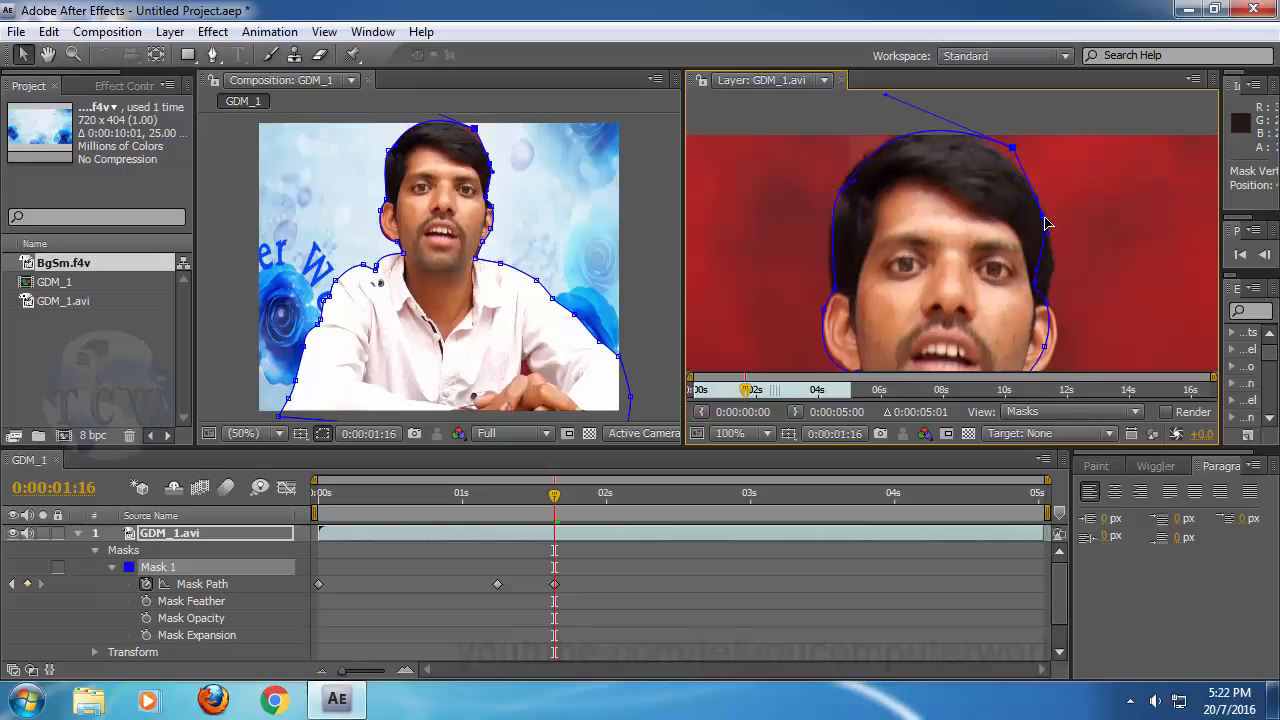
pyautogui.click(1042, 217)
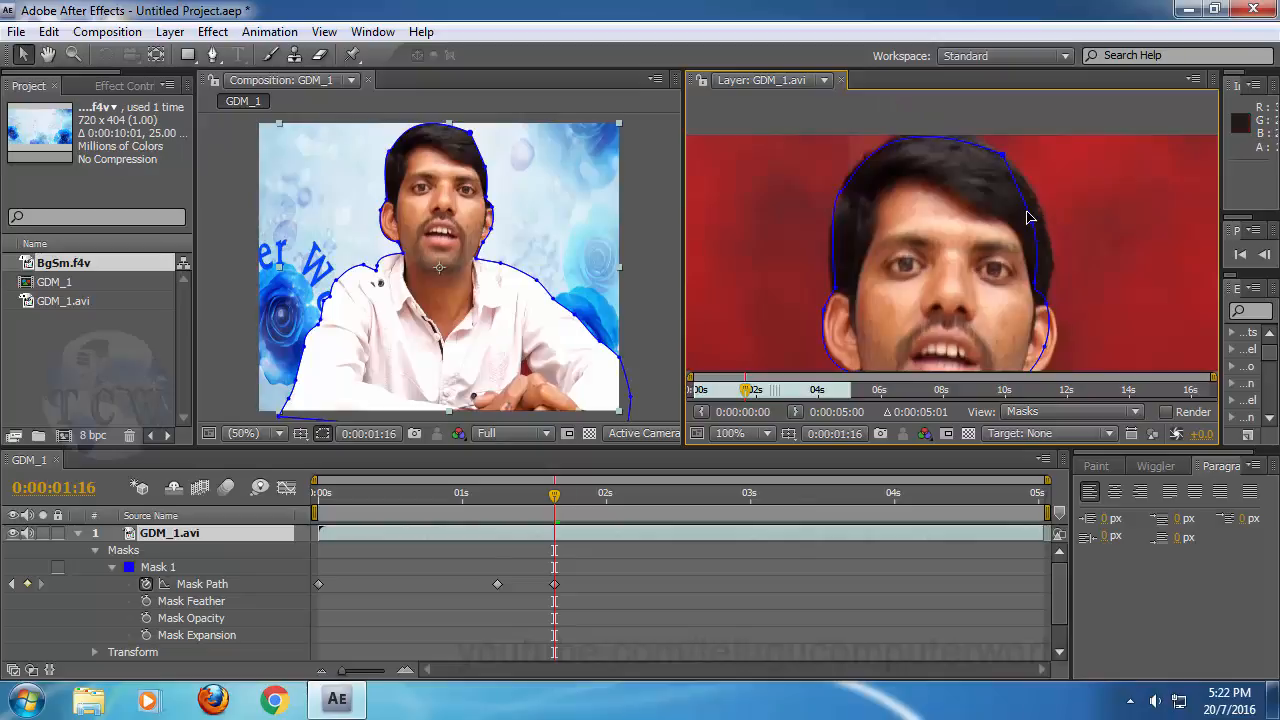
pyautogui.click(1036, 221)
pyautogui.click(1030, 215)
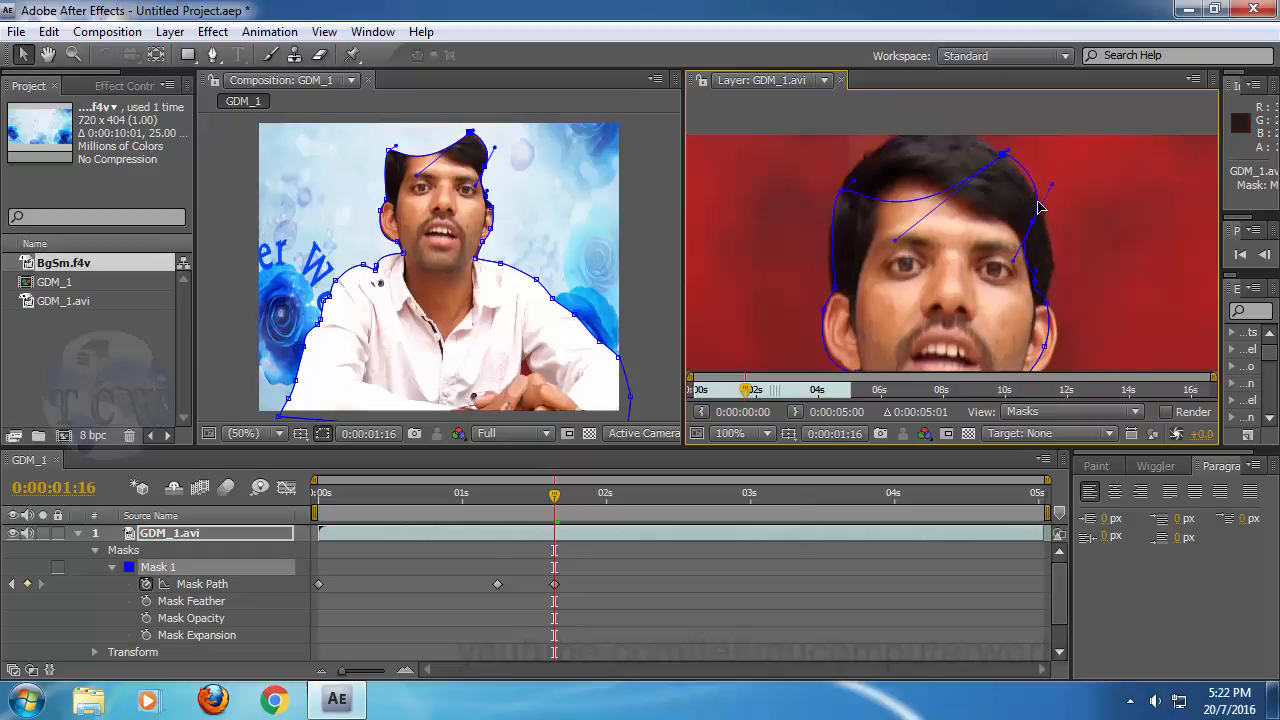
pyautogui.hotkey('ctrl', 'z')
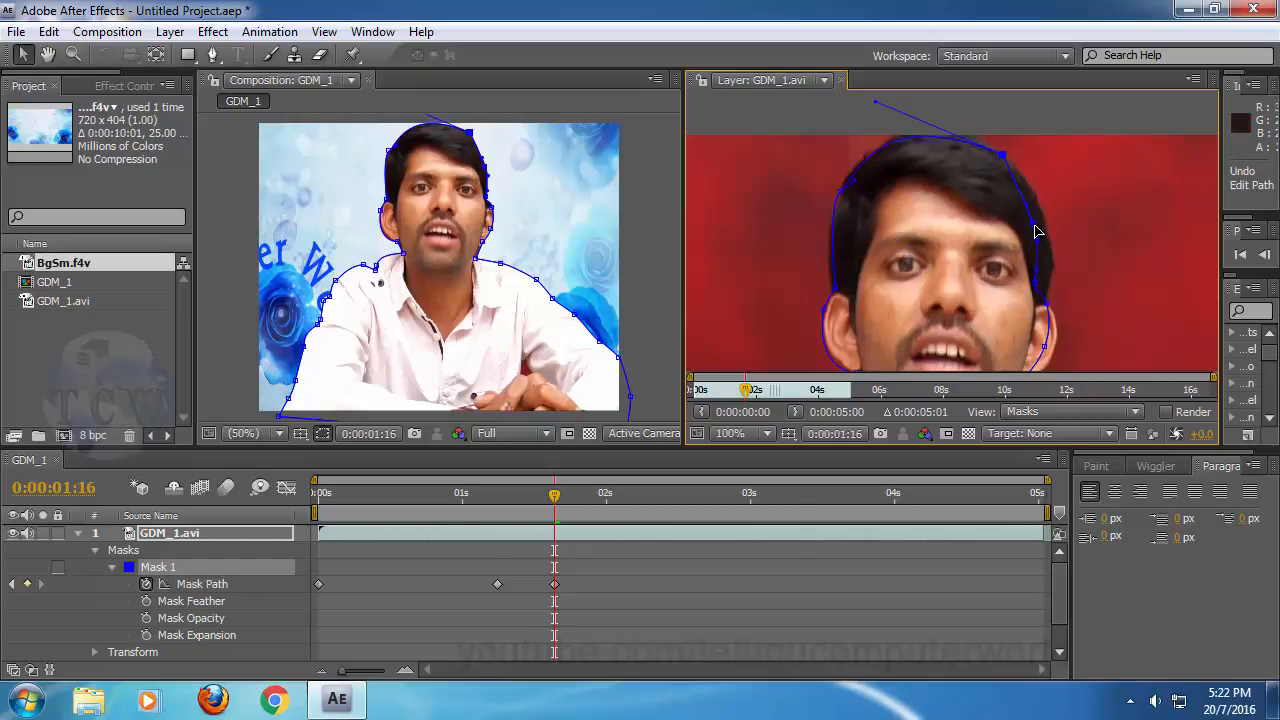
# Step: Nudge the mask point at the upper right of the hair slightly upward to cover the crown
pyautogui.moveTo(1036, 232); pyautogui.dragTo(1043, 230)
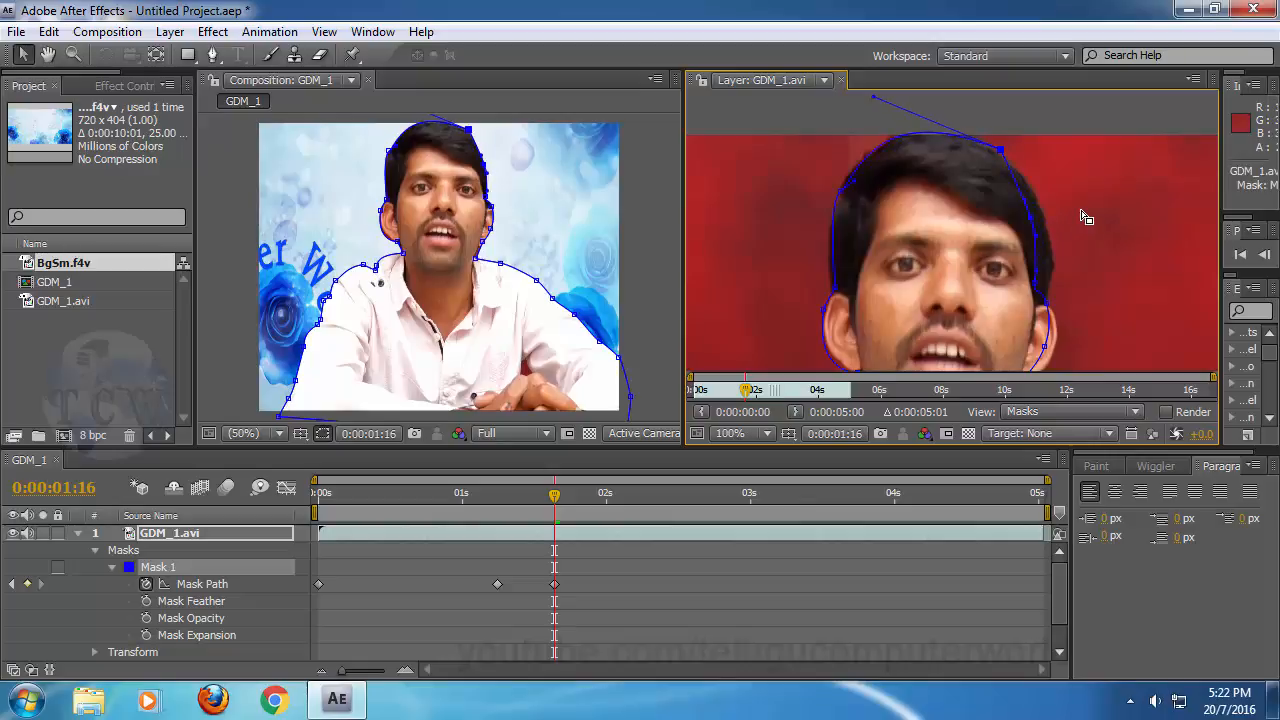
pyautogui.click(1080, 214)
pyautogui.click(1000, 149)
pyautogui.moveTo(1001, 149); pyautogui.dragTo(999, 150)
pyautogui.click(1035, 228)
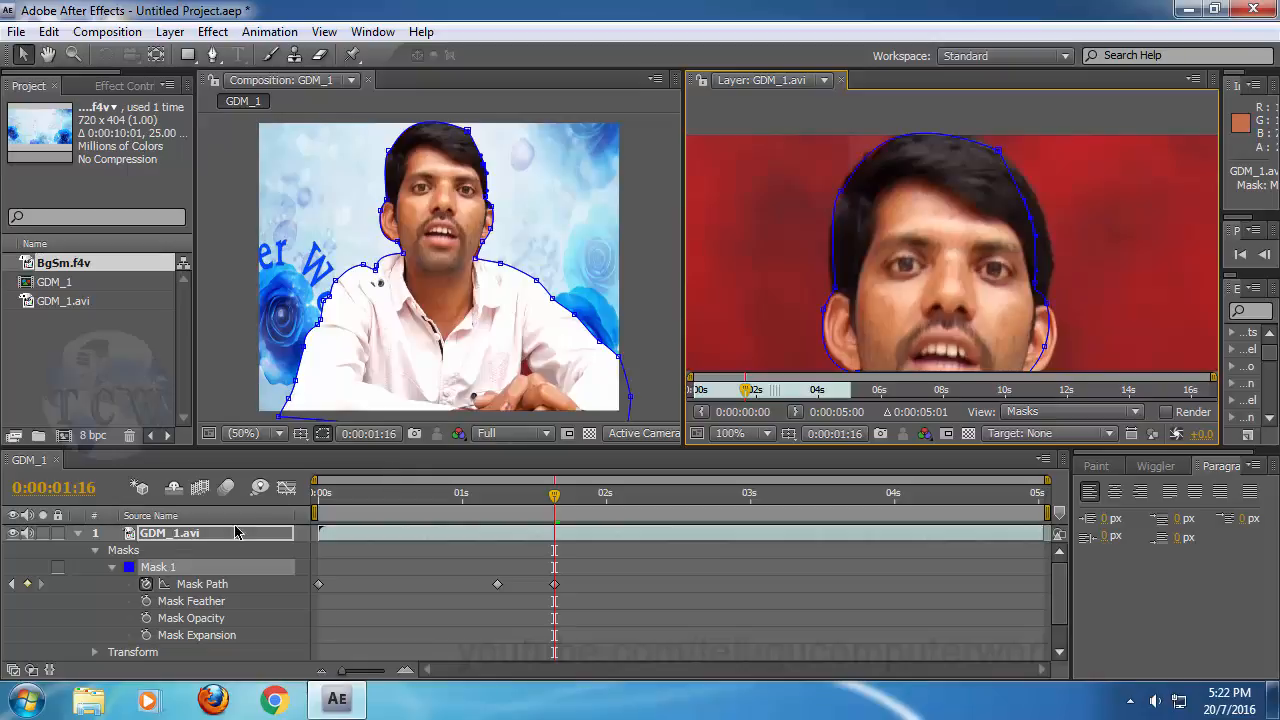
# Step: Change the outline color of Mask 1 to white
pyautogui.click(127, 567)
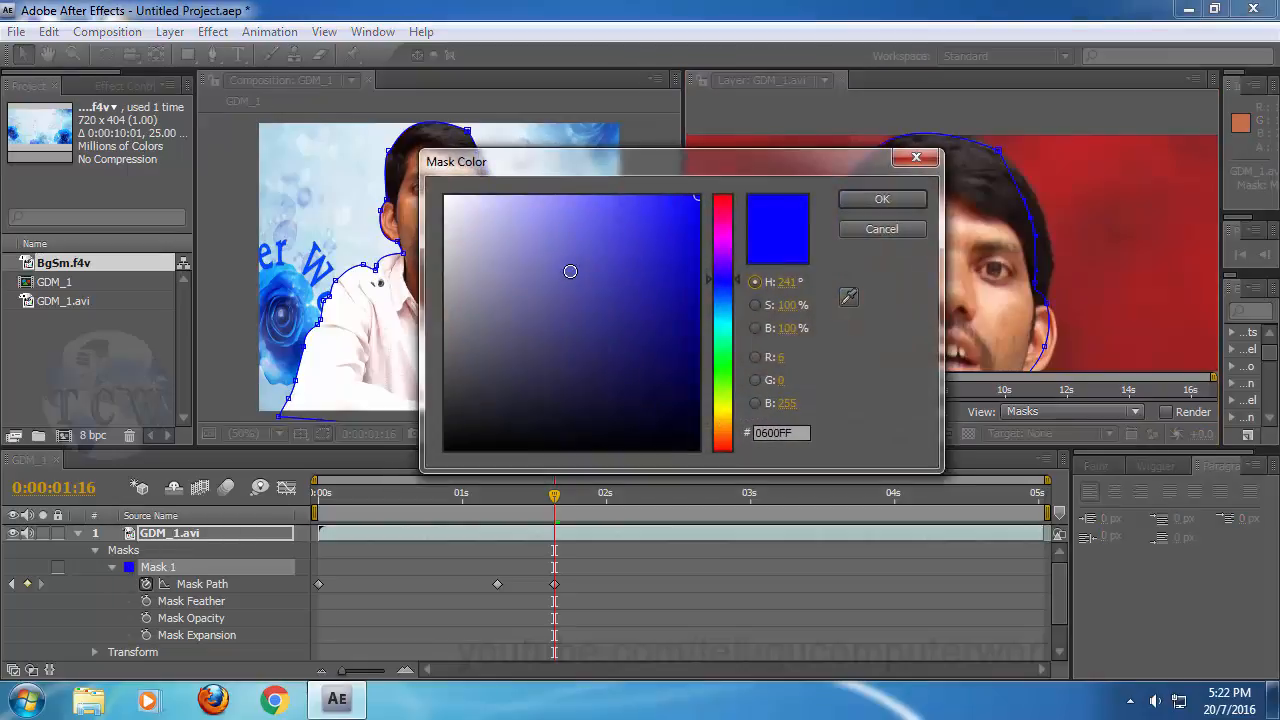
pyautogui.click(446, 197)
pyautogui.click(883, 199)
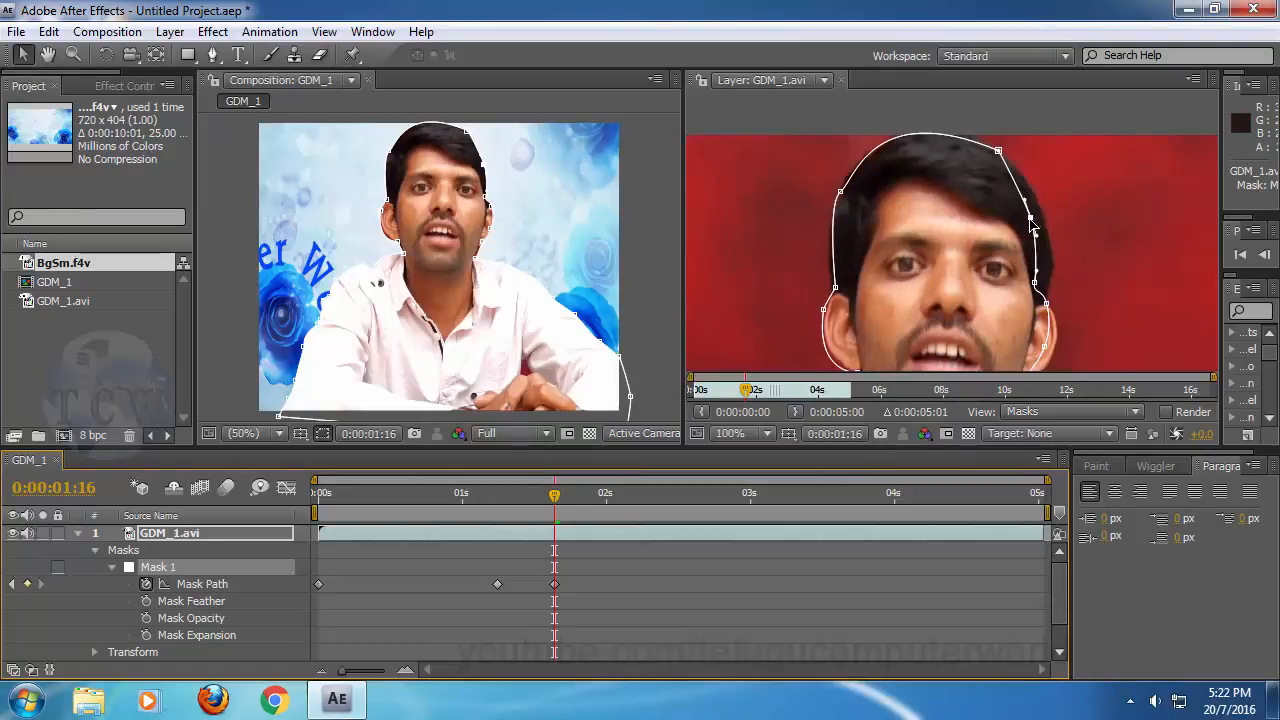
# Step: Move the mask points on the right side of the head to follow the hair, ear and jaw
pyautogui.click(1030, 217)
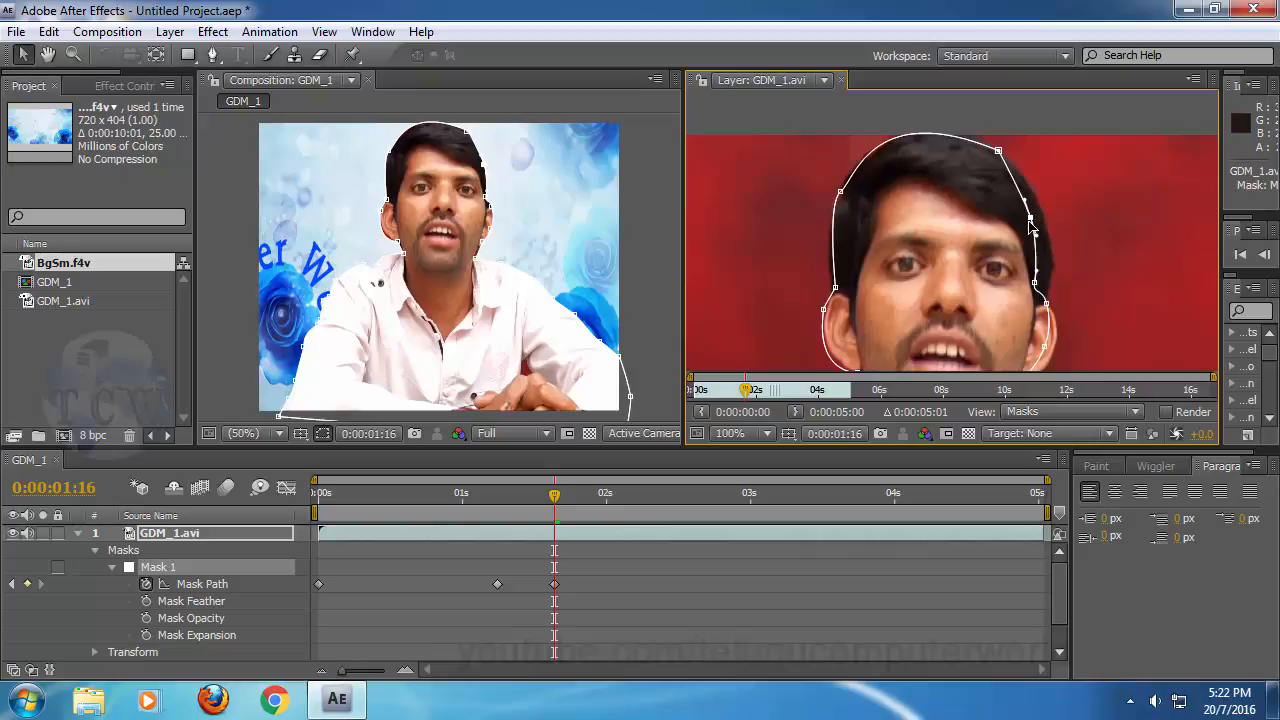
pyautogui.moveTo(1038, 222); pyautogui.dragTo(1049, 220)
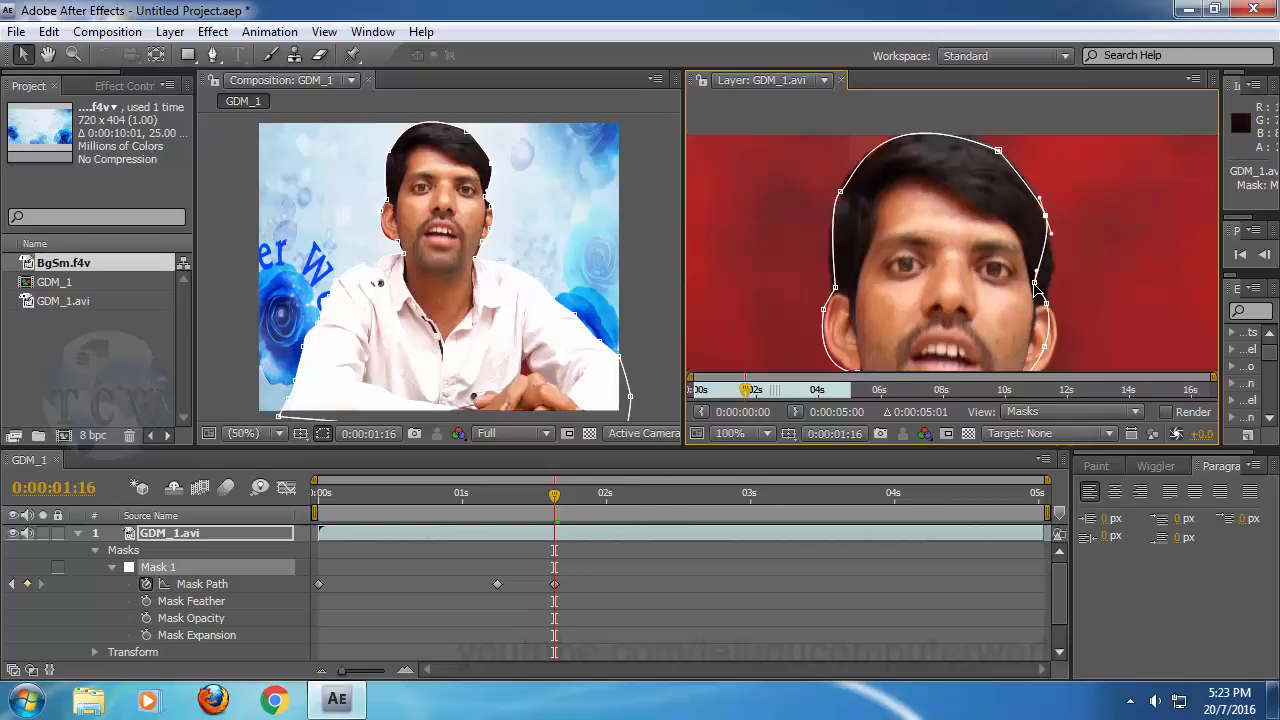
pyautogui.moveTo(1036, 285); pyautogui.dragTo(1071, 166)
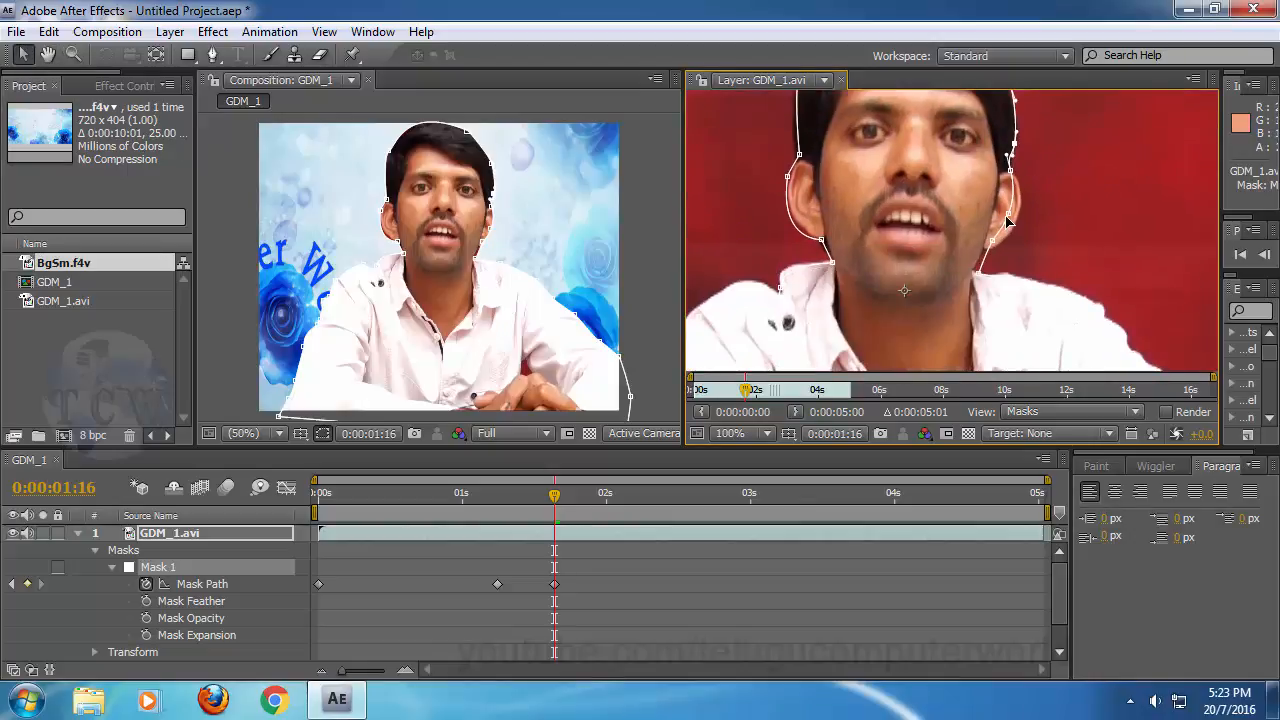
pyautogui.moveTo(1008, 218); pyautogui.dragTo(1019, 221)
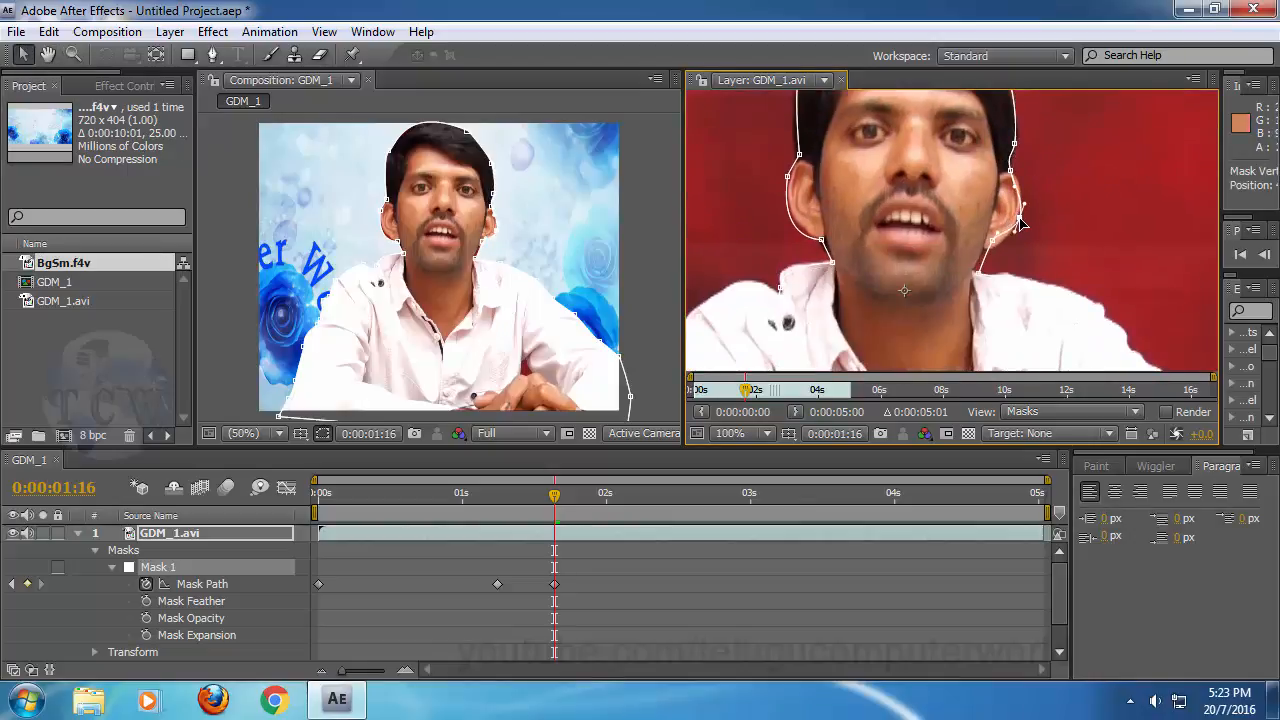
pyautogui.moveTo(1010, 171); pyautogui.dragTo(1011, 174)
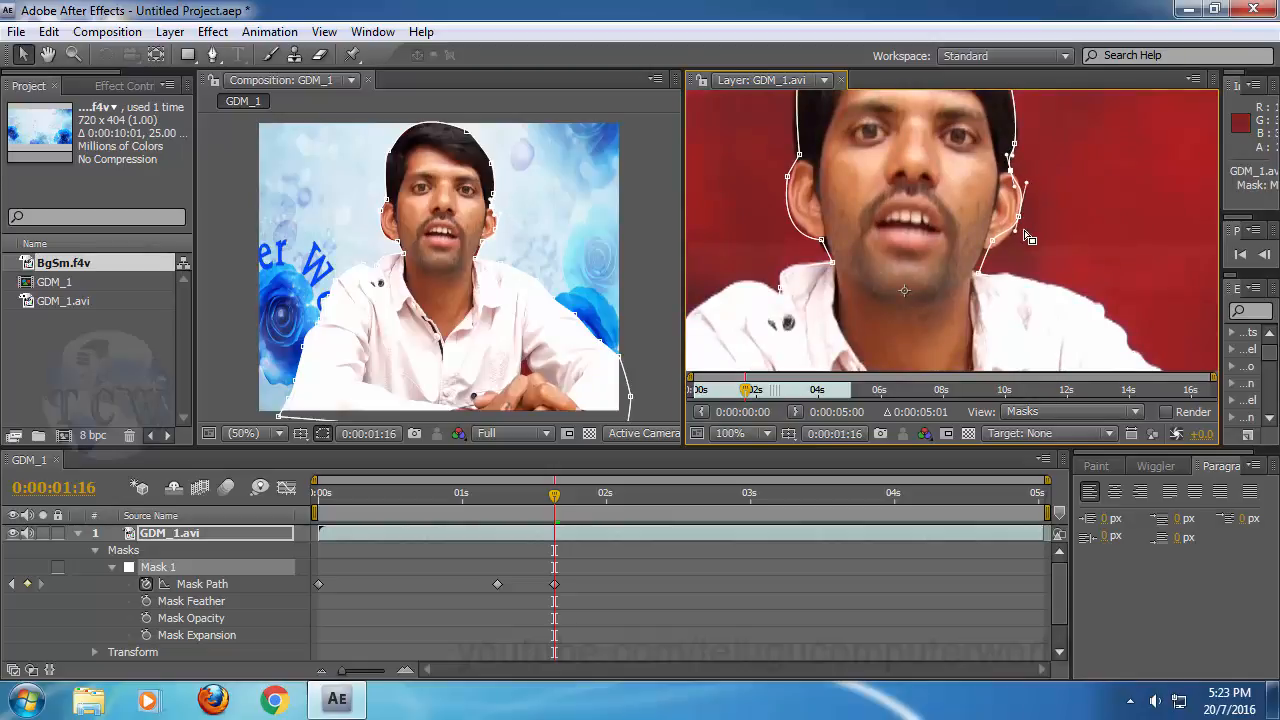
pyautogui.moveTo(992, 241); pyautogui.dragTo(988, 252)
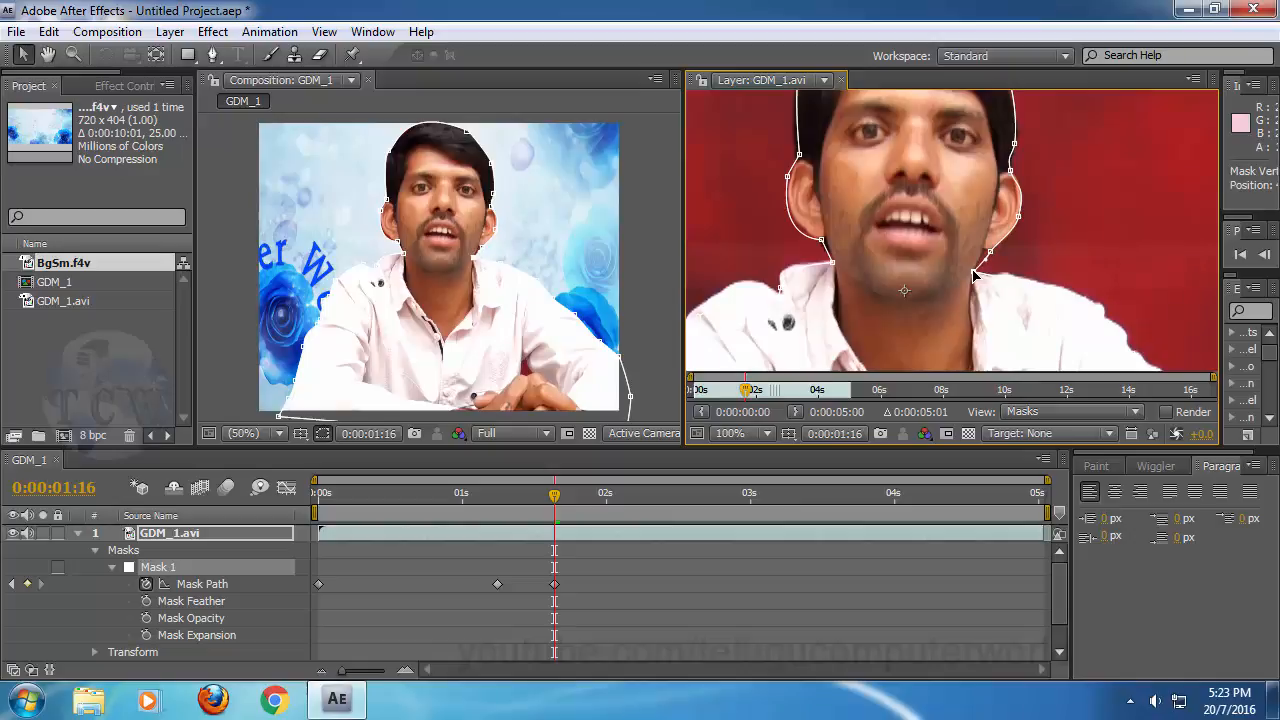
# Step: Add a mask point on the short path segment between the right earlobe and the shirt collar
pyautogui.press('h')
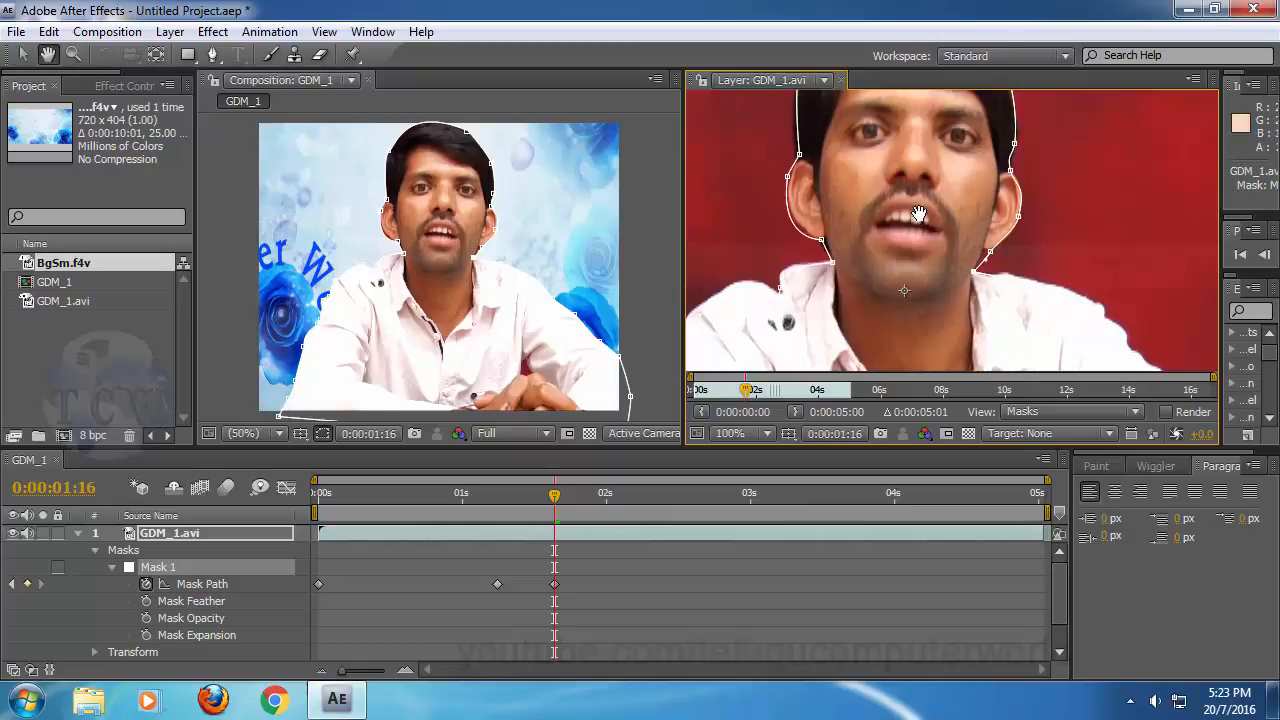
pyautogui.moveTo(918, 214); pyautogui.dragTo(933, 314)
pyautogui.press('v')
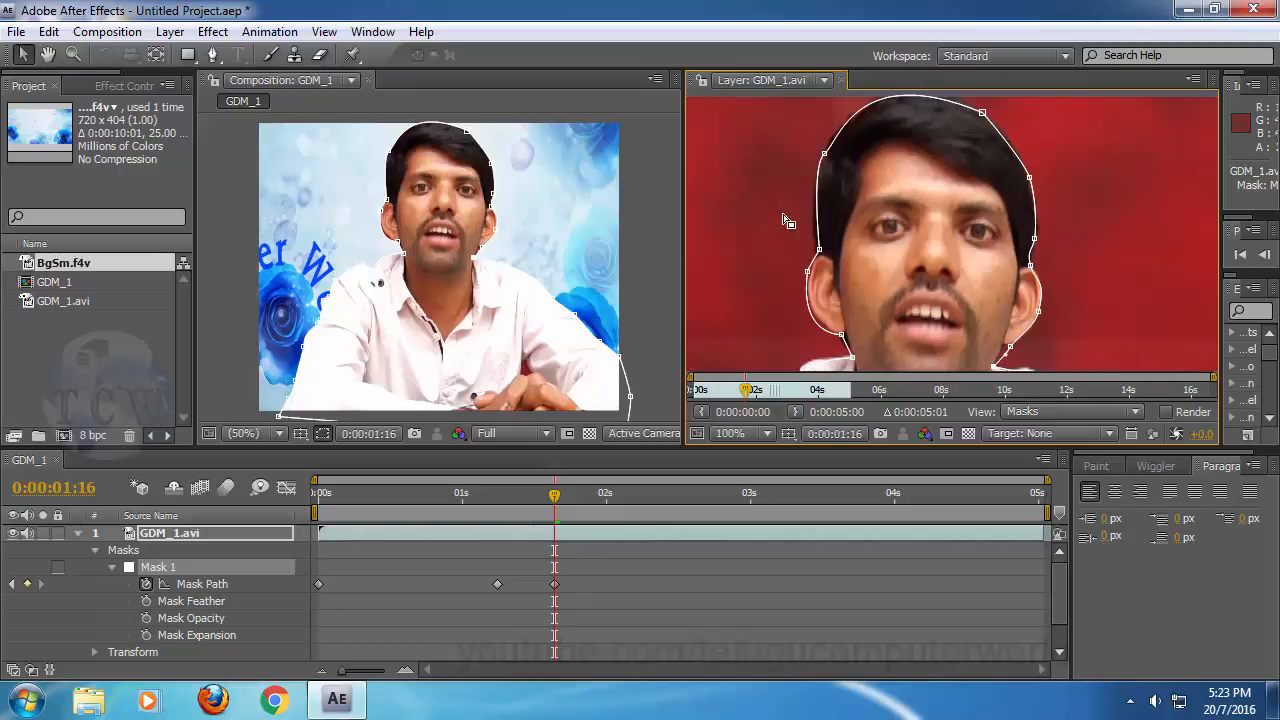
pyautogui.click(212, 56)
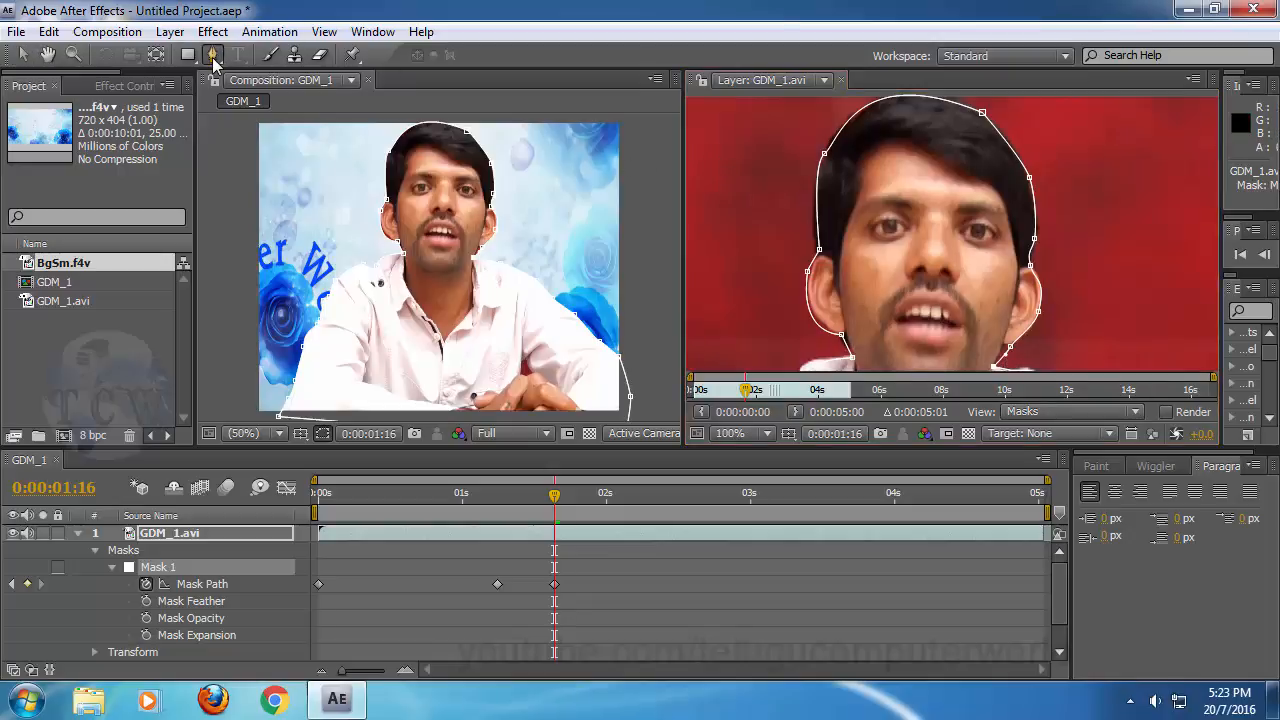
pyautogui.click(212, 56)
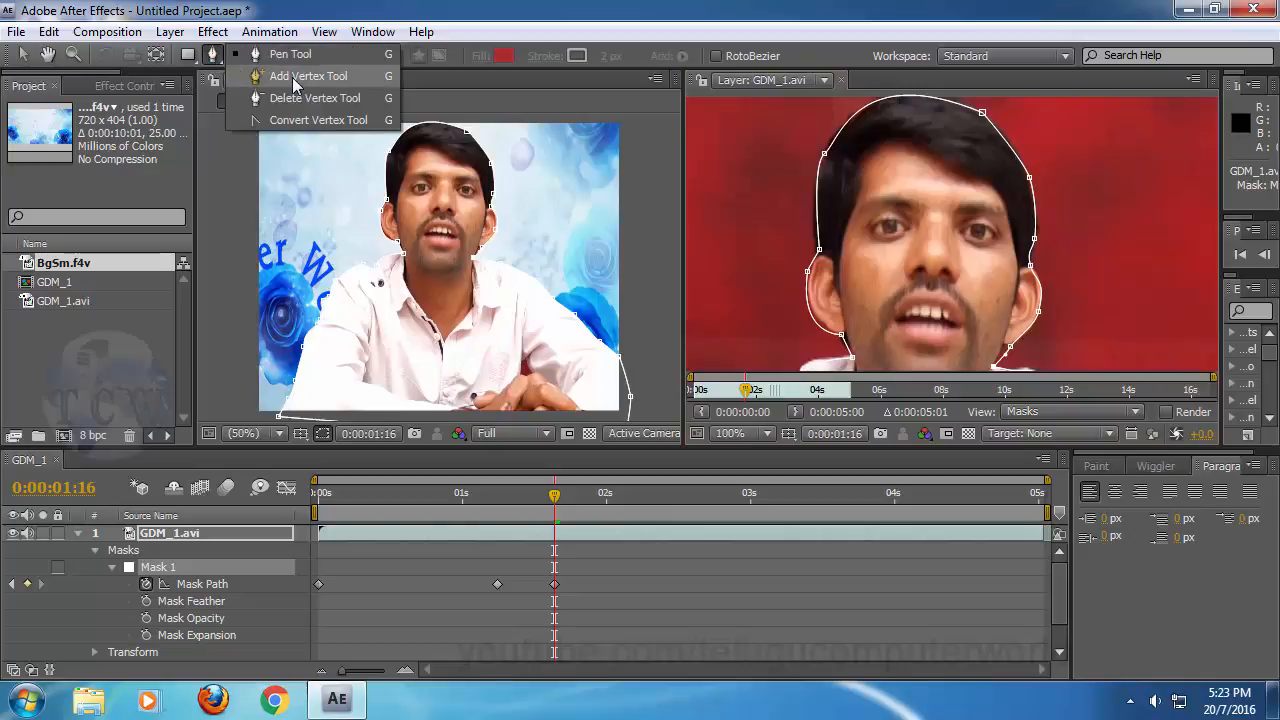
pyautogui.click(293, 79)
pyautogui.click(213, 58)
pyautogui.click(250, 58)
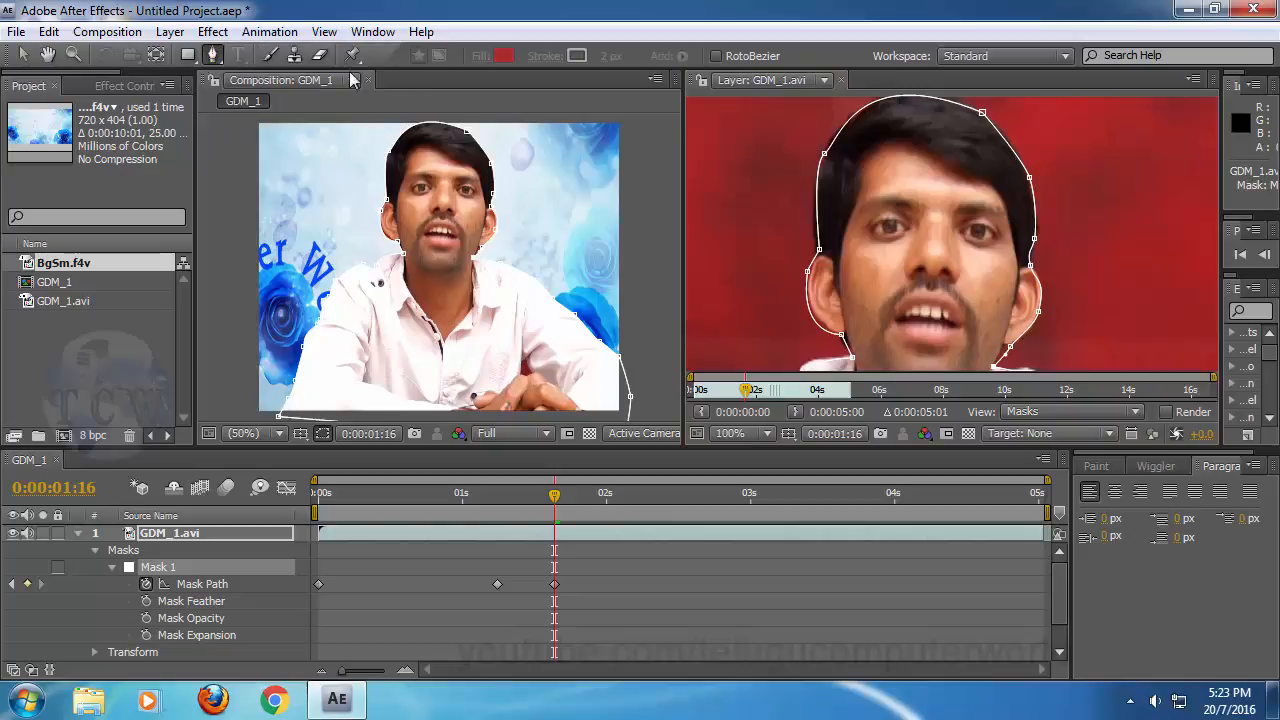
pyautogui.click(1001, 365)
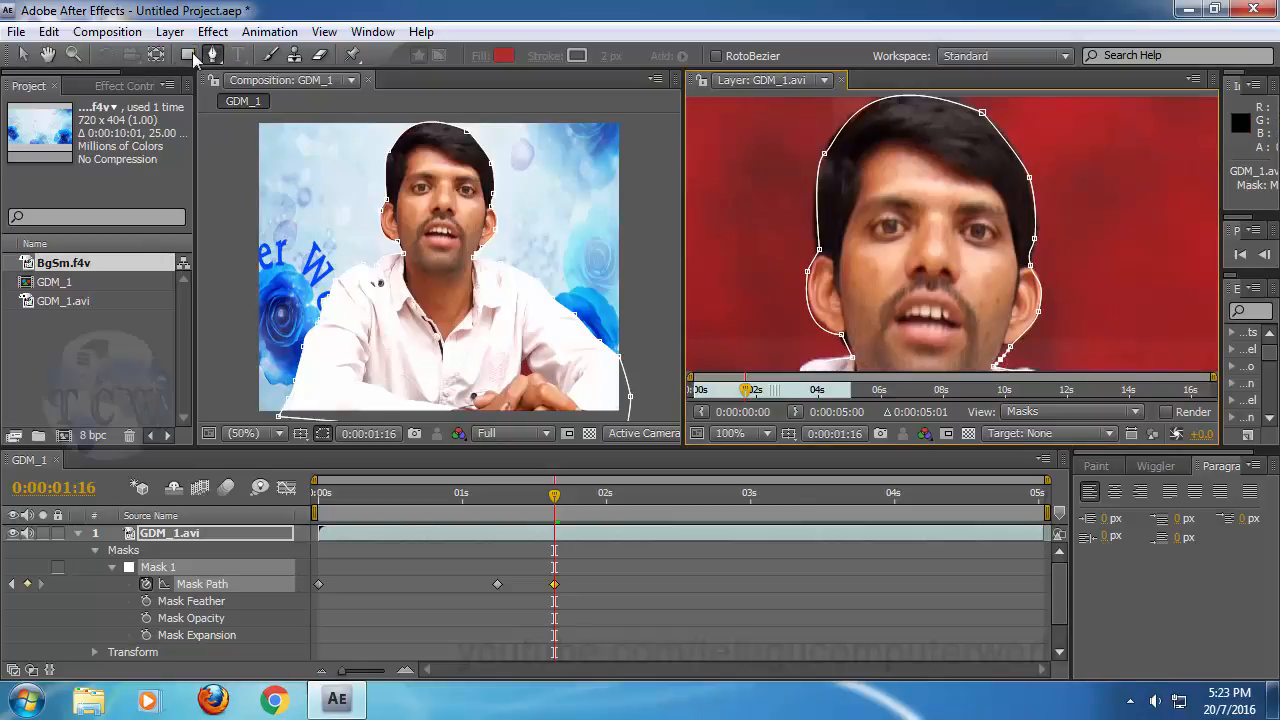
# Step: Move the new mask point up to the jaw just beneath the right earlobe, then deselect the mask points
pyautogui.click(26, 57)
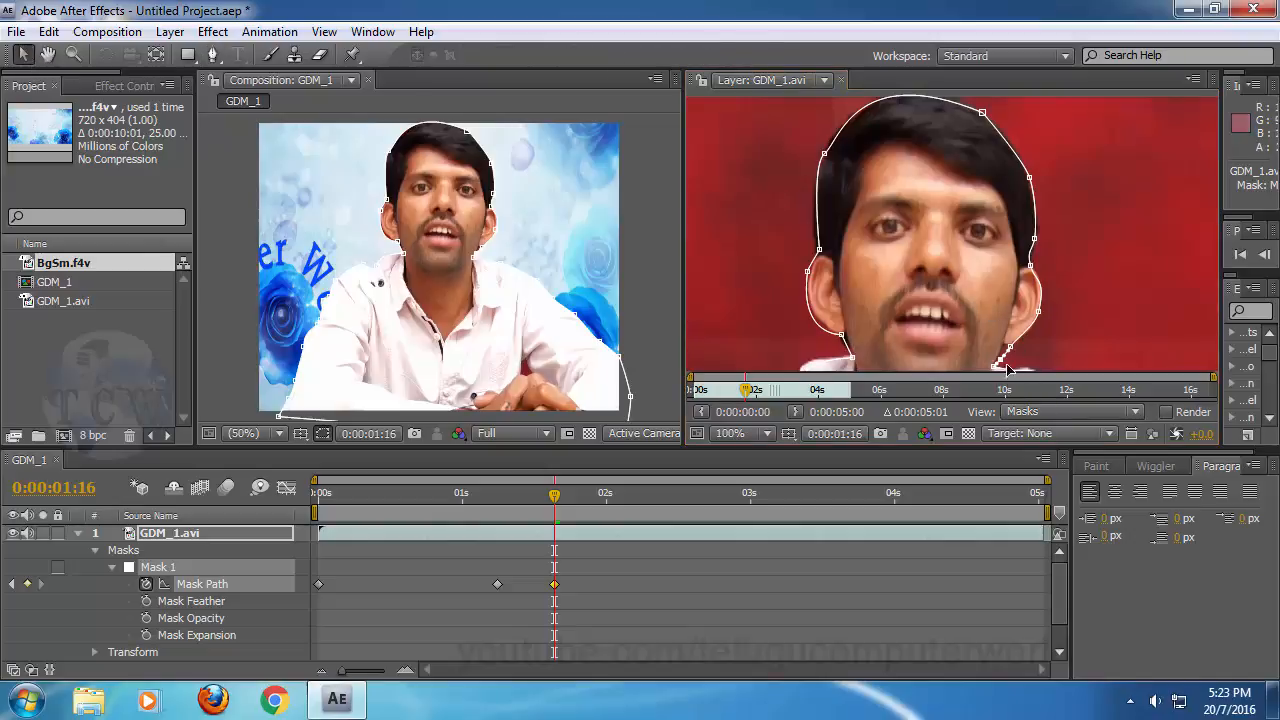
pyautogui.scroll(-2, 1003, 360)
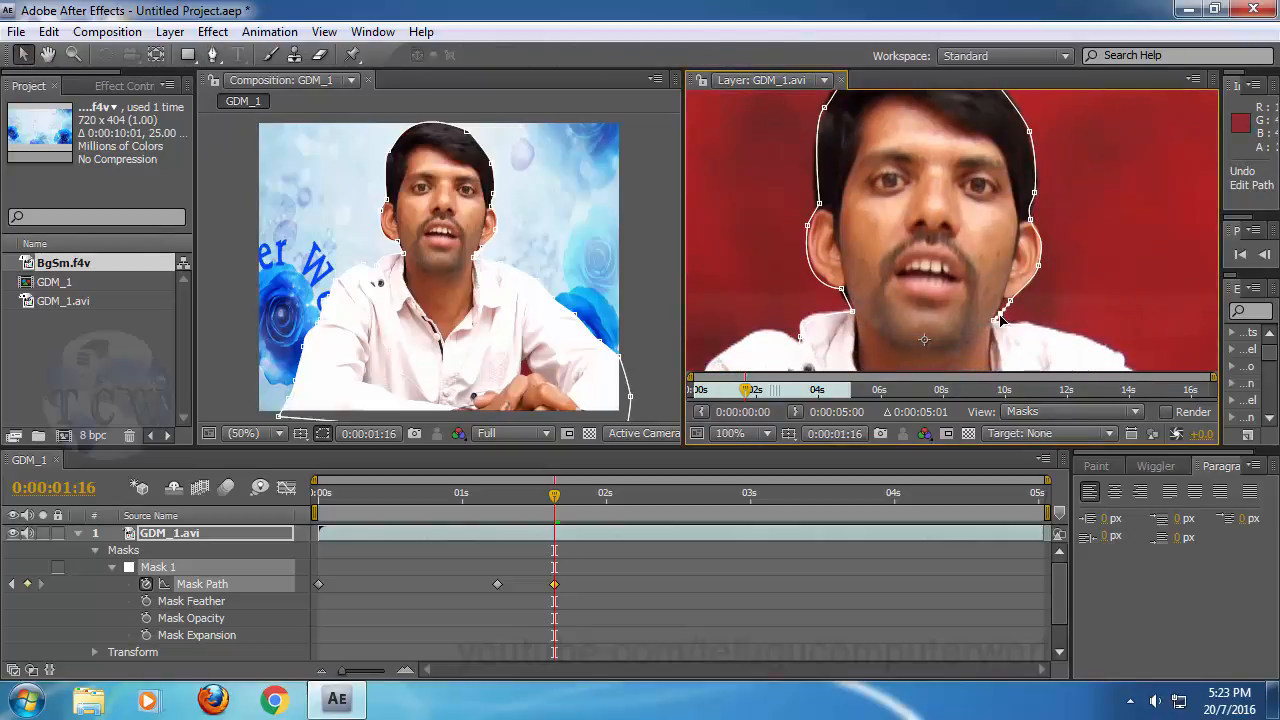
pyautogui.click(1006, 303)
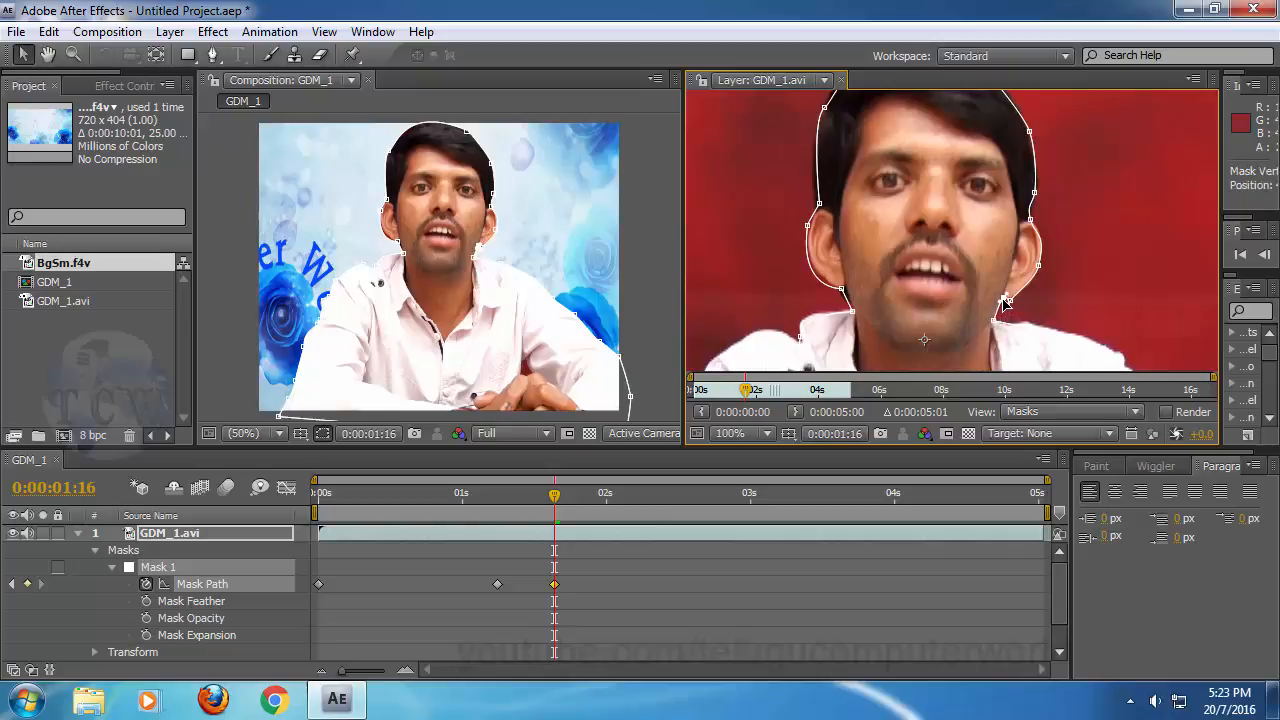
pyautogui.click(1064, 303)
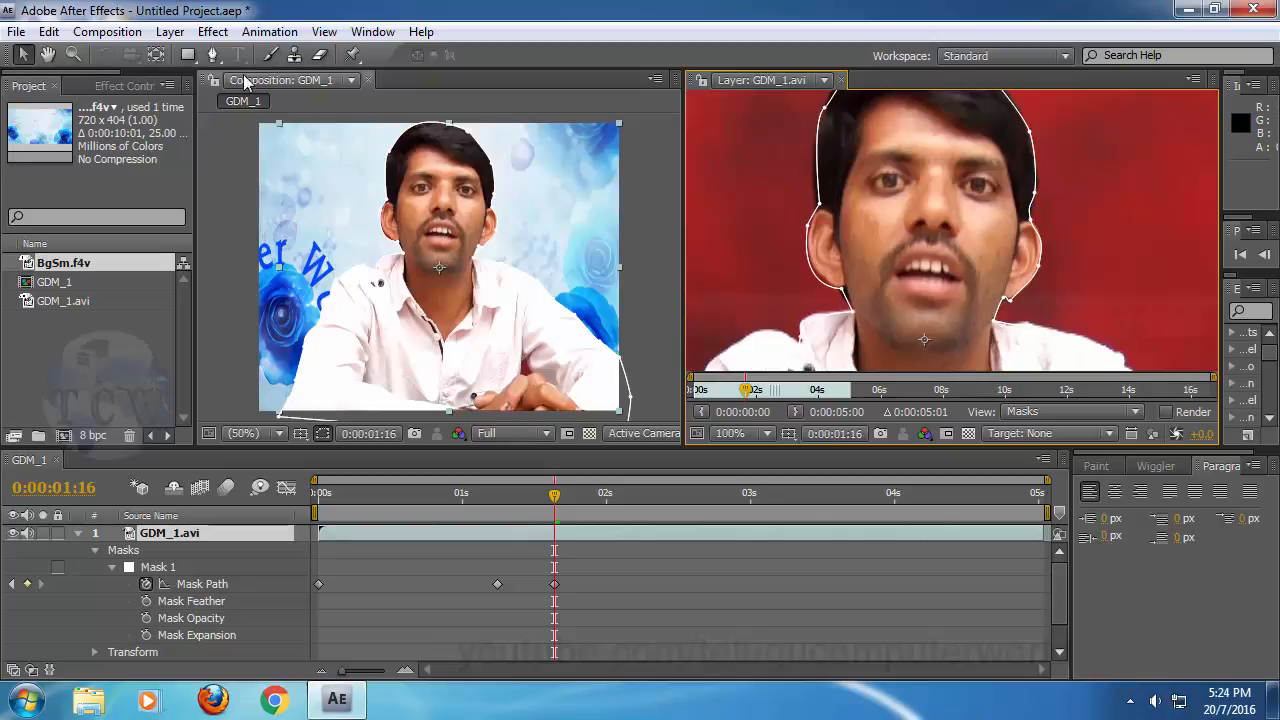
# Step: Add a mask point beside the left earlobe and move it slightly upward to follow the ear's edge
pyautogui.click(212, 55)
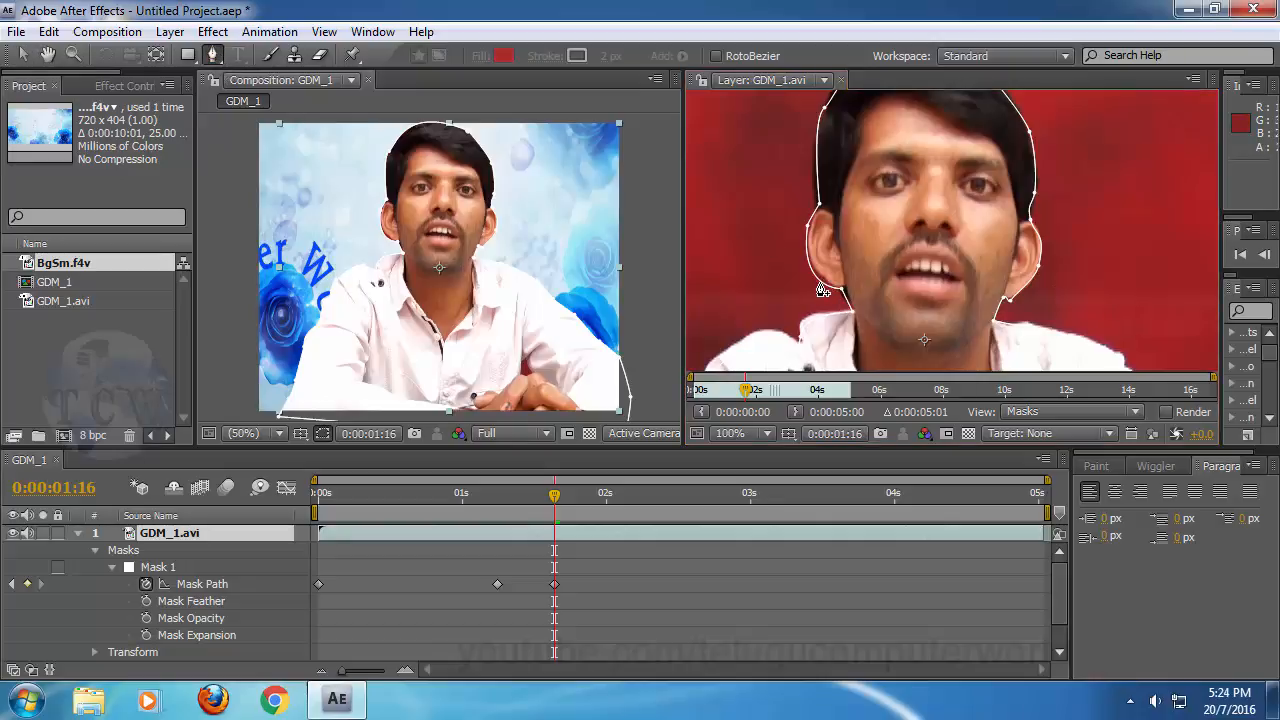
pyautogui.click(820, 281)
pyautogui.click(22, 54)
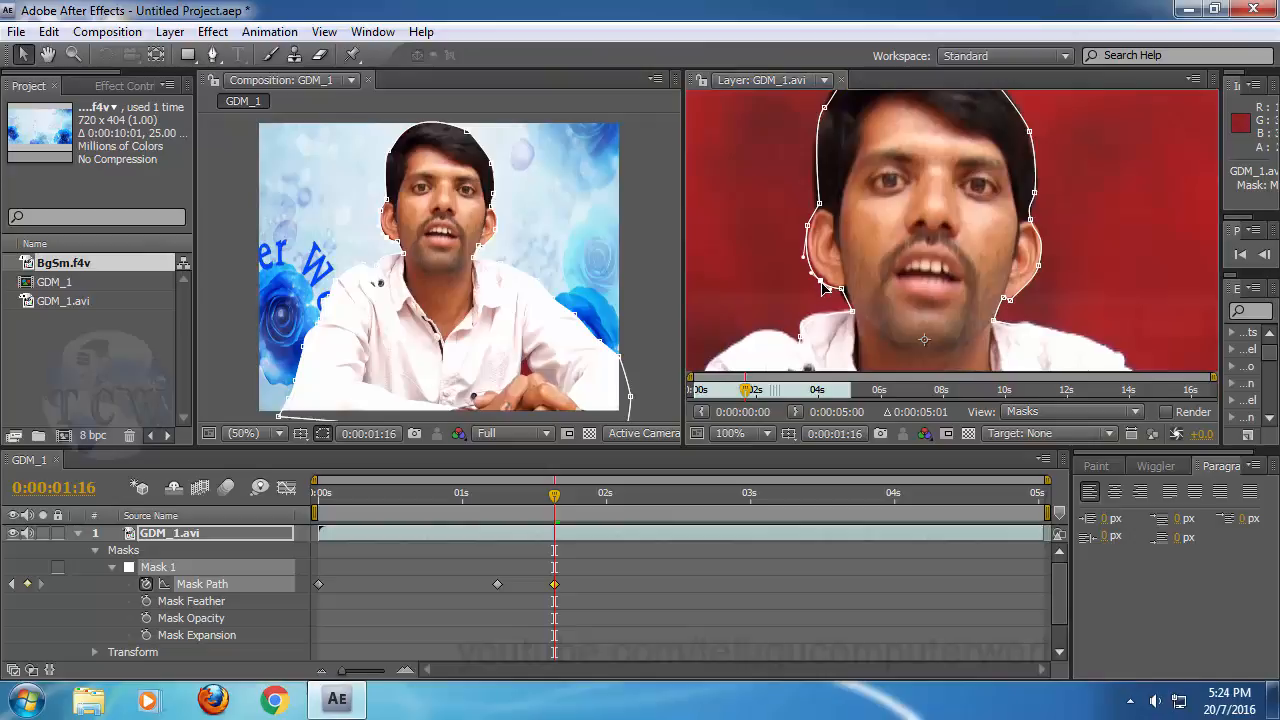
pyautogui.moveTo(821, 282); pyautogui.dragTo(821, 275)
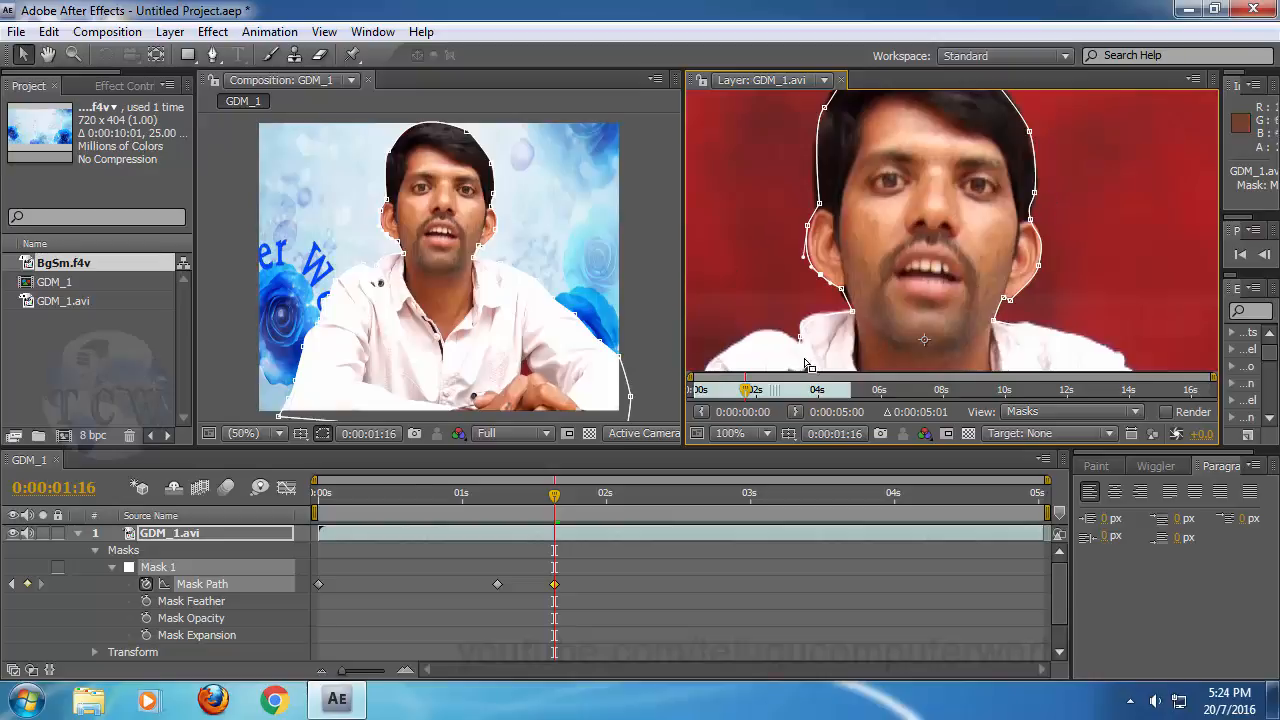
# Step: Play the composition repeatedly from about 0:00:01:04 to check how the mask follows the head
pyautogui.click(491, 500)
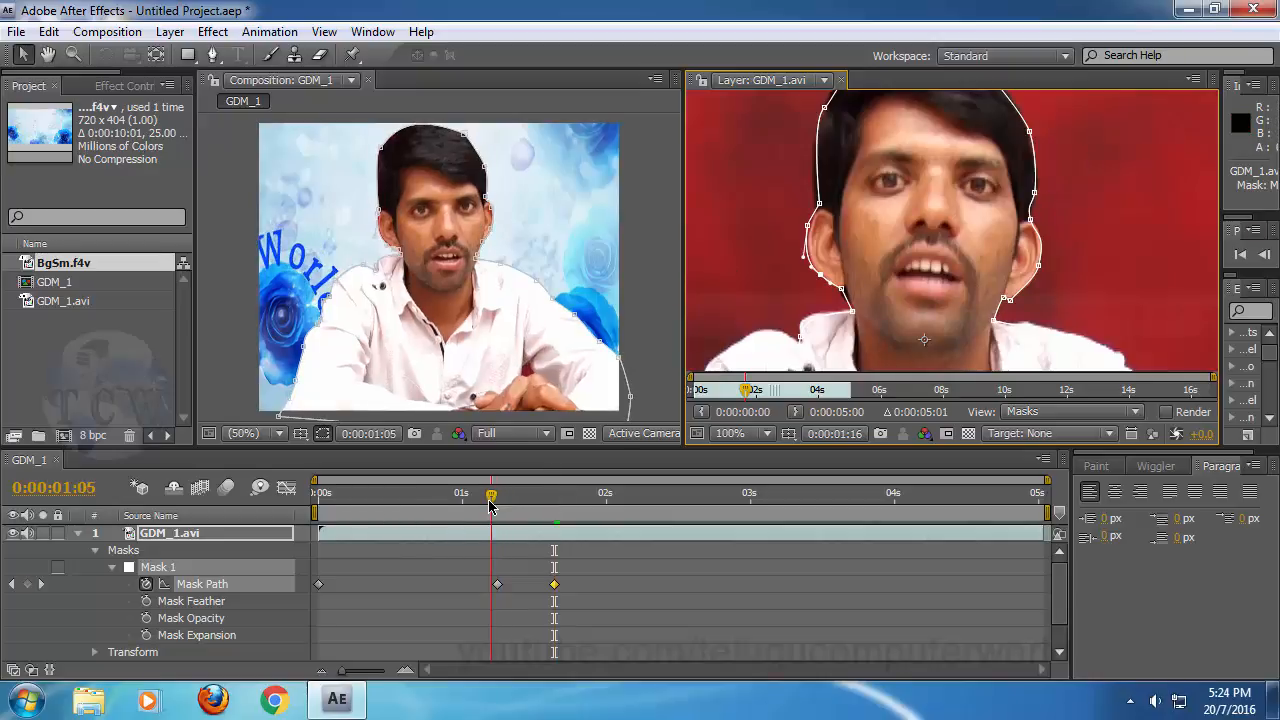
pyautogui.click(488, 500)
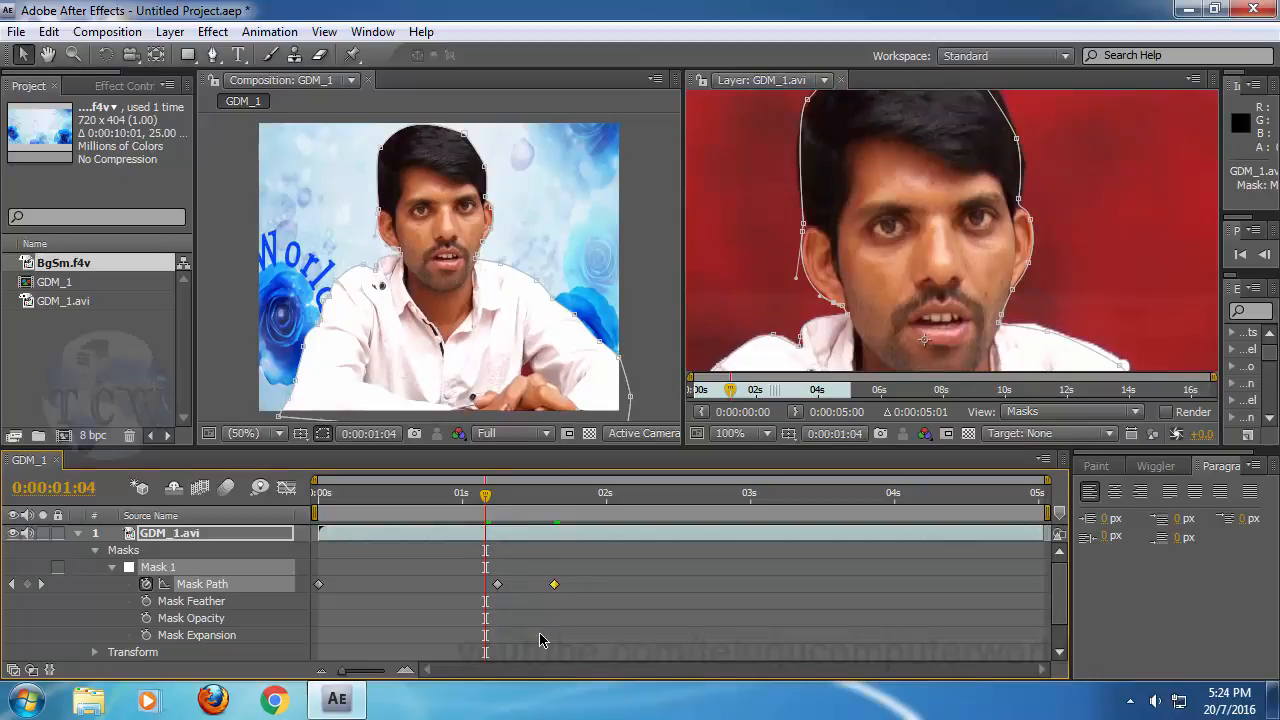
pyautogui.press('space')
pyautogui.press('space')
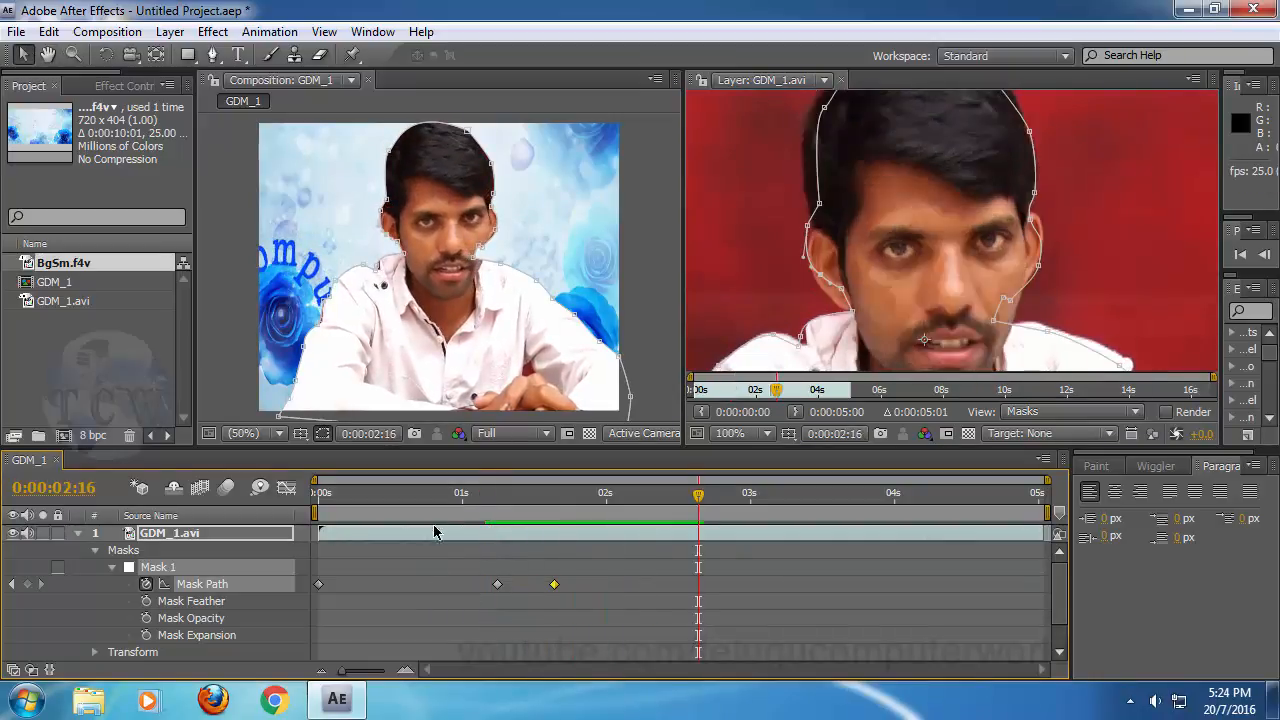
pyautogui.click(487, 496)
pyautogui.press('space')
pyautogui.press('space')
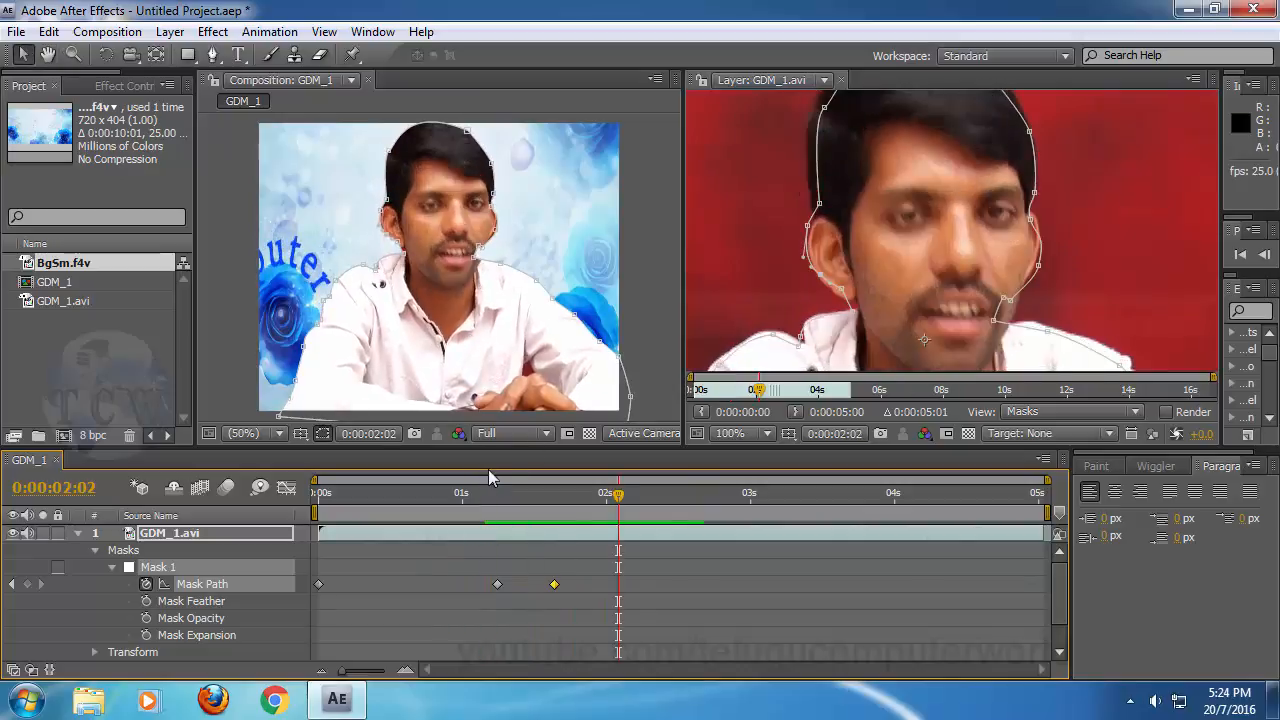
pyautogui.click(498, 486)
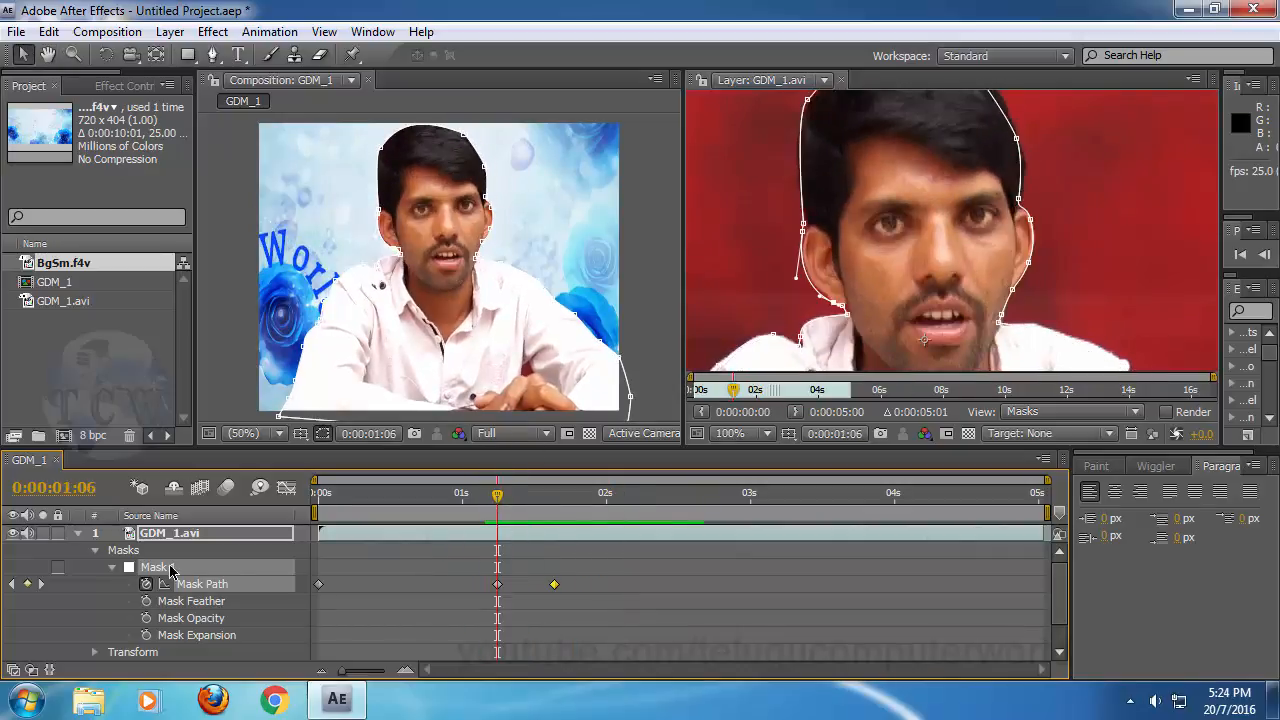
pyautogui.press('space')
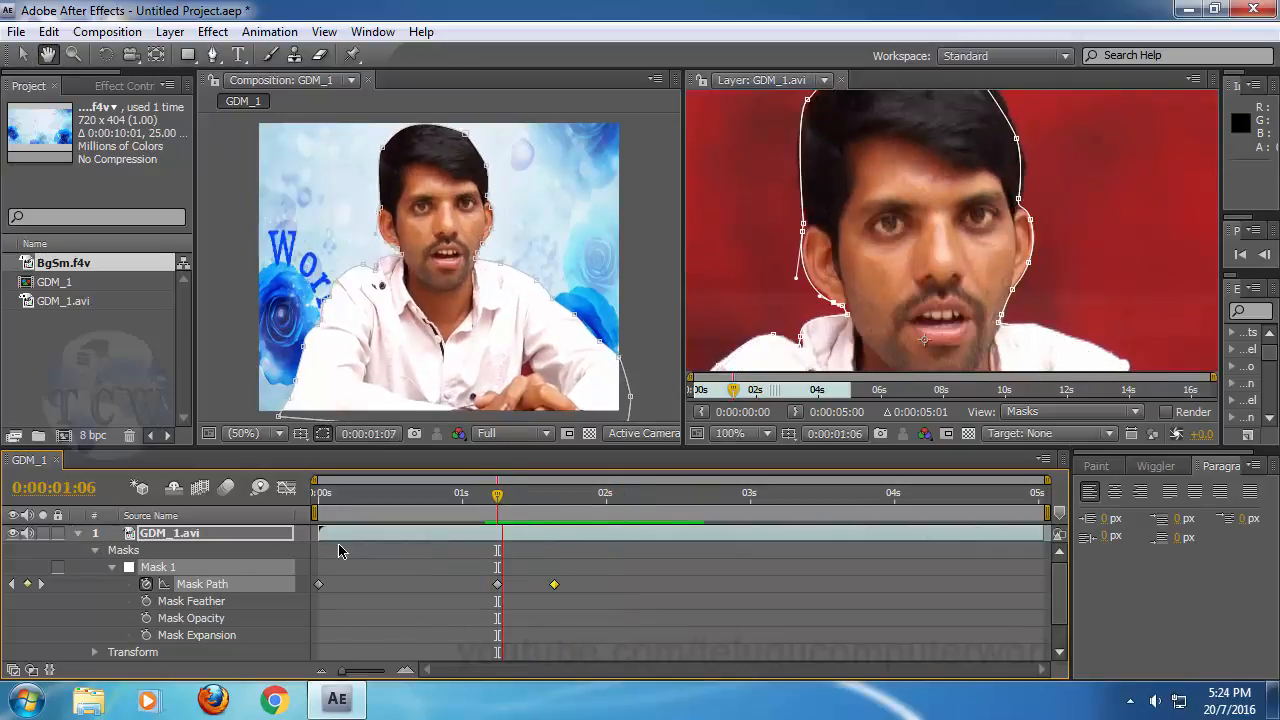
pyautogui.press('space')
pyautogui.click(489, 498)
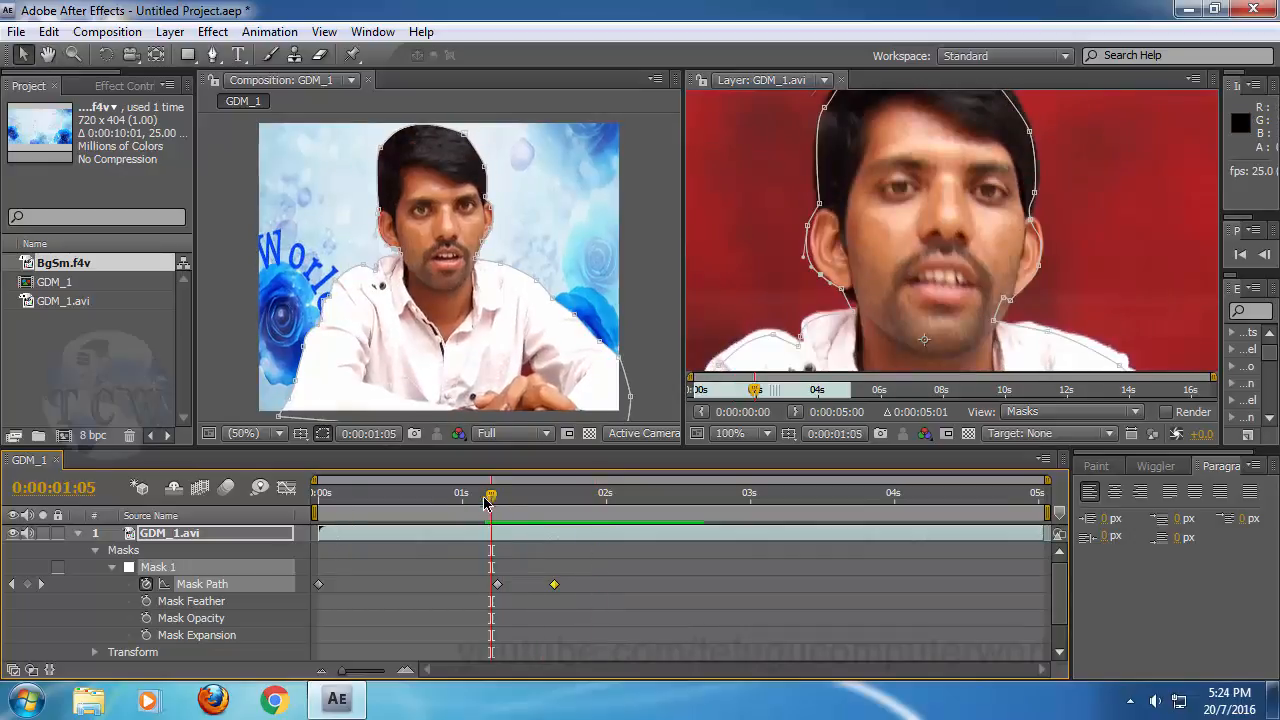
pyautogui.press('space')
pyautogui.press('space')
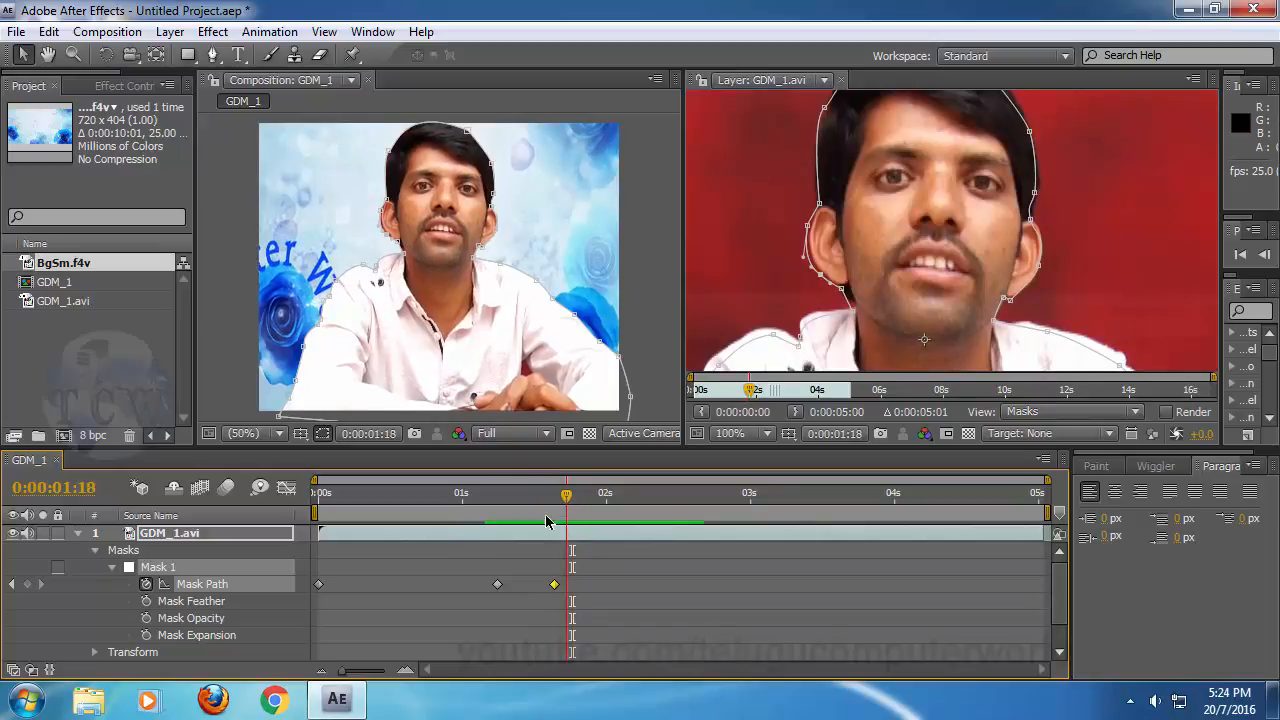
# Step: Return to the mask path keyframe at 0:00:01:16 and step forward frame by frame to 0:00:02:01
pyautogui.press('pageup')
pyautogui.click(12, 585)
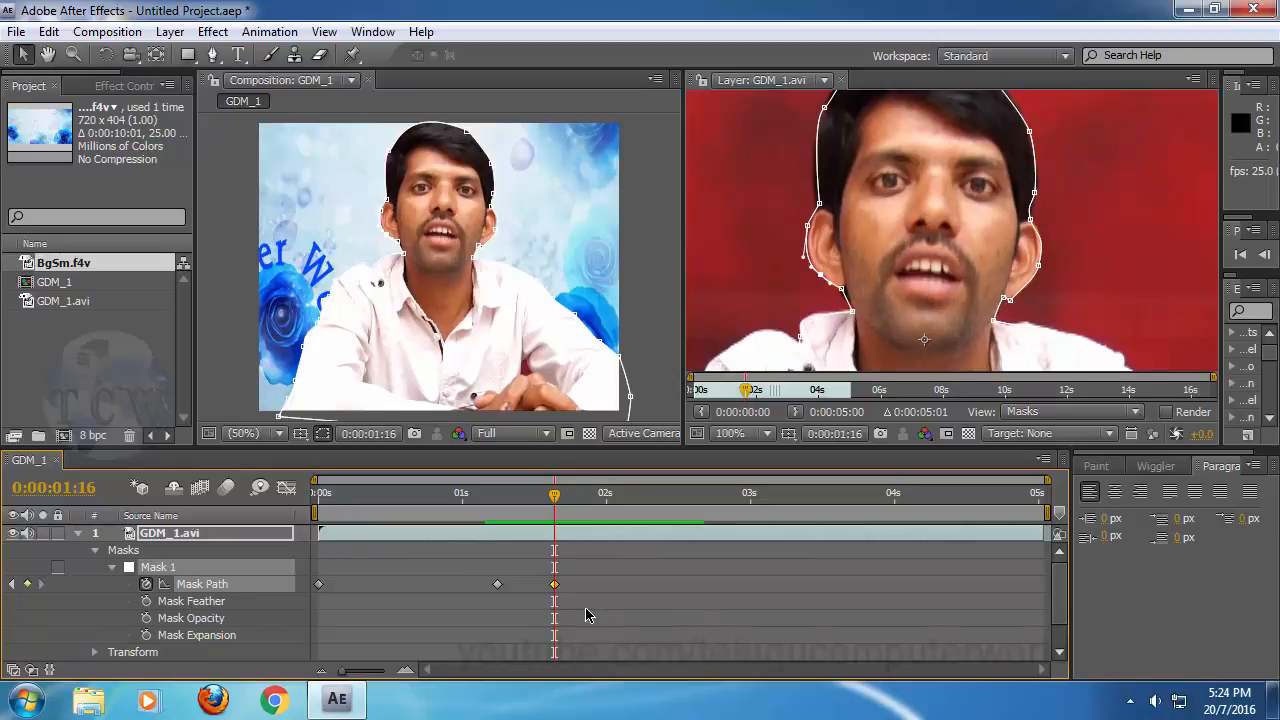
pyautogui.press('pagedown')
pyautogui.press('pagedown')
pyautogui.press('pagedown')
pyautogui.press('pagedown')
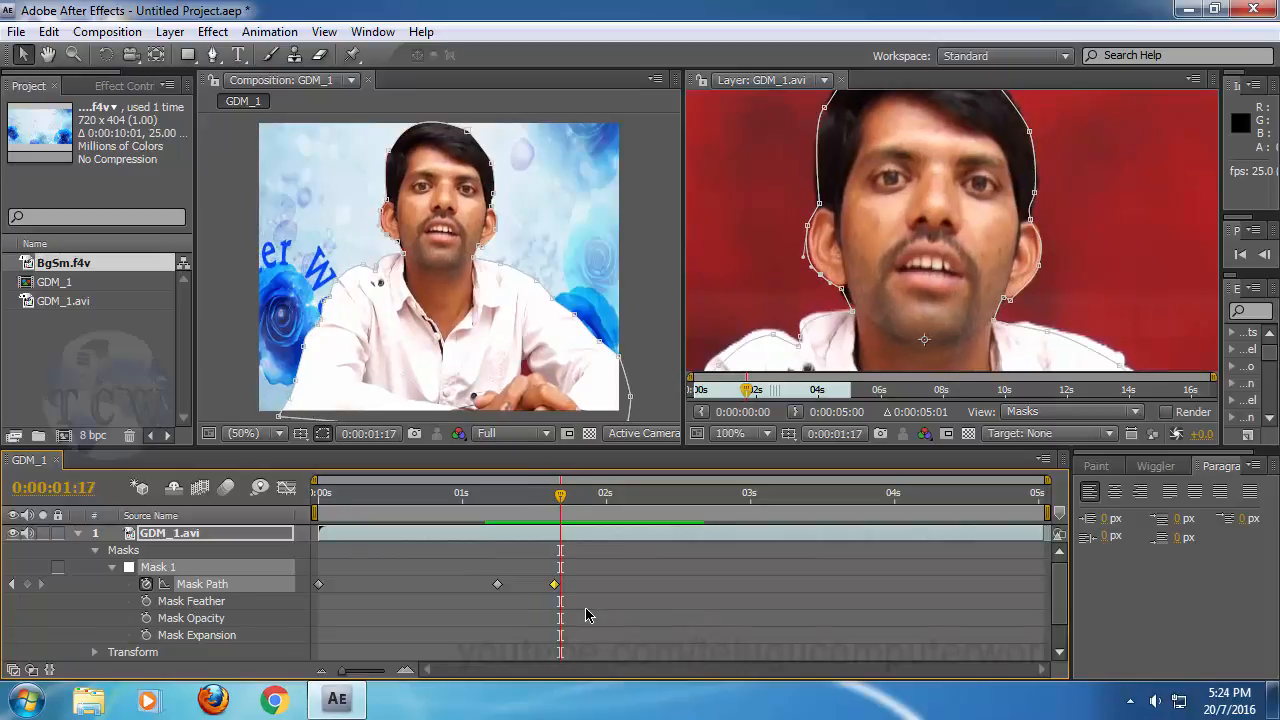
pyautogui.press('pagedown')
pyautogui.press('pagedown')
pyautogui.press('pagedown')
pyautogui.press('pagedown')
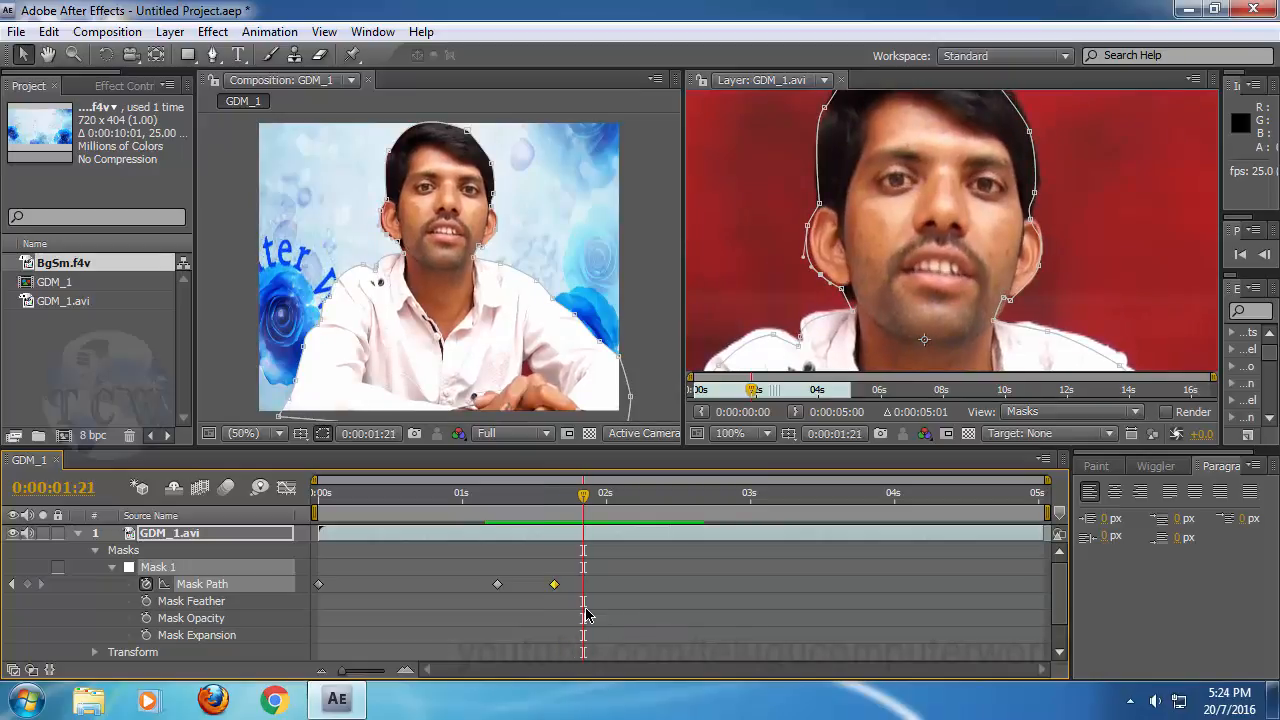
pyautogui.press('pagedown')
pyautogui.press('pagedown')
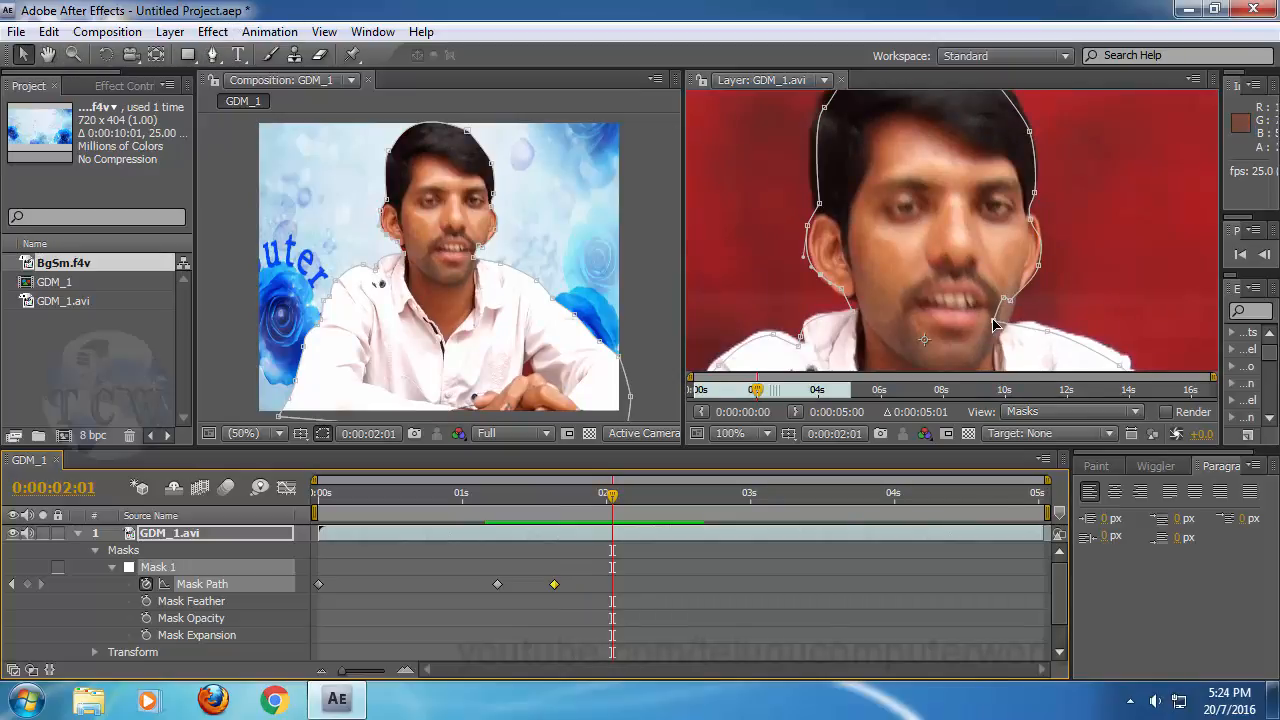
# Step: Keyframe the mask path at 0:00:02:01 by moving the points at both upper sides of the hair to its outline
pyautogui.press('h')
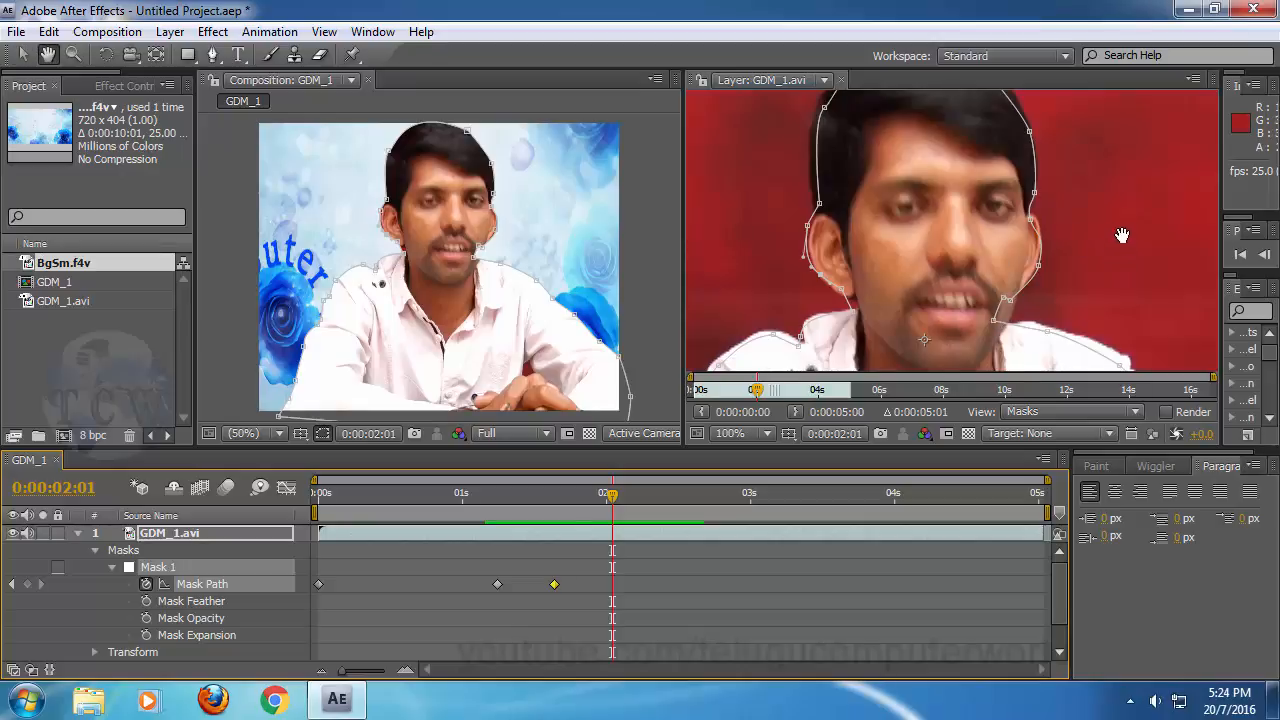
pyautogui.moveTo(1118, 262); pyautogui.dragTo(1077, 279)
pyautogui.press('v')
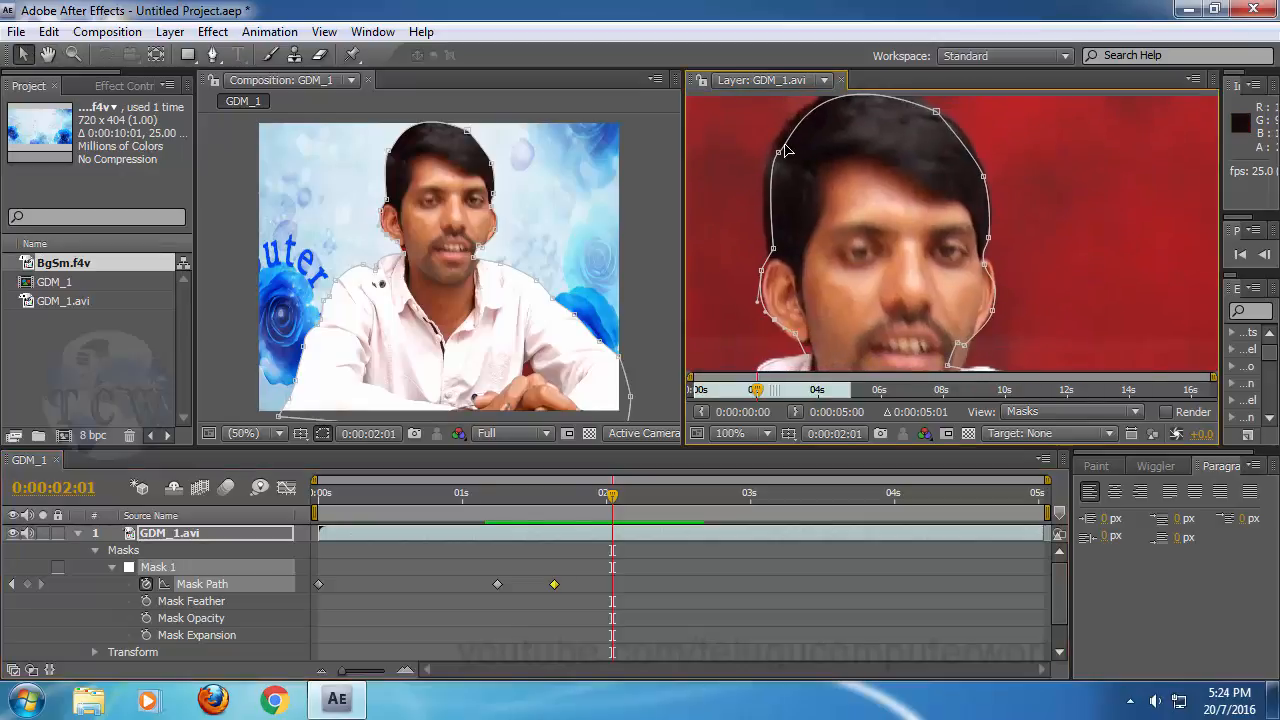
pyautogui.moveTo(779, 153); pyautogui.dragTo(771, 147)
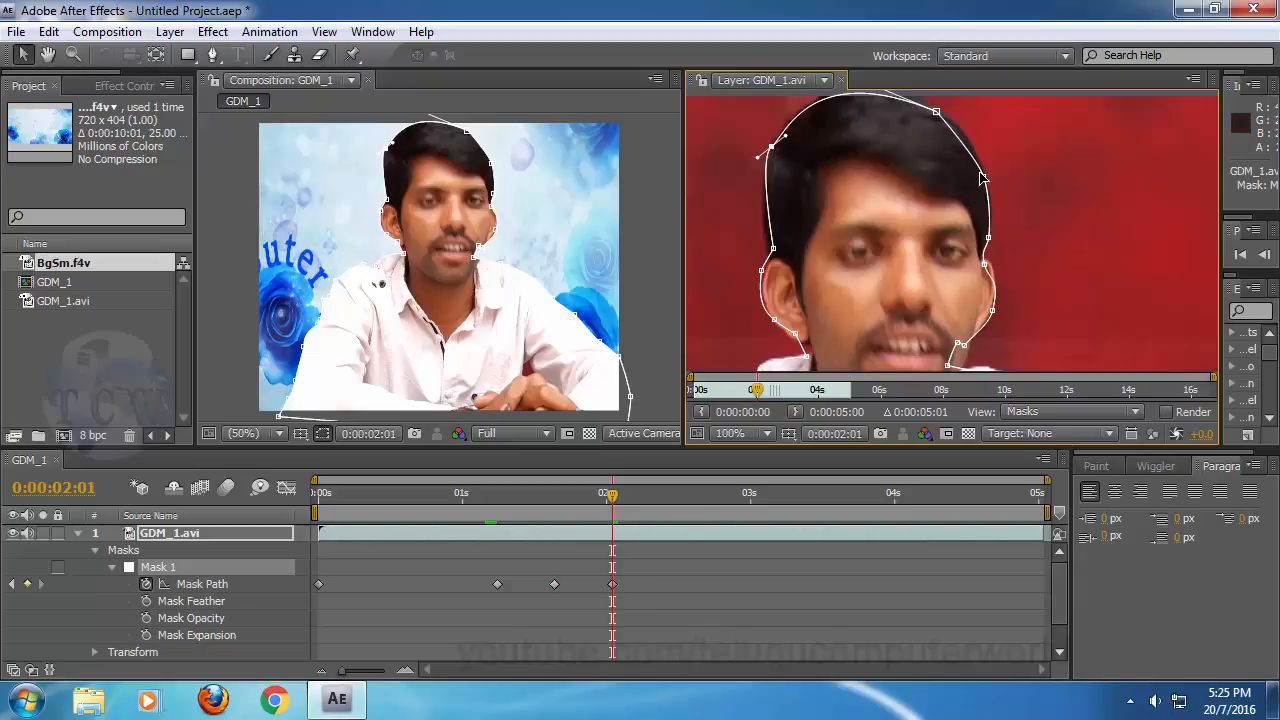
pyautogui.moveTo(982, 178); pyautogui.dragTo(985, 182)
# Step: Move the mask points around the right ear and jaw and beneath the left ear to follow the face outline
pyautogui.press('h')
pyautogui.moveTo(1083, 271); pyautogui.dragTo(1020, 231)
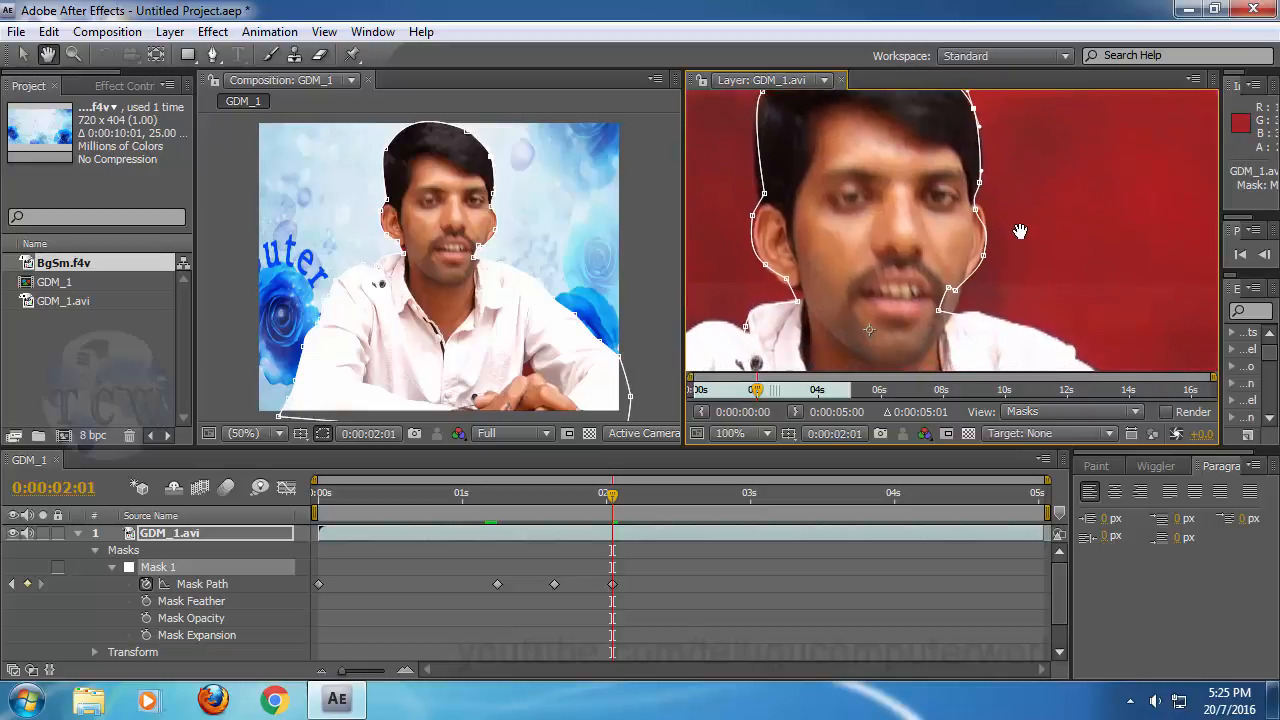
pyautogui.press('v')
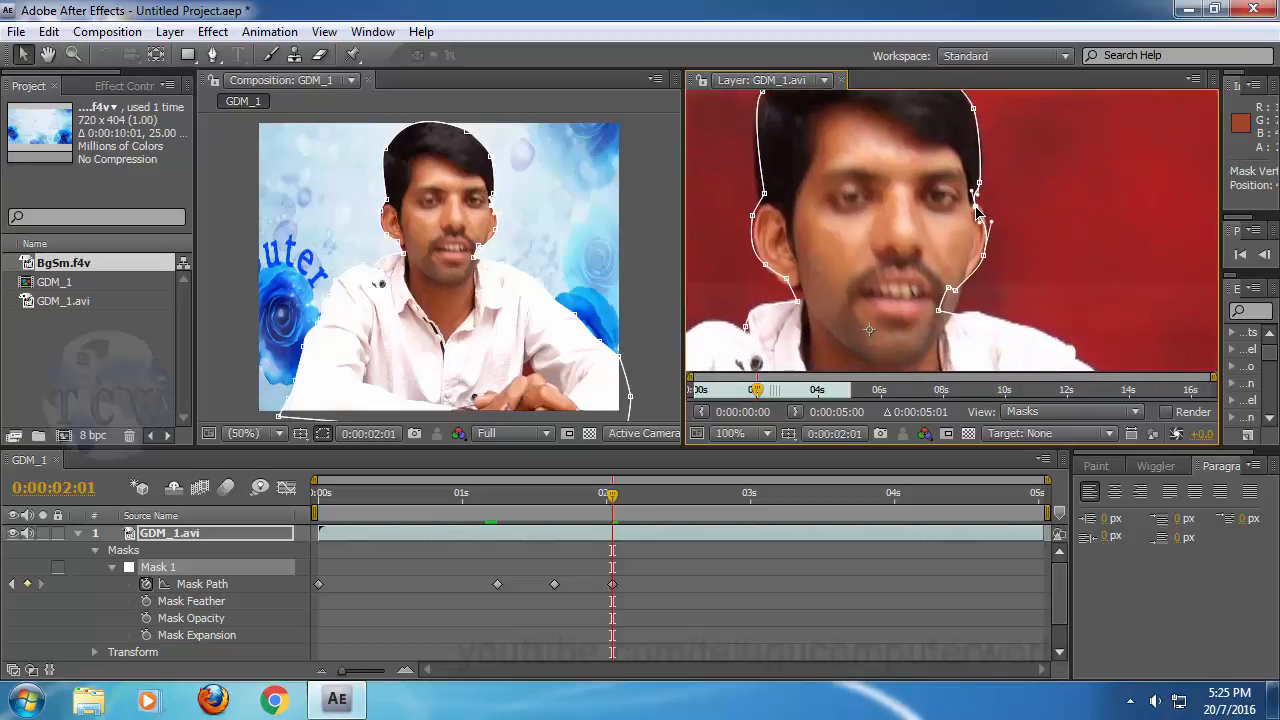
pyautogui.moveTo(985, 262); pyautogui.dragTo(988, 251)
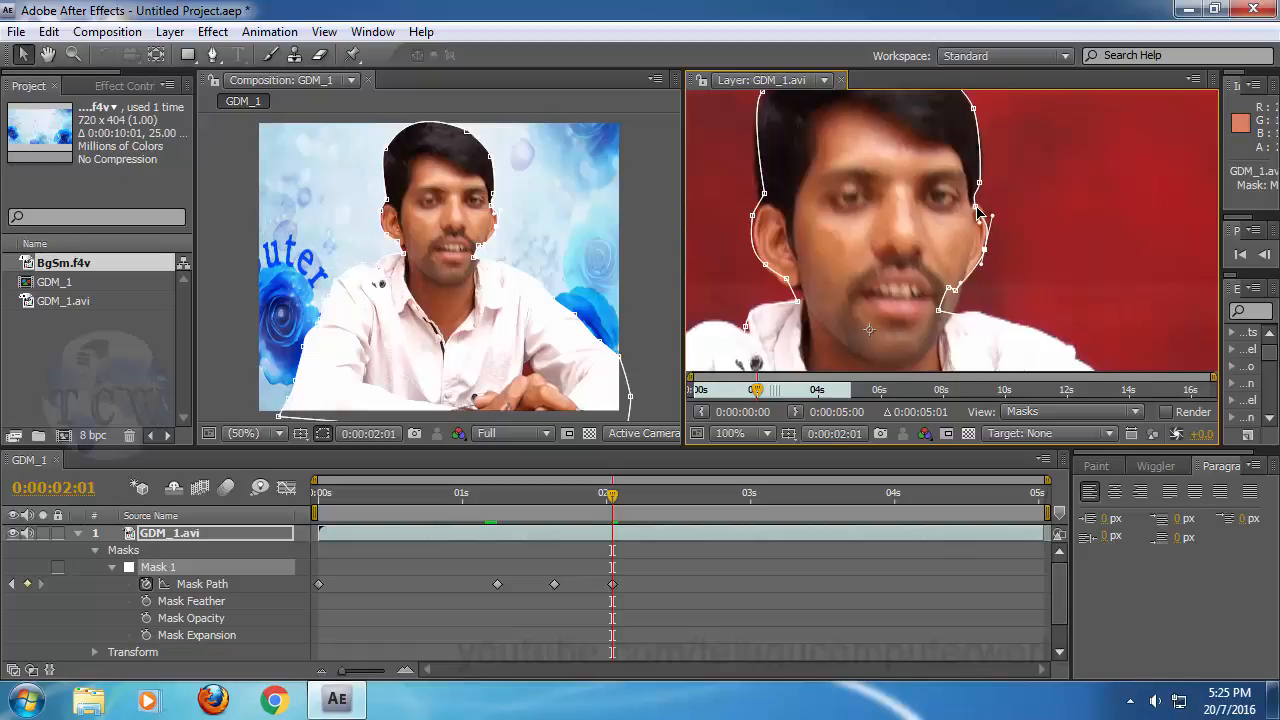
pyautogui.click(954, 288)
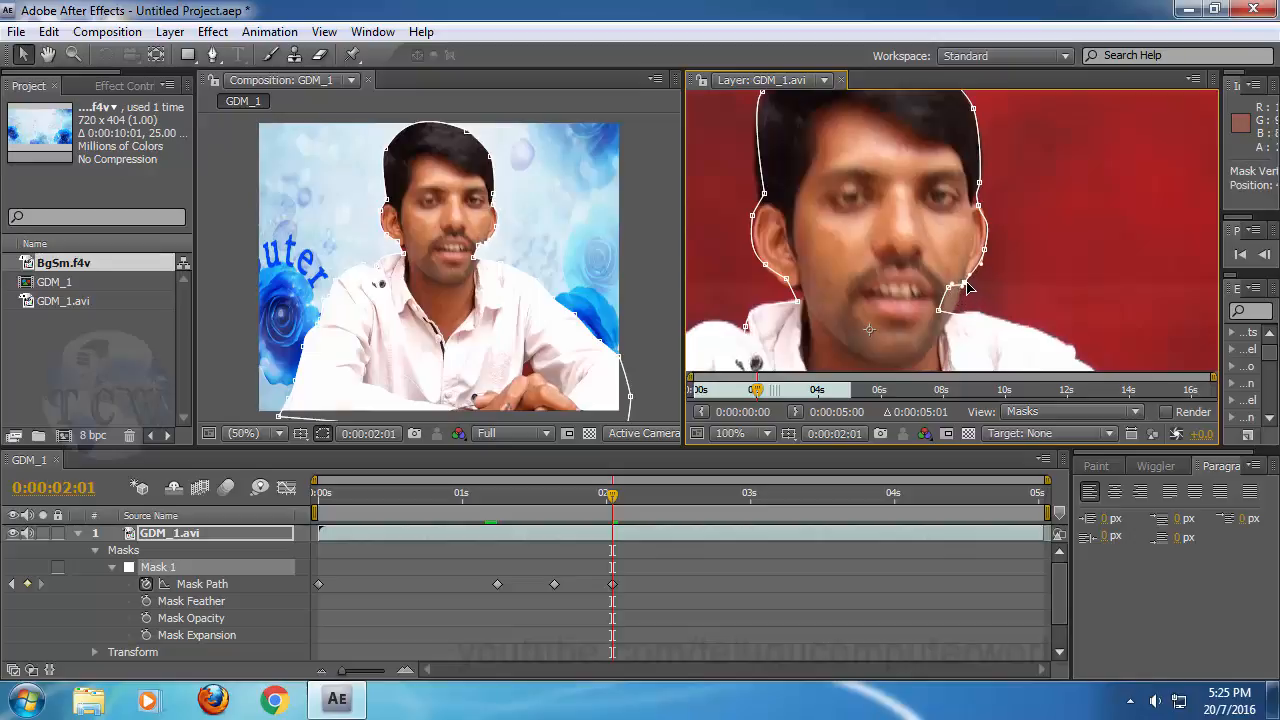
pyautogui.moveTo(948, 290); pyautogui.dragTo(958, 313)
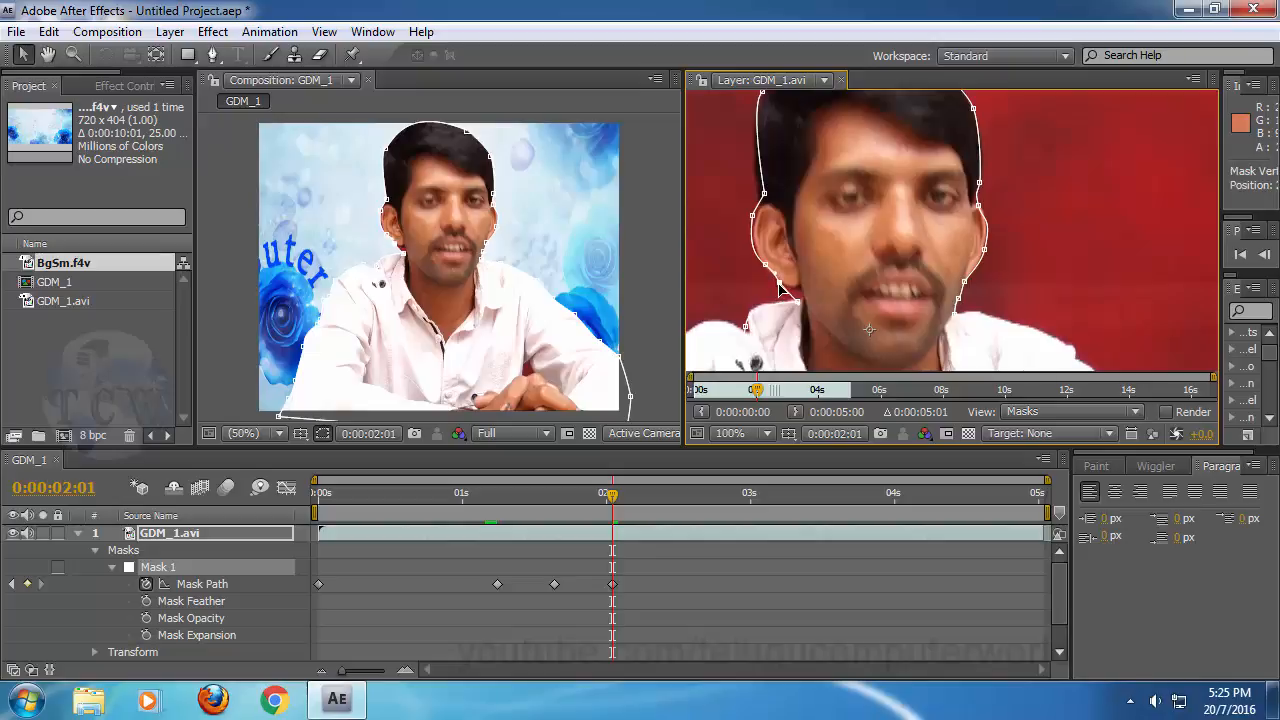
pyautogui.moveTo(801, 307); pyautogui.dragTo(776, 282)
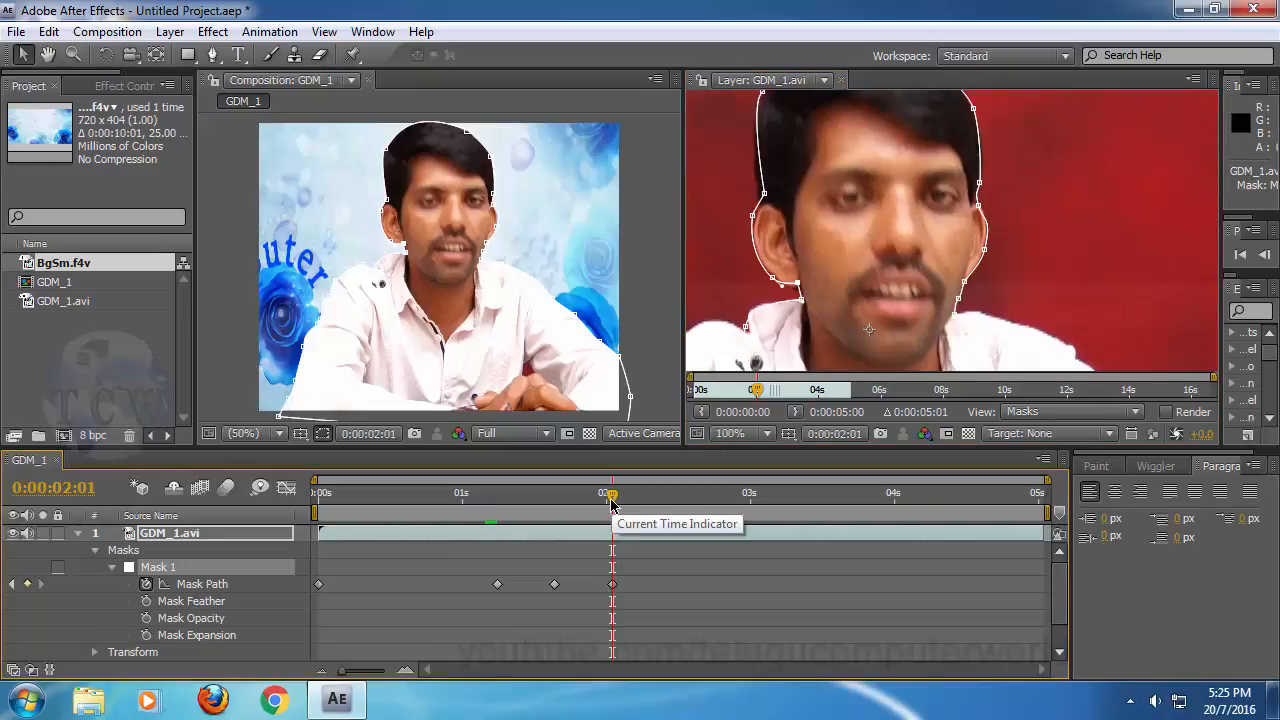
# Step: Advance frame by frame from the mask path keyframe at 0:00:02:01 to 0:00:02:11
pyautogui.press('pagedown')
pyautogui.press('pagedown')
pyautogui.press('pagedown')
pyautogui.press('pagedown')
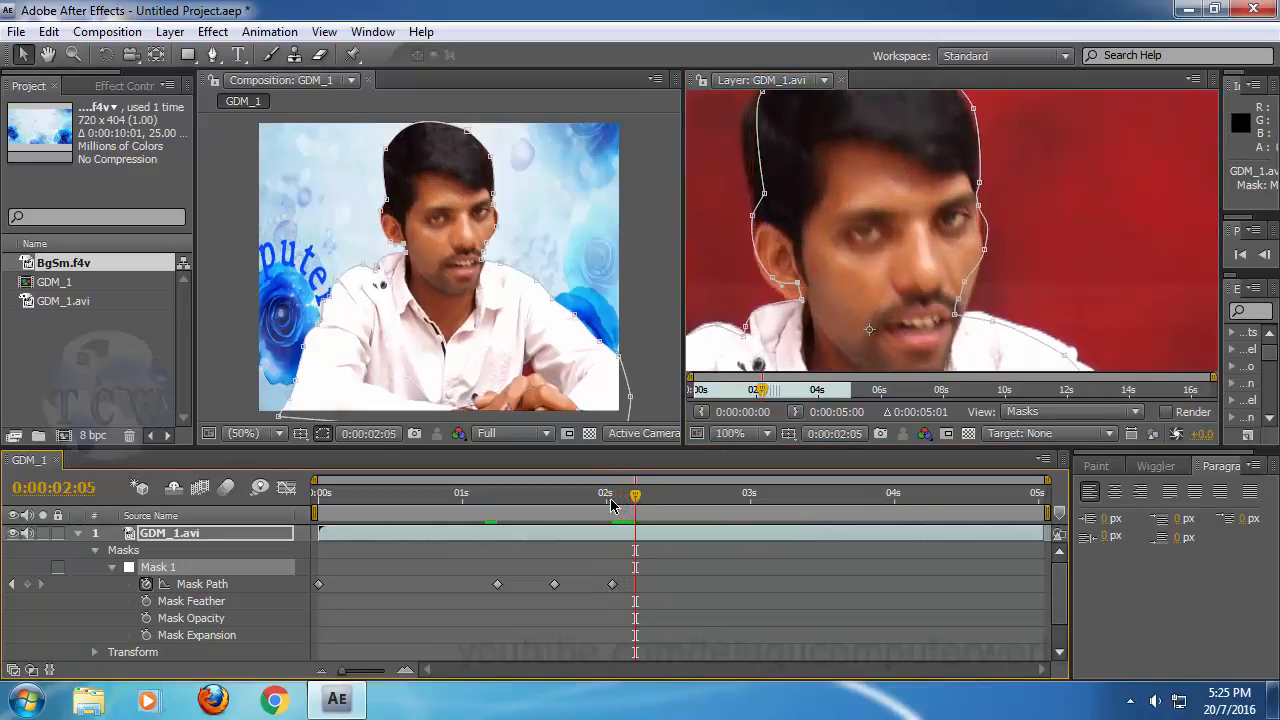
pyautogui.press('pagedown')
pyautogui.press('pagedown')
pyautogui.press('pagedown')
pyautogui.press('pagedown')
pyautogui.press('pagedown')
pyautogui.press('pagedown')
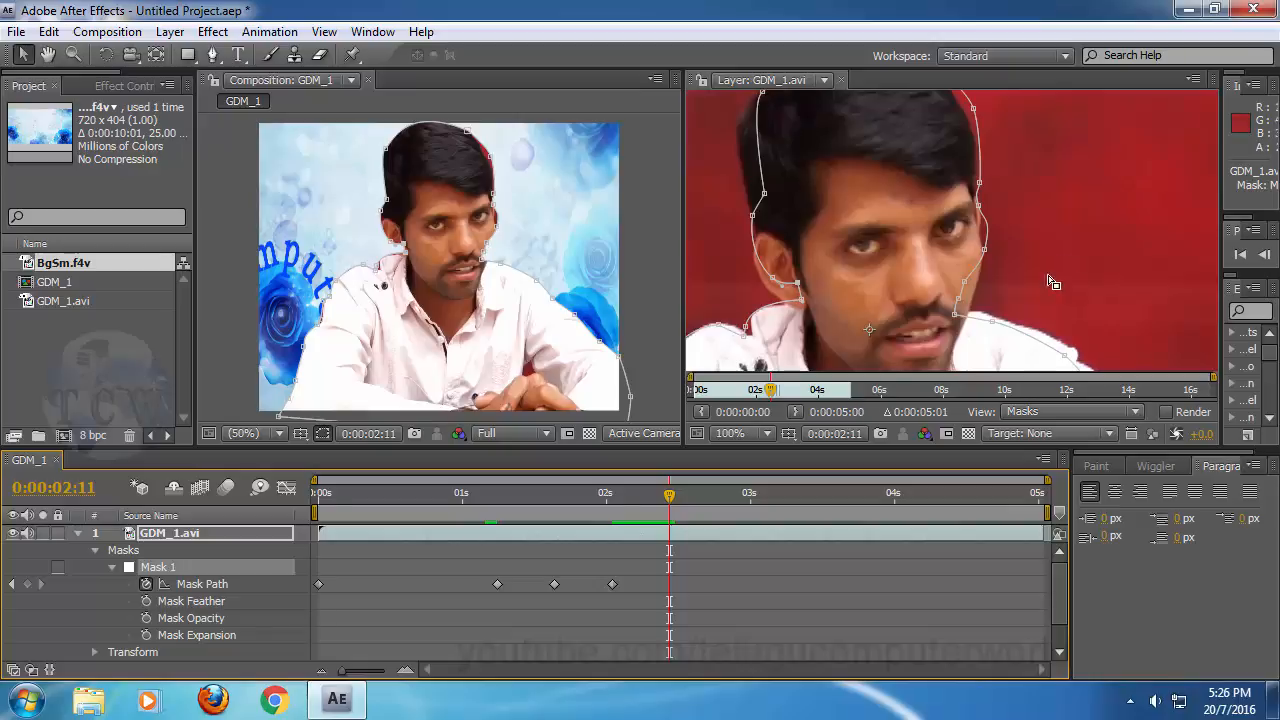
# Step: Keyframe the mask path at 0:00:02:11 by moving the points beneath and beside the left ear to its outline
pyautogui.moveTo(1027, 234); pyautogui.dragTo(1110, 160)
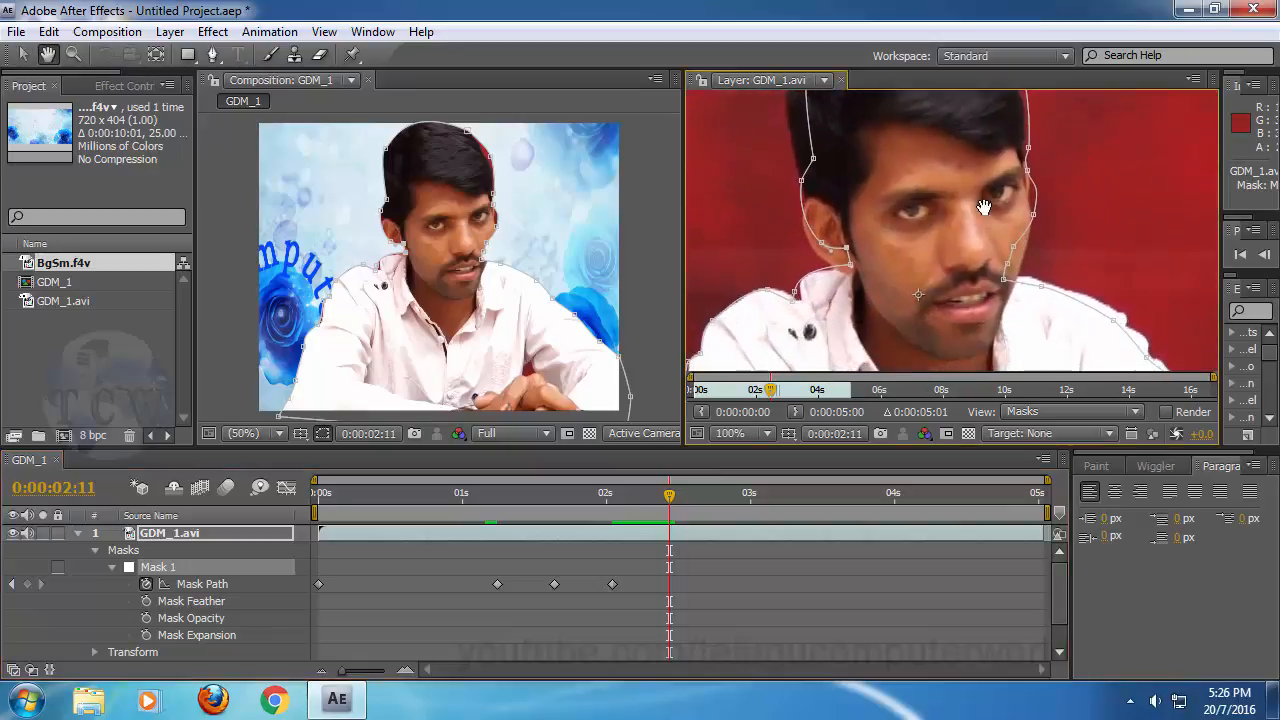
pyautogui.click(850, 267)
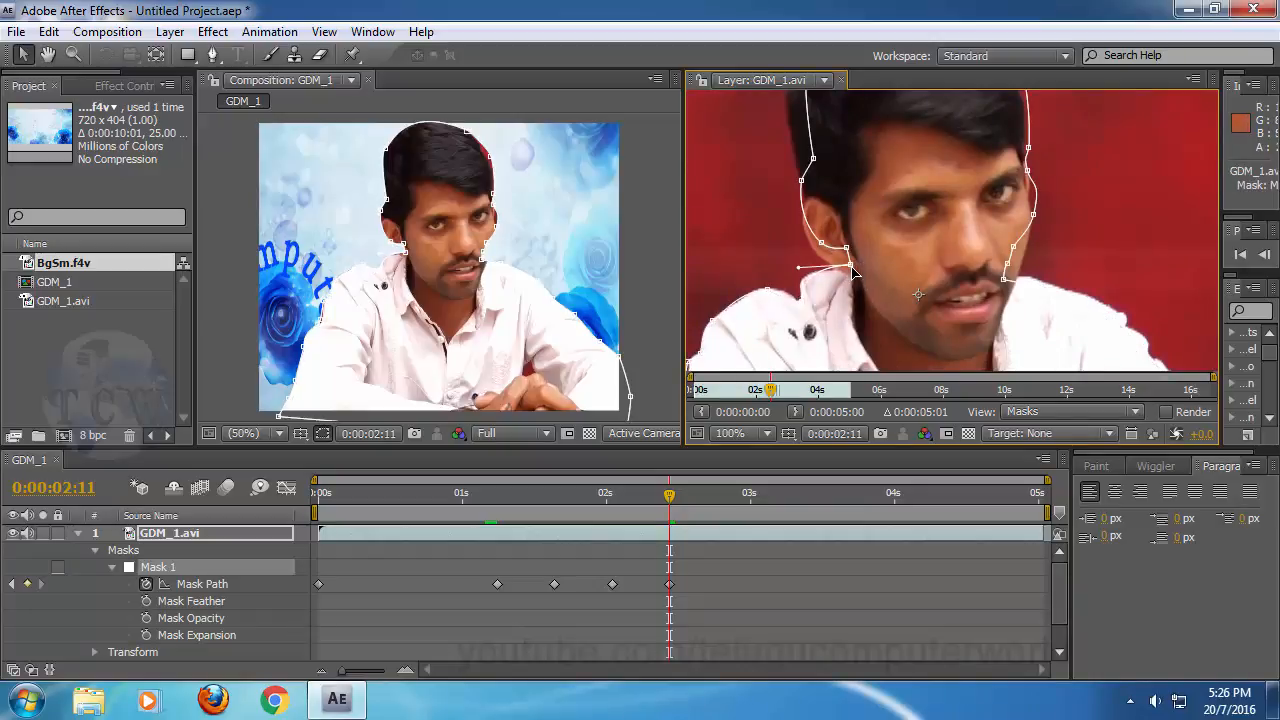
pyautogui.moveTo(854, 273); pyautogui.dragTo(817, 245)
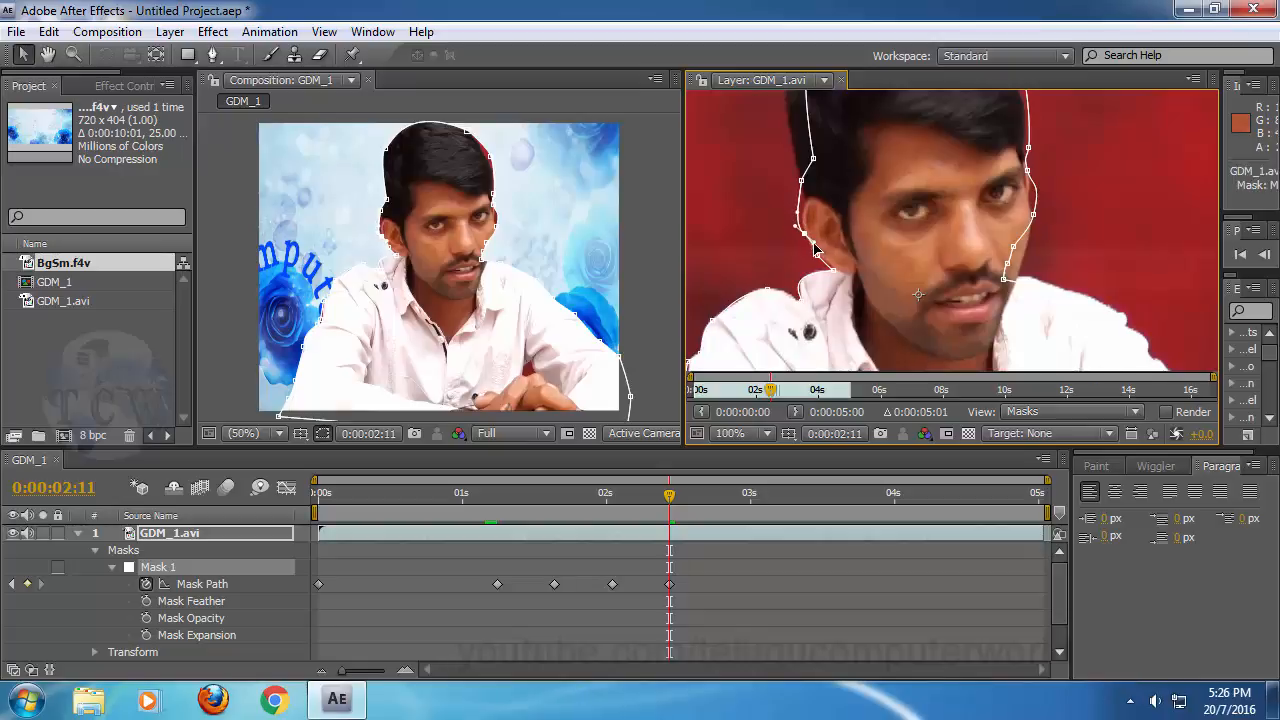
# Step: Move the mask points at the crown and on both sides of the hair to match its outline at 0:00:02:11
pyautogui.press('h')
pyautogui.moveTo(889, 191); pyautogui.dragTo(793, 259)
pyautogui.press('v')
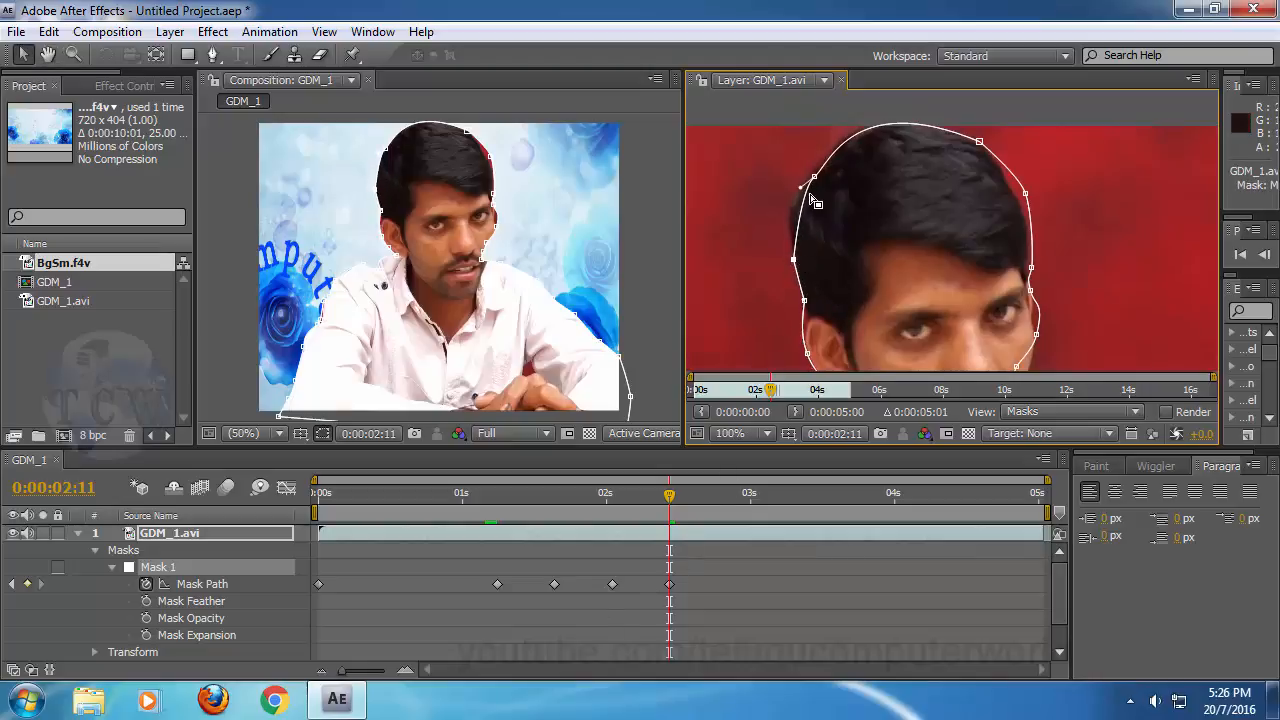
pyautogui.moveTo(812, 179); pyautogui.dragTo(805, 181)
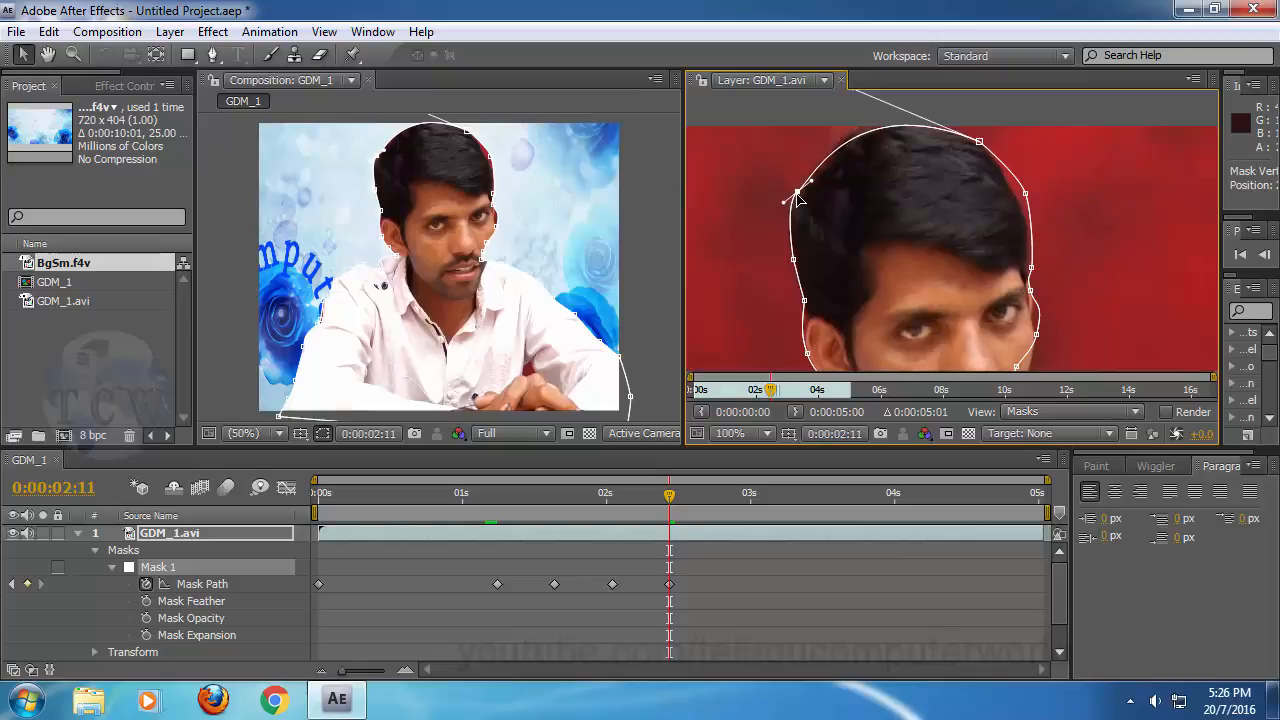
pyautogui.press('h')
pyautogui.press('v')
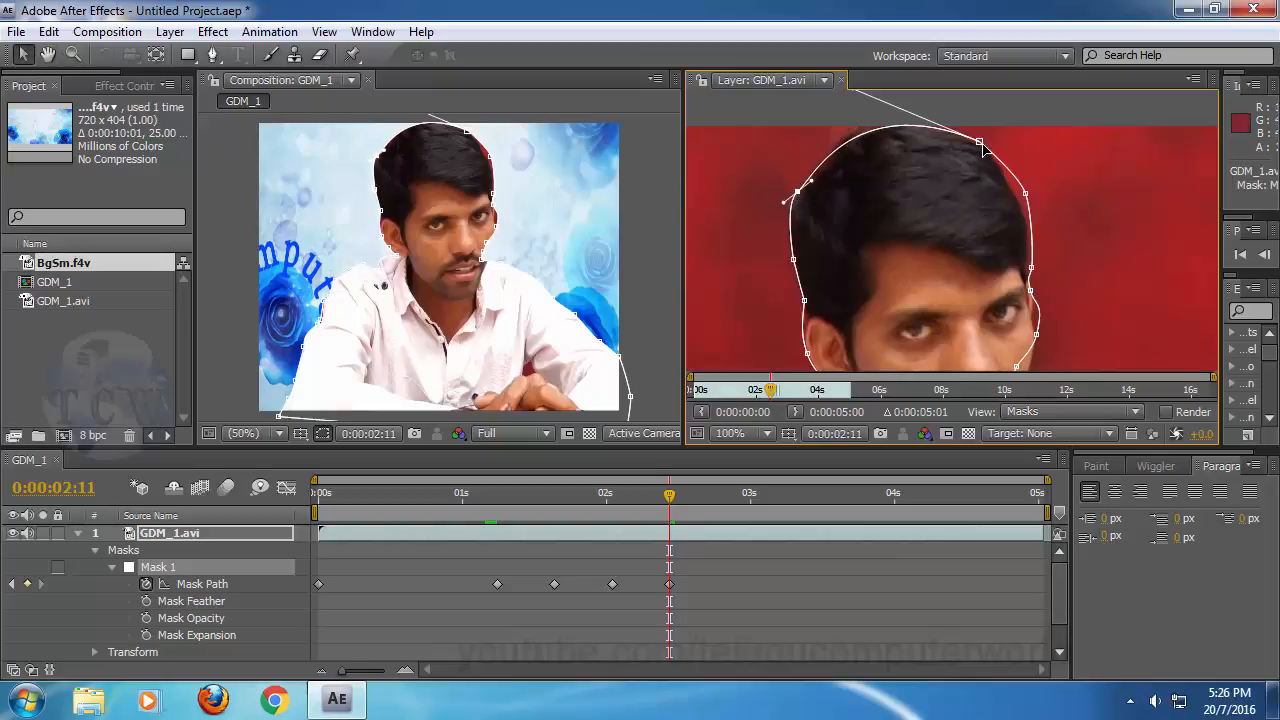
pyautogui.moveTo(978, 142); pyautogui.dragTo(970, 139)
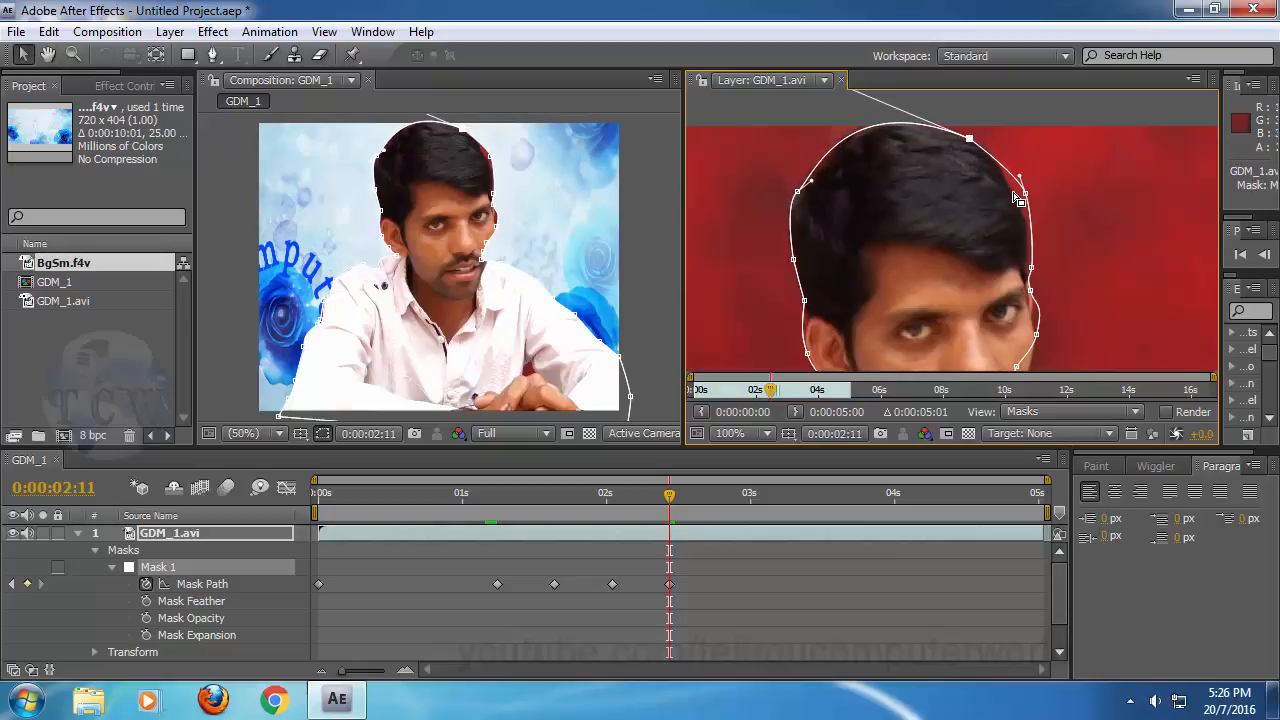
pyautogui.moveTo(1026, 194); pyautogui.dragTo(1013, 187)
pyautogui.moveTo(1032, 268); pyautogui.dragTo(1029, 258)
# Step: Pull the mask points beside the right eye and cheek in to the face outline at 0:00:02:11
pyautogui.press('space')
pyautogui.moveTo(932, 216); pyautogui.dragTo(909, 136)
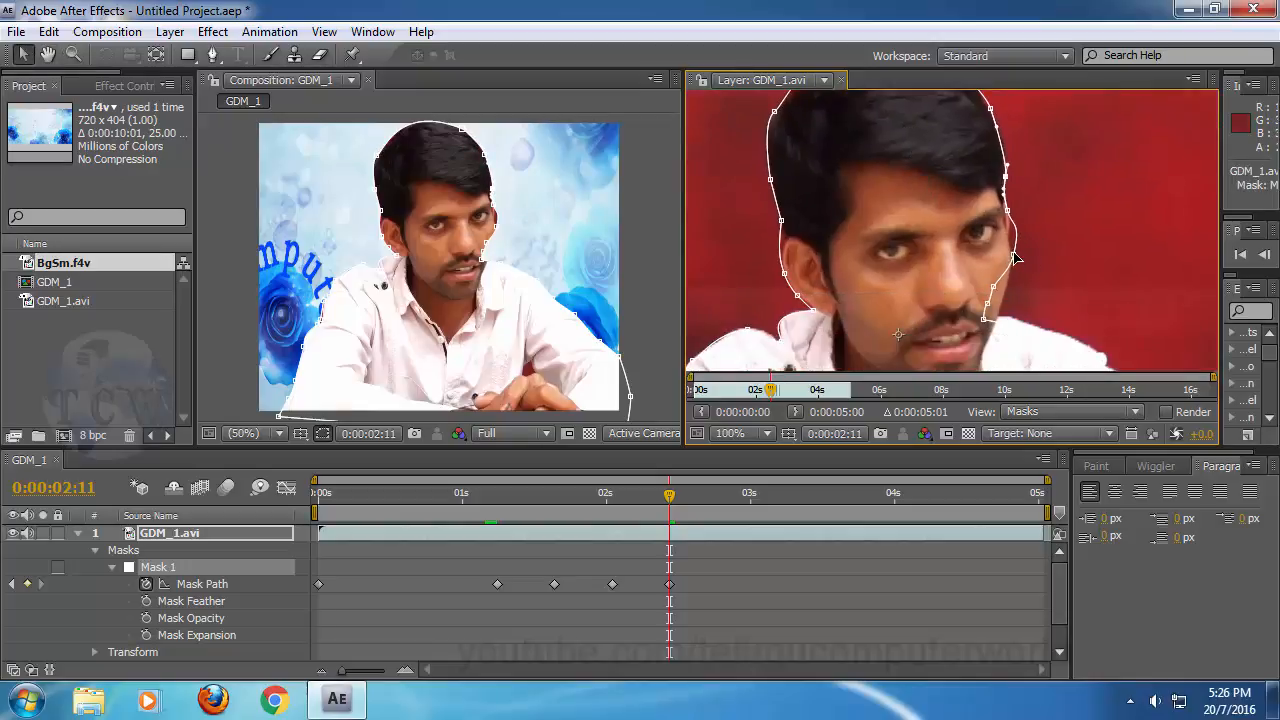
pyautogui.moveTo(1014, 254); pyautogui.dragTo(999, 318)
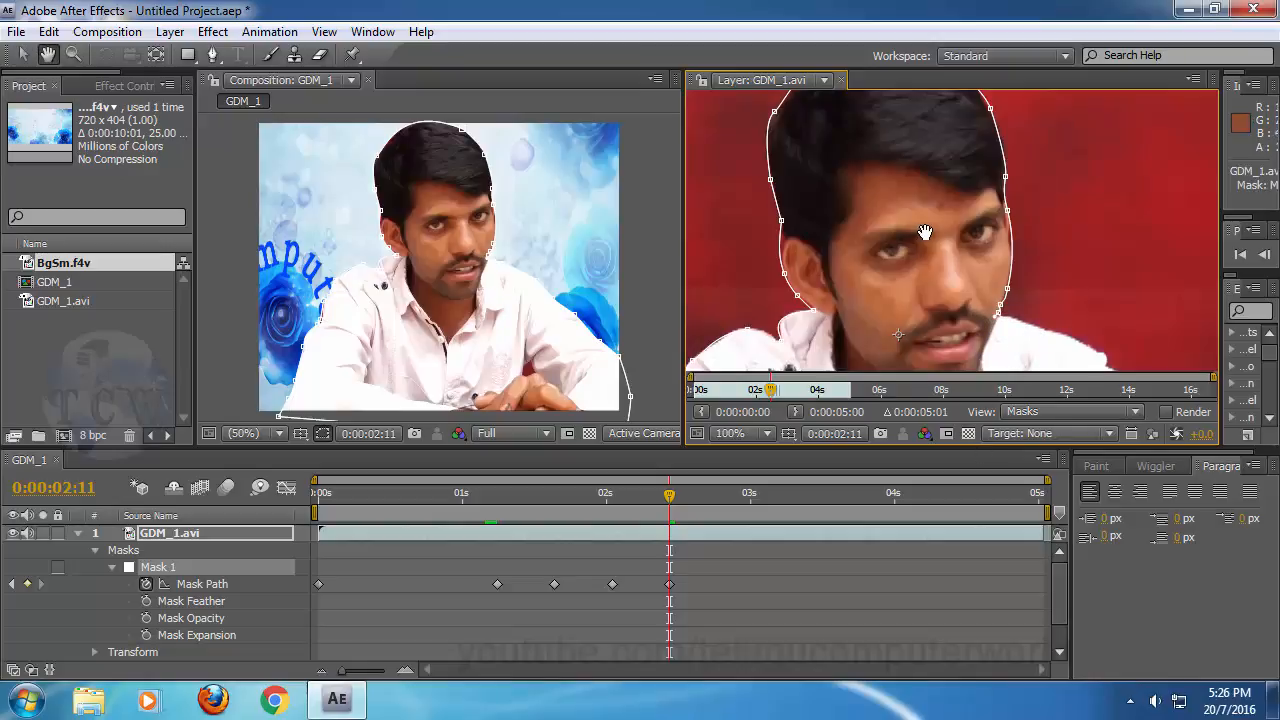
# Step: Step forward frame by frame from the mask path keyframe at 0:00:02:11 to 0:00:02:21
pyautogui.click(669, 585)
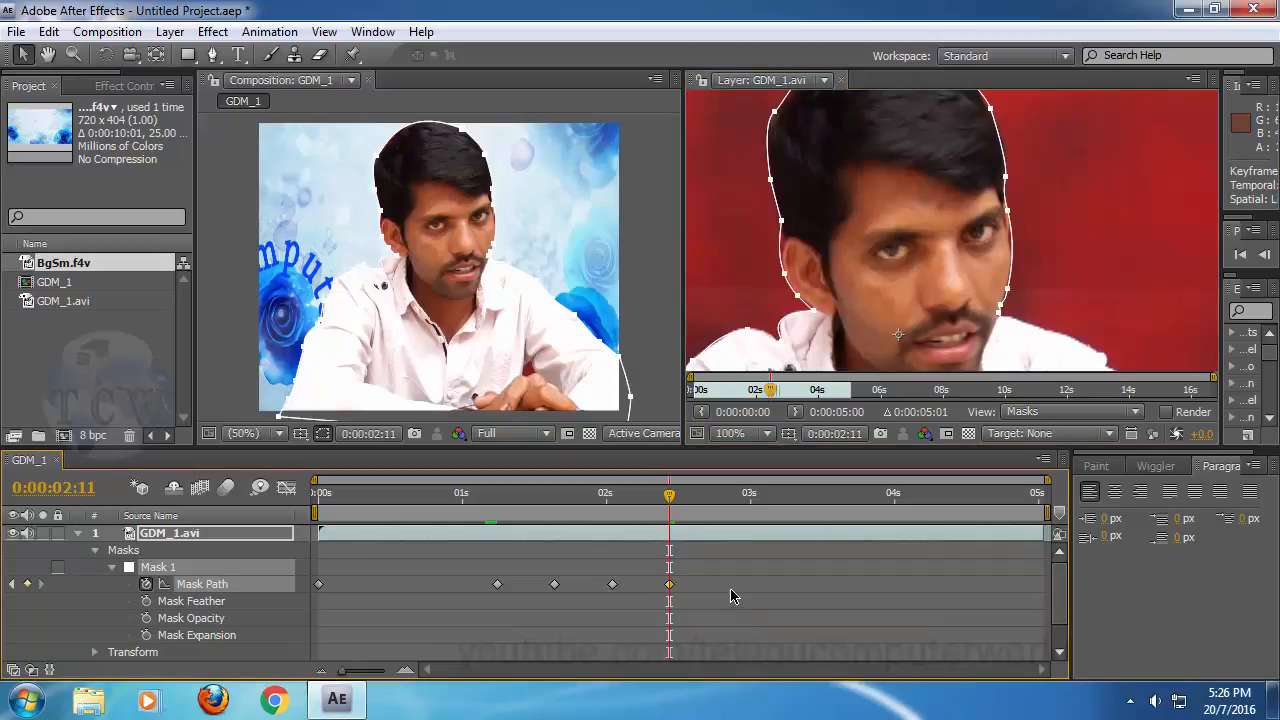
pyautogui.press('pagedown')
pyautogui.press('pagedown')
pyautogui.press('pagedown')
pyautogui.press('pagedown')
pyautogui.press('pagedown')
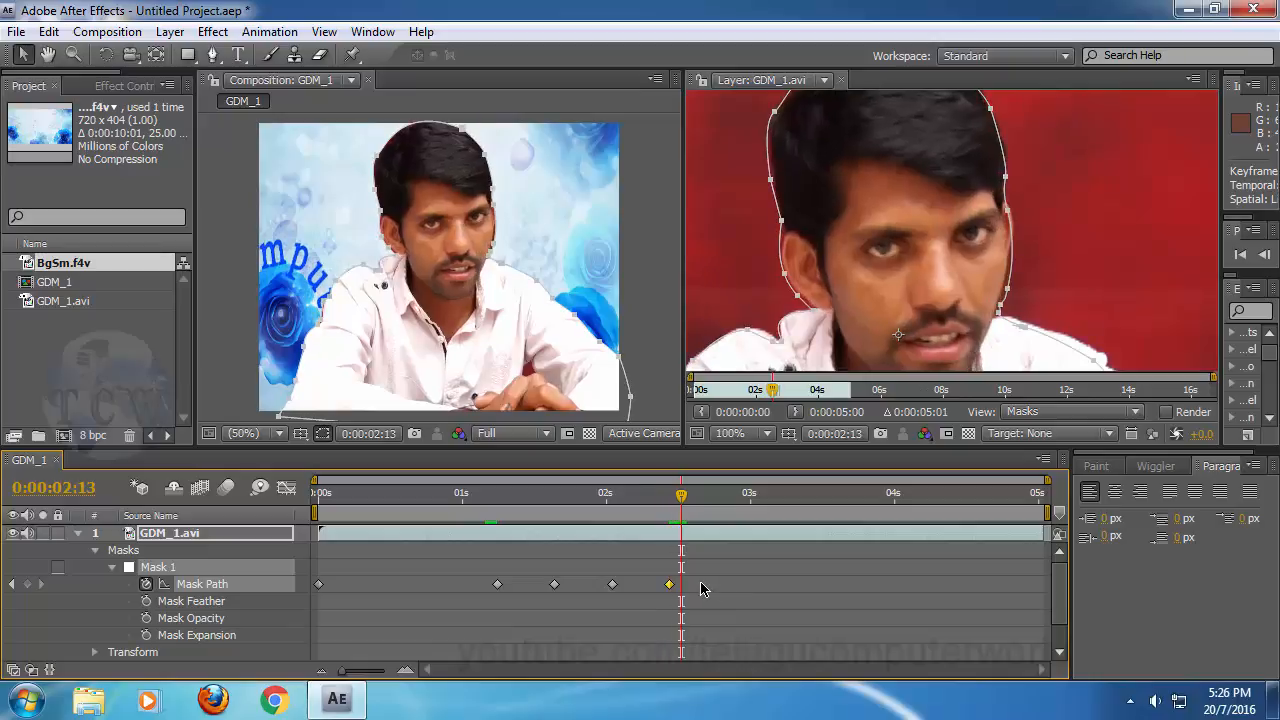
pyautogui.press('pagedown')
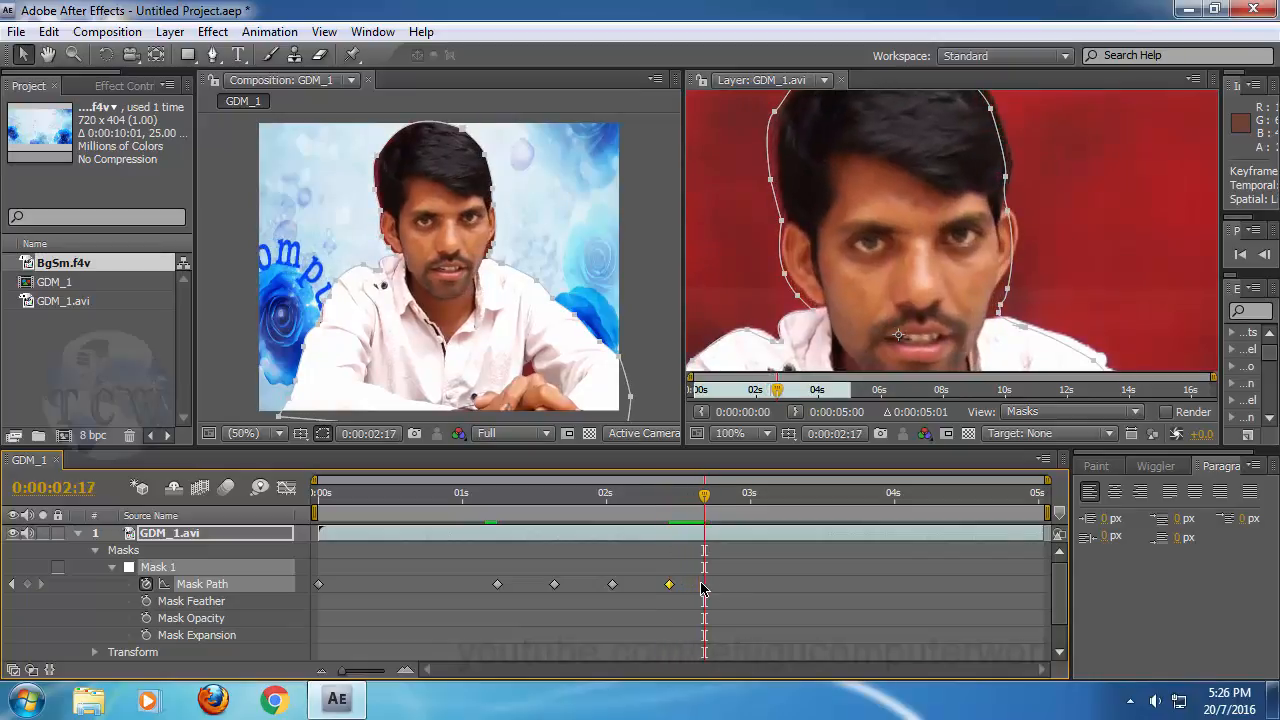
pyautogui.press('pagedown')
pyautogui.press('pagedown')
pyautogui.press('pagedown')
pyautogui.press('pagedown')
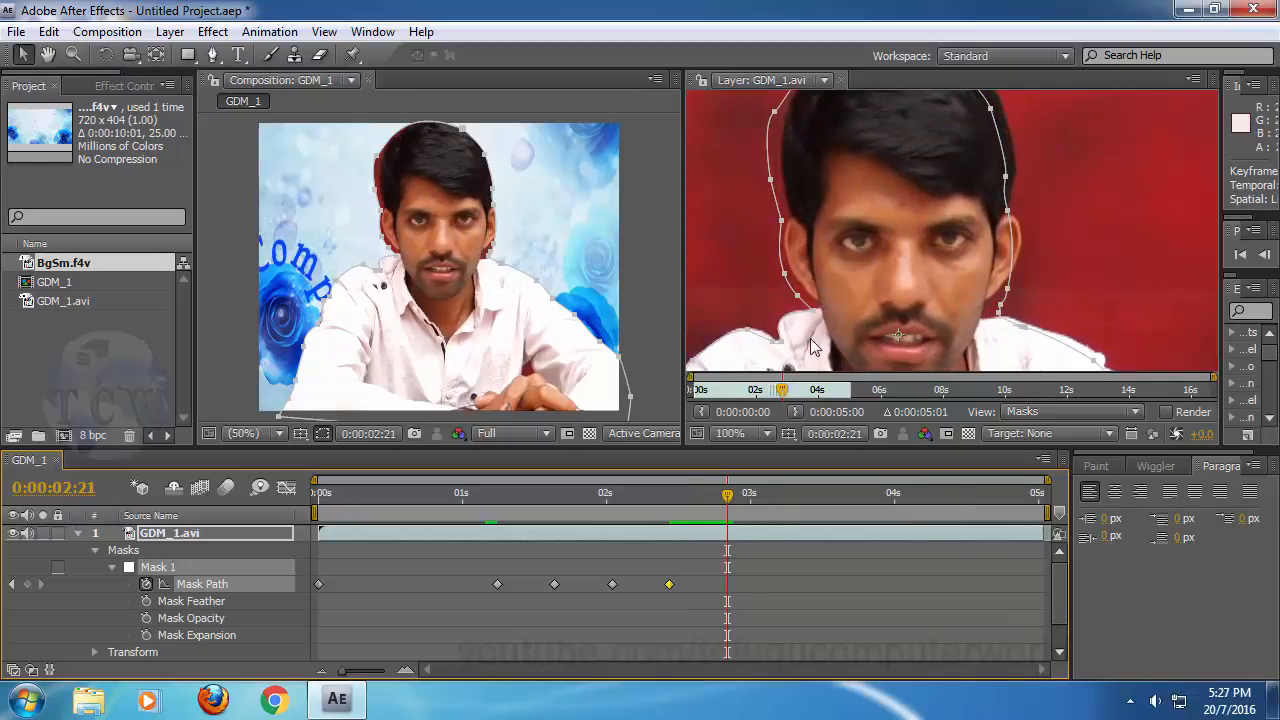
pyautogui.moveTo(813, 311); pyautogui.dragTo(821, 310)
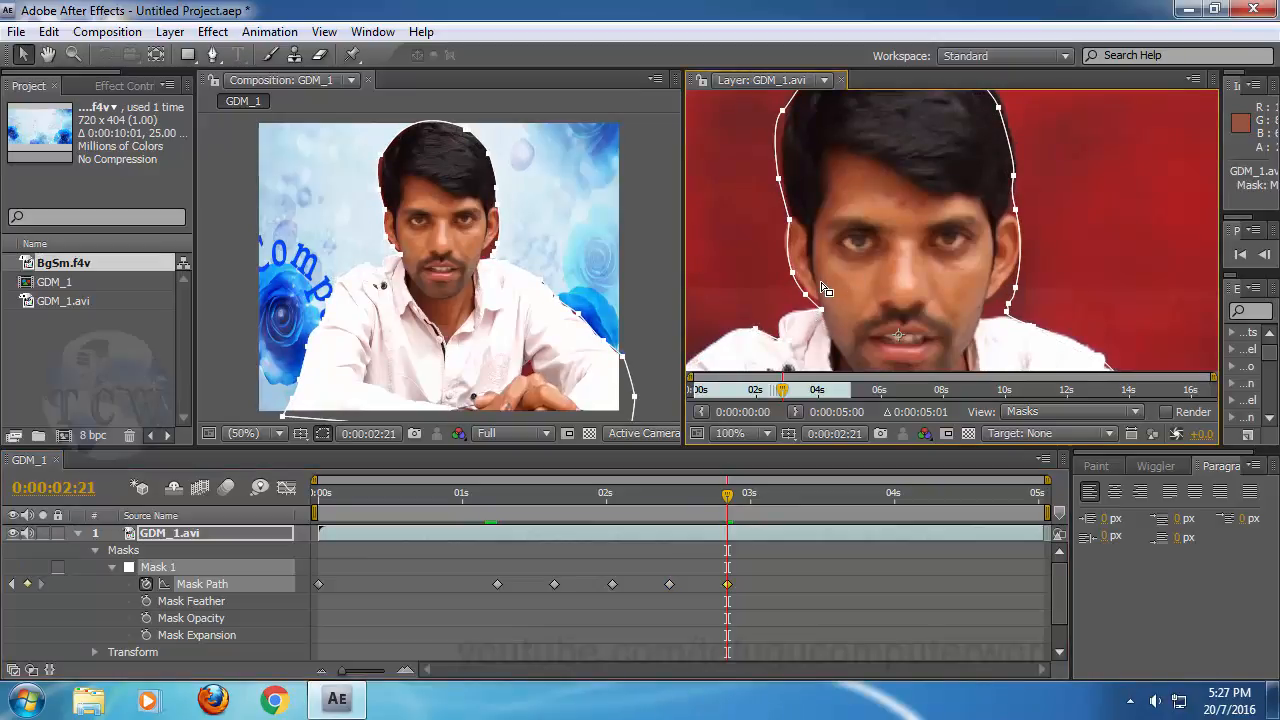
pyautogui.hotkey('ctrl', 'z')
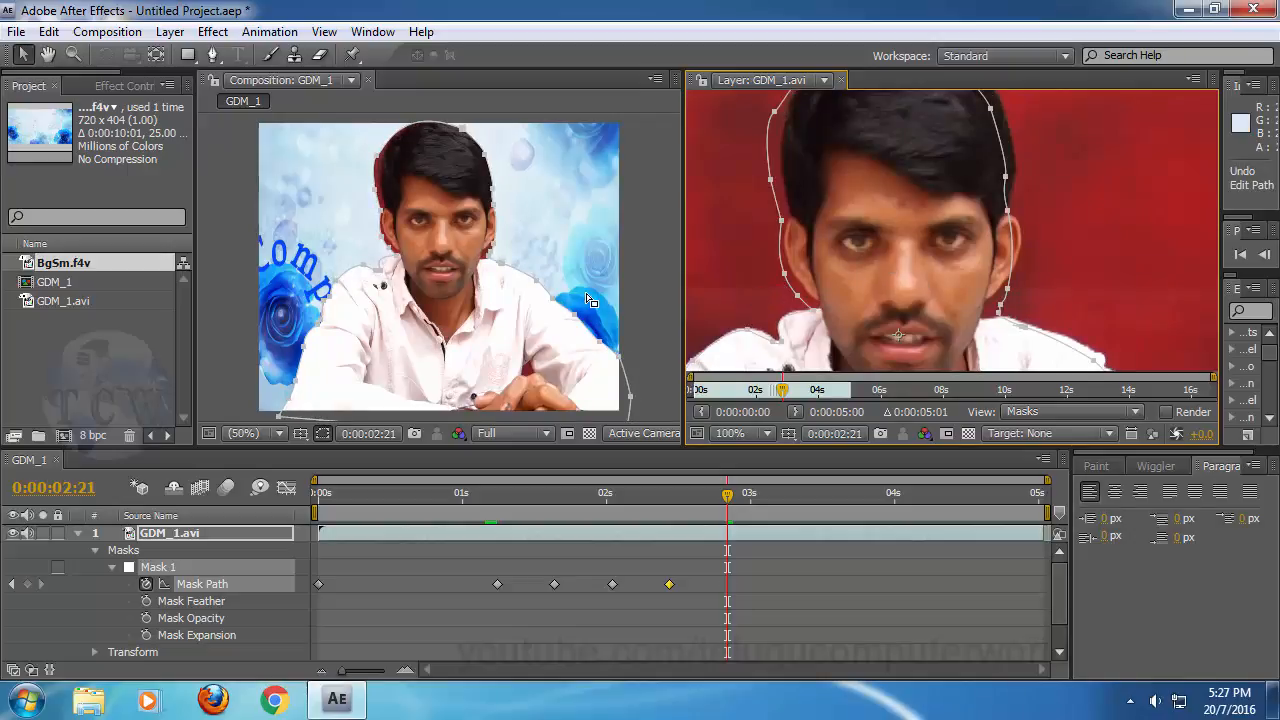
pyautogui.click(722, 284)
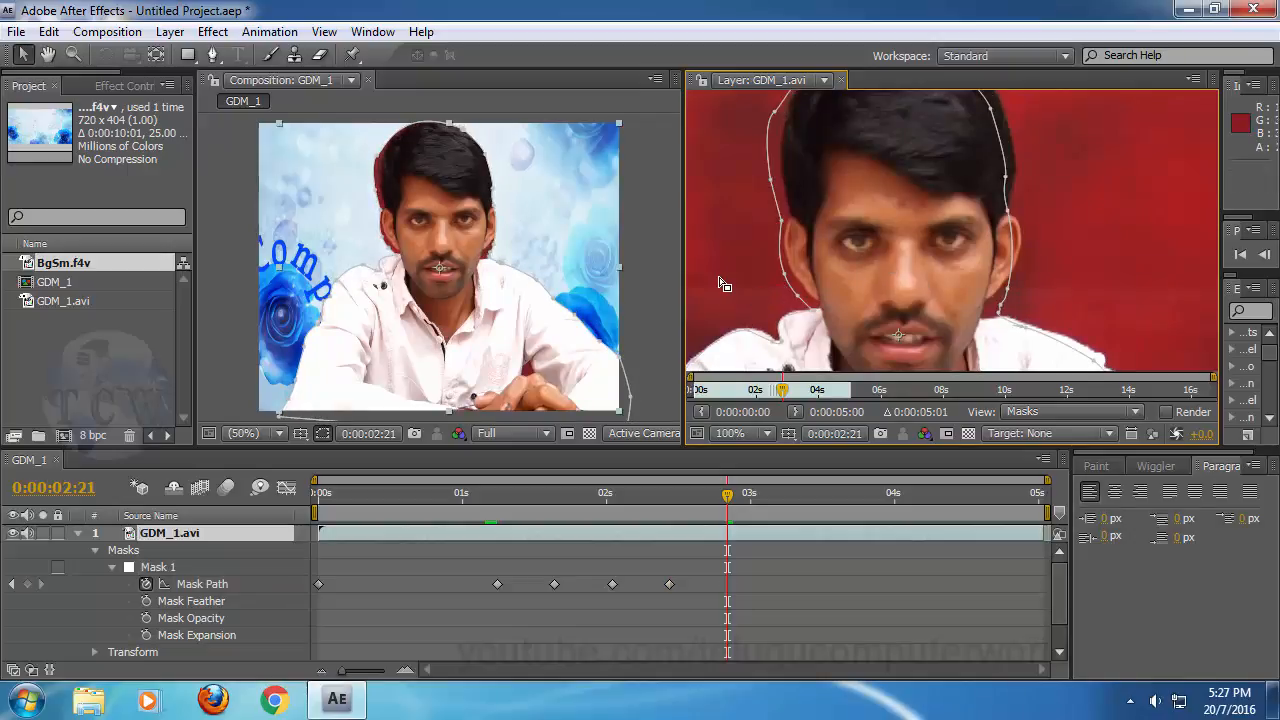
# Step: Keyframe the mask path at 0:00:02:21 by moving the individual points beneath and along the left ear to its outline
pyautogui.click(818, 311)
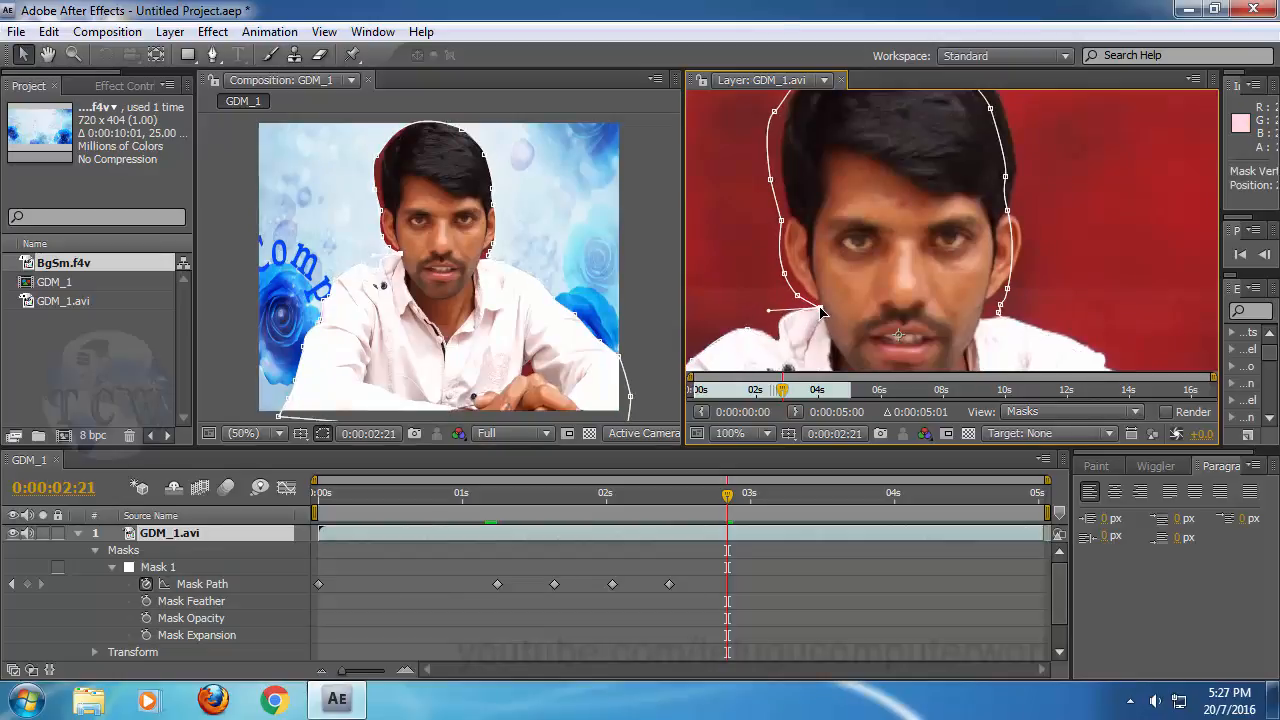
pyautogui.moveTo(820, 312); pyautogui.dragTo(820, 311)
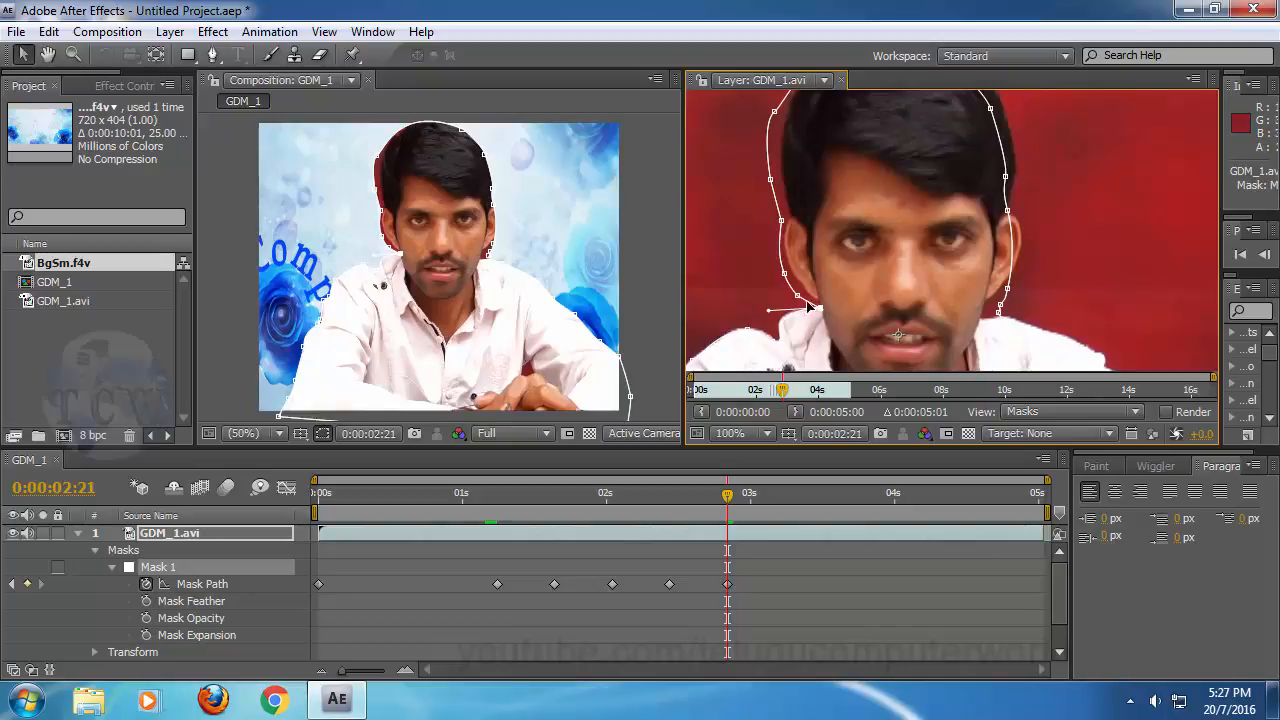
pyautogui.moveTo(1057, 191); pyautogui.dragTo(1077, 226)
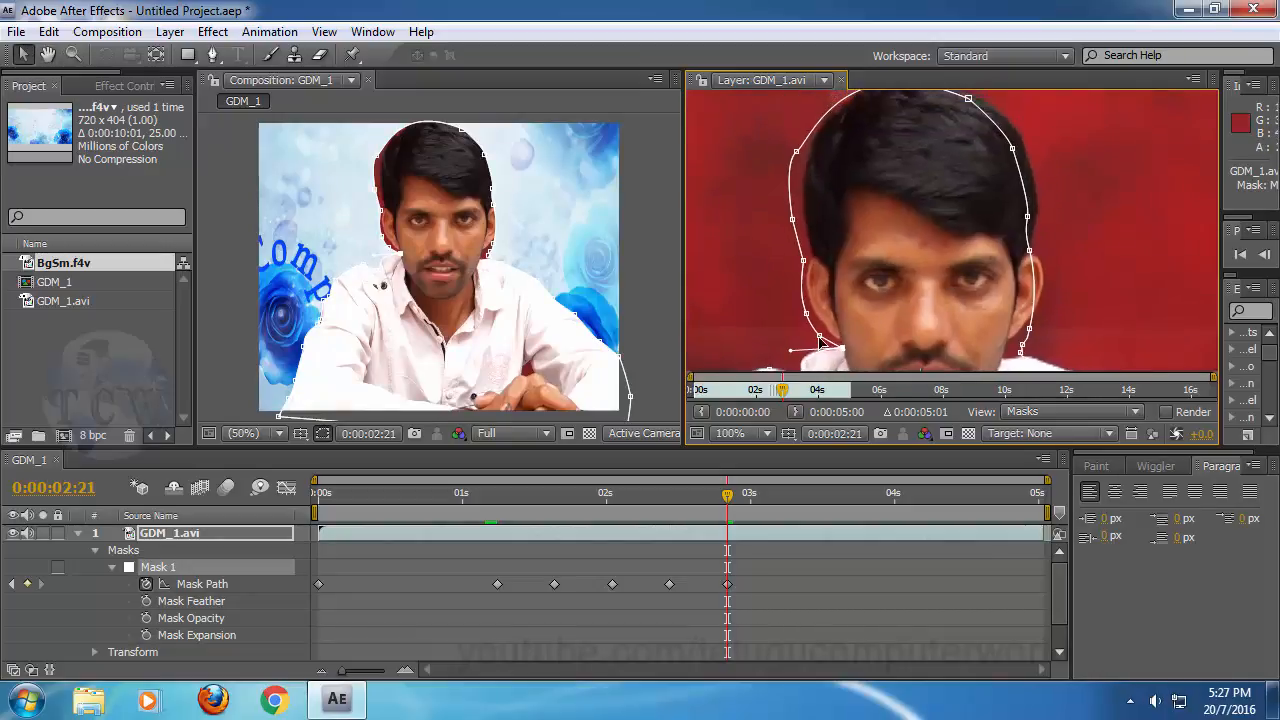
pyautogui.moveTo(820, 337)
pyautogui.mouseDown()
pyautogui.moveTo(832, 334)
pyautogui.moveTo(817, 313)
pyautogui.mouseUp()
pyautogui.moveTo(806, 262); pyautogui.dragTo(809, 257)
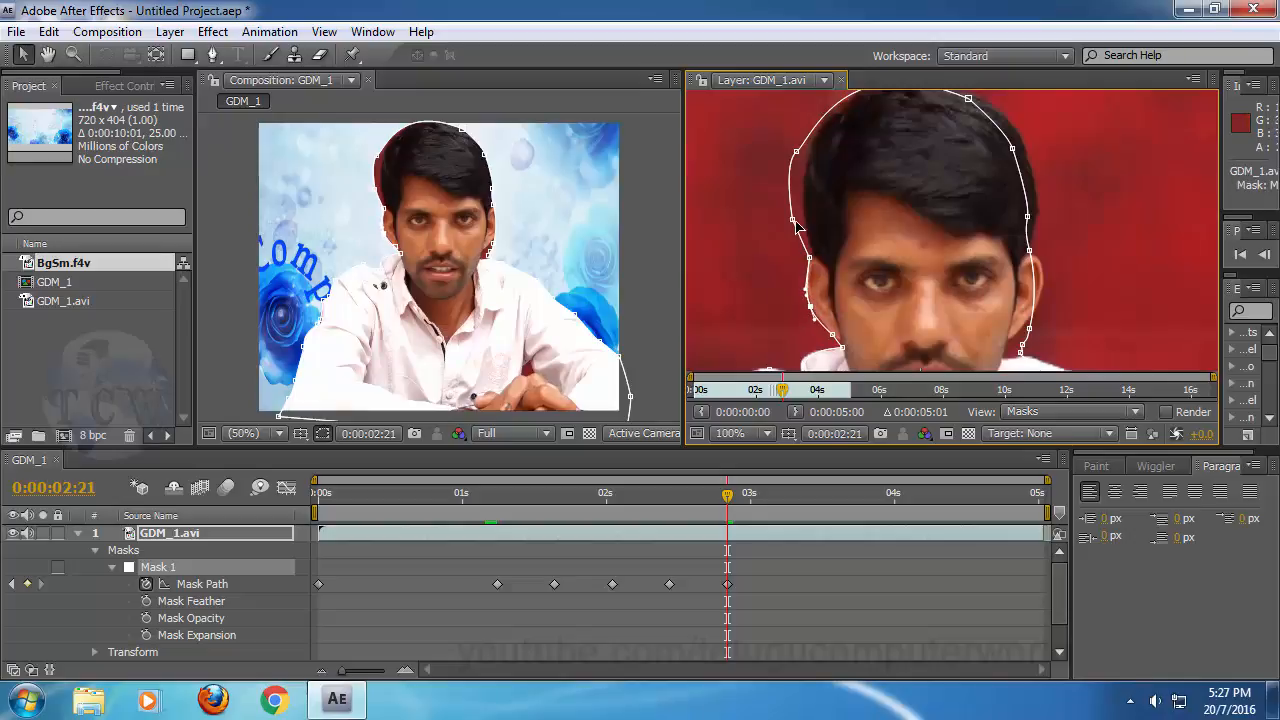
# Step: Shift the mask points at the crown and on both sides of the hair to follow its outline at 0:00:02:21
pyautogui.press('h')
pyautogui.moveTo(1089, 189); pyautogui.dragTo(1057, 229)
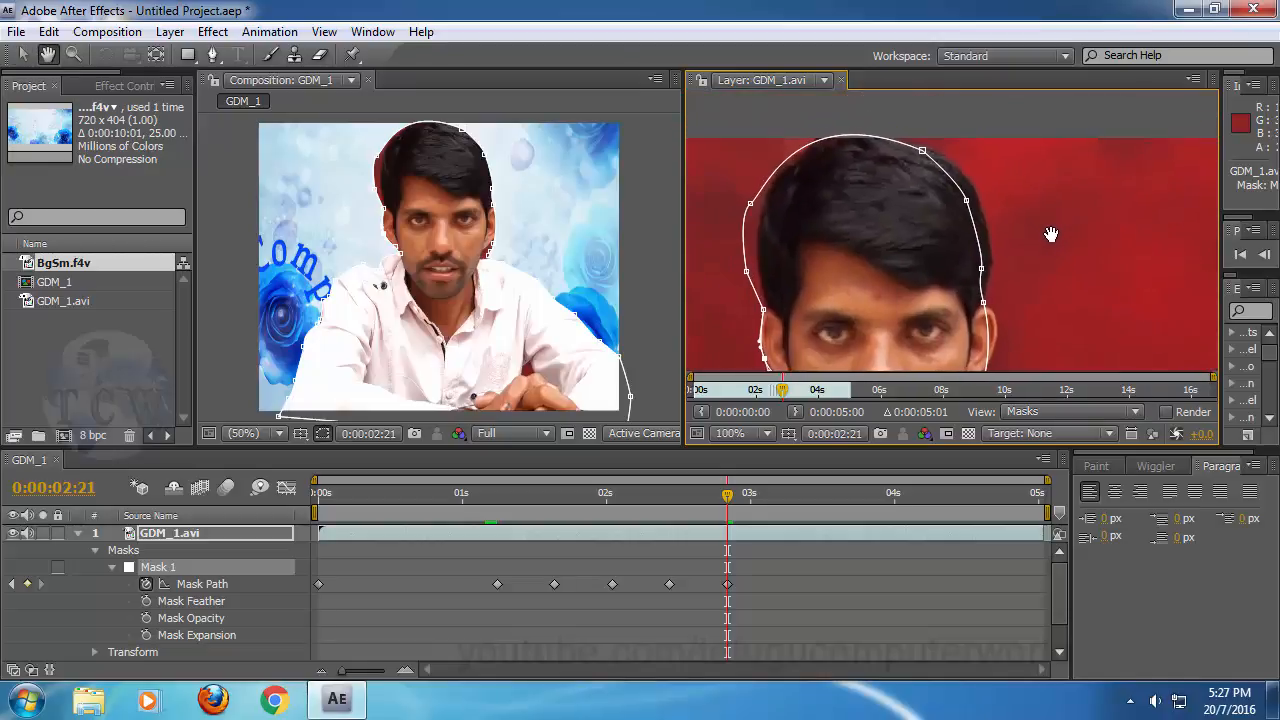
pyautogui.press('v')
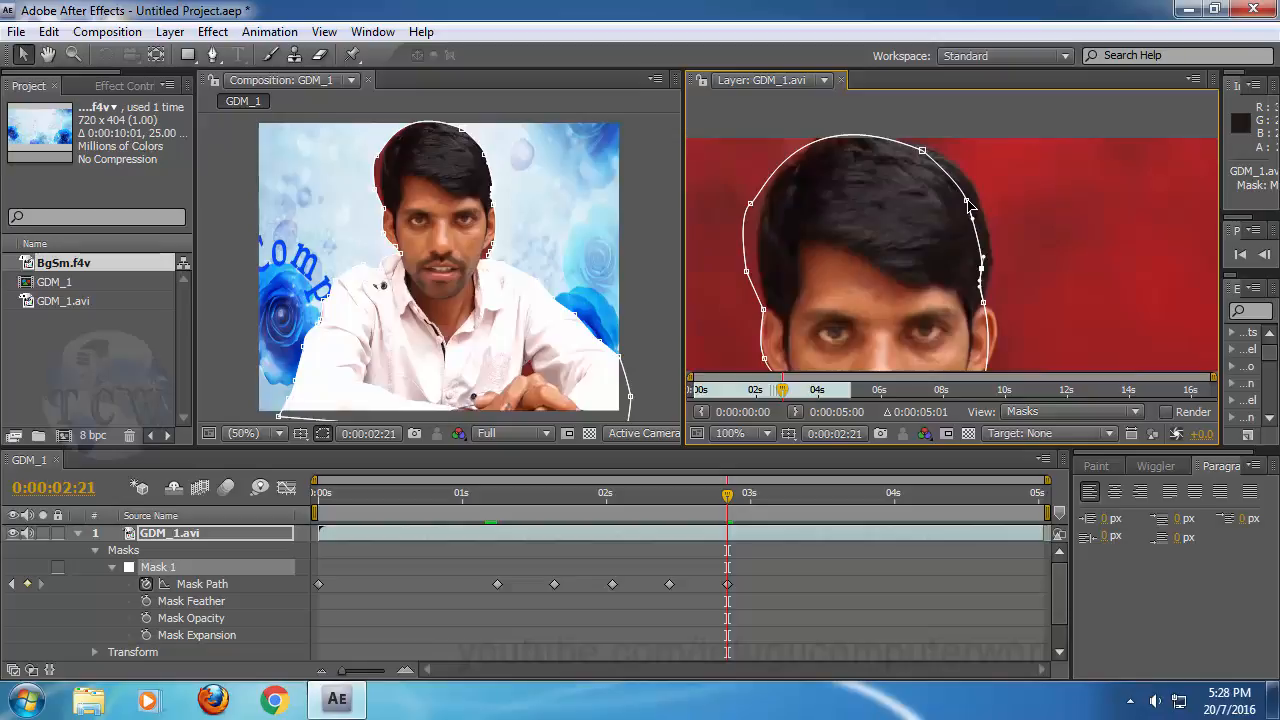
pyautogui.click(922, 150)
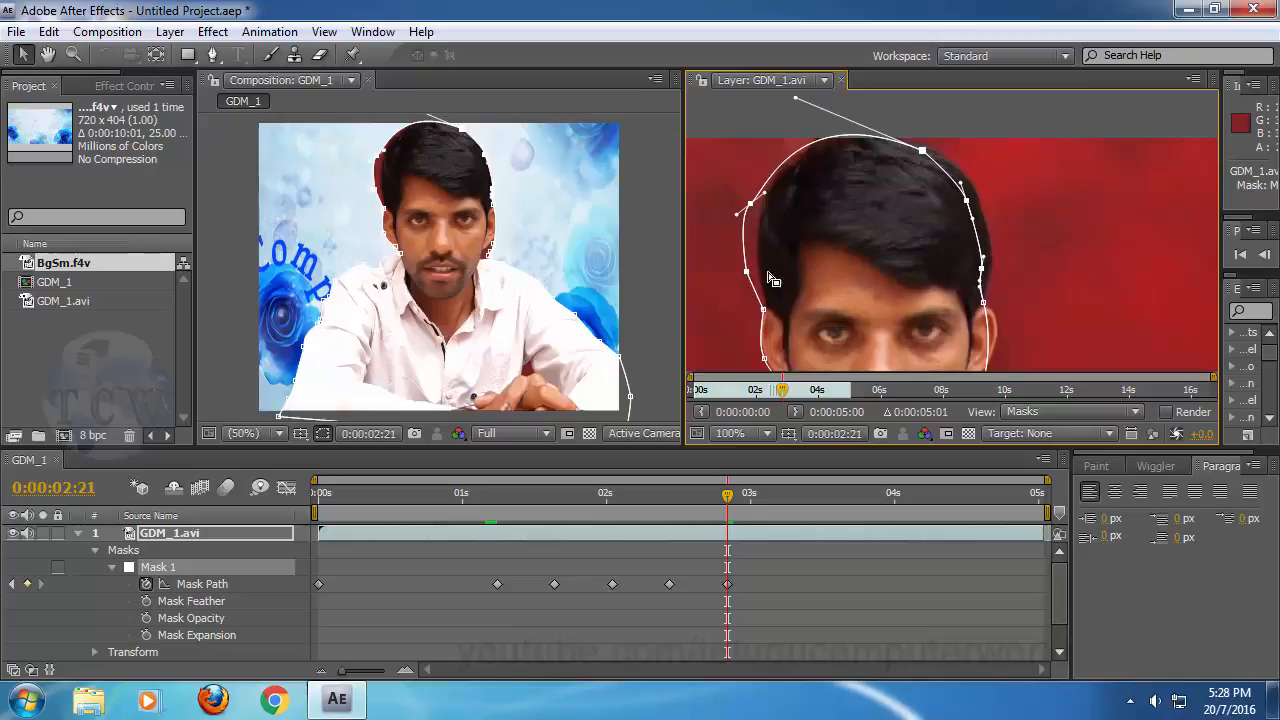
pyautogui.click(981, 246)
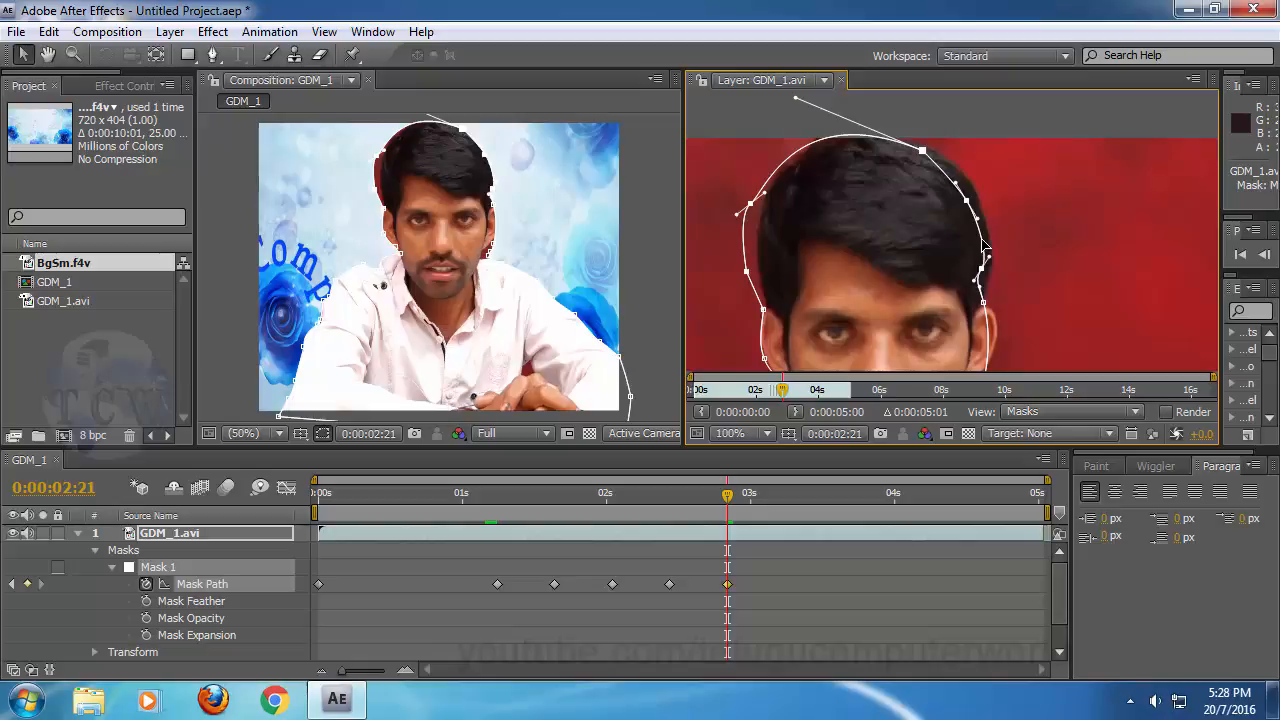
pyautogui.hotkey('ctrl', 'z')
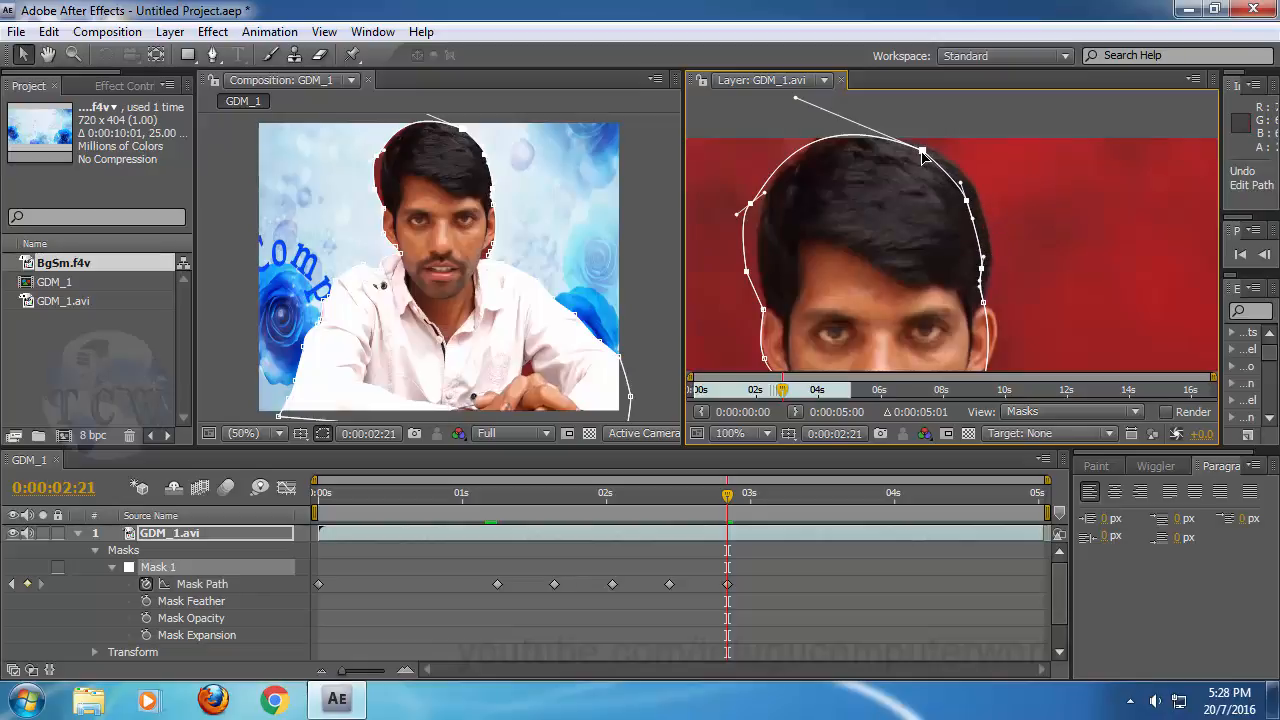
pyautogui.moveTo(922, 152)
pyautogui.mouseDown()
pyautogui.moveTo(937, 149)
pyautogui.moveTo(871, 137)
pyautogui.moveTo(946, 162)
pyautogui.moveTo(932, 152)
pyautogui.mouseUp()
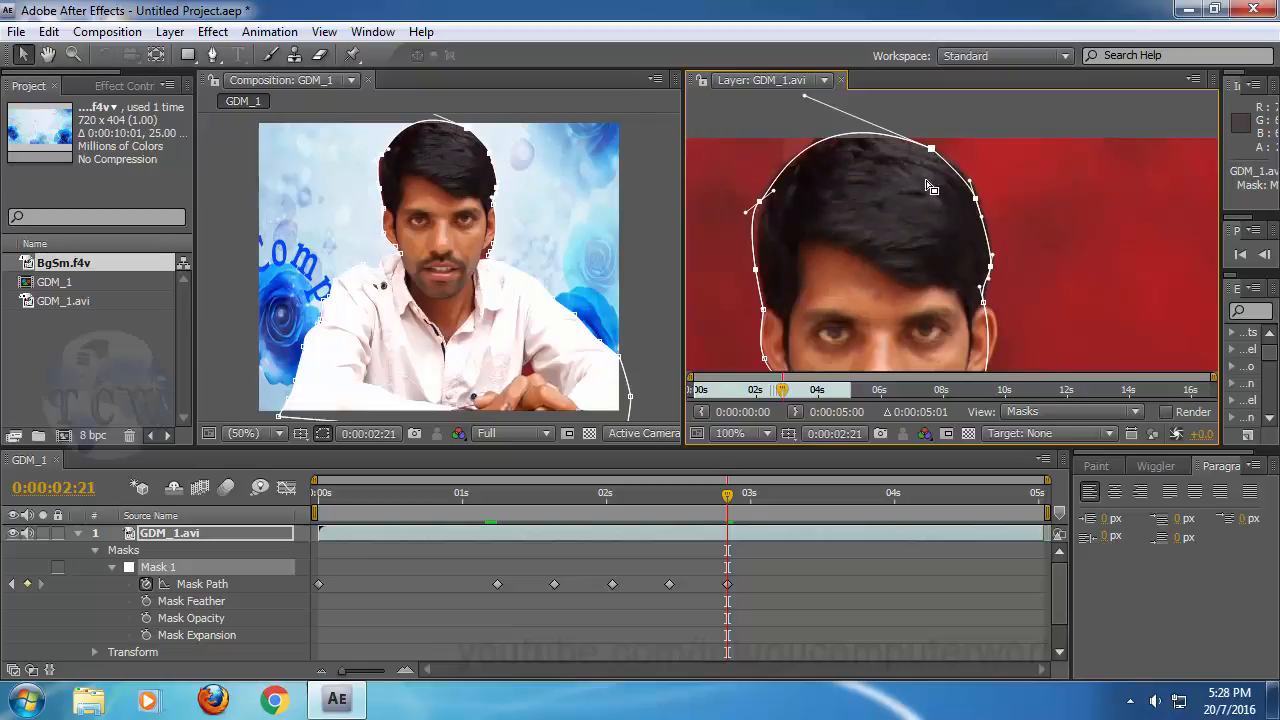
pyautogui.click(745, 115)
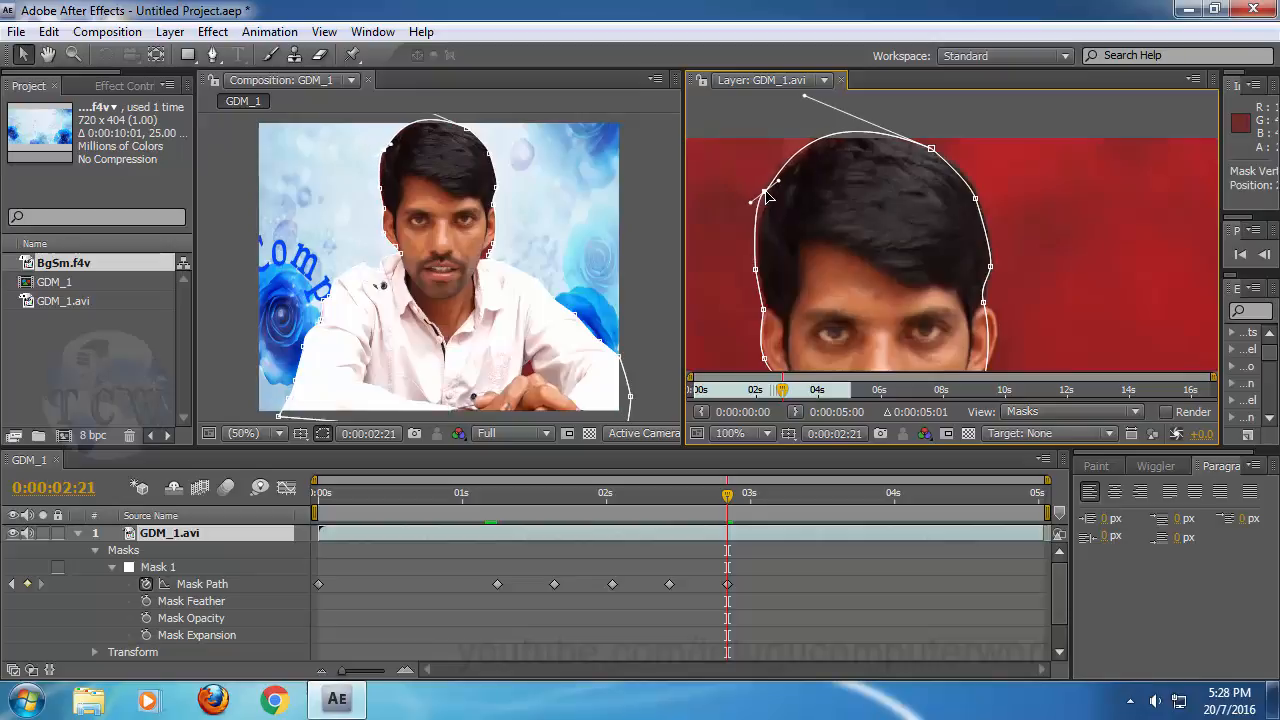
pyautogui.click(768, 199)
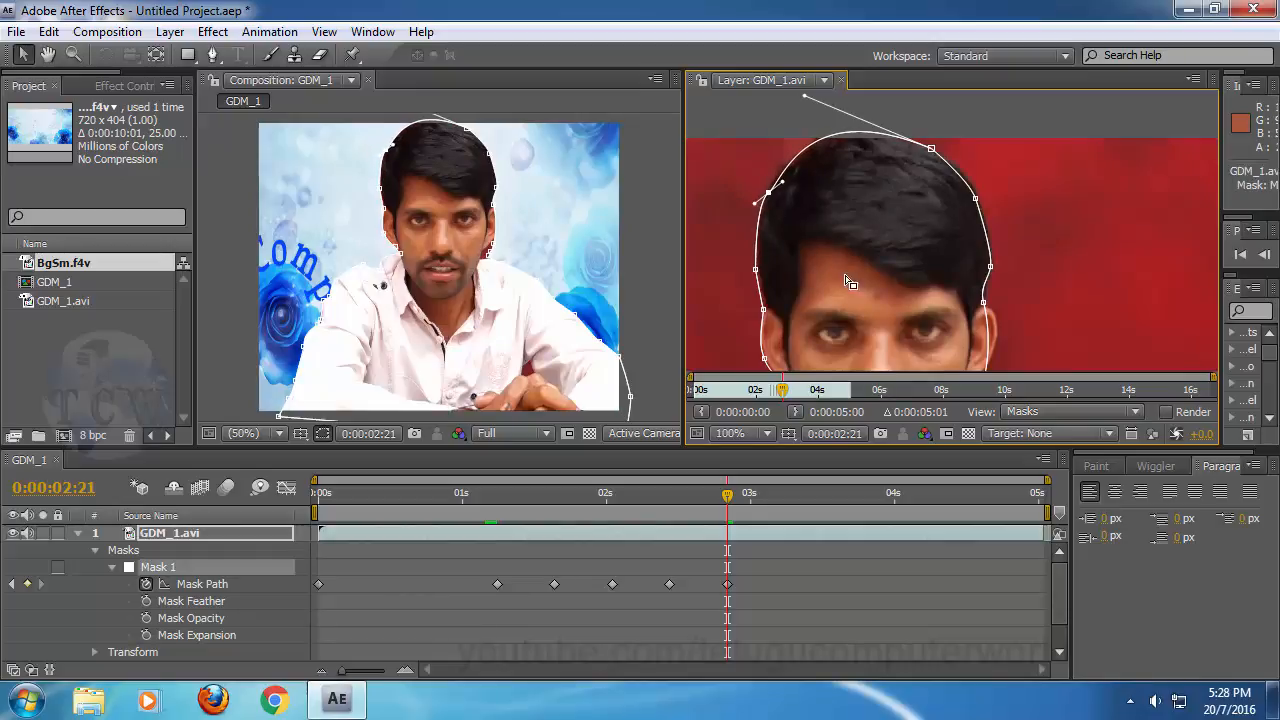
# Step: Move the mask points around the right ear and the jaw below it to the face outline at 0:00:02:21
pyautogui.press('h')
pyautogui.moveTo(1085, 301); pyautogui.dragTo(1049, 203)
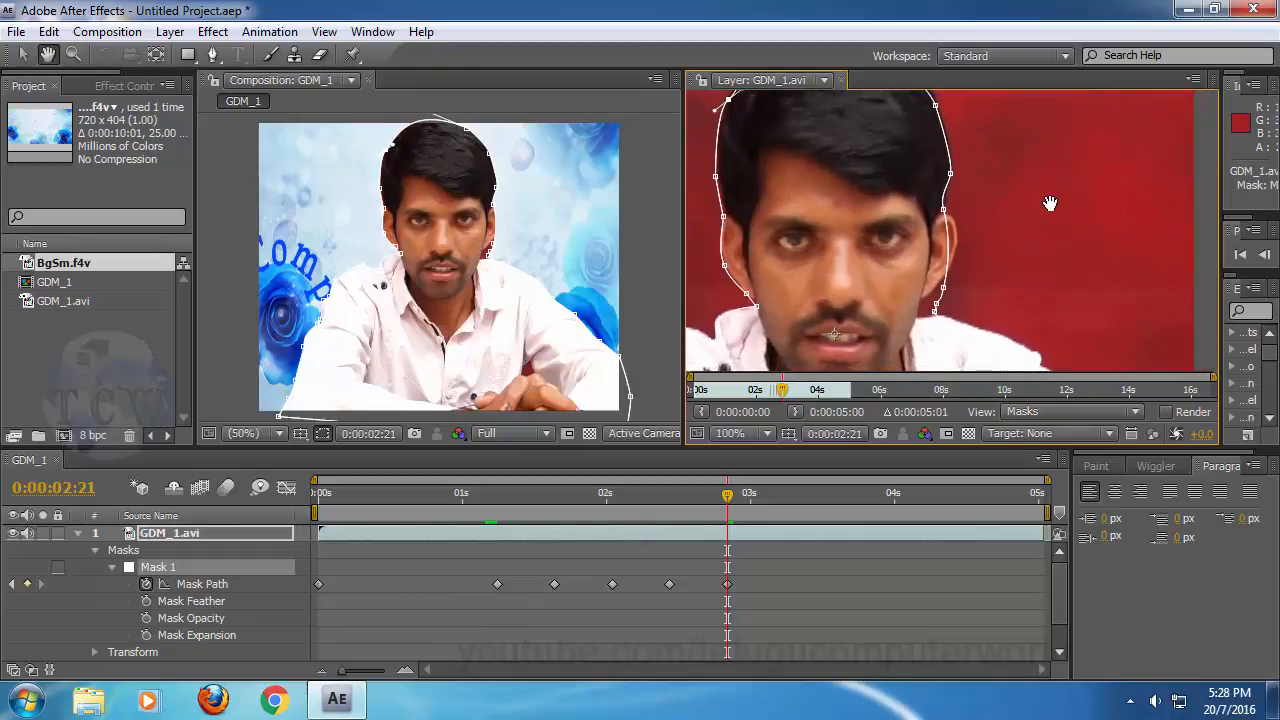
pyautogui.press('v')
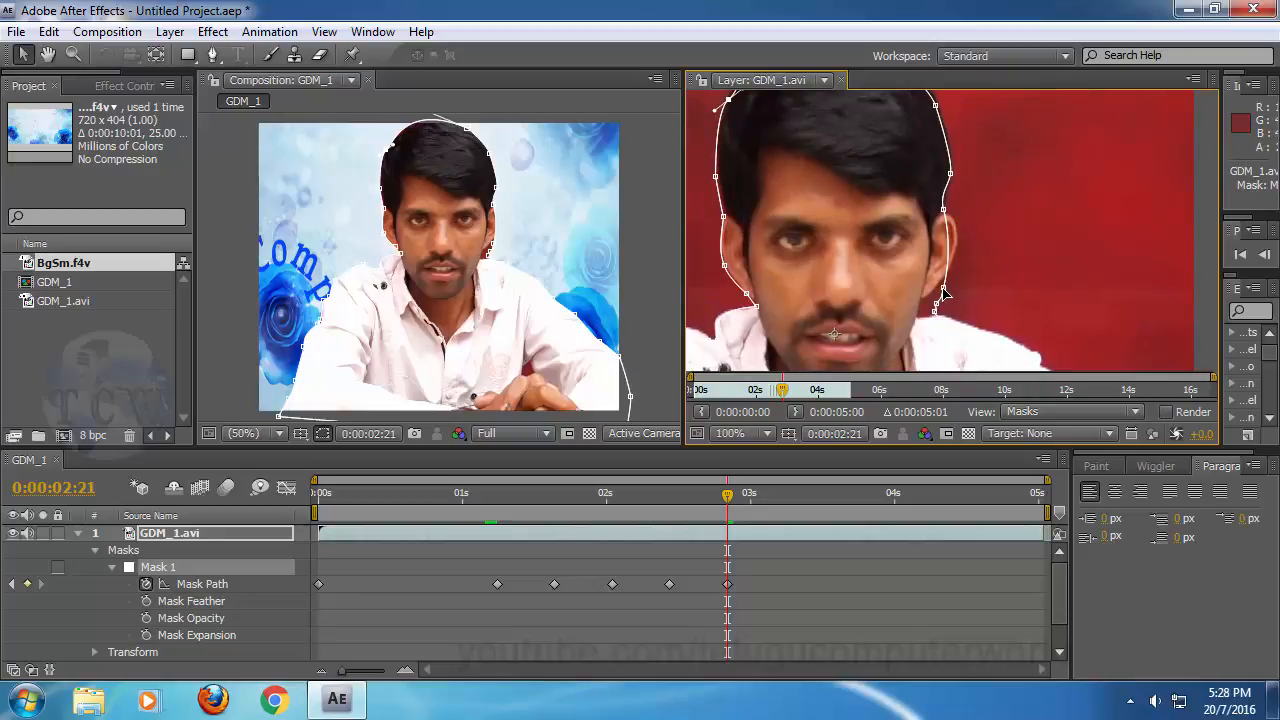
pyautogui.moveTo(943, 289); pyautogui.dragTo(957, 254)
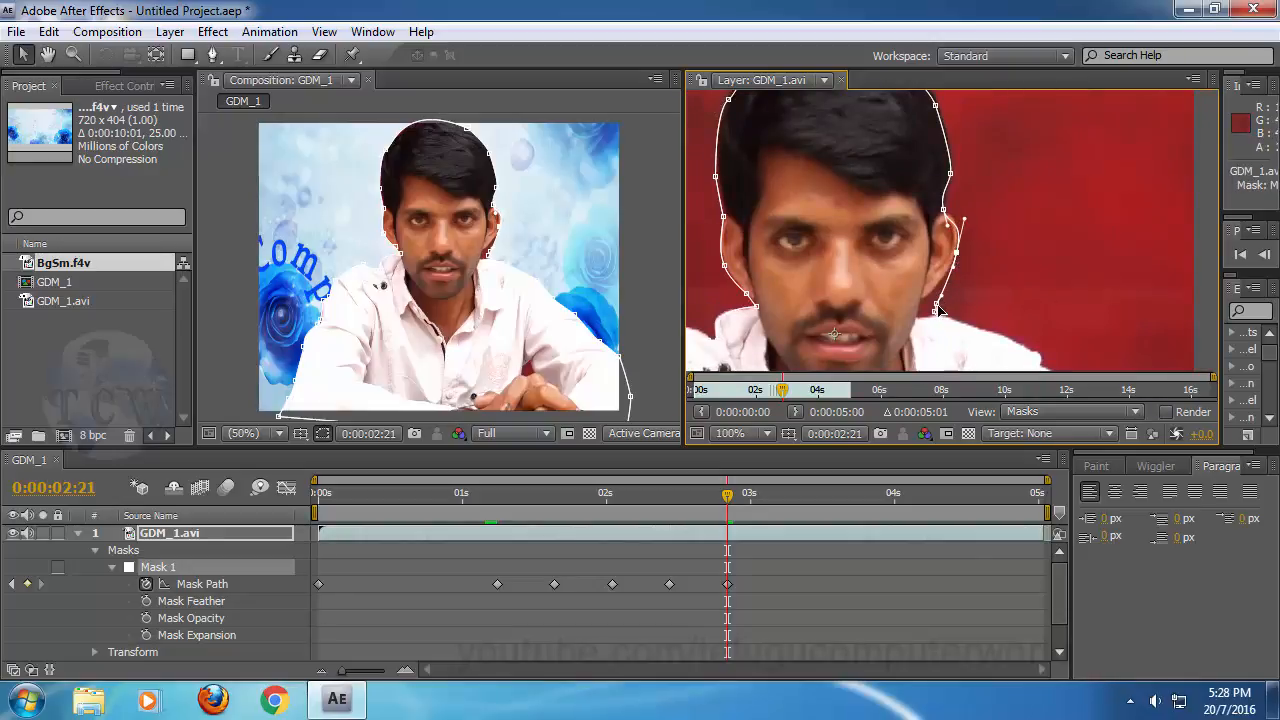
pyautogui.click(933, 305)
pyautogui.moveTo(933, 305); pyautogui.dragTo(926, 298)
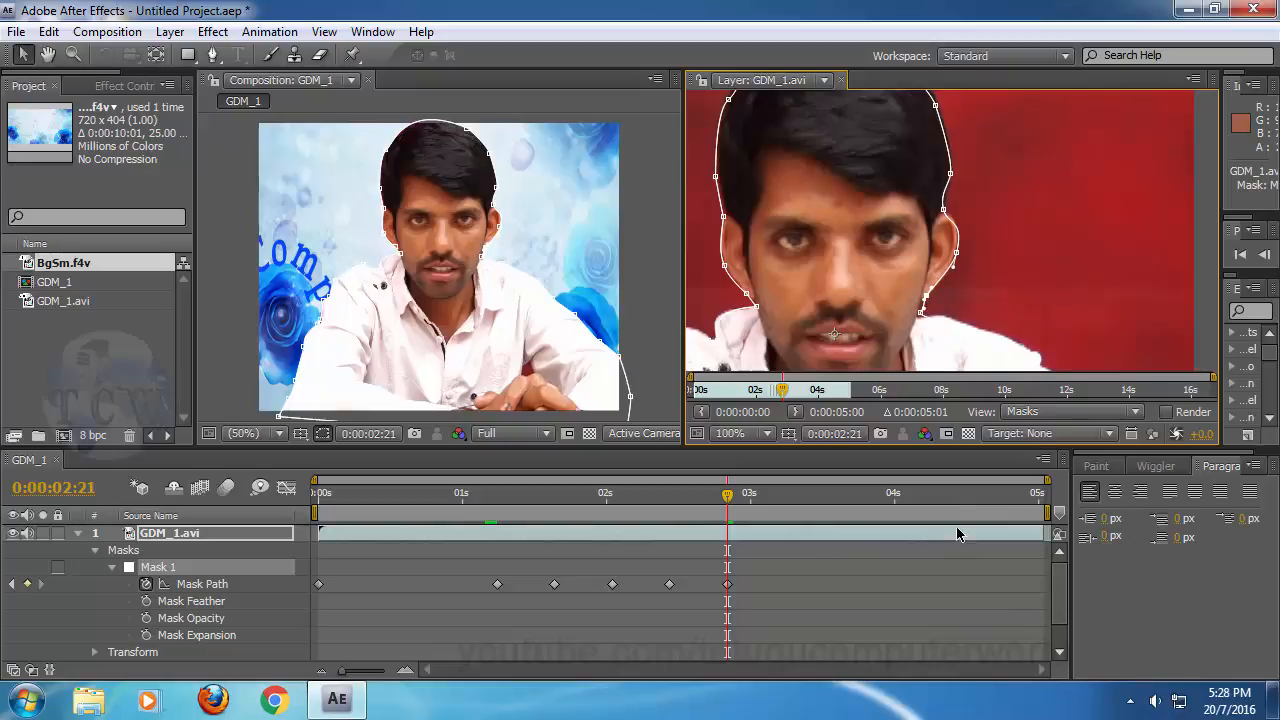
# Step: Shorten the work area so that it ends just after the mask path keyframe at 0:00:02:21
pyautogui.moveTo(1045, 513); pyautogui.dragTo(735, 525)
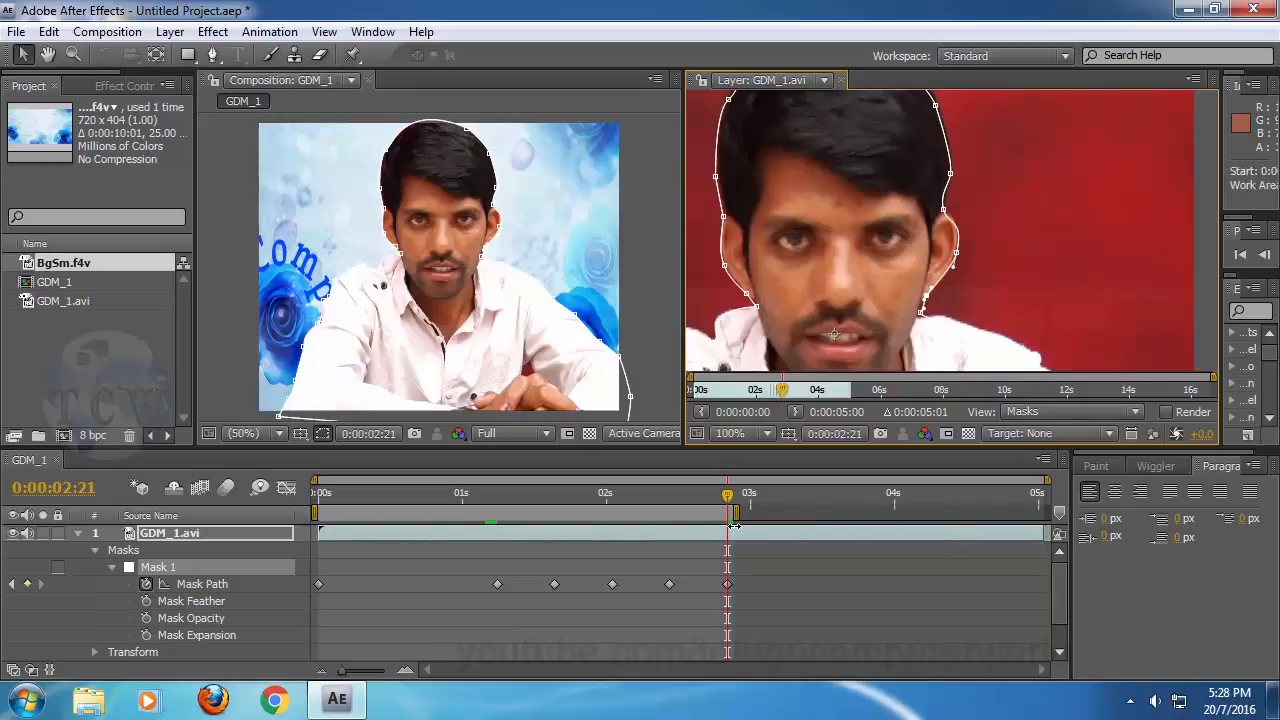
# Step: Trim the GDM_1 composition to its work area and widen the Composition view at the first frame
pyautogui.rightClick(644, 515)
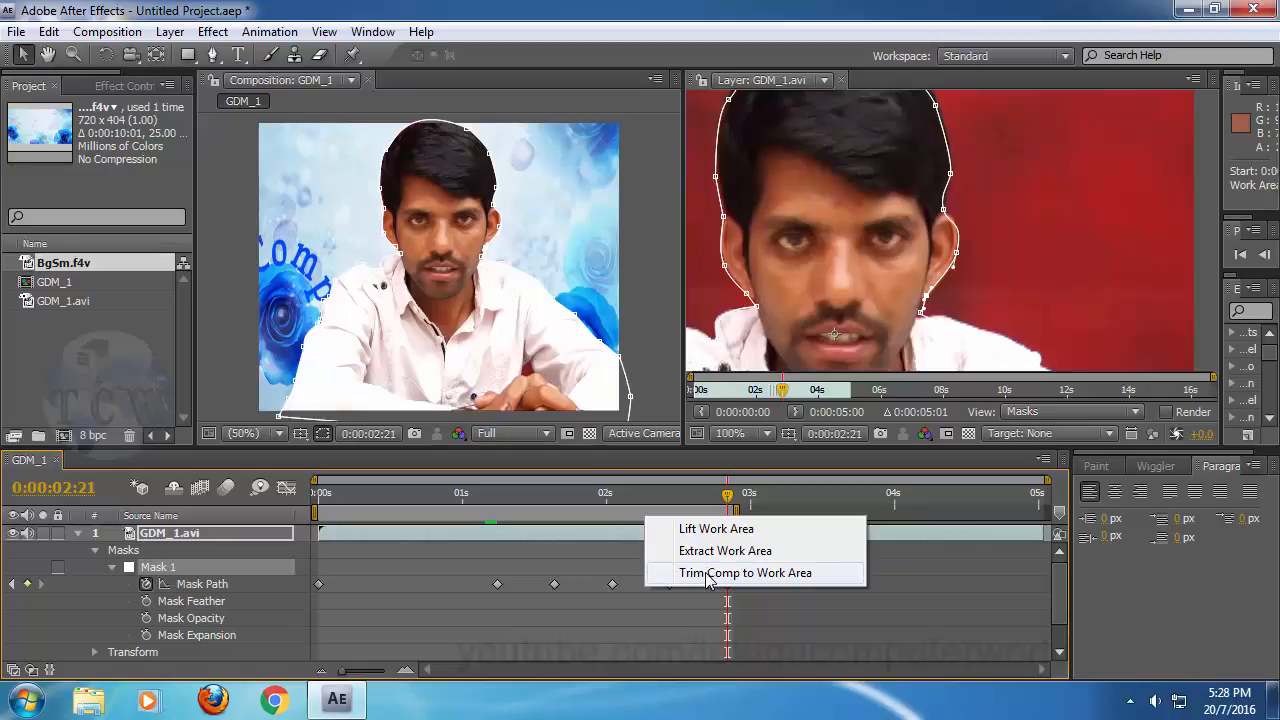
pyautogui.click(708, 573)
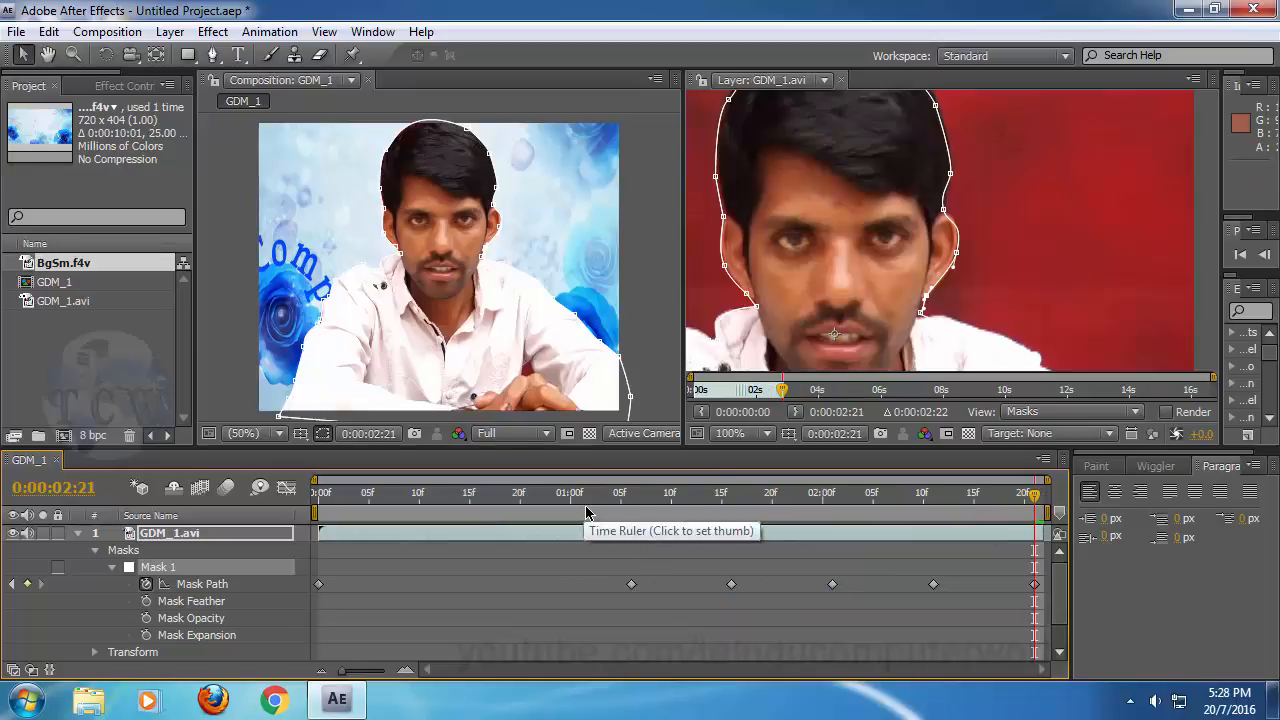
pyautogui.press('Home')
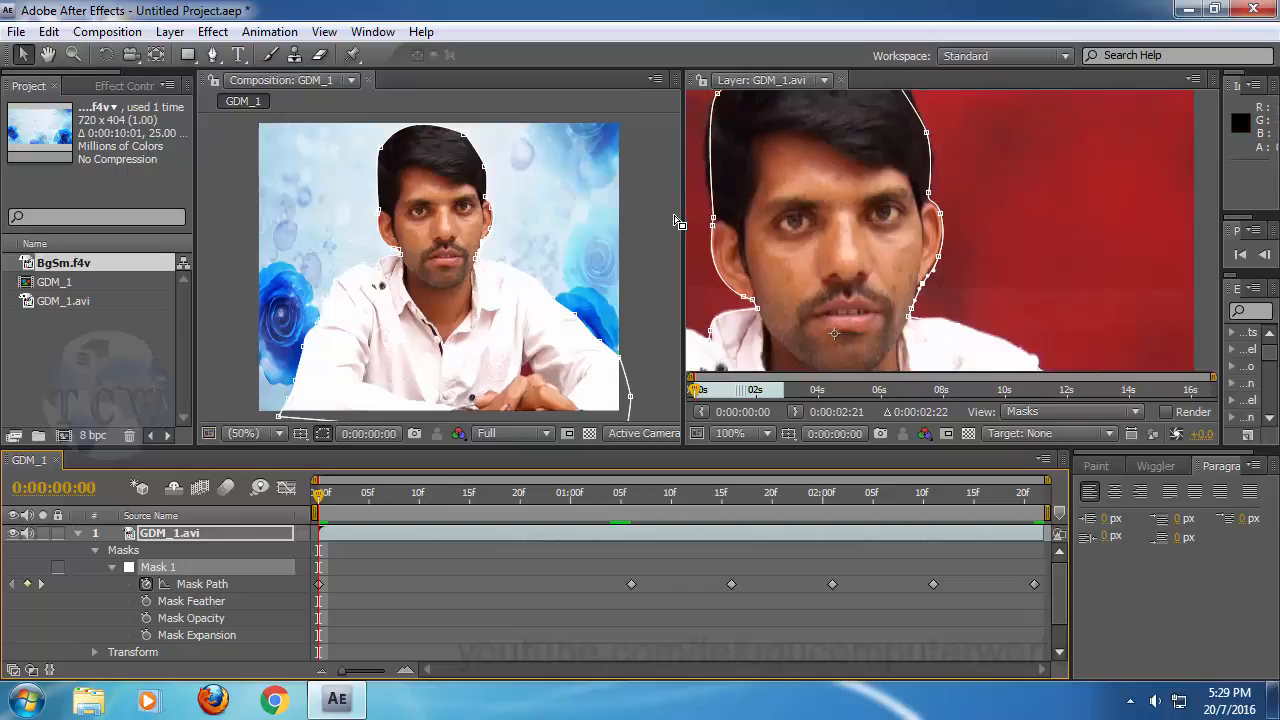
pyautogui.moveTo(681, 219); pyautogui.dragTo(952, 219)
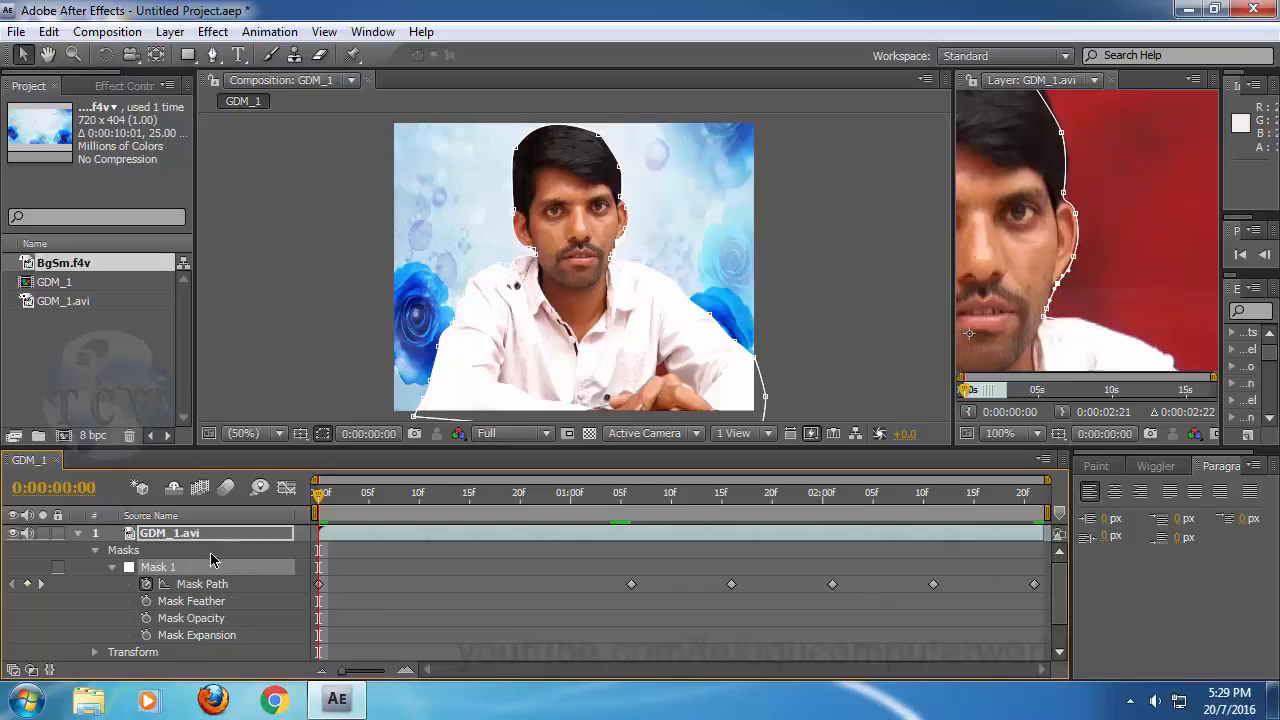
# Step: Play the trimmed composition to check how the mask path follows the man's head movement
pyautogui.press('space')
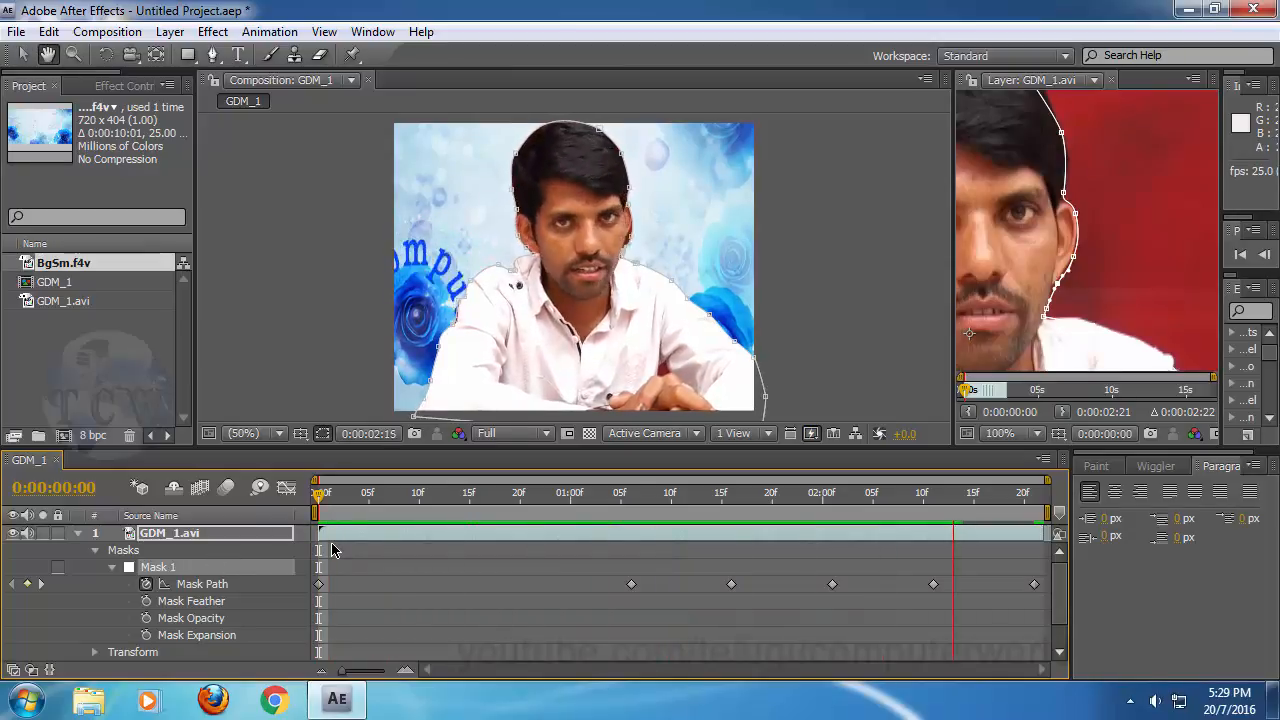
pyautogui.moveTo(318, 493); pyautogui.dragTo(621, 494)
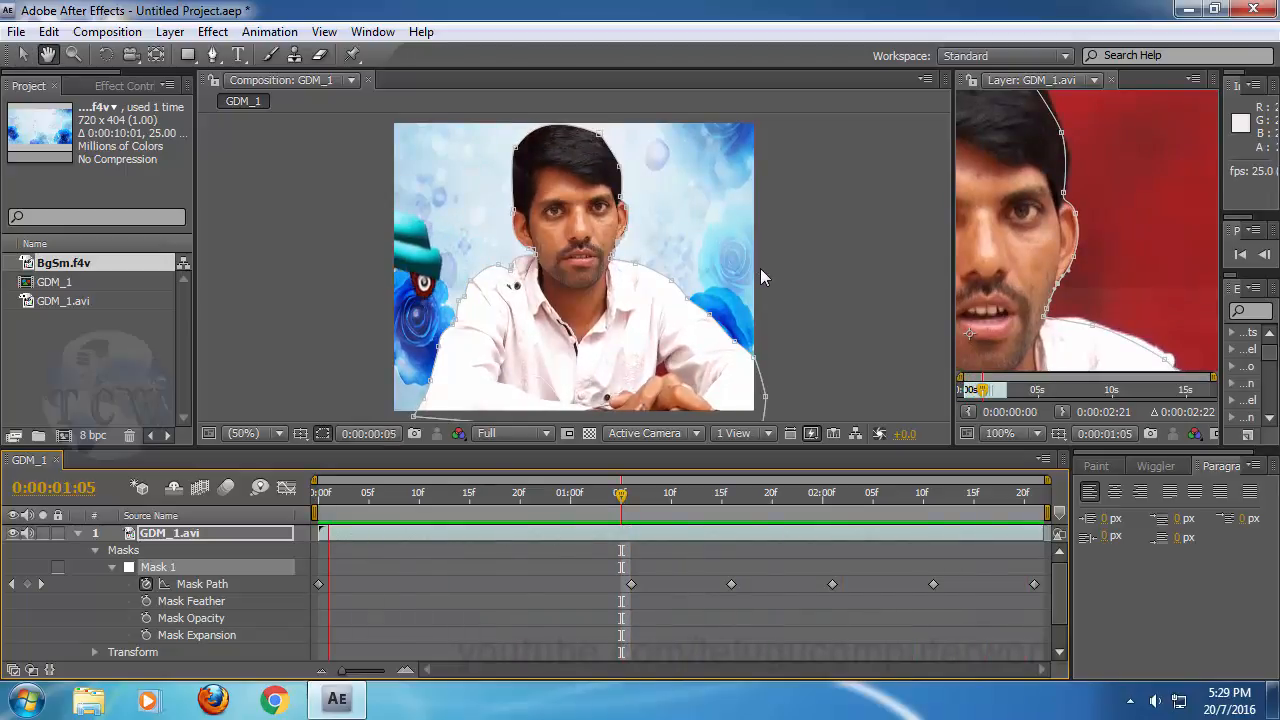
pyautogui.press('space')
pyautogui.click(615, 503)
pyautogui.press('space')
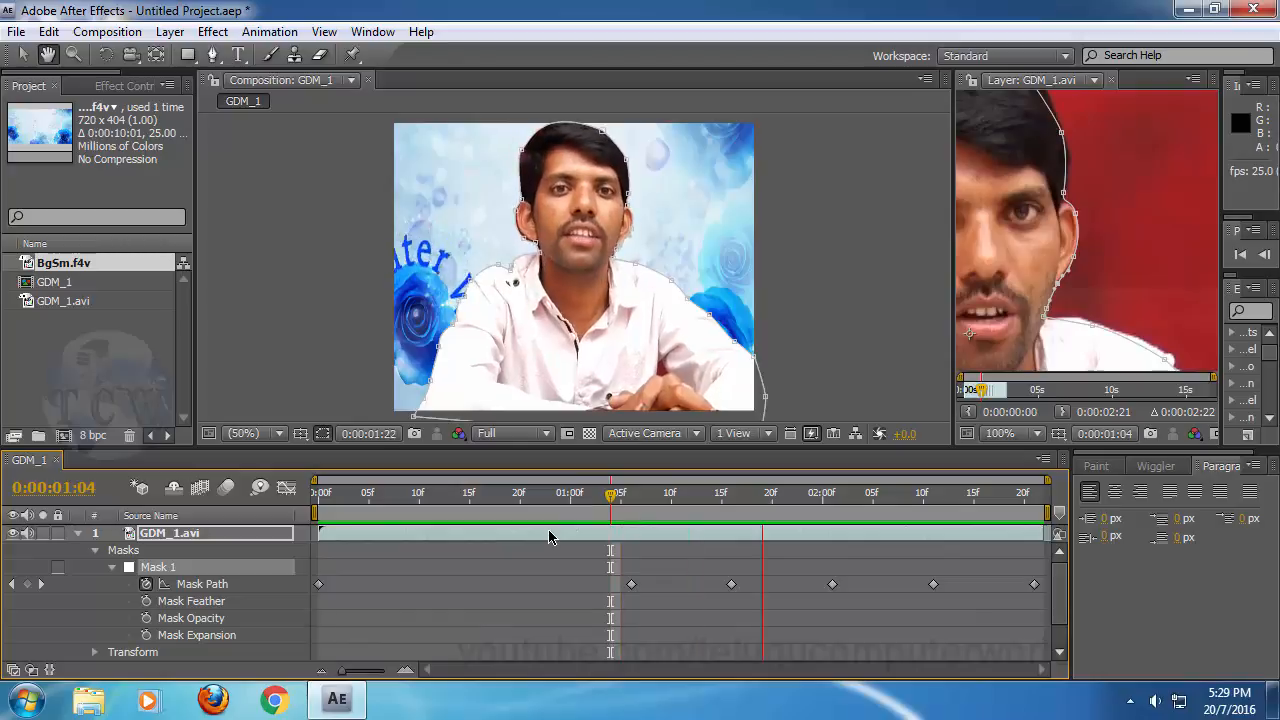
pyautogui.press('space')
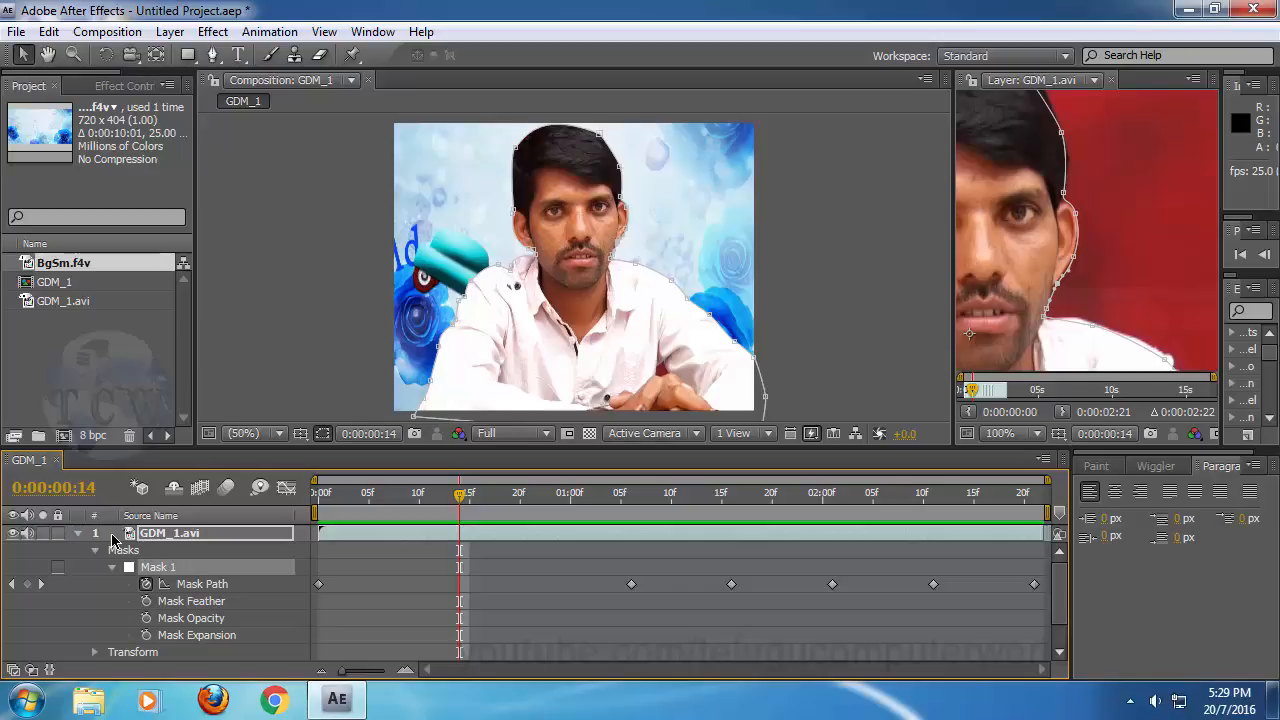
# Step: Deselect the layer and mask, and replay the composition from its start to examine the cutout without the mask outline
pyautogui.press('F2')
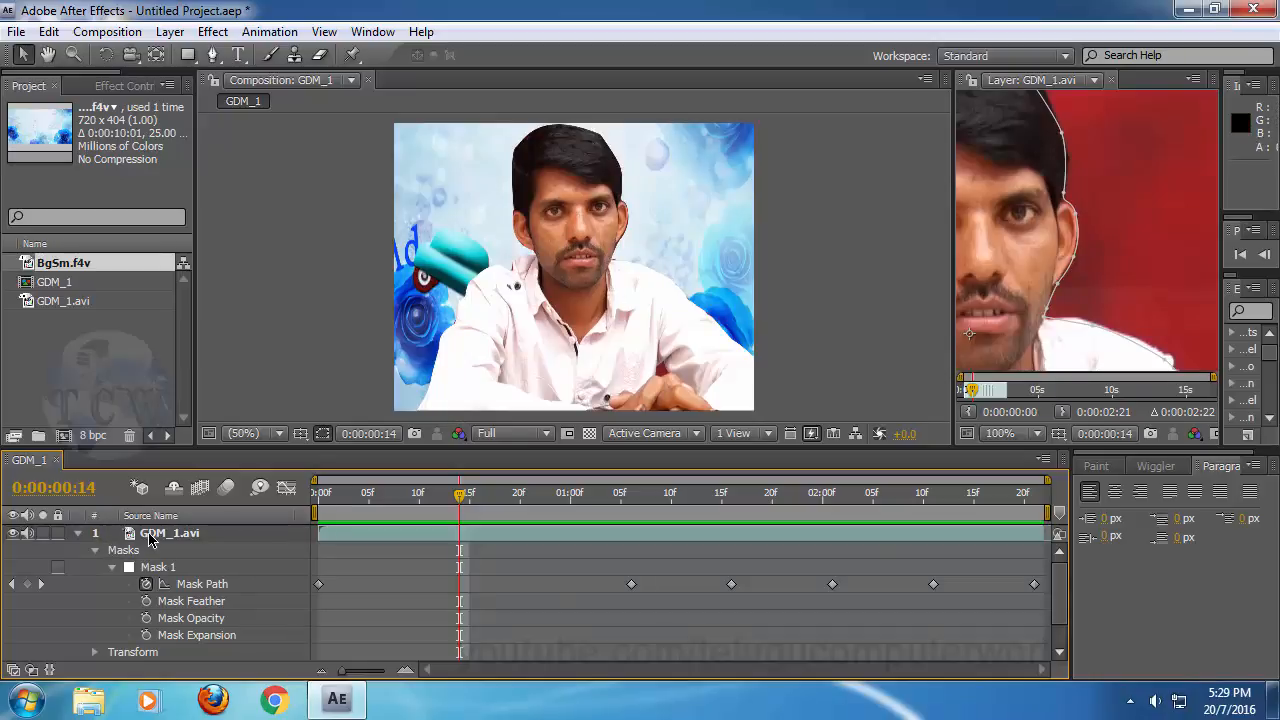
pyautogui.click(118, 533)
pyautogui.press('F2')
pyautogui.press('Home')
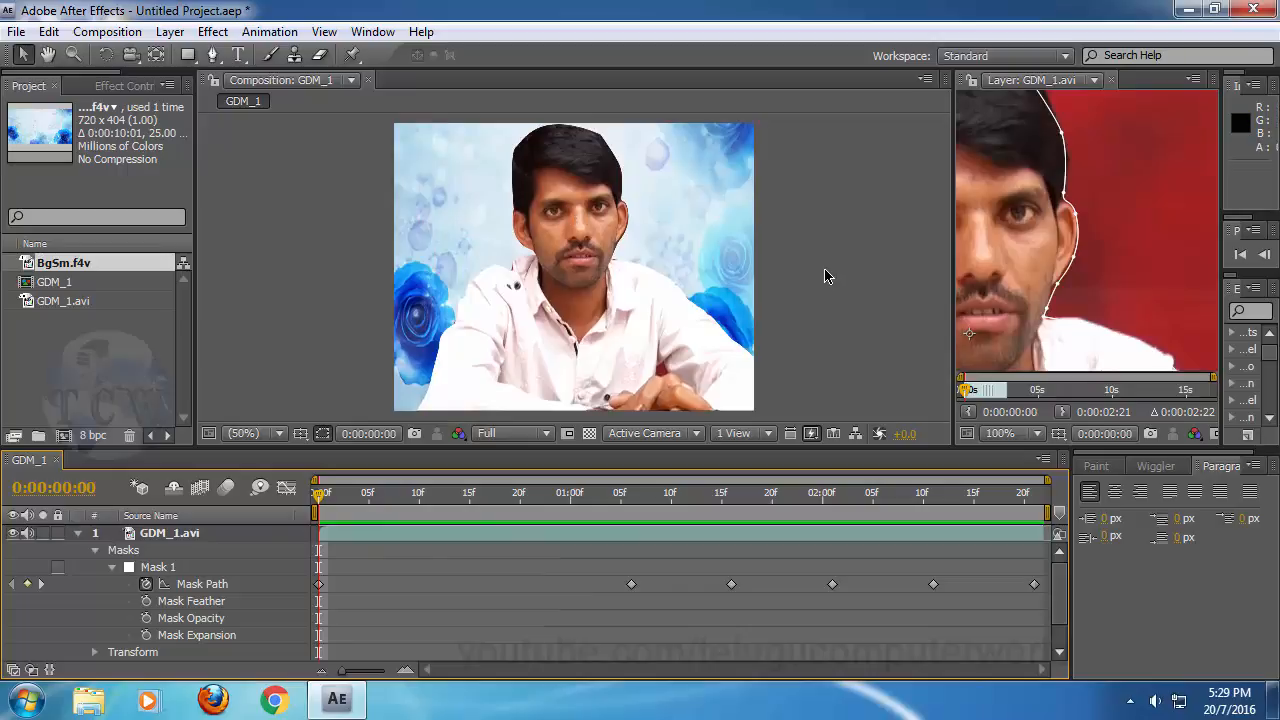
pyautogui.press('space')
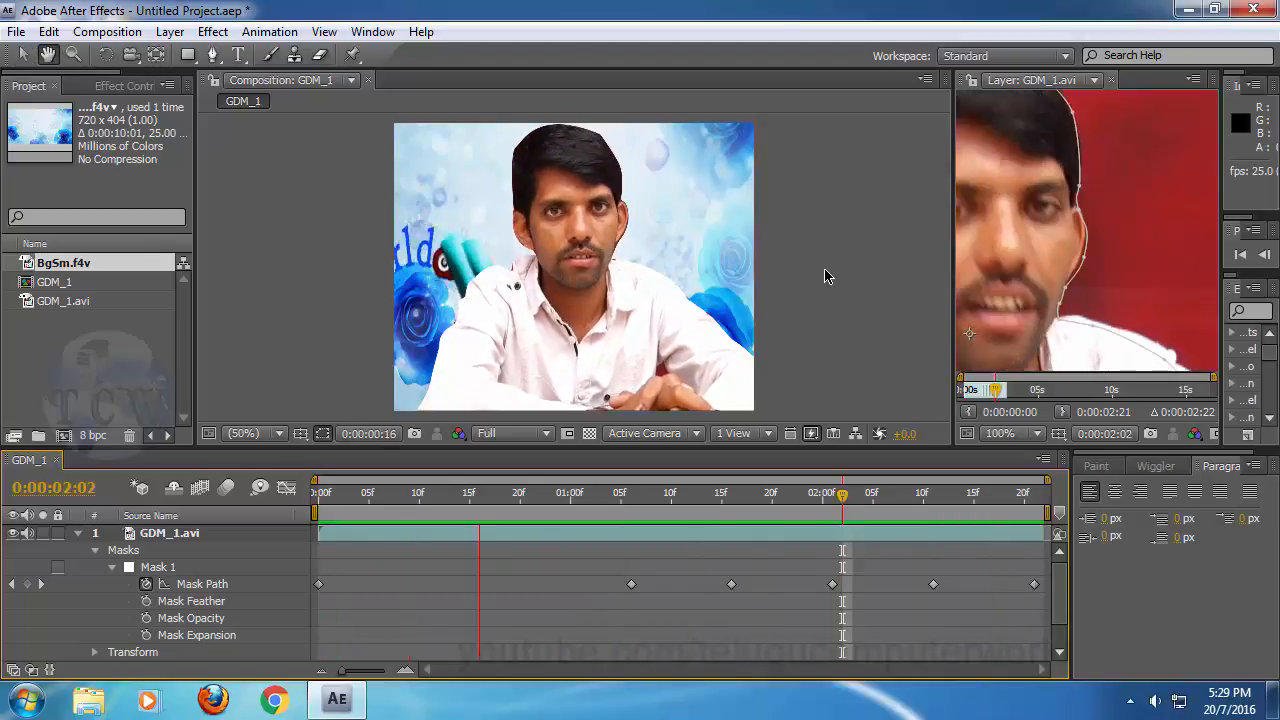
pyautogui.press('space')
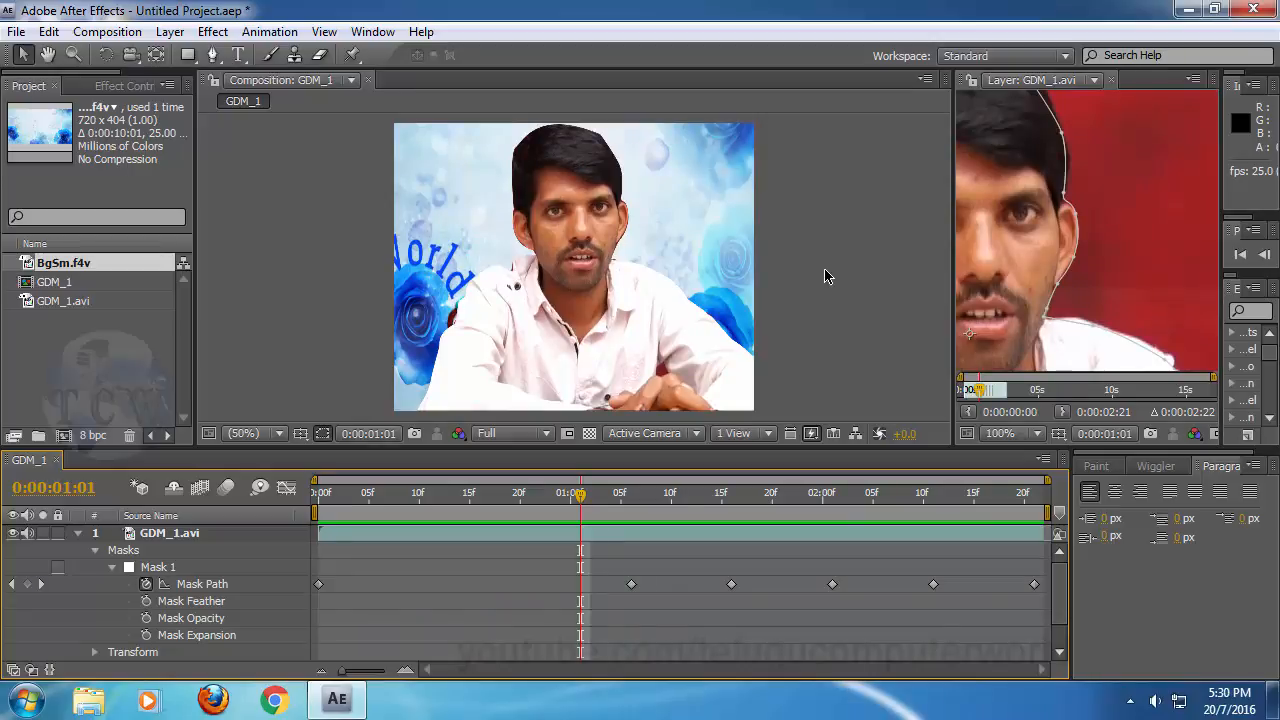
pyautogui.press('space')
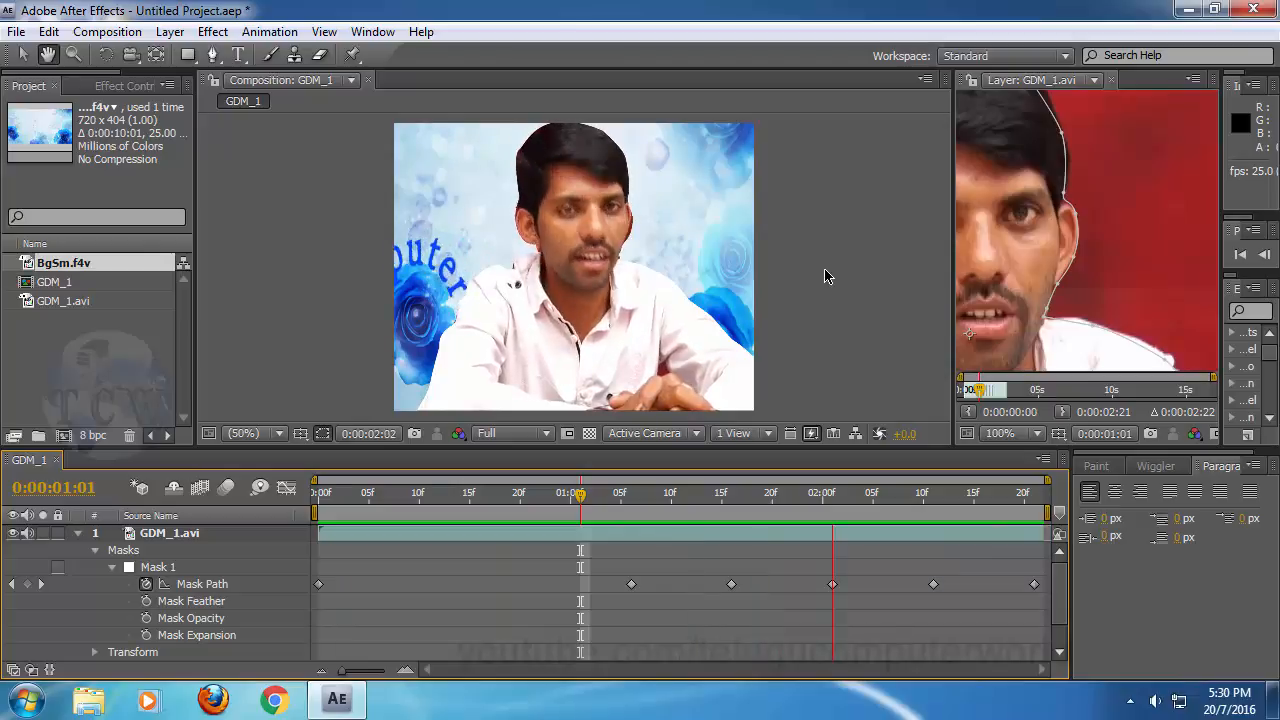
pyautogui.press('space')
pyautogui.press('space')
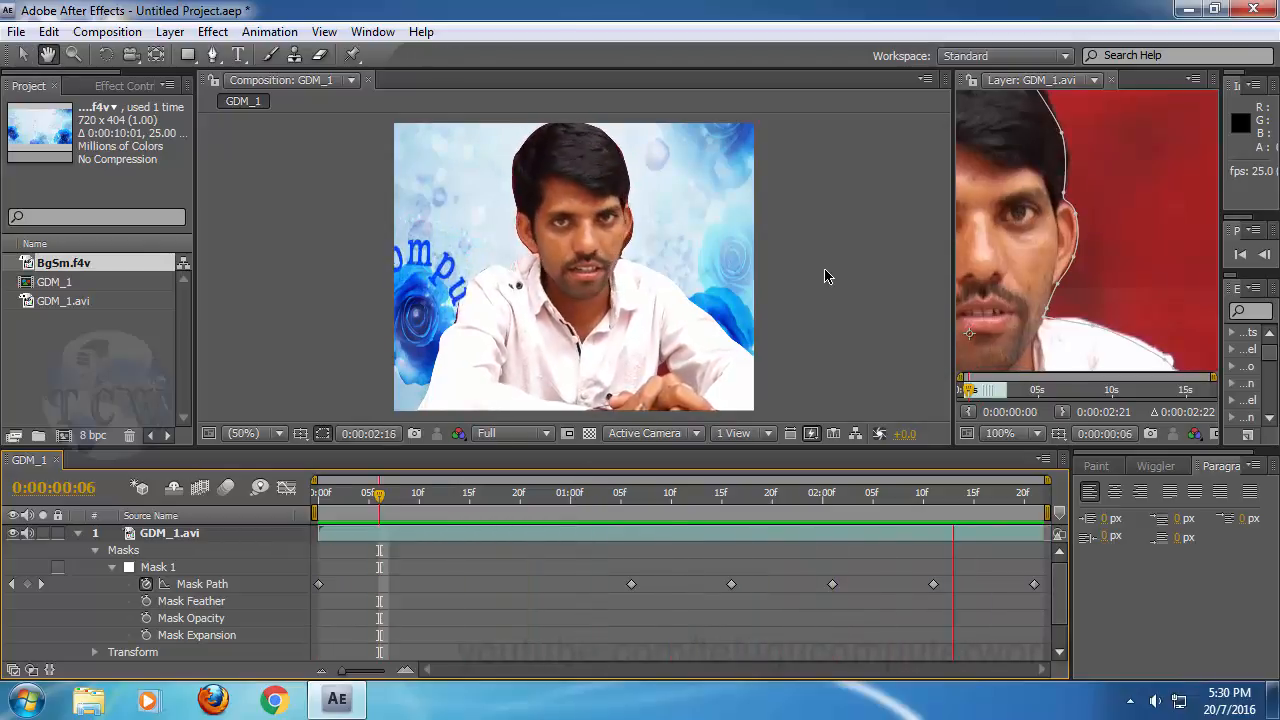
pyautogui.press('space')
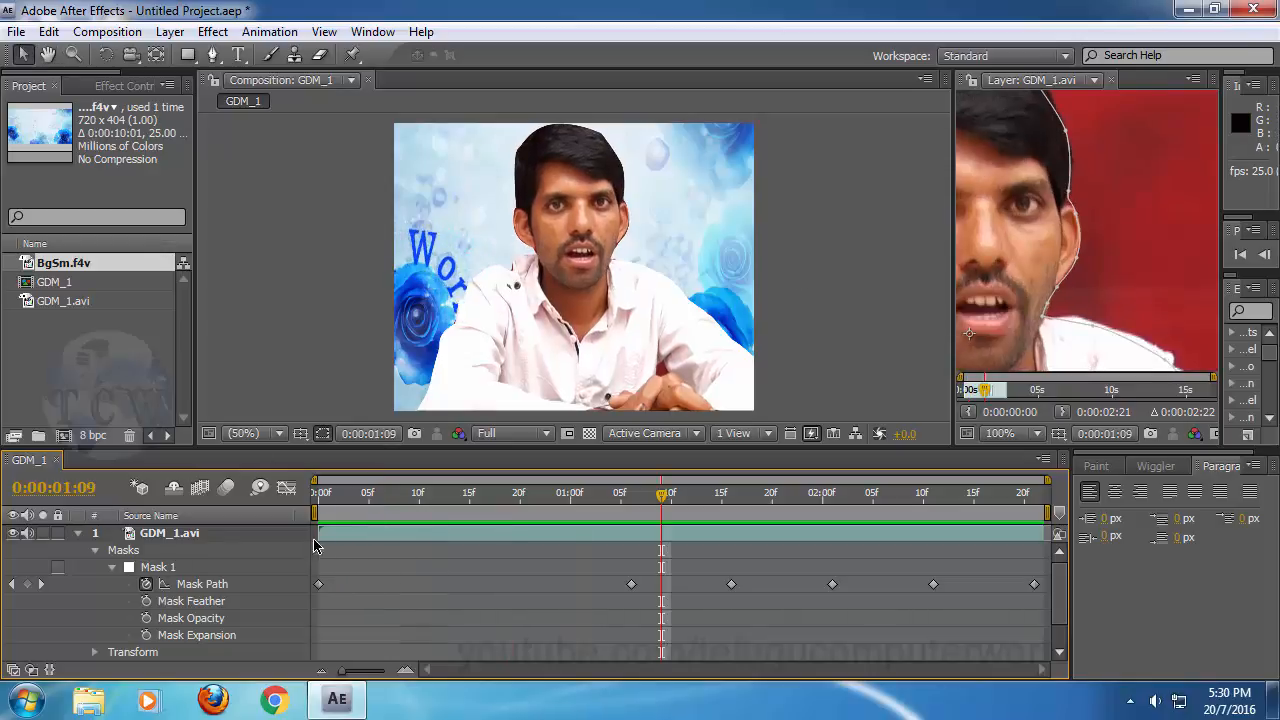
# Step: Return to the first frame and select Mask 1 of the GDM_1.avi layer to show its path
pyautogui.press('Home')
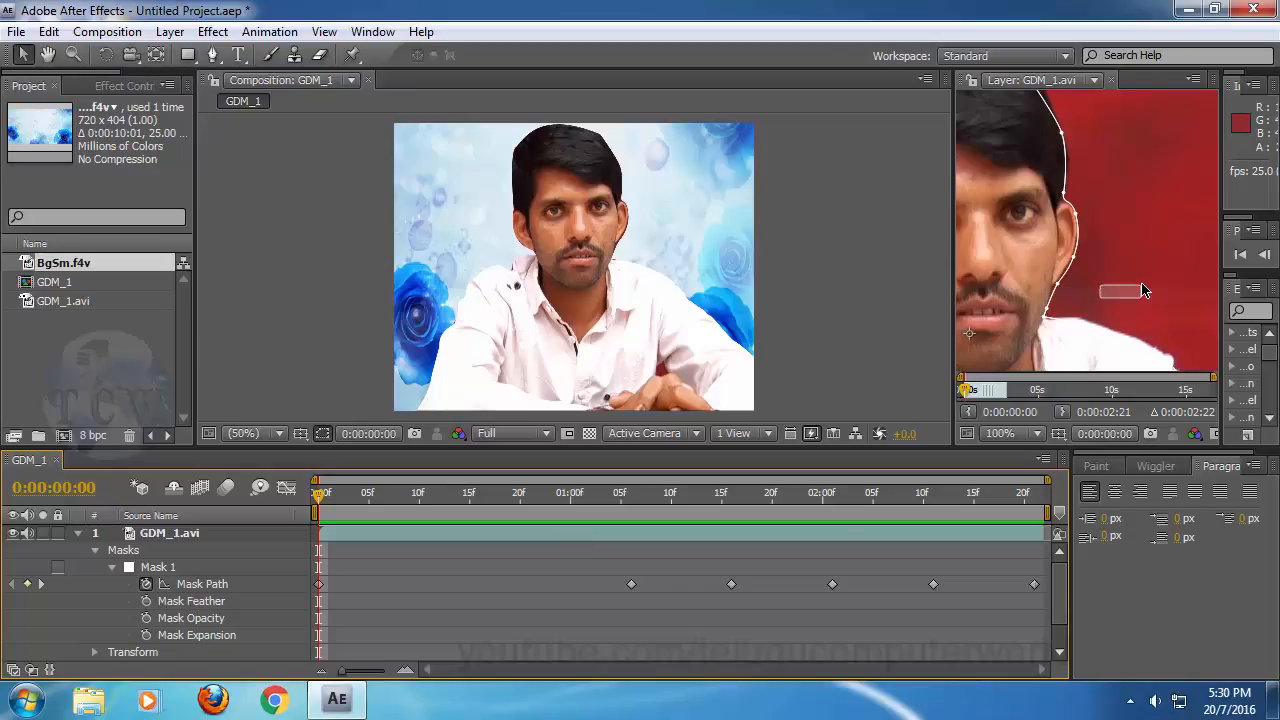
pyautogui.click(1023, 262)
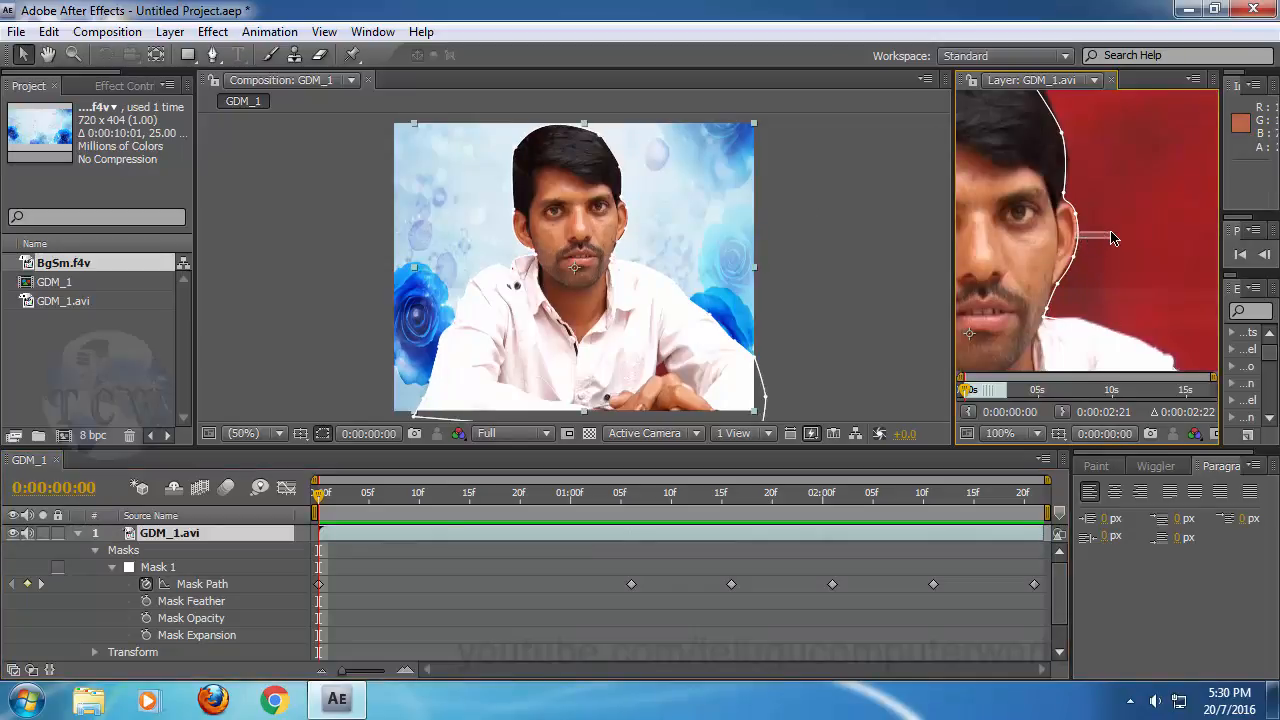
pyautogui.click(1077, 243)
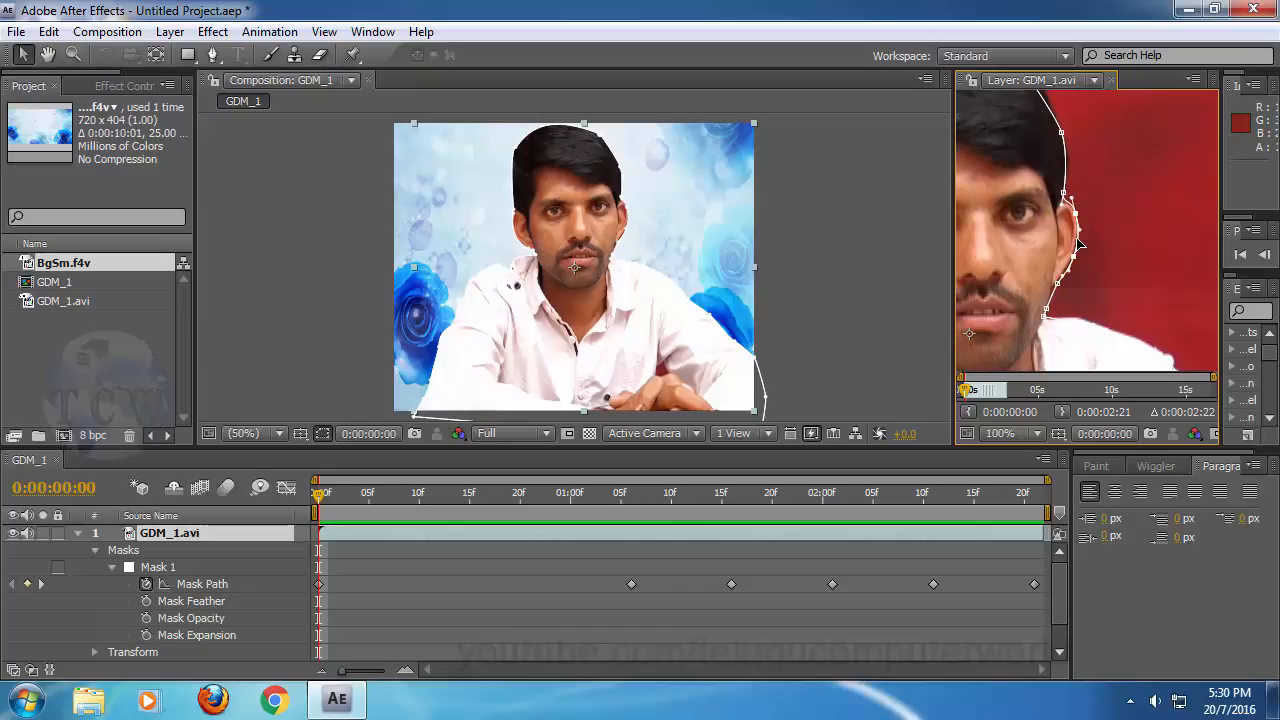
pyautogui.click(255, 570)
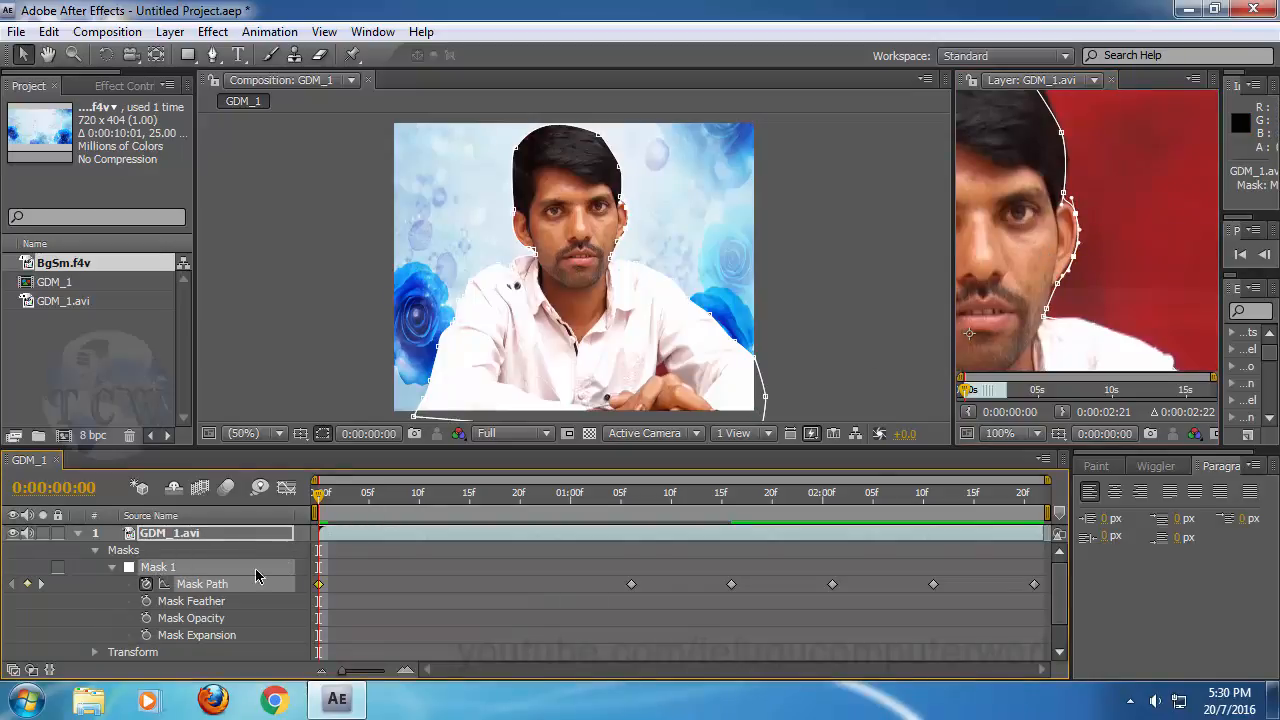
pyautogui.click(66, 622)
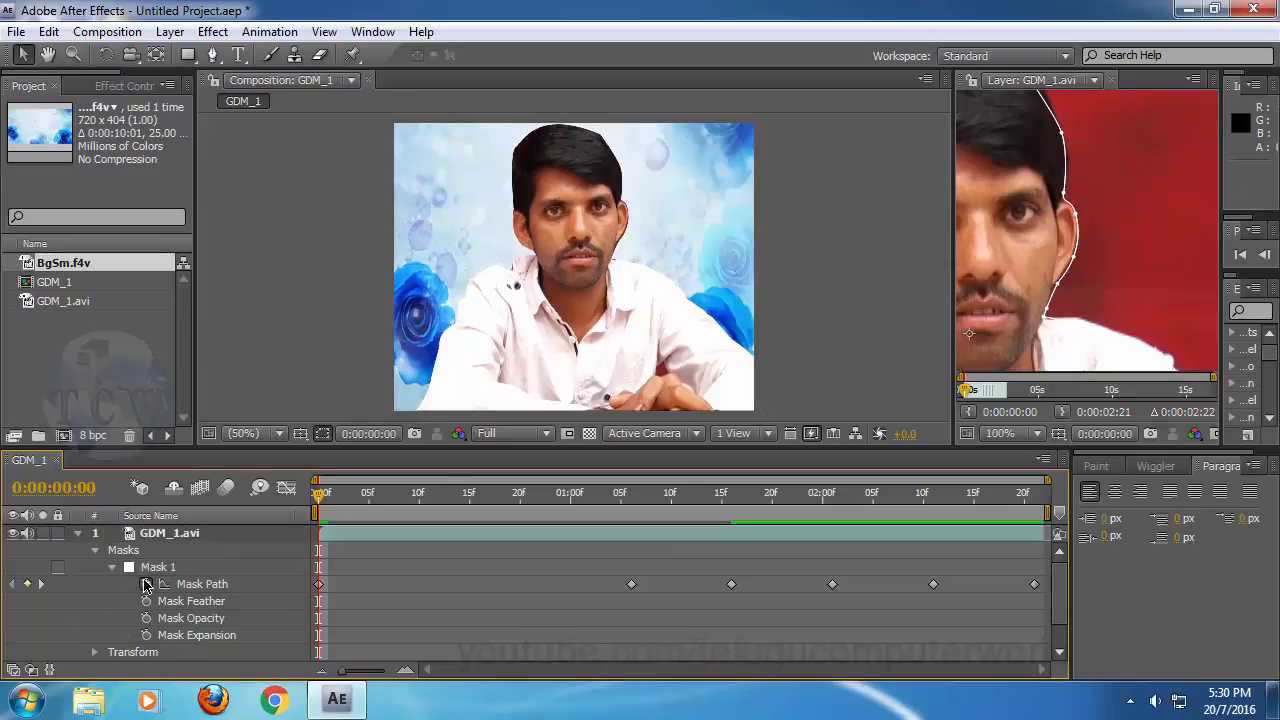
pyautogui.click(170, 580)
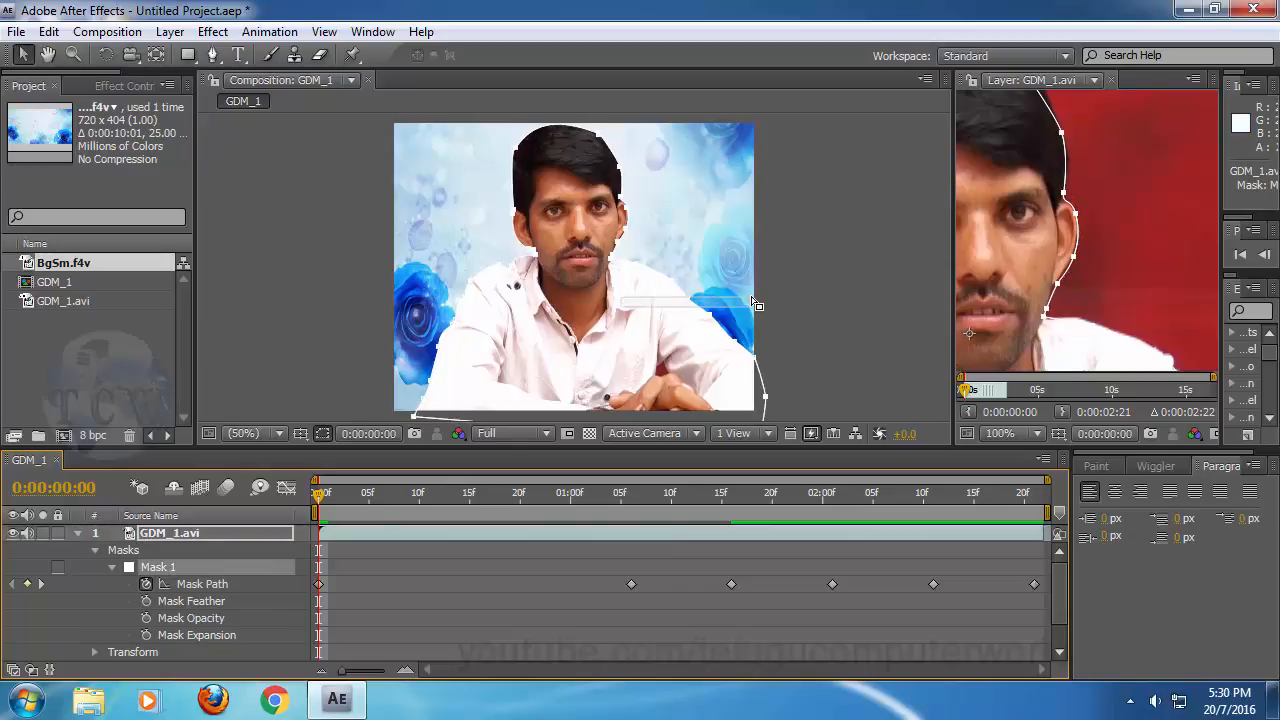
pyautogui.moveTo(752, 298); pyautogui.dragTo(768, 298)
pyautogui.click(152, 569)
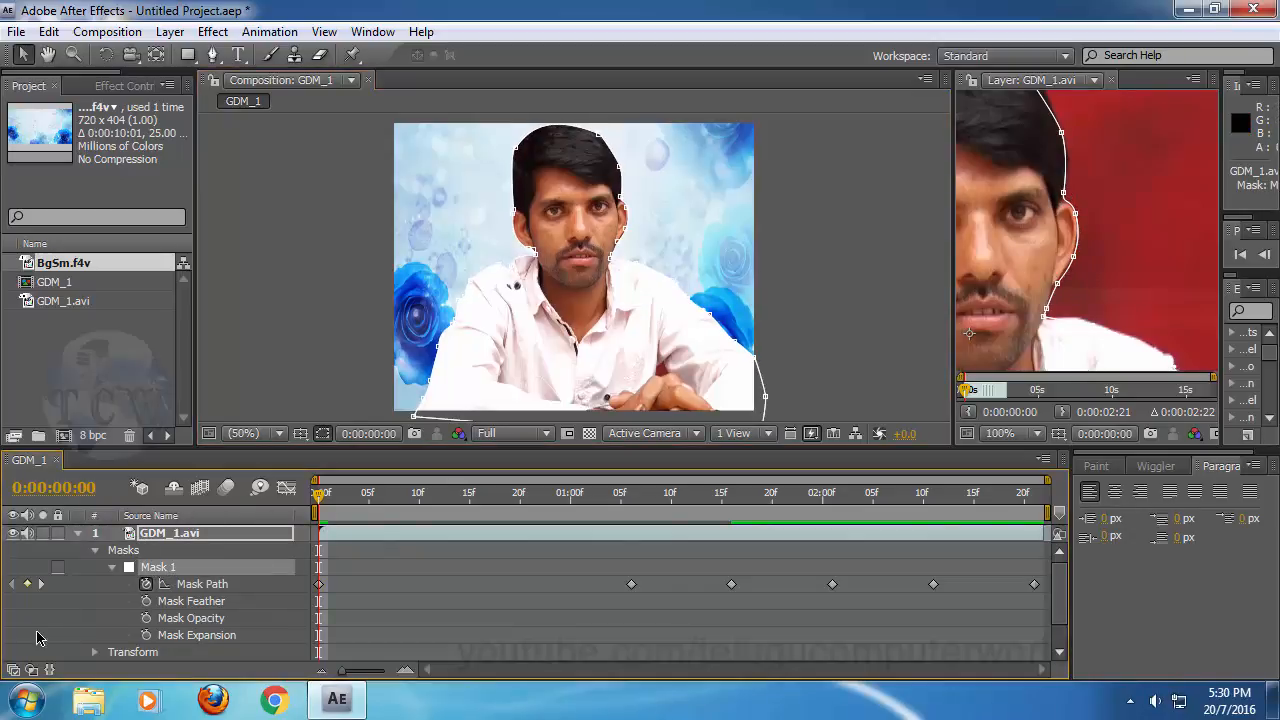
# Step: Try pulling the mask path at the right ear out into the red background at 0:00:00:12, and undo the edit
pyautogui.click(438, 494)
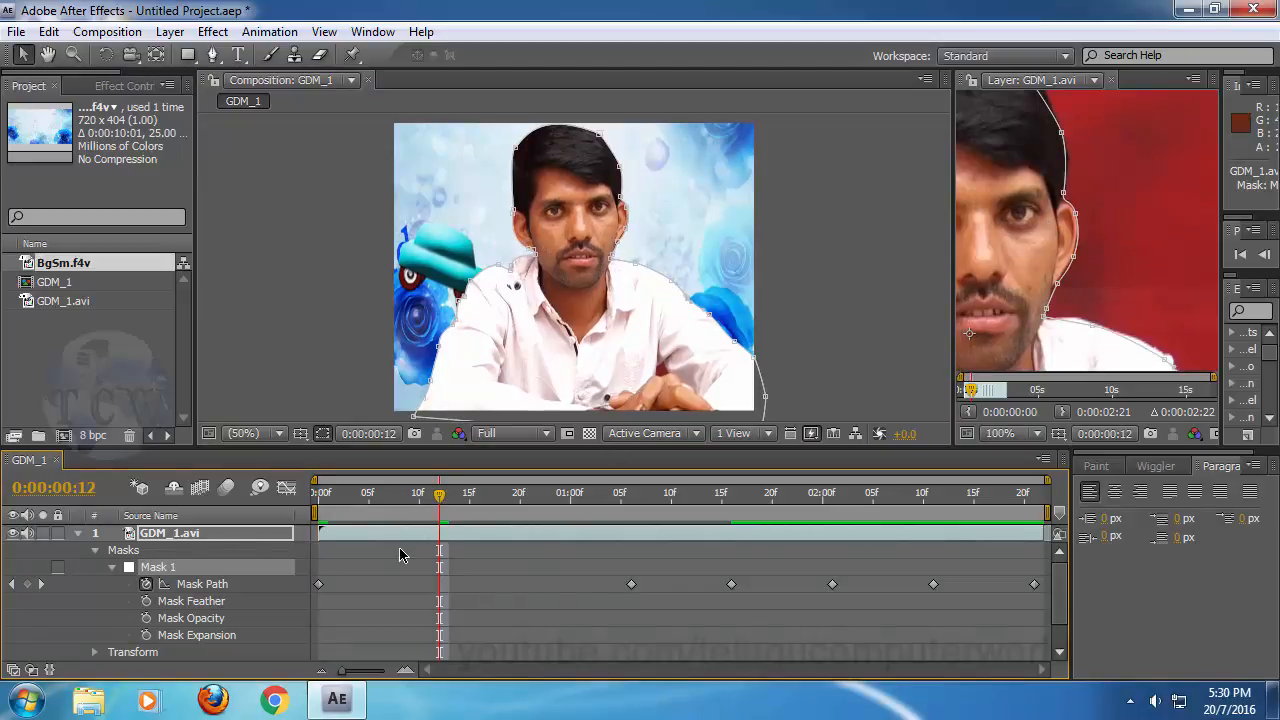
pyautogui.click(51, 632)
pyautogui.click(153, 568)
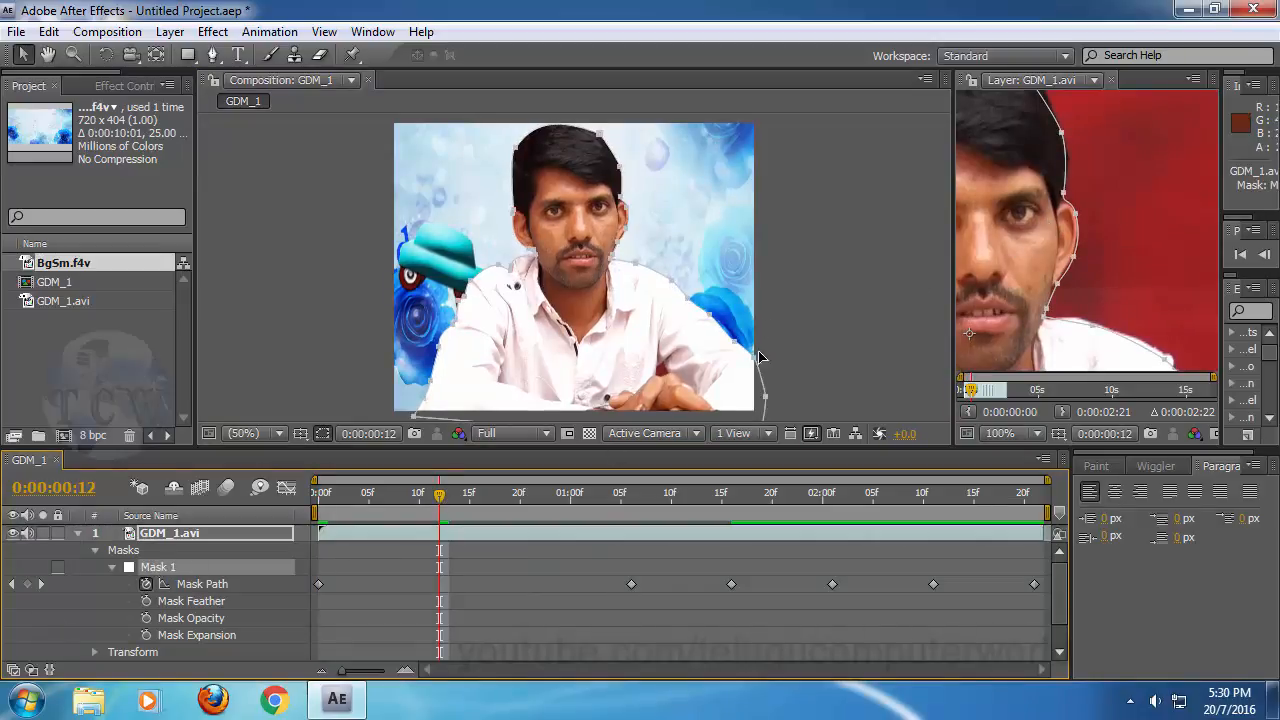
pyautogui.click(1063, 240)
pyautogui.moveTo(1063, 240); pyautogui.dragTo(1153, 236)
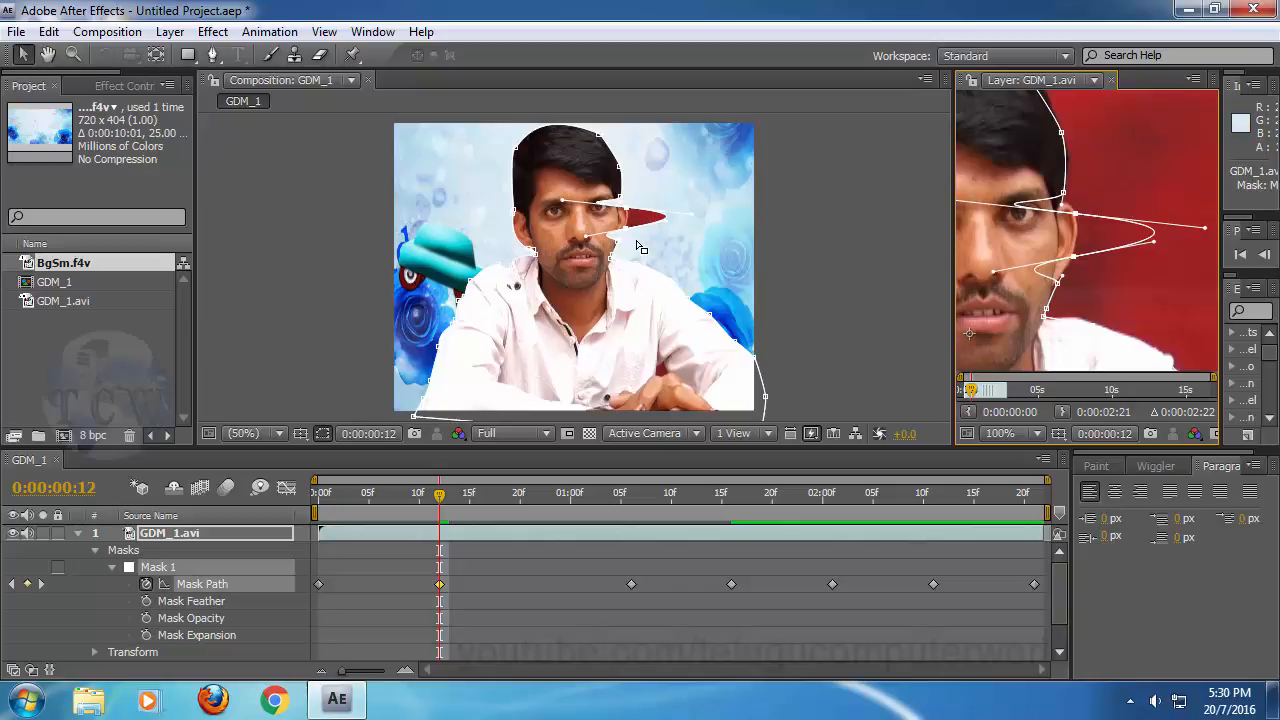
pyautogui.hotkey('ctrl', 'z')
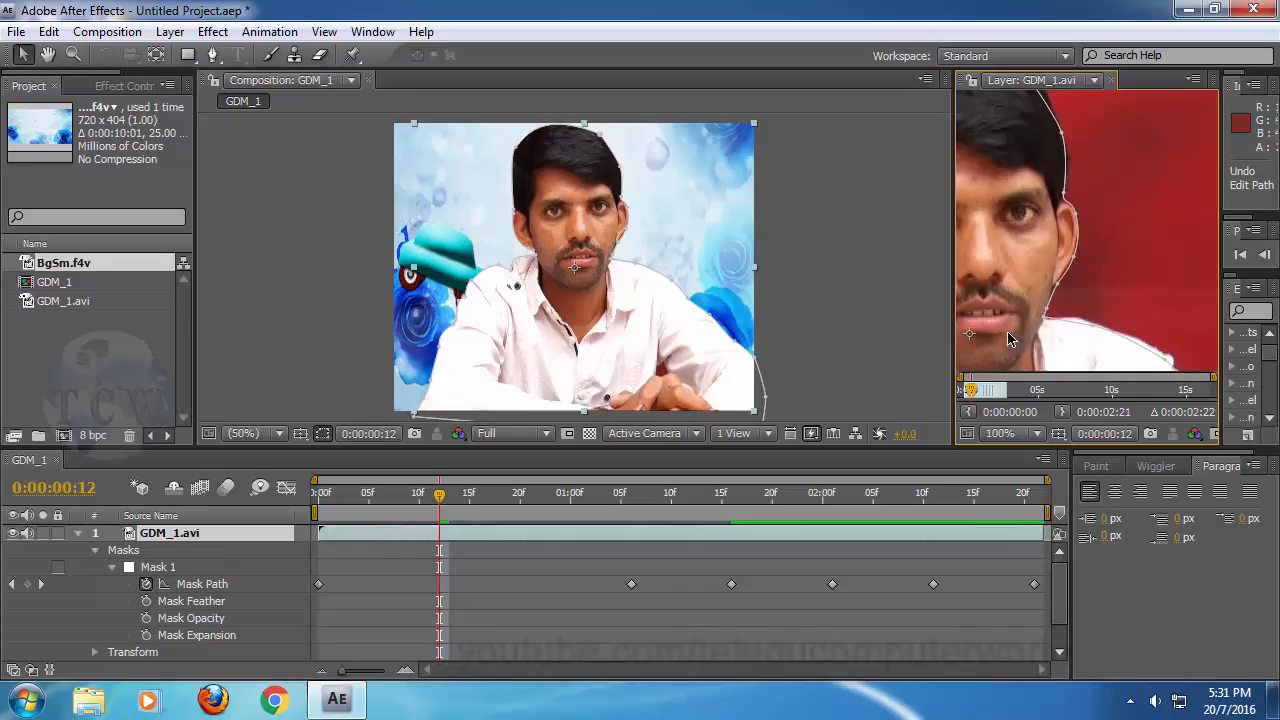
# Step: Examine the cutout edges around the face, ears and shoulders at 100% and 200% magnification, and restore the composition view to Fit
pyautogui.click(842, 338)
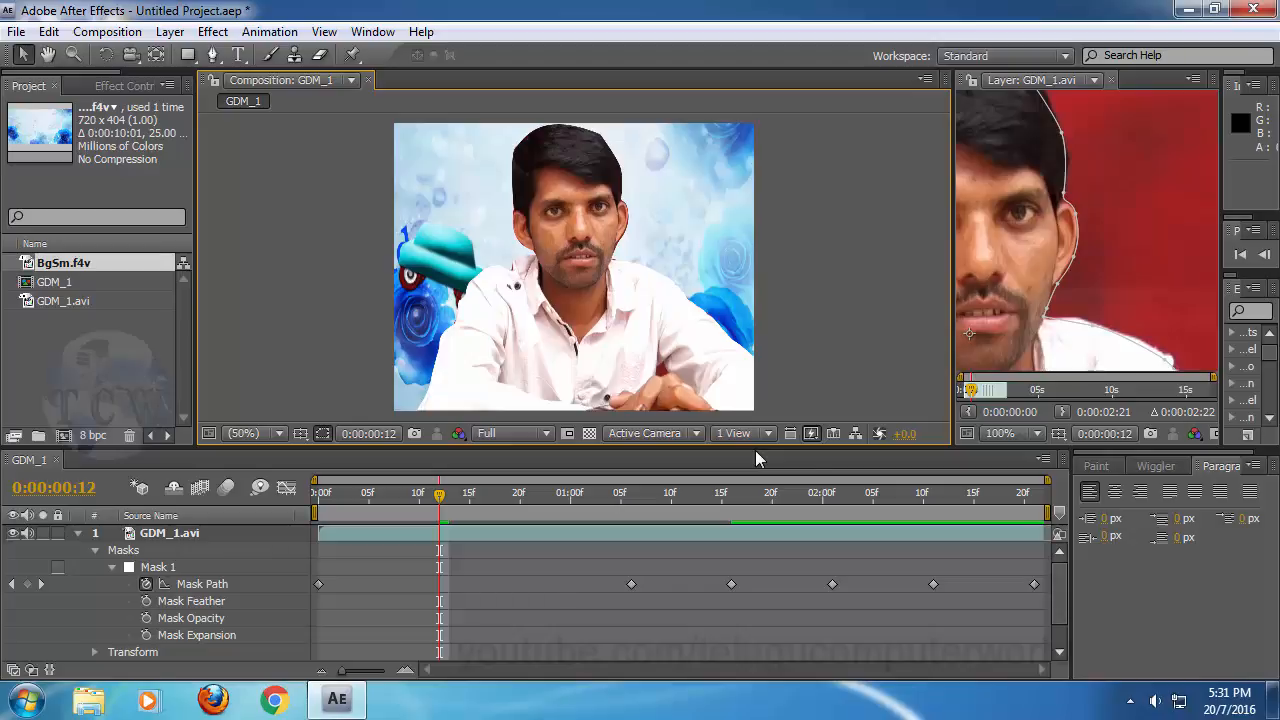
pyautogui.click(252, 434)
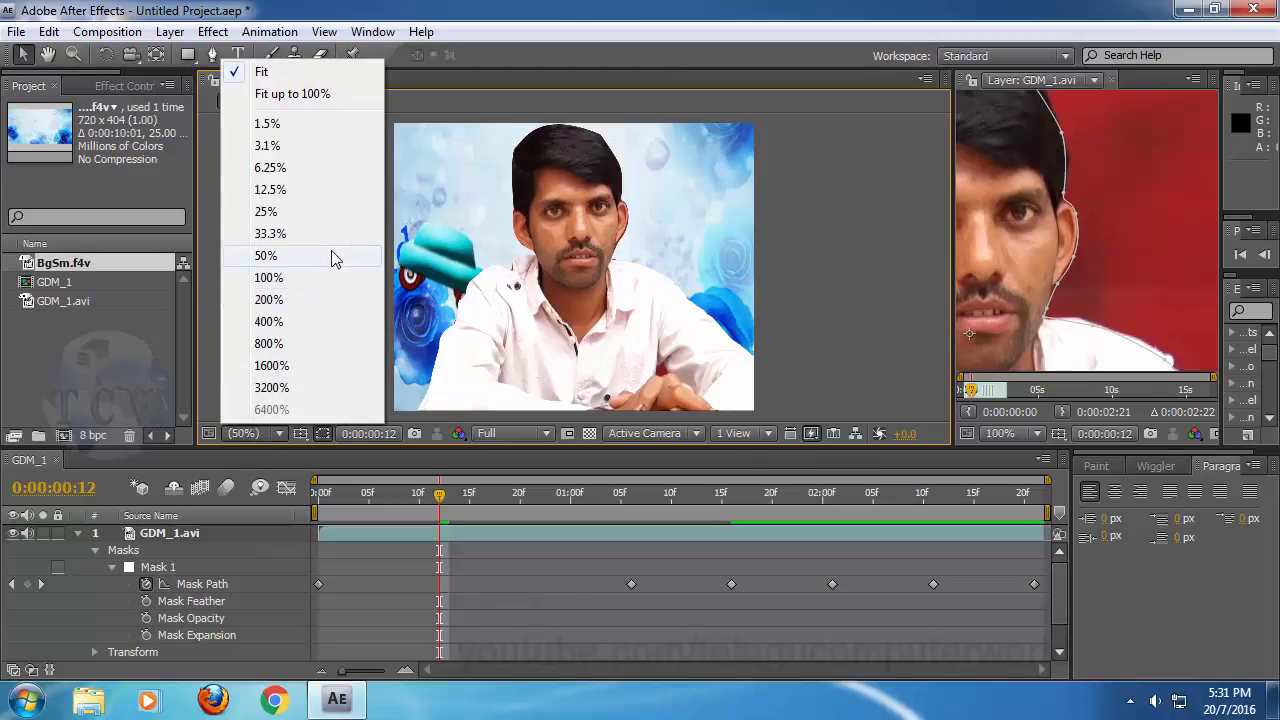
pyautogui.click(286, 277)
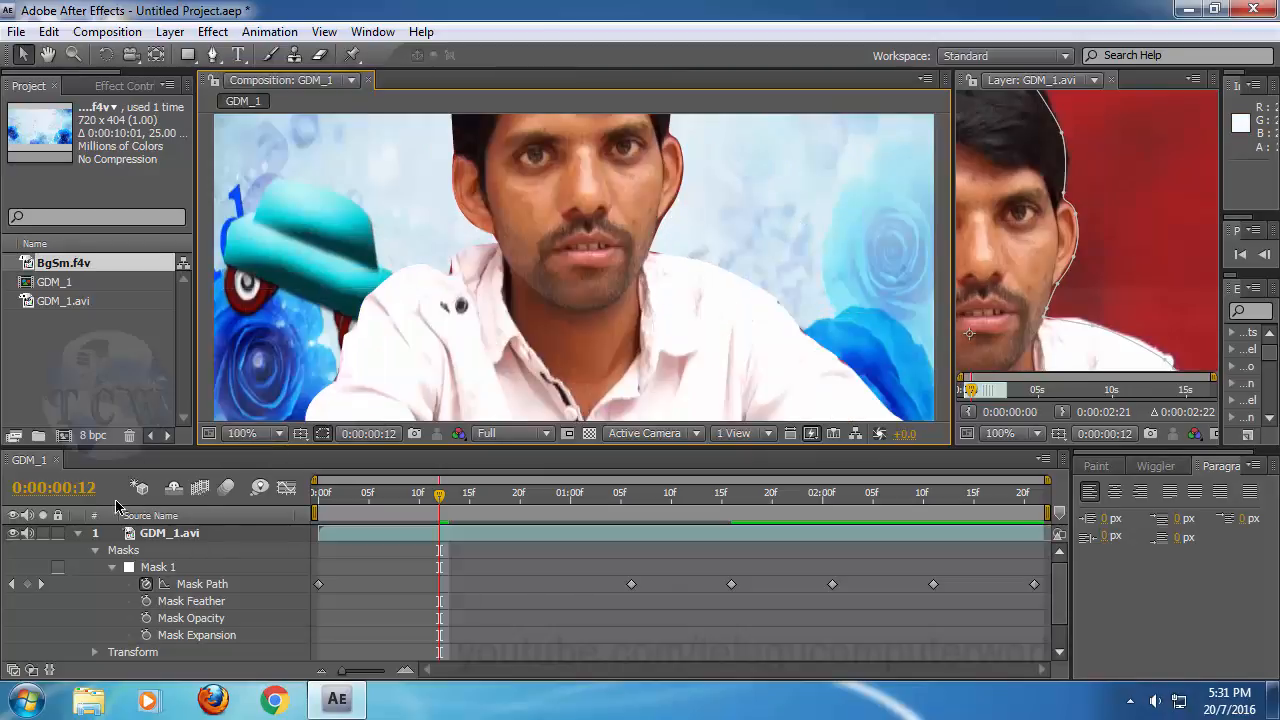
pyautogui.click(276, 434)
pyautogui.click(292, 297)
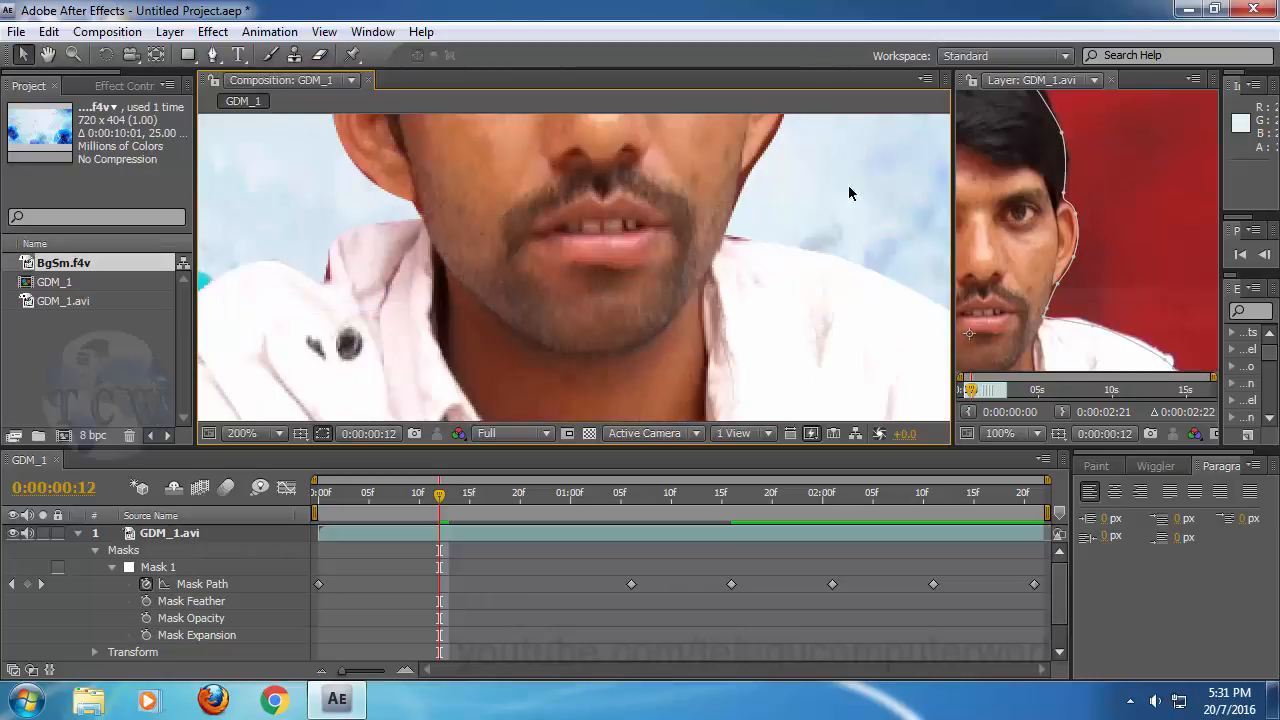
pyautogui.moveTo(766, 191); pyautogui.dragTo(694, 366)
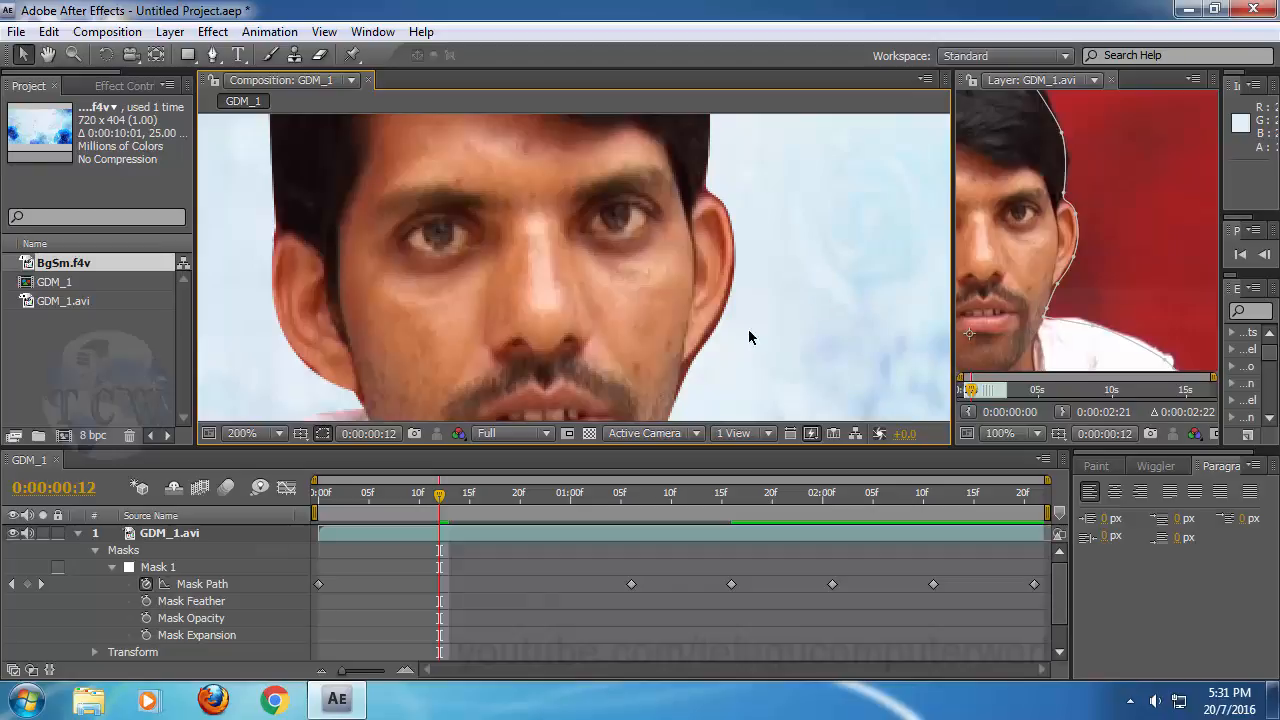
pyautogui.click(262, 432)
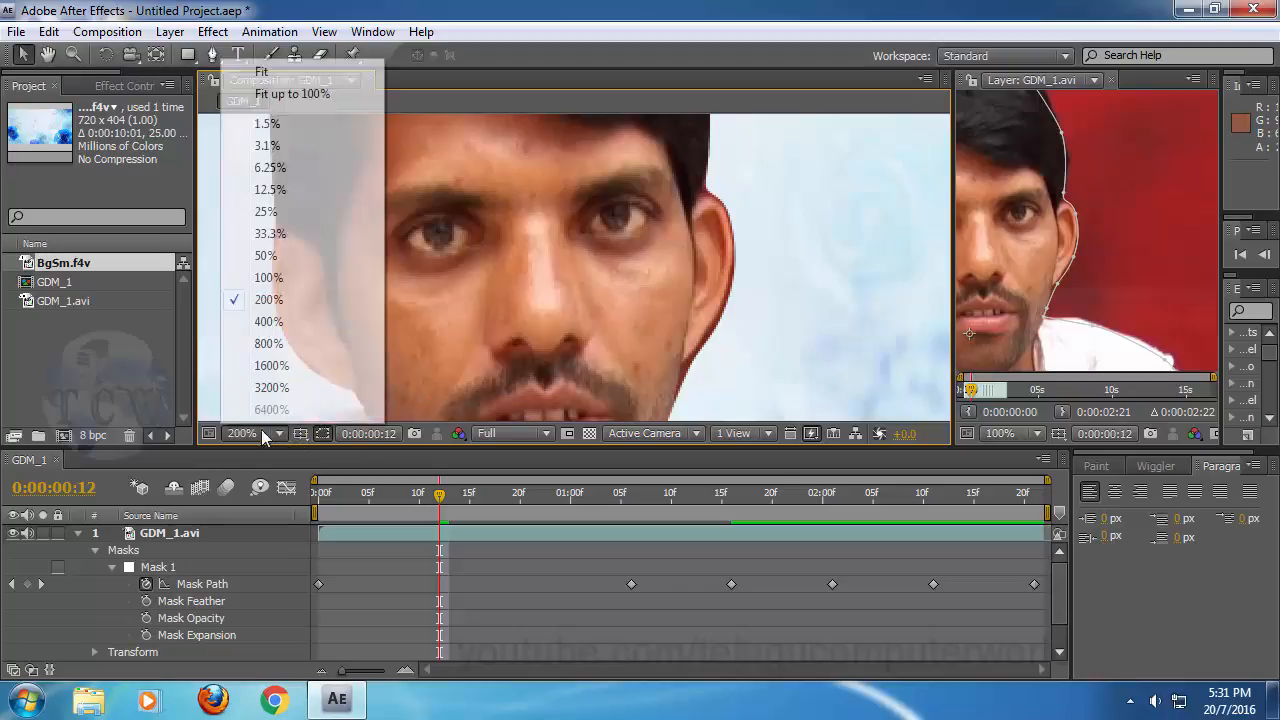
pyautogui.click(263, 74)
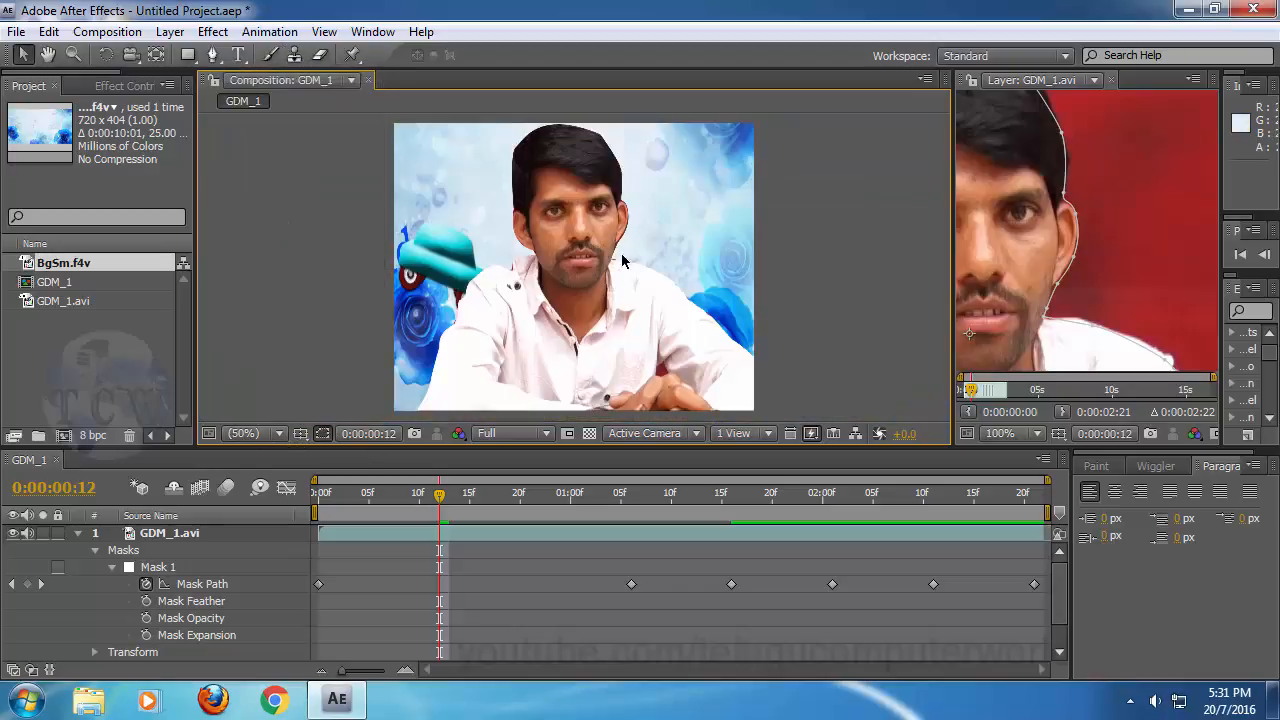